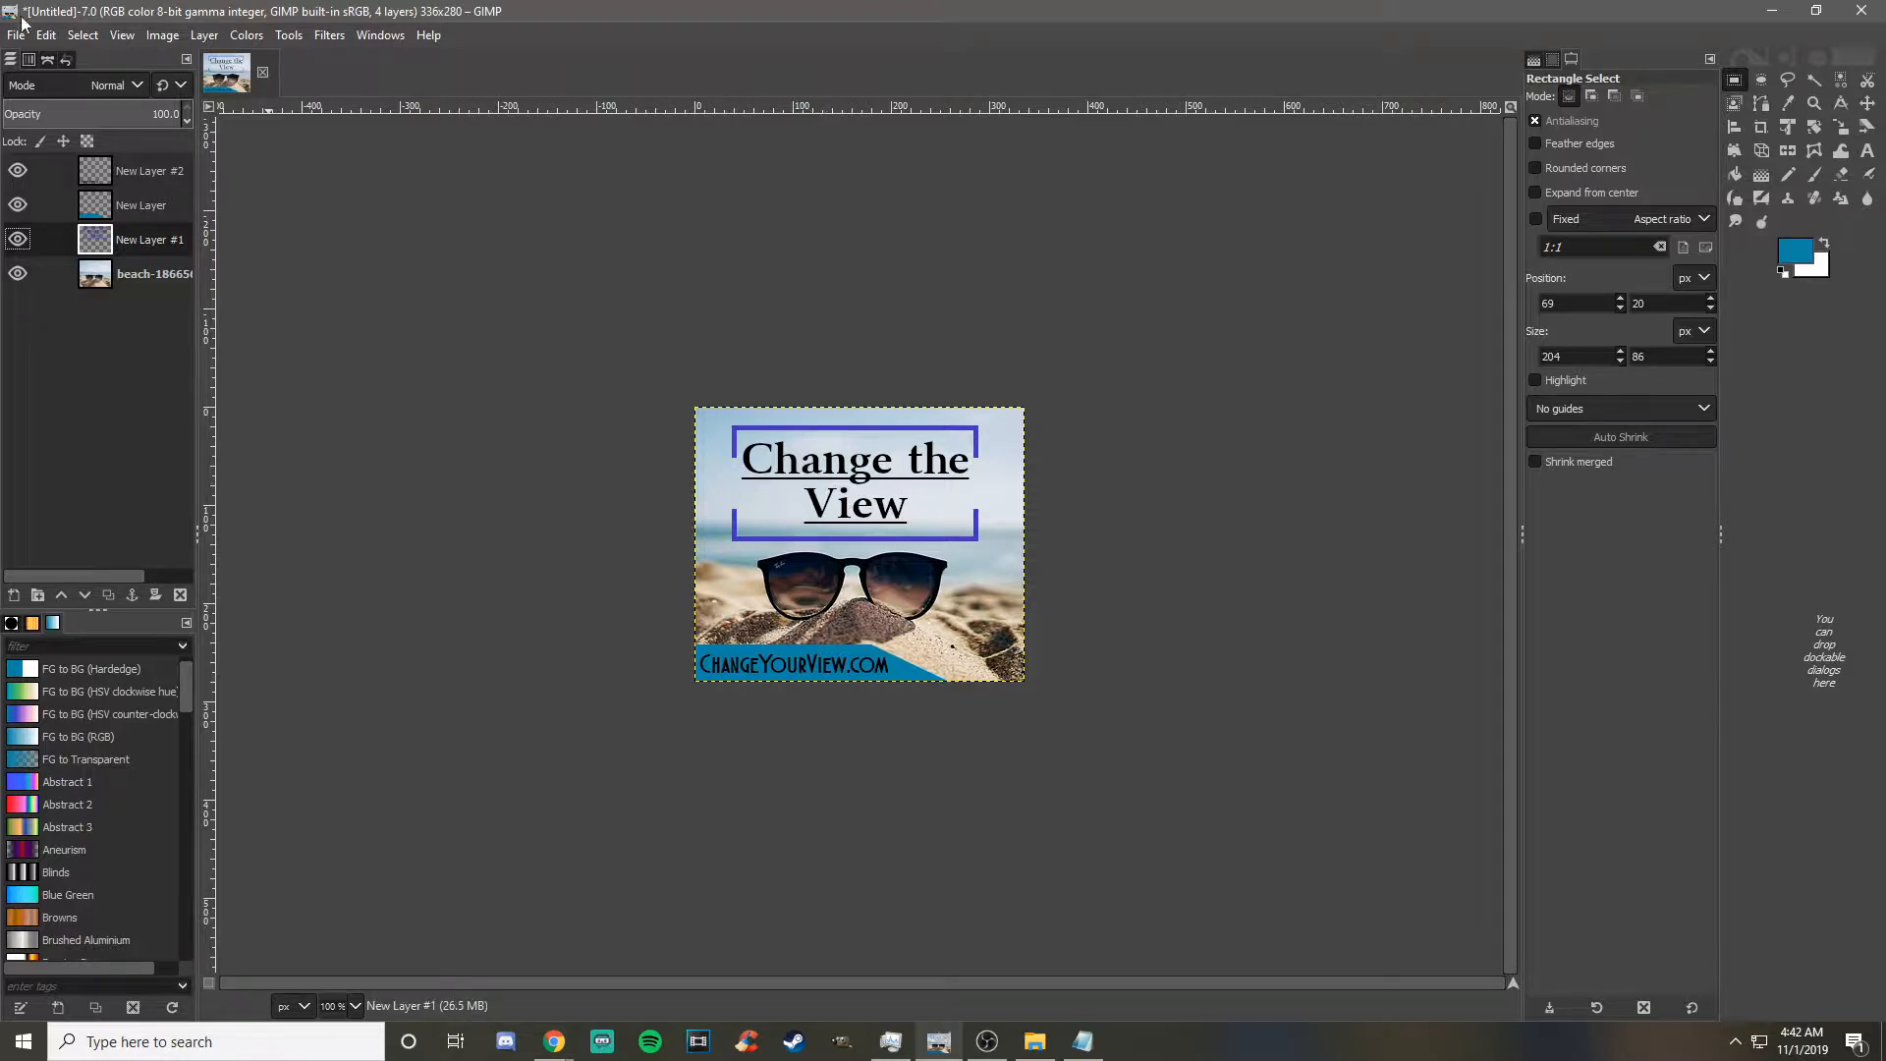
- Create a new blank image 336 px wide and 280 px high
click(46, 34)
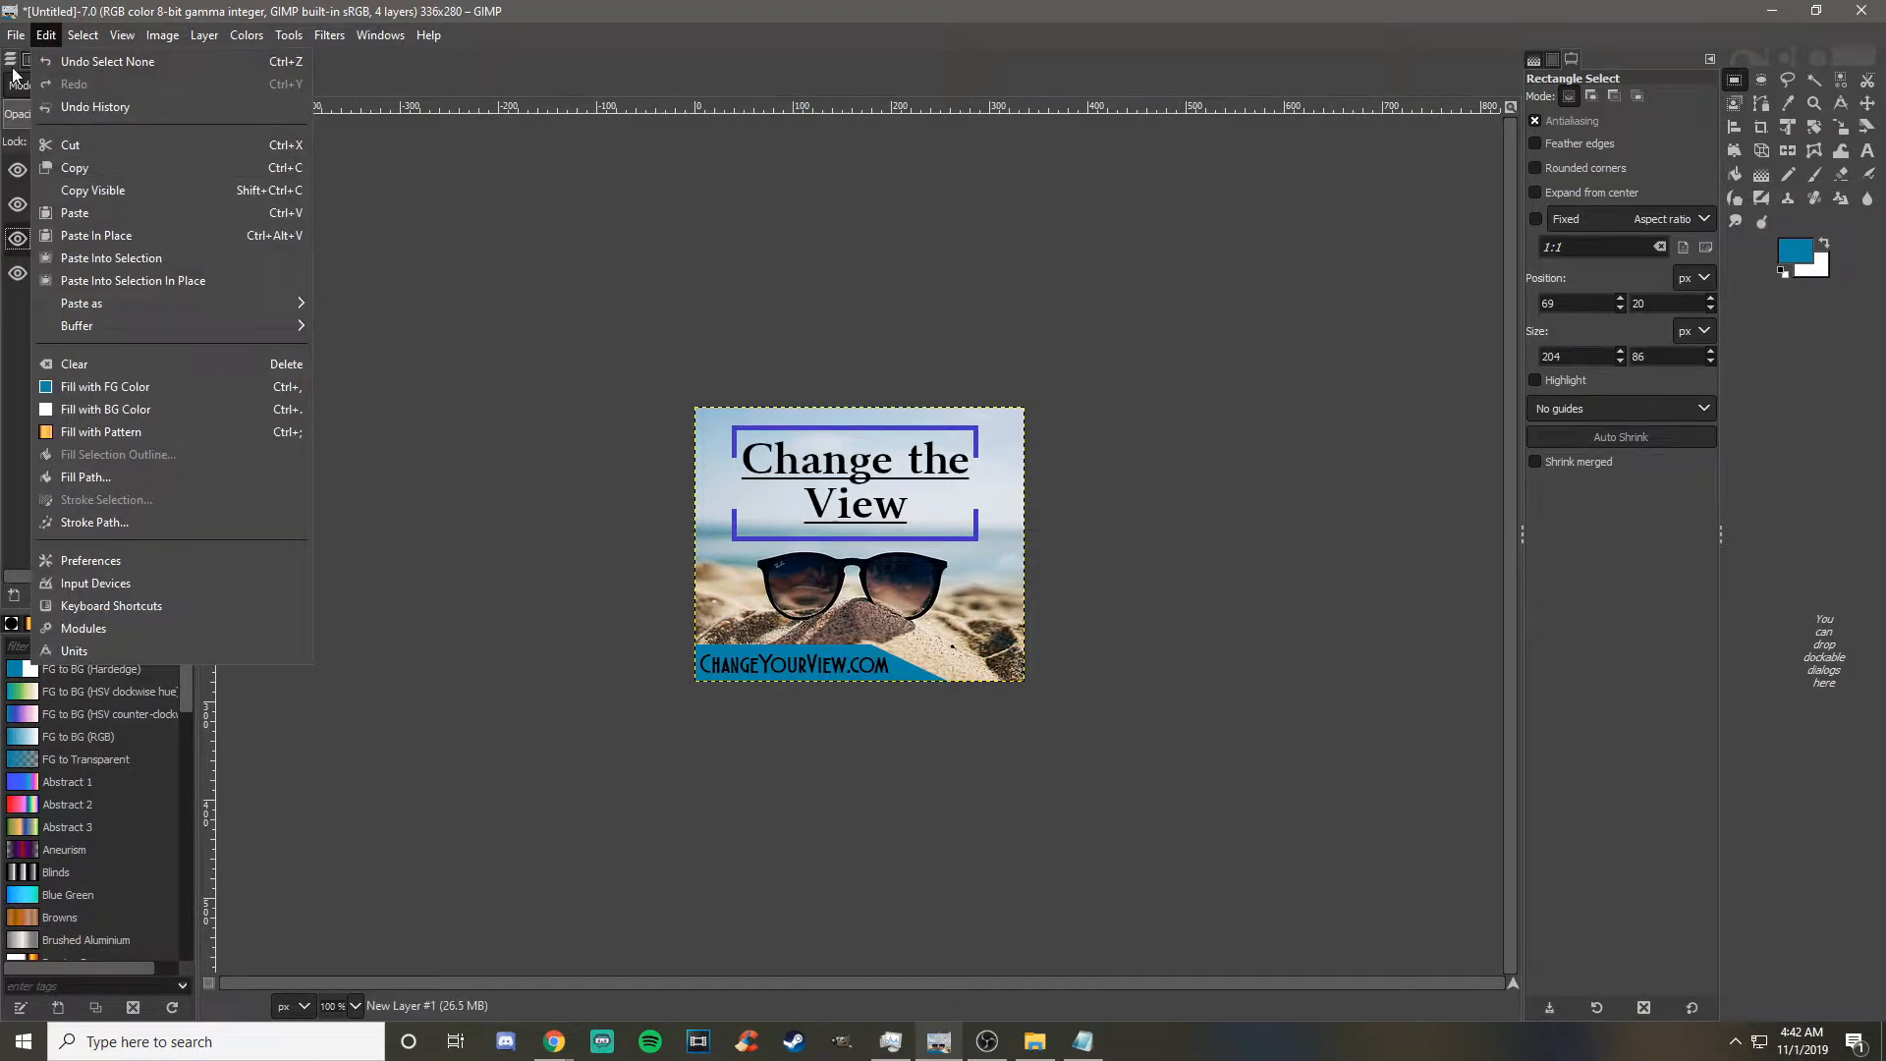
mouse_move(16, 34)
click(39, 63)
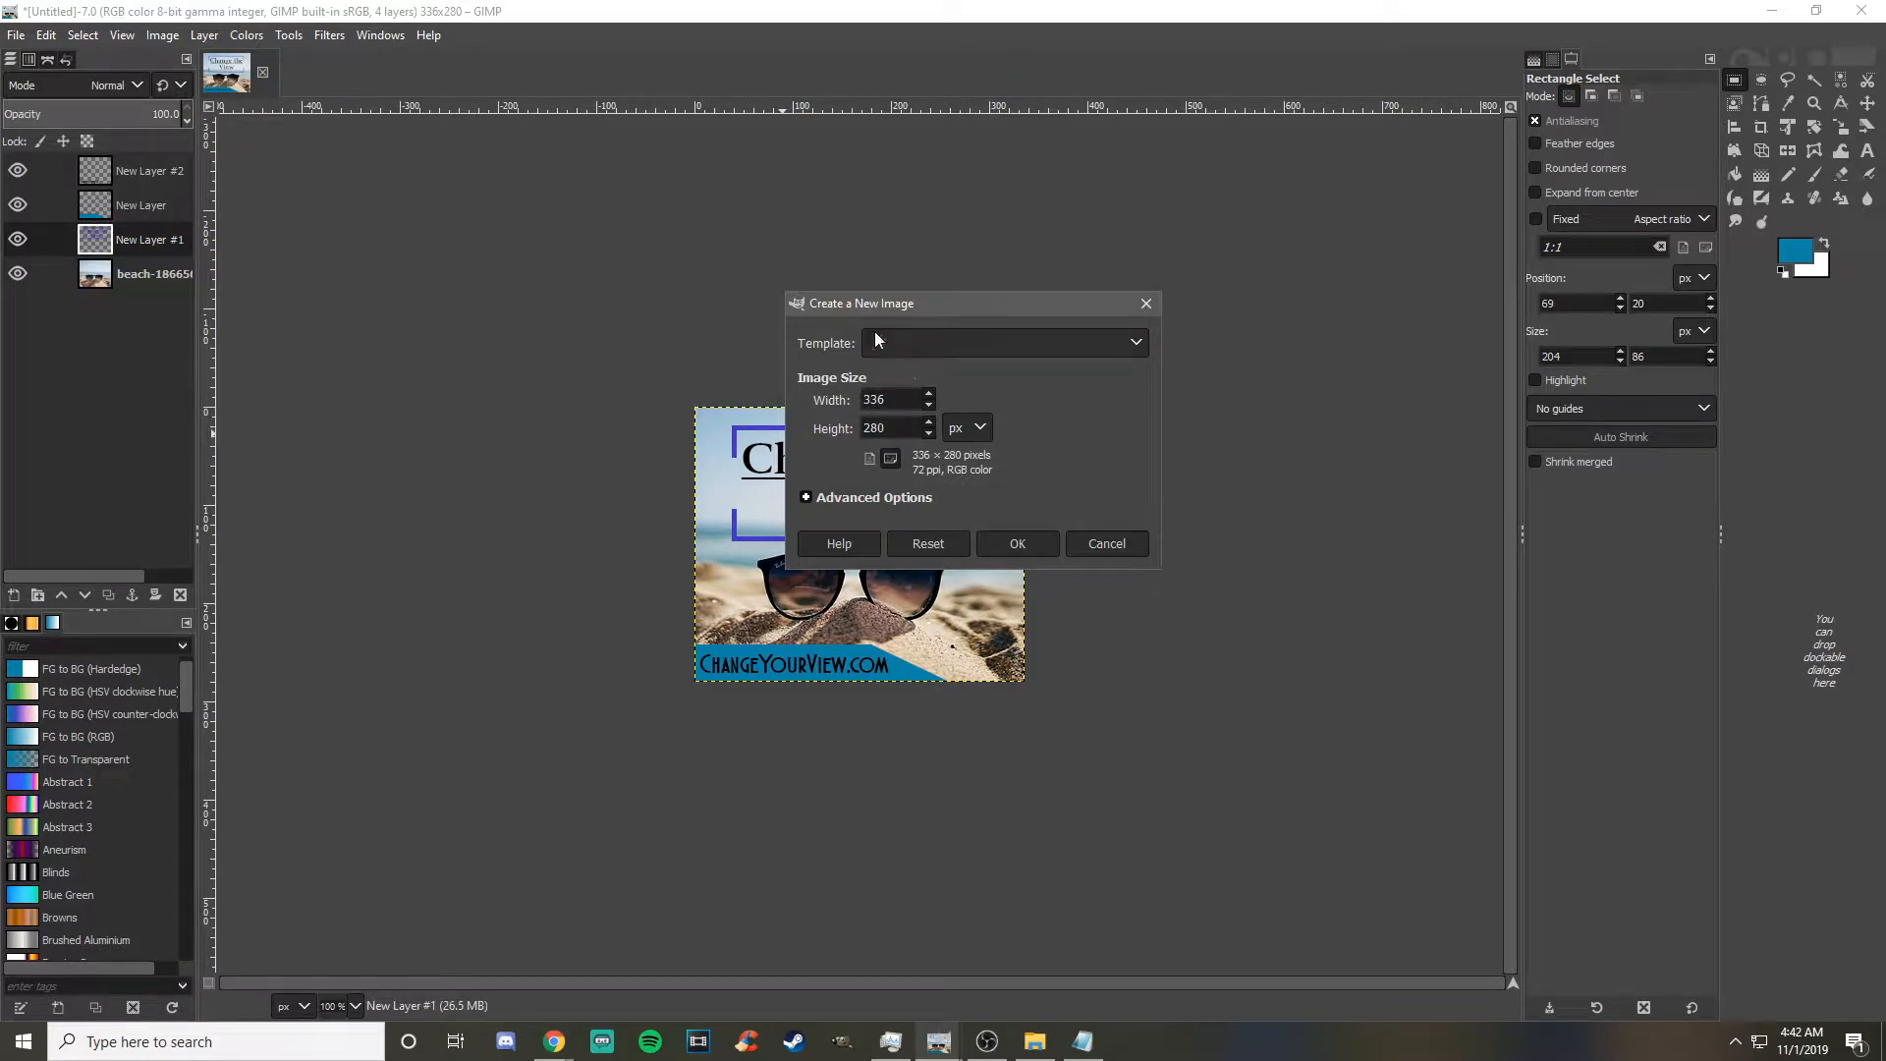
click(1000, 546)
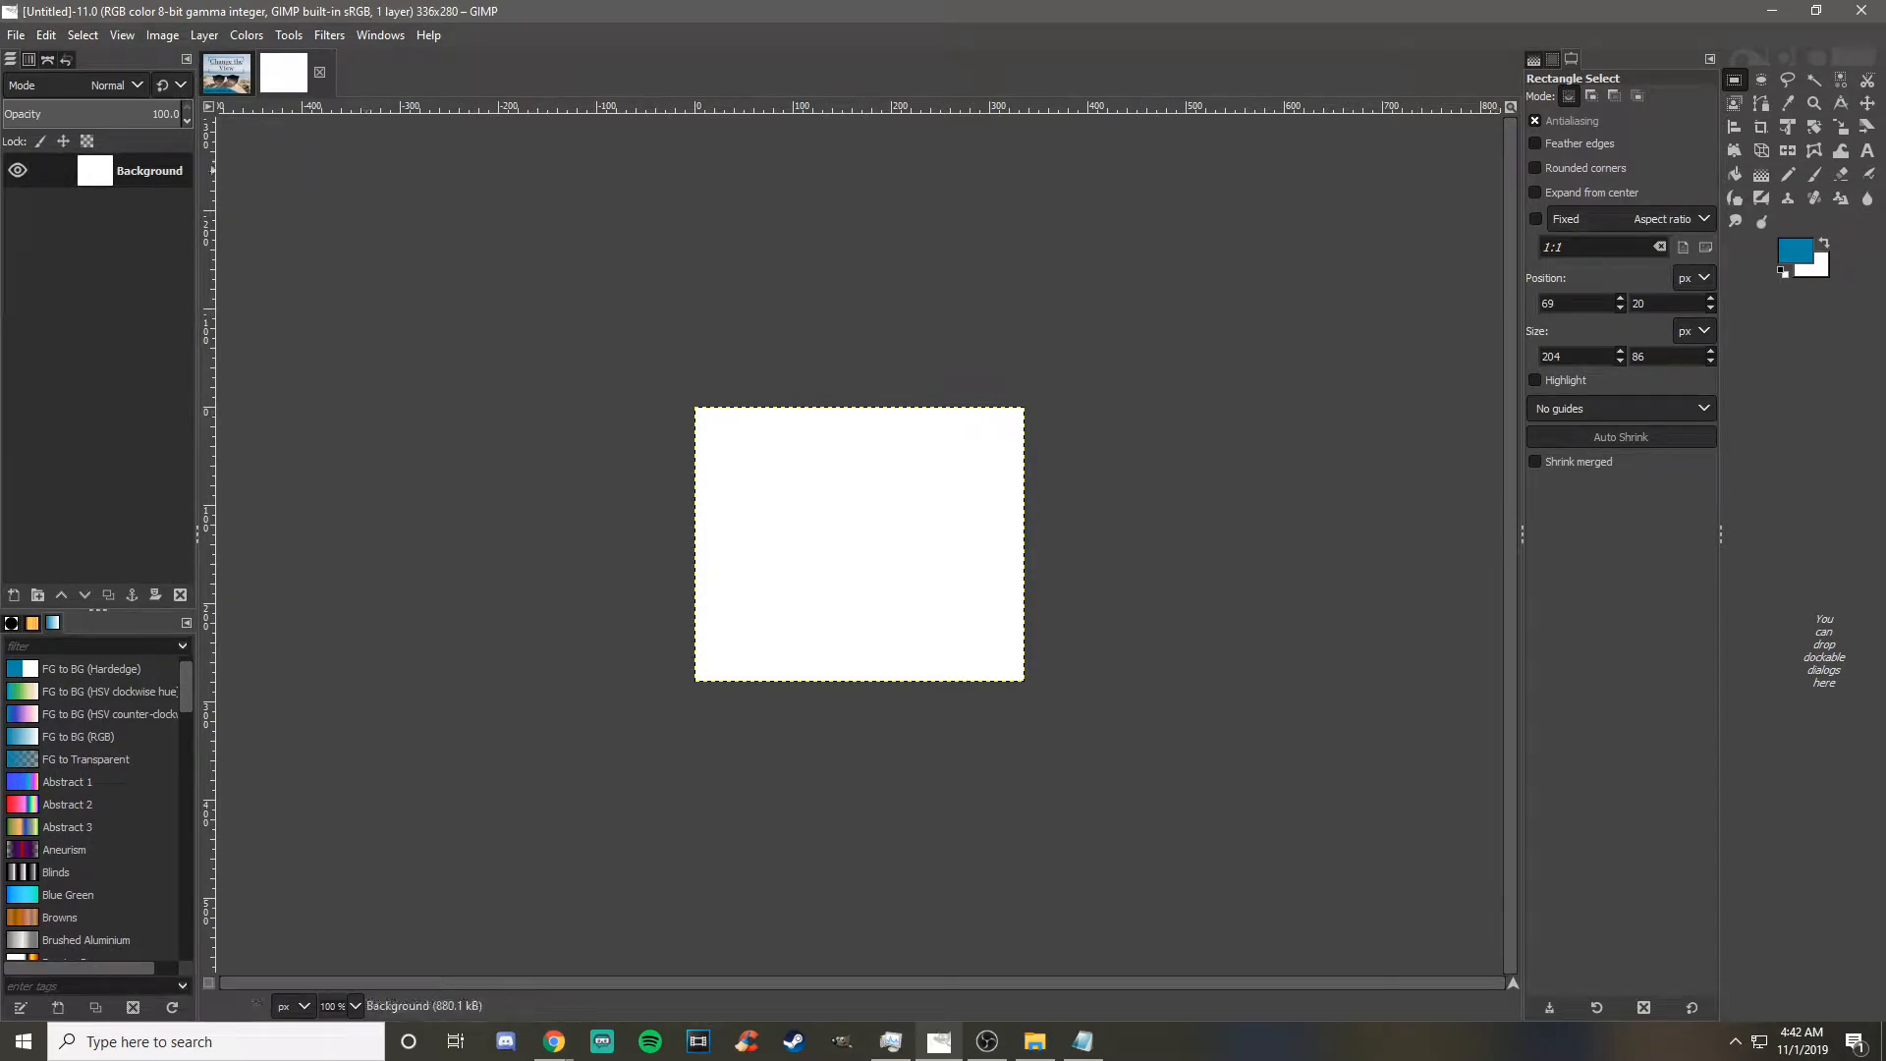
- Add the beach-1866568_640.jpg photo as a layer and move it up and left so the sunglasses sit near the canvas centre
mouse_move(0, 334)
mouse_down()
mouse_move(73, 334)
mouse_move(910, 537)
mouse_move(838, 557)
mouse_move(864, 542)
mouse_up()
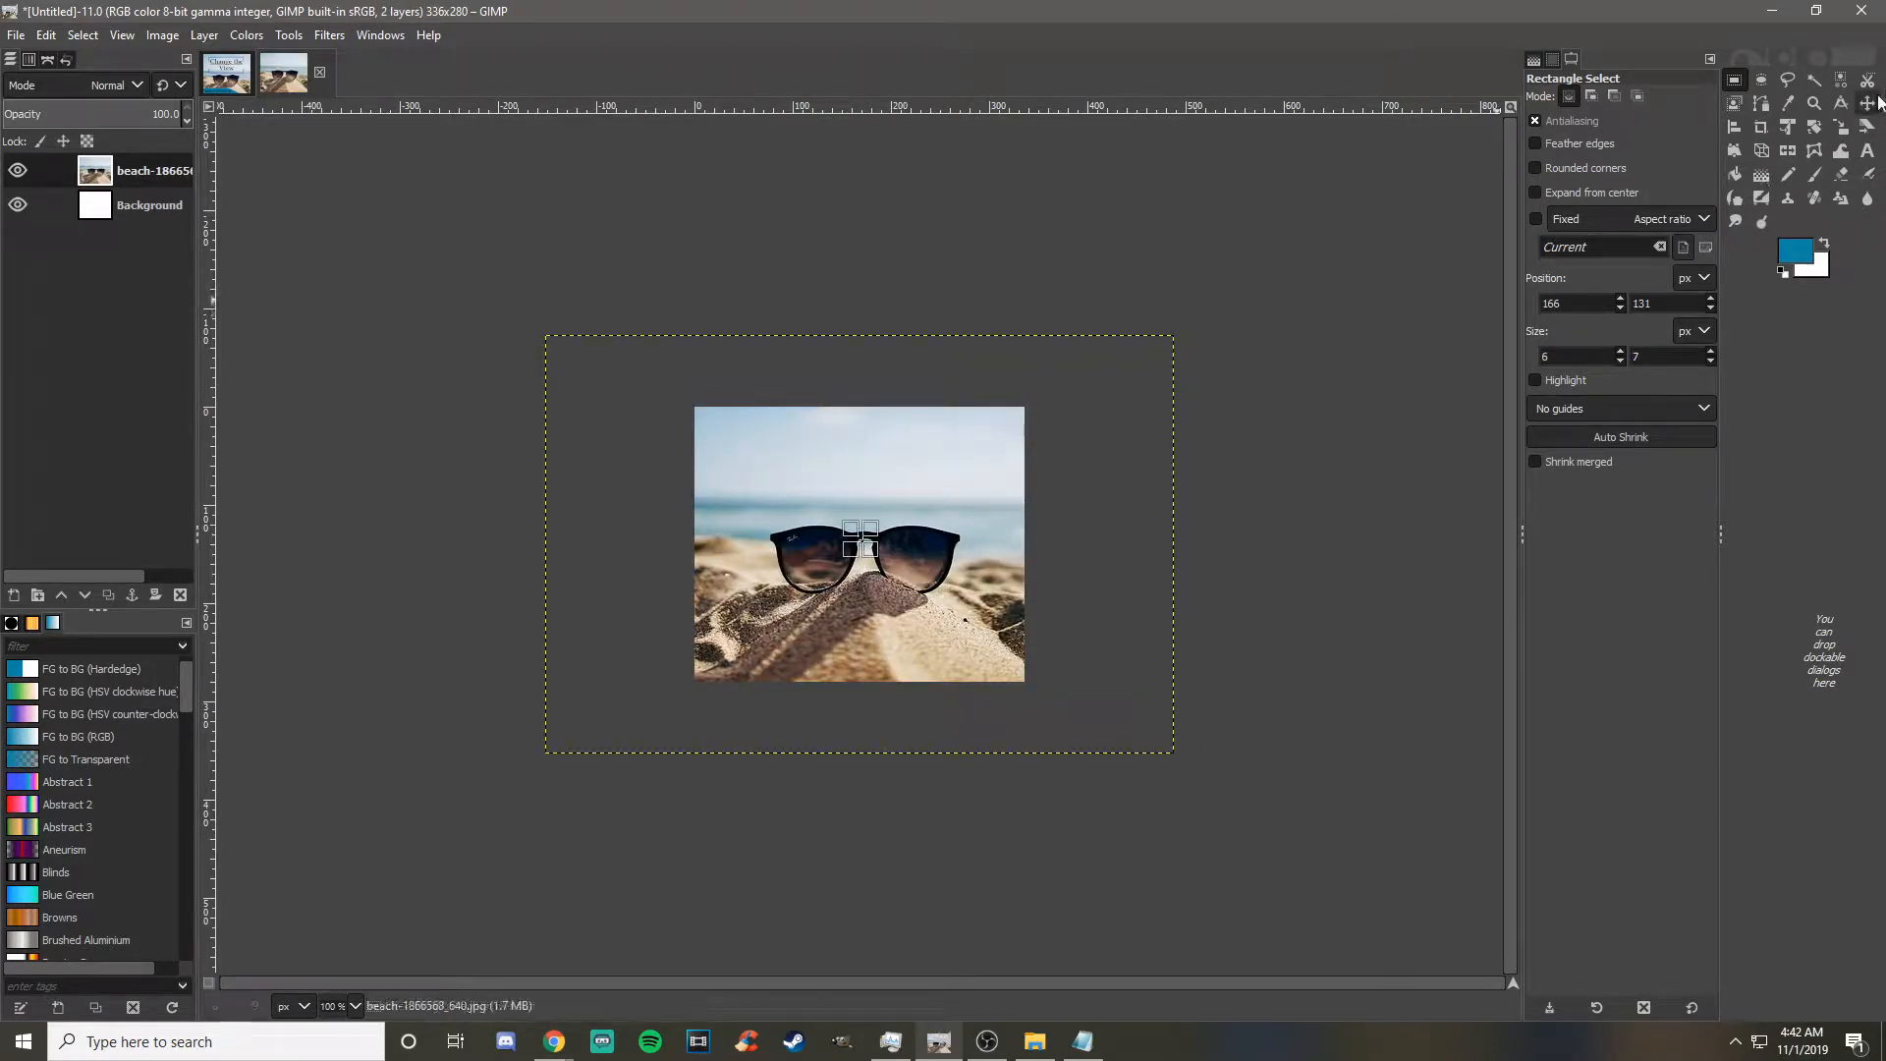
click(1867, 102)
drag(889, 543, 884, 535)
right_click(889, 568)
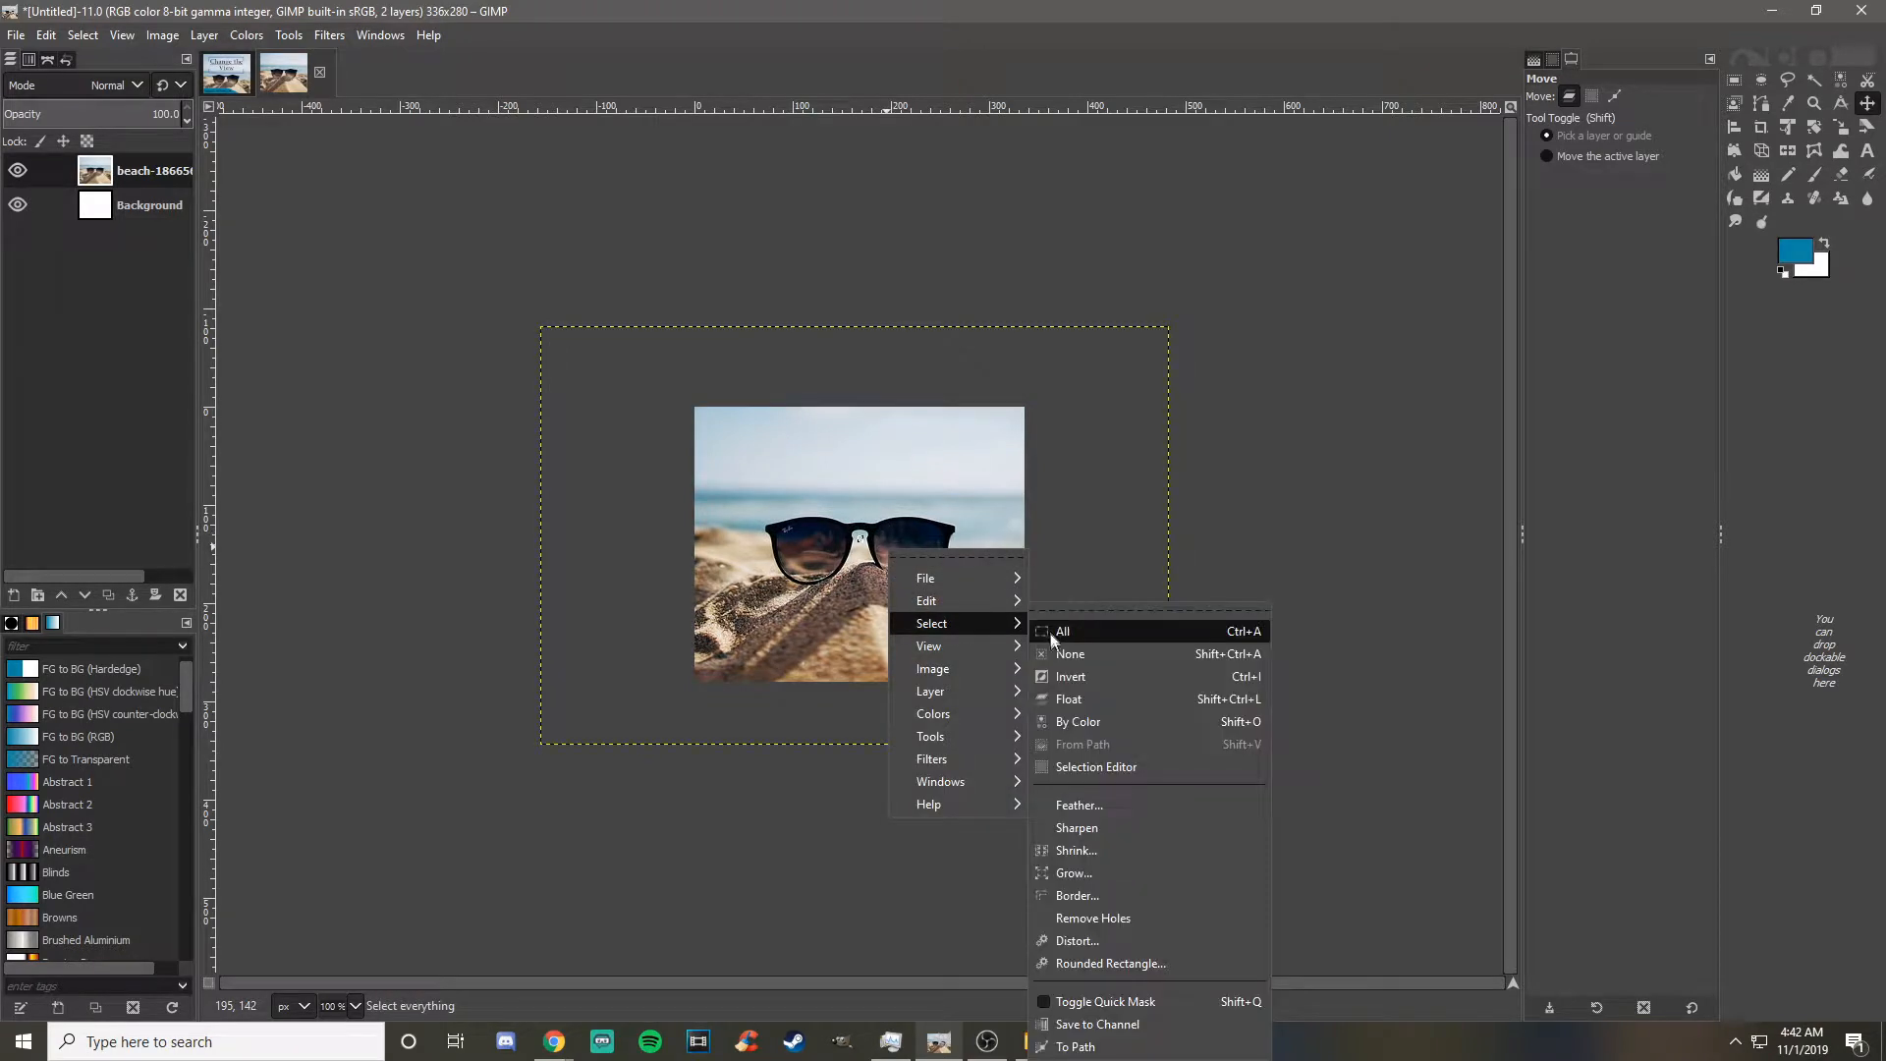
click(1052, 634)
drag(916, 557, 880, 548)
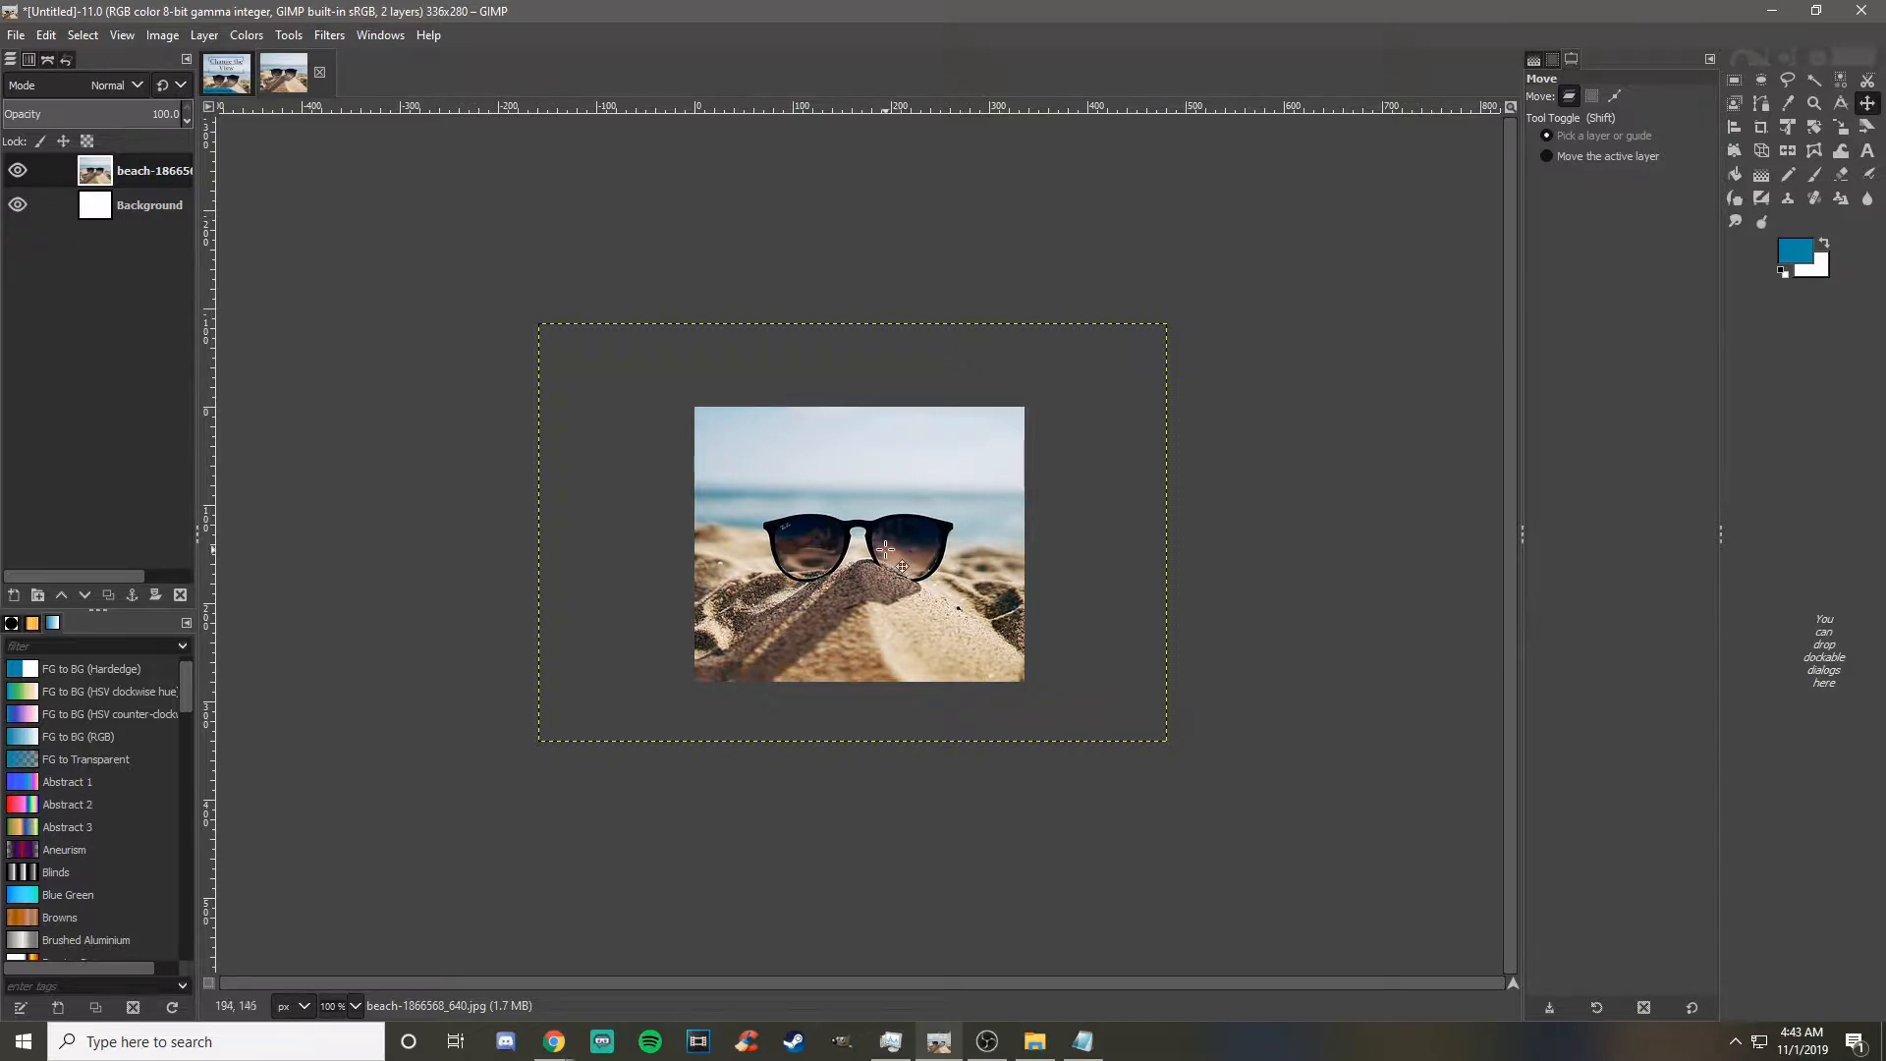
- Add a transparent layer named Box, 336 × 280 px, above the beach photo
right_click(98, 257)
click(168, 405)
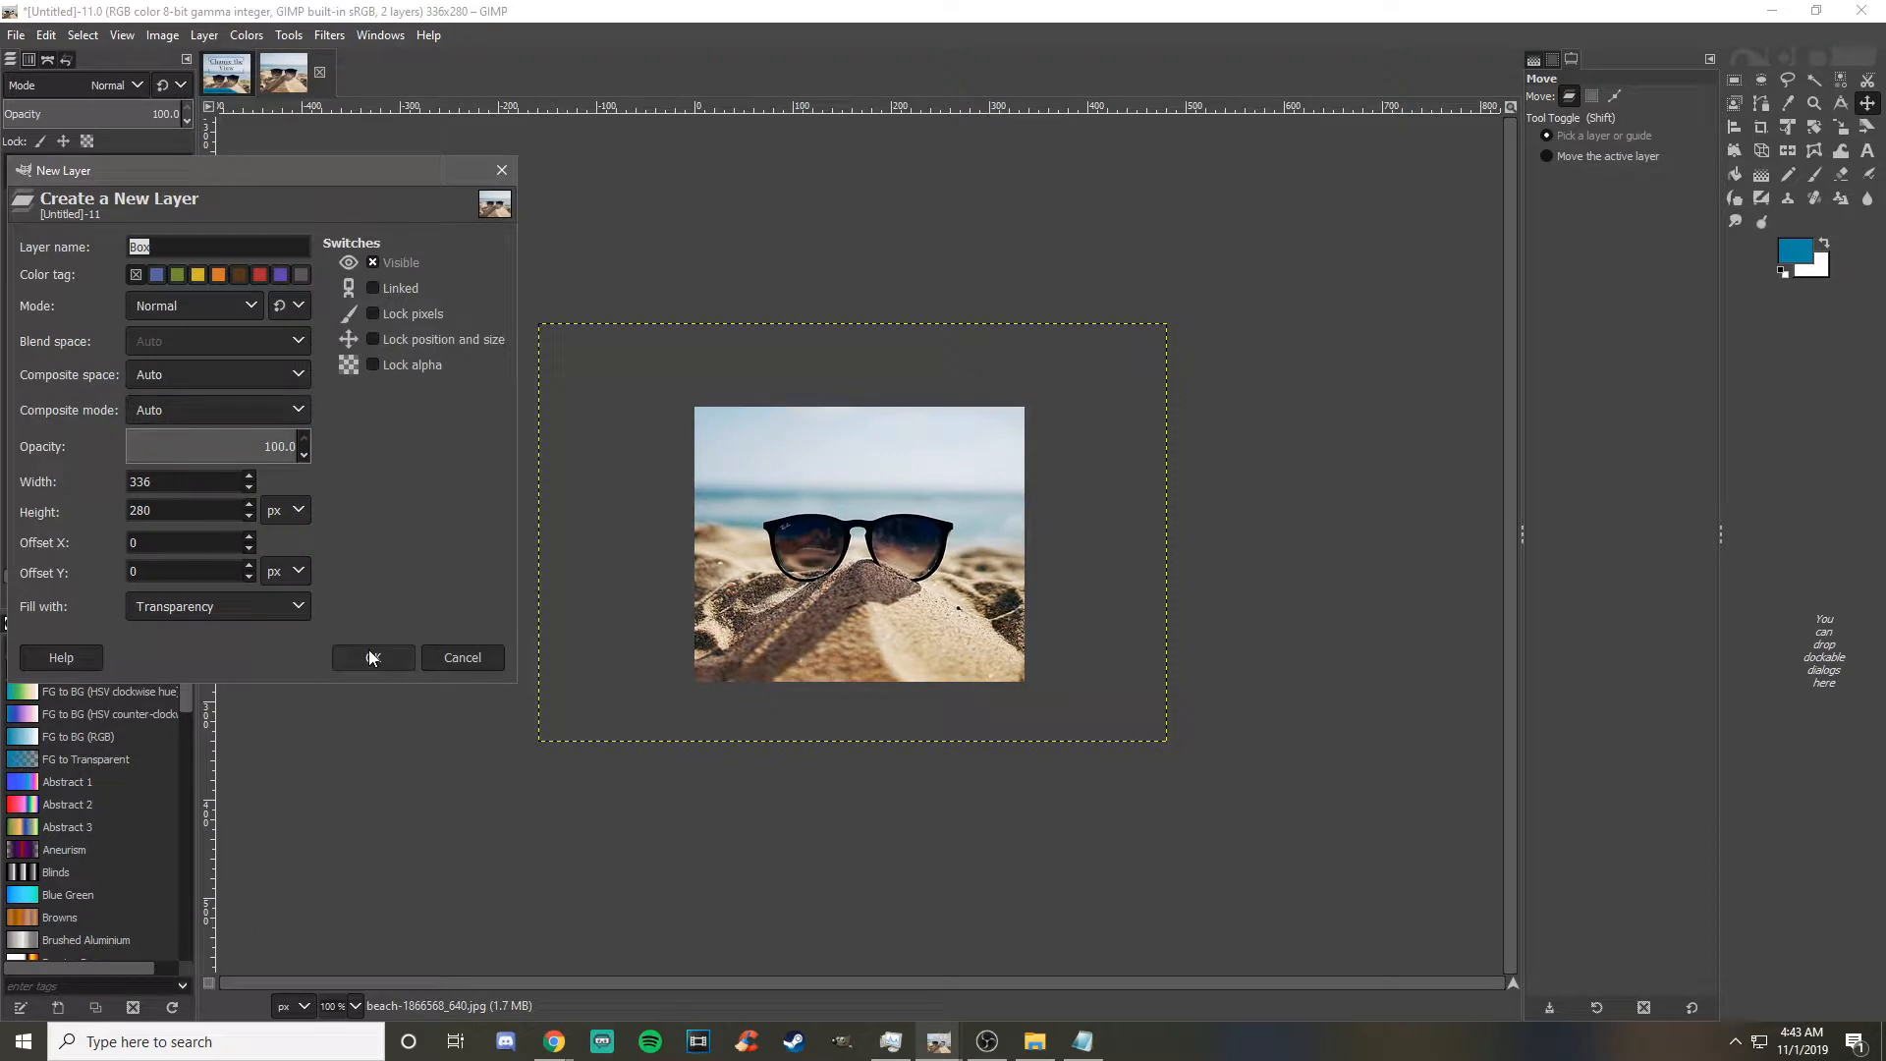
click(371, 656)
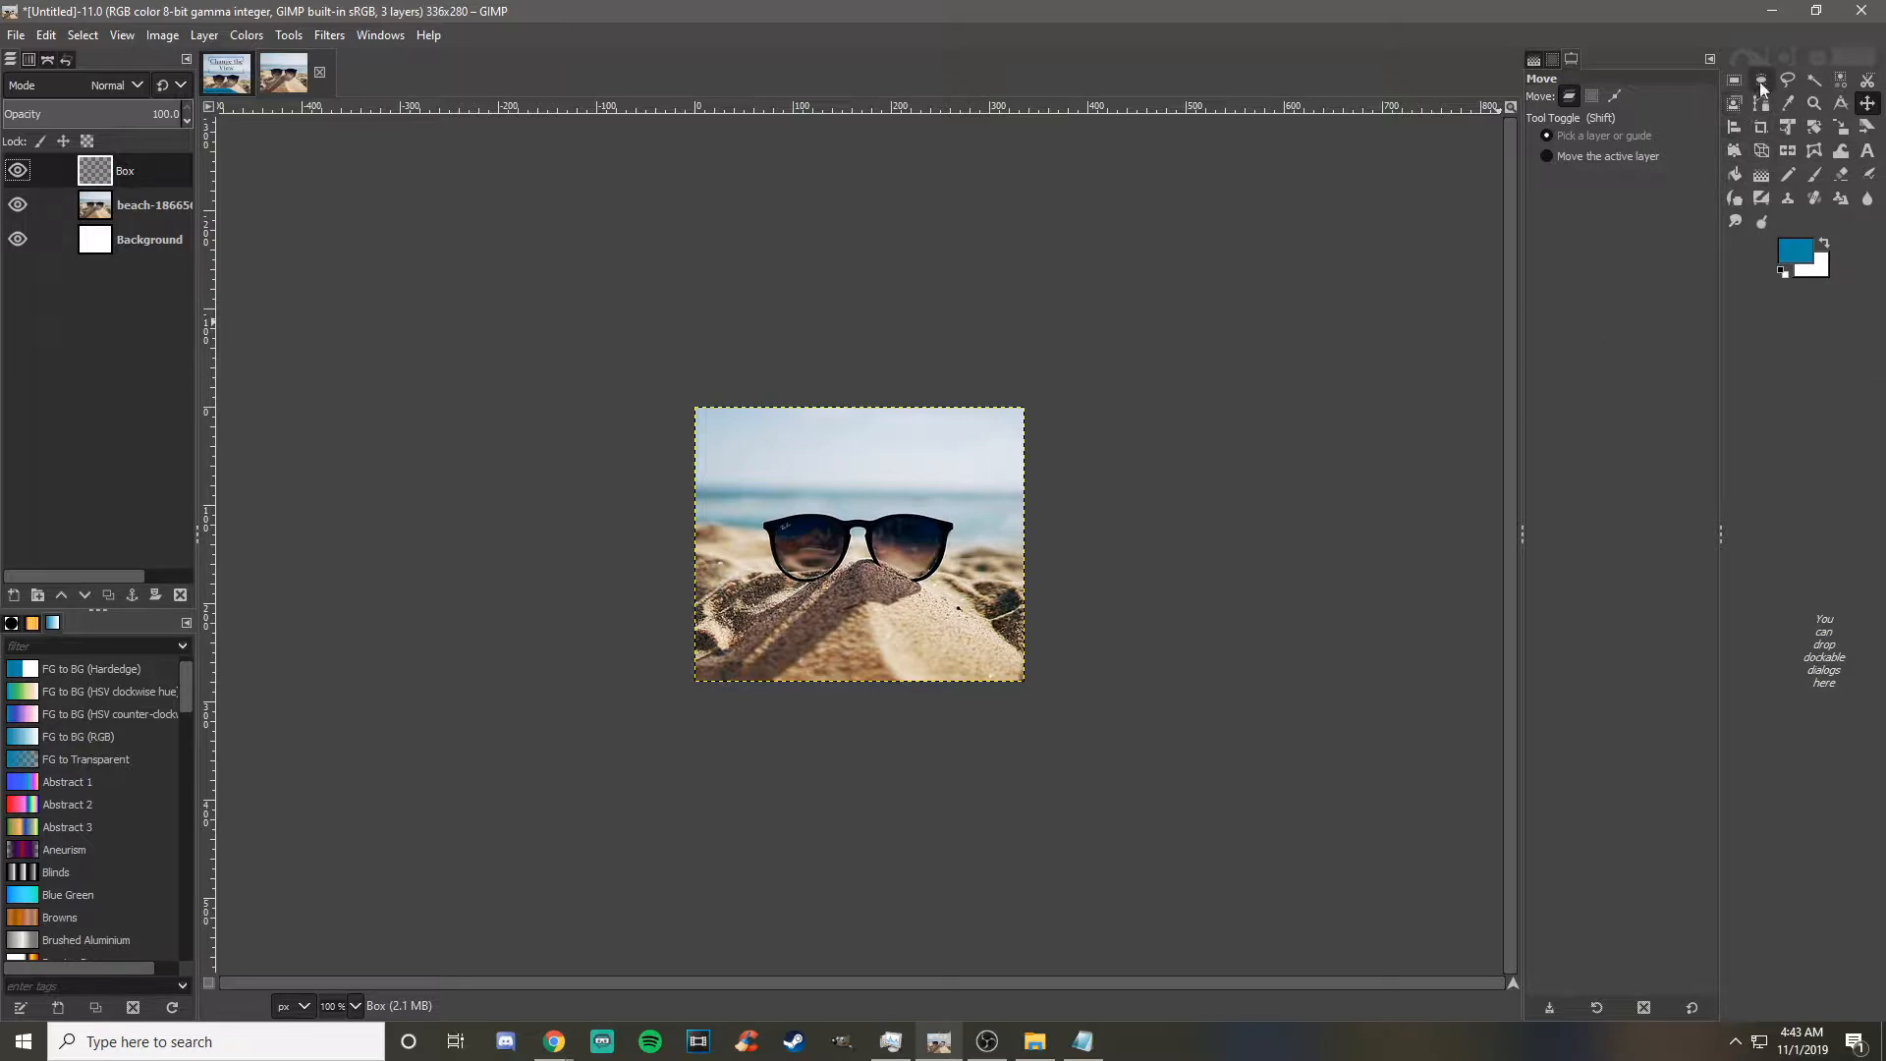
- Make a rectangular selection about 240 × 96 px in the sky above the sunglasses, starting at about 49, 8 px
click(1735, 86)
scroll(674, 450, up, 3)
drag(881, 984, 965, 983)
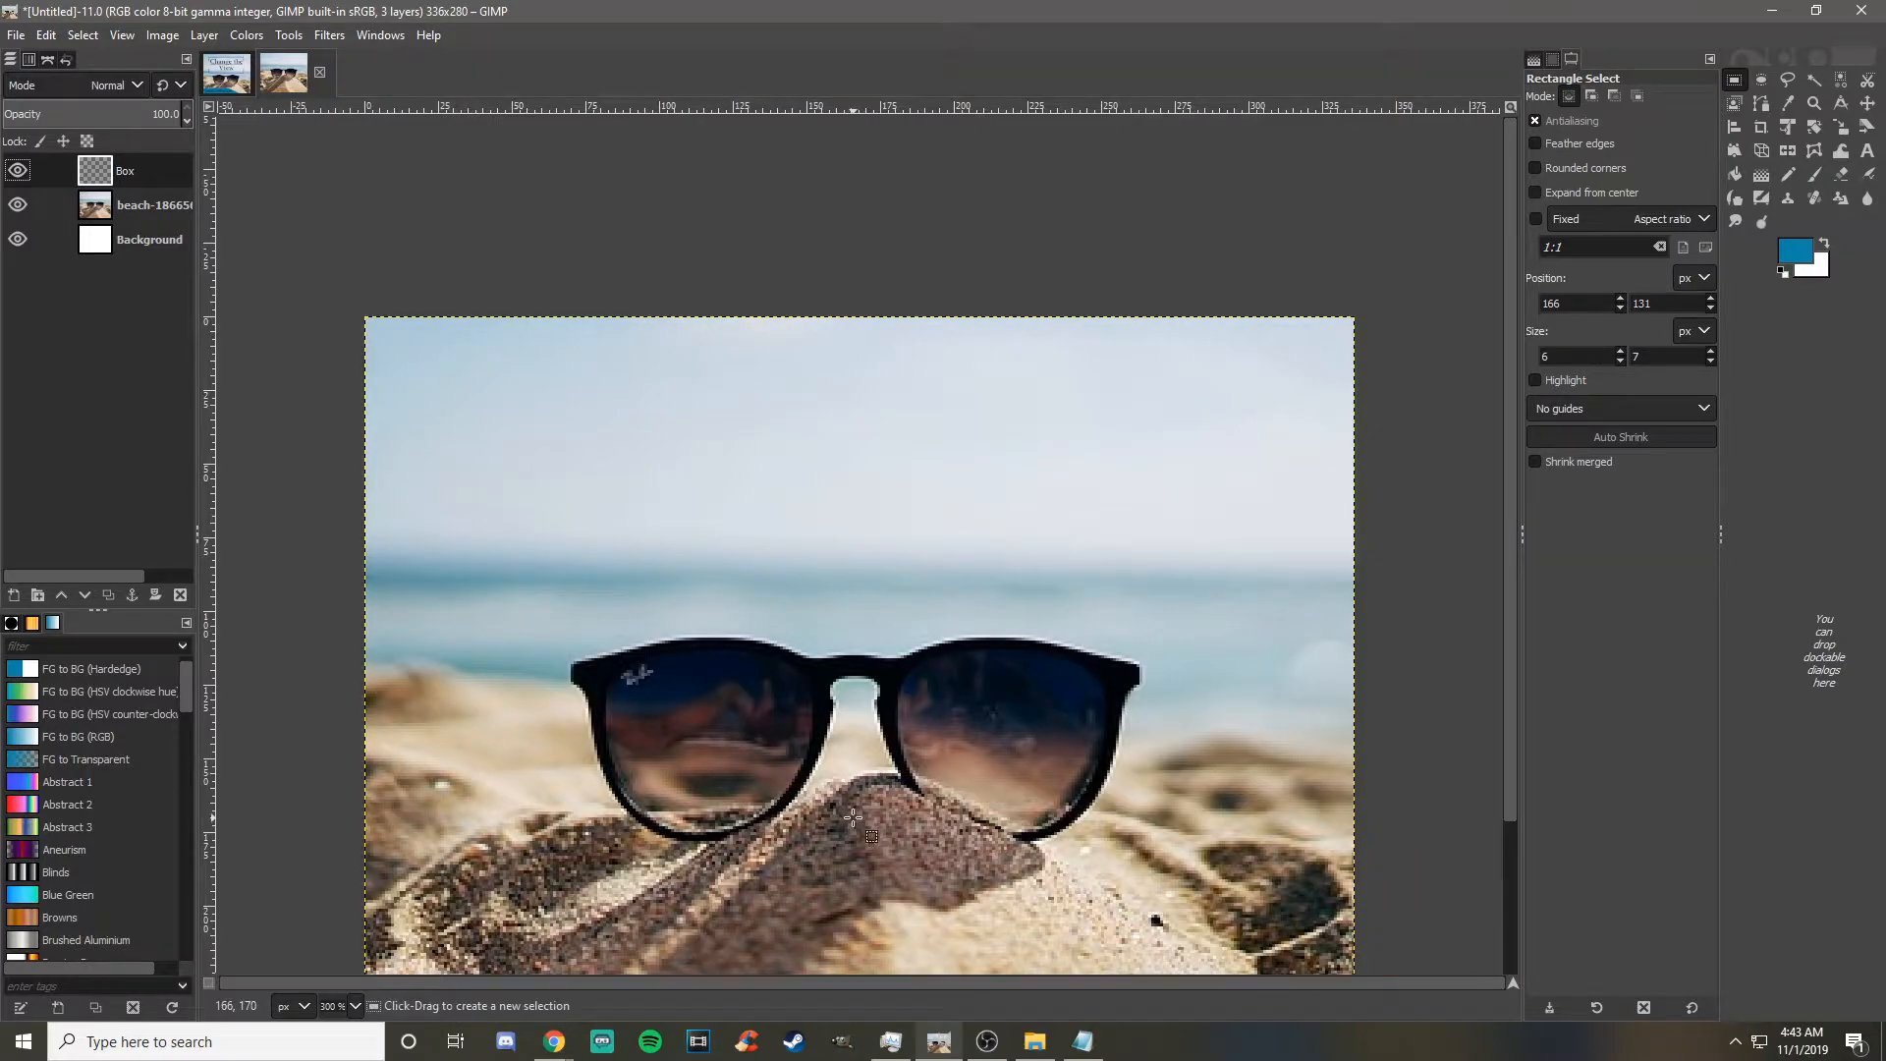
scroll(853, 816, down, 3)
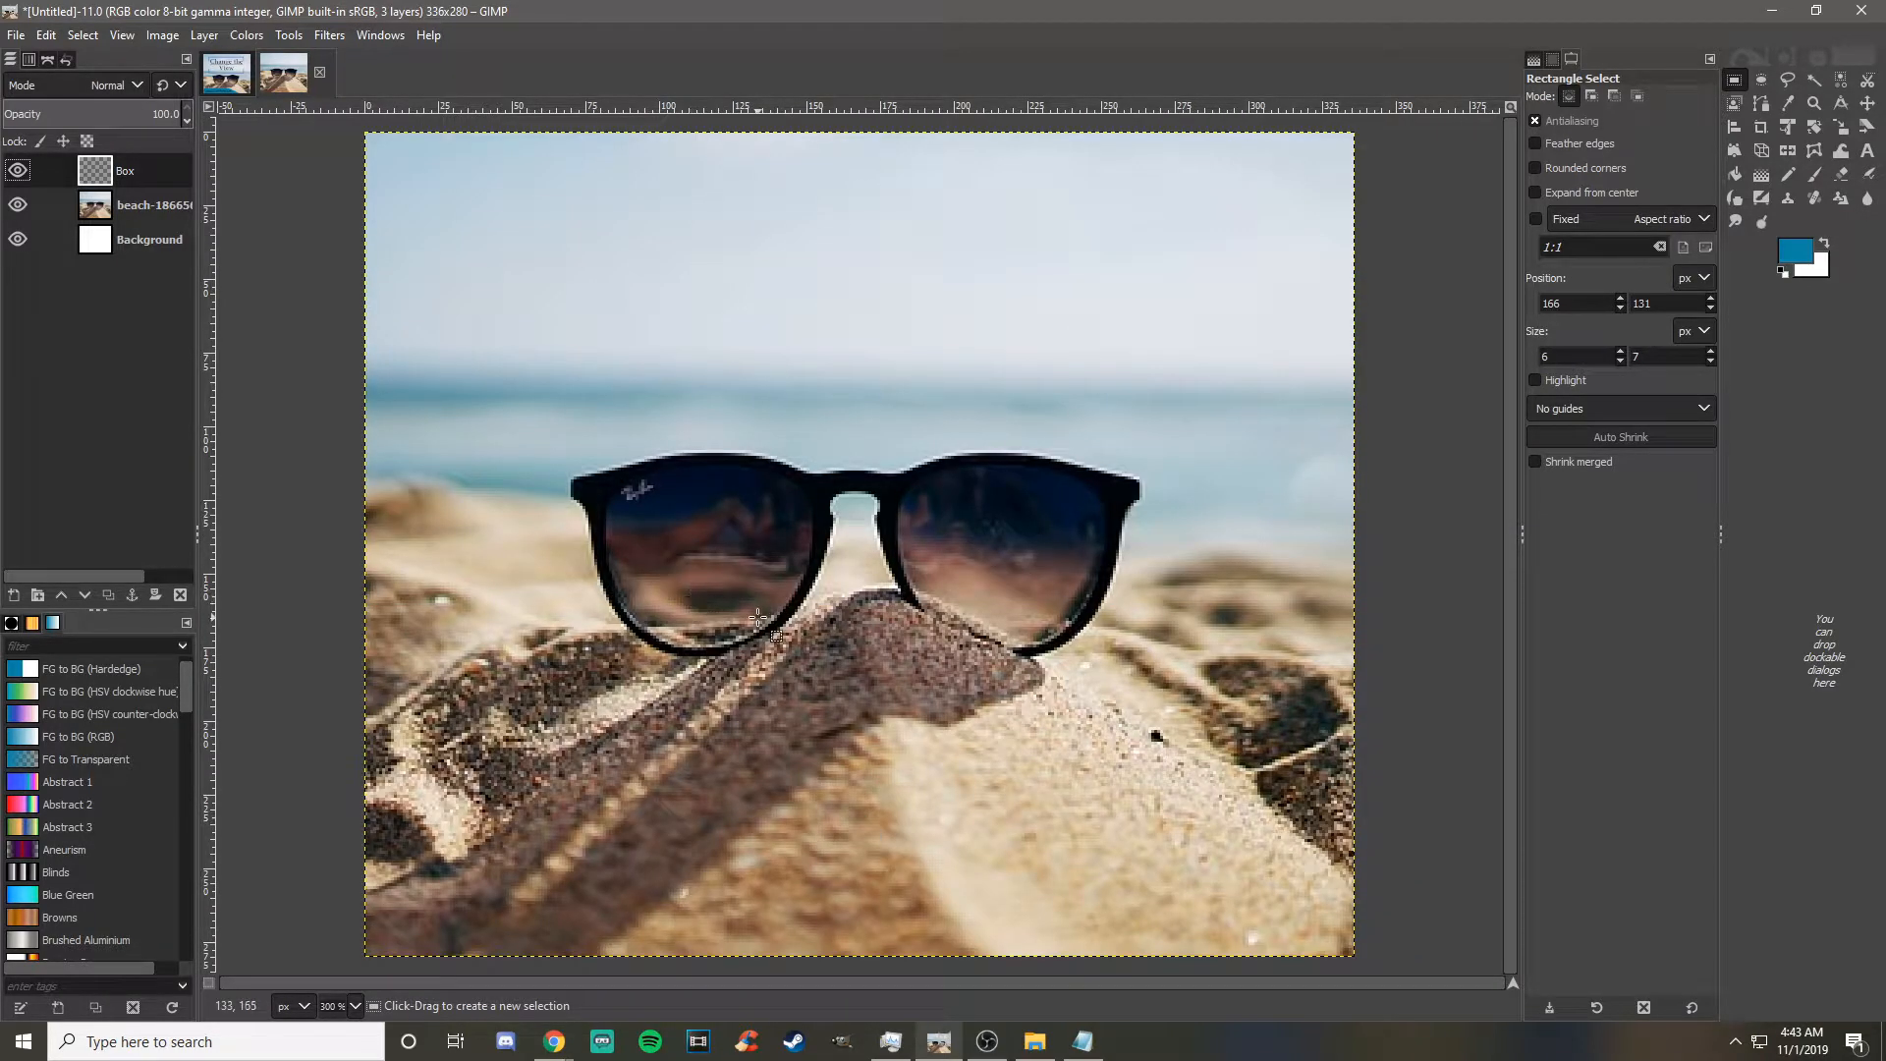
drag(510, 164, 1215, 437)
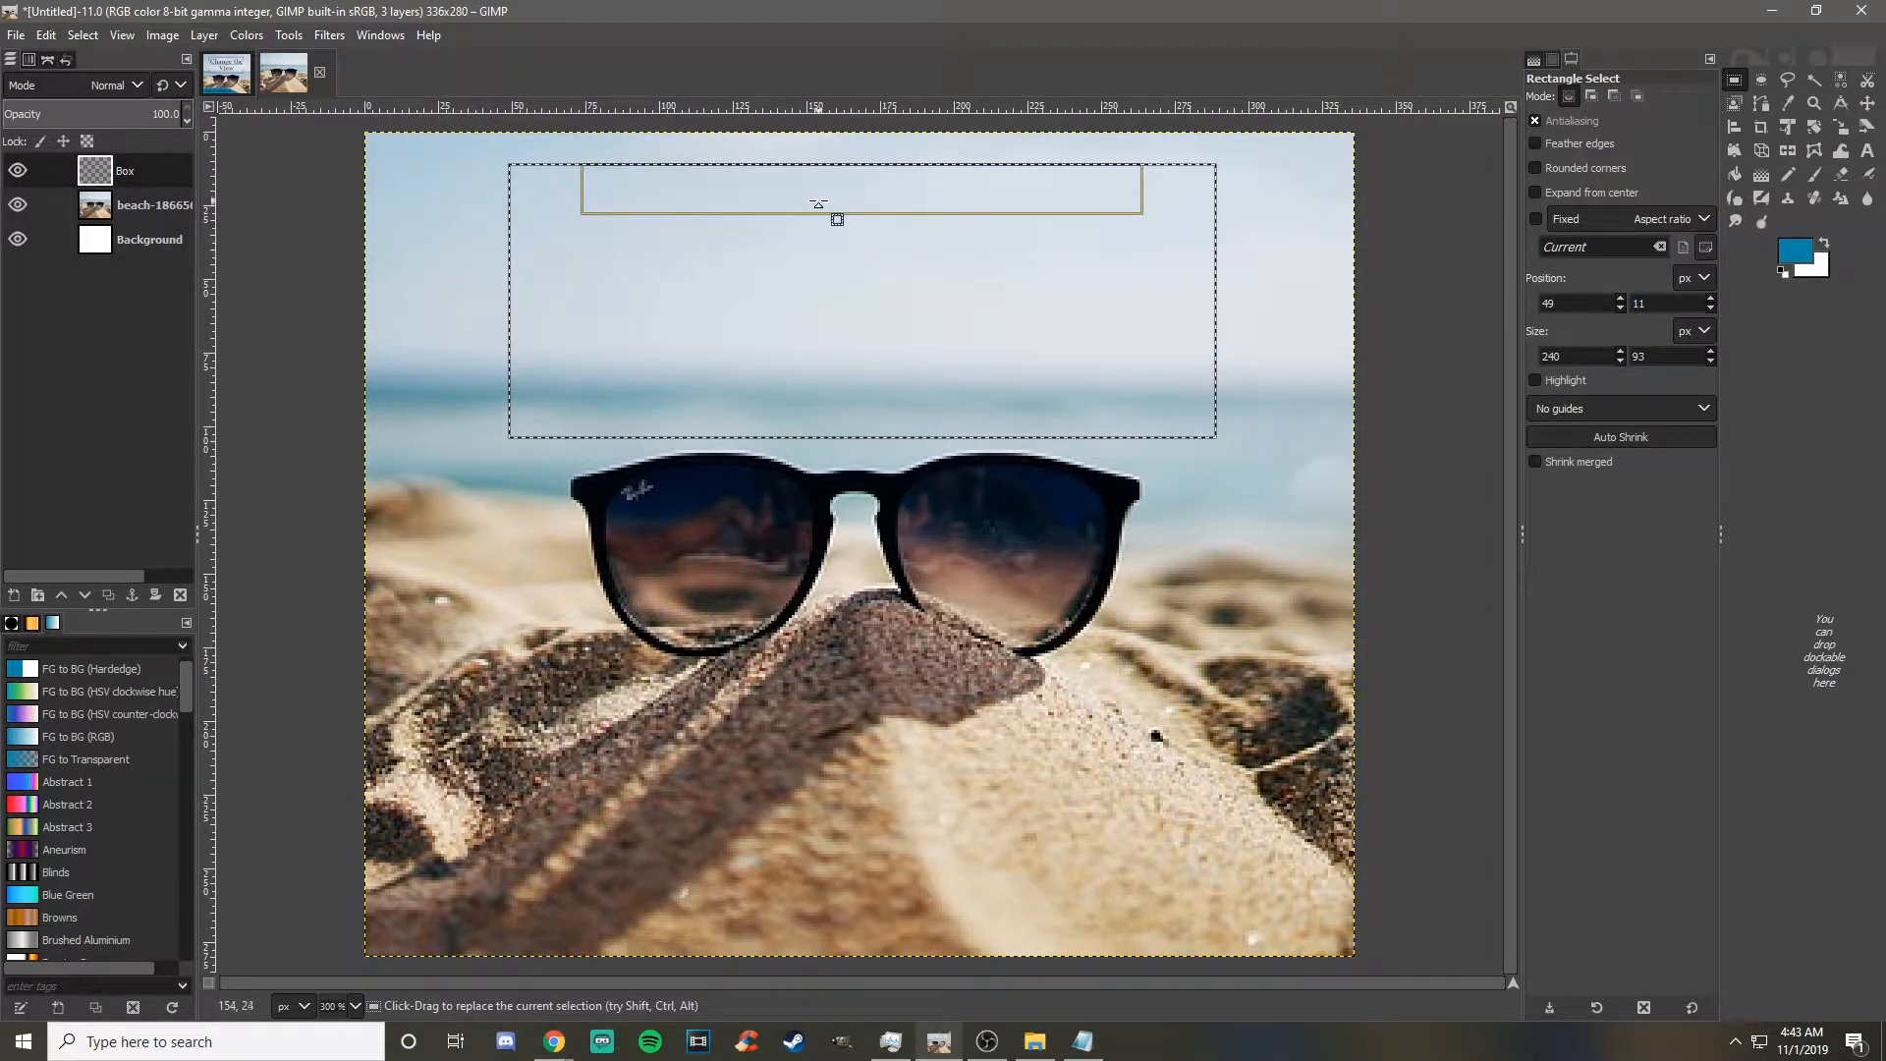
drag(822, 196, 821, 191)
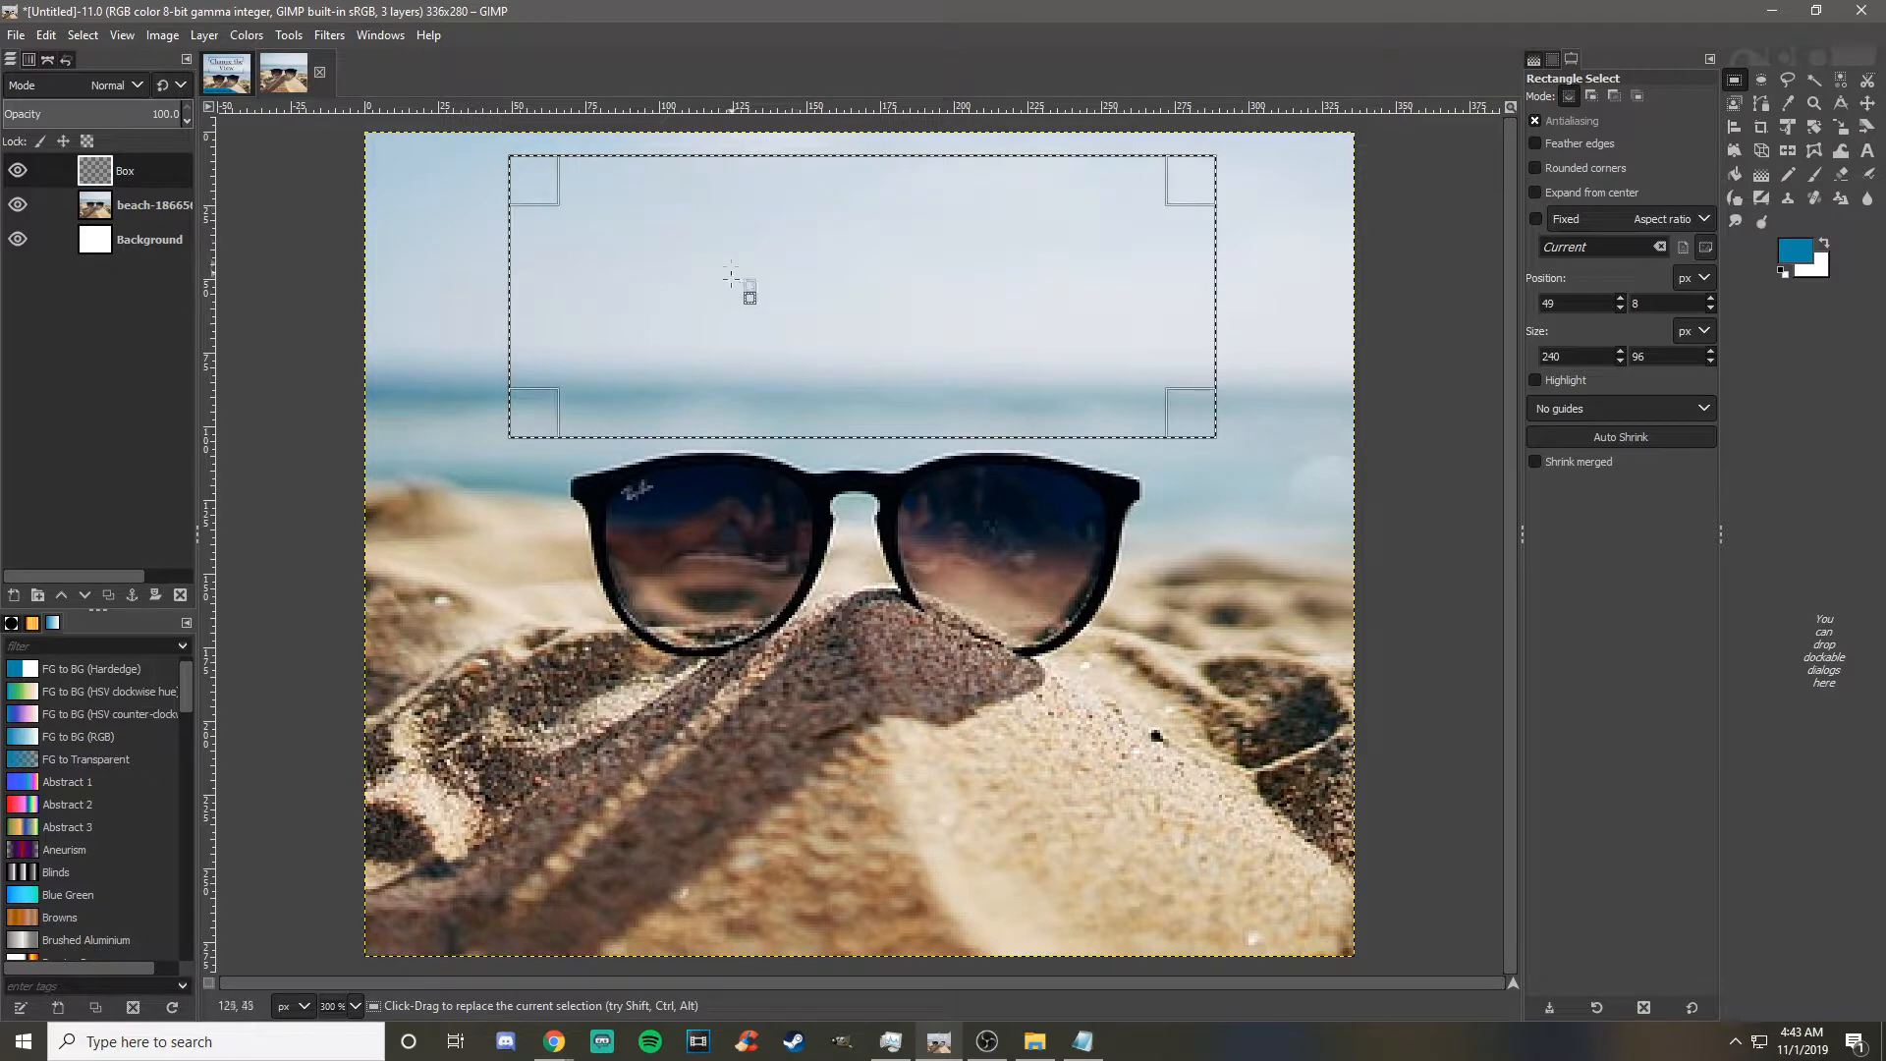
- Set the foreground color to bright blue (0808fa) and bucket-fill the rectangular selection on the Box layer
click(1823, 241)
click(1796, 252)
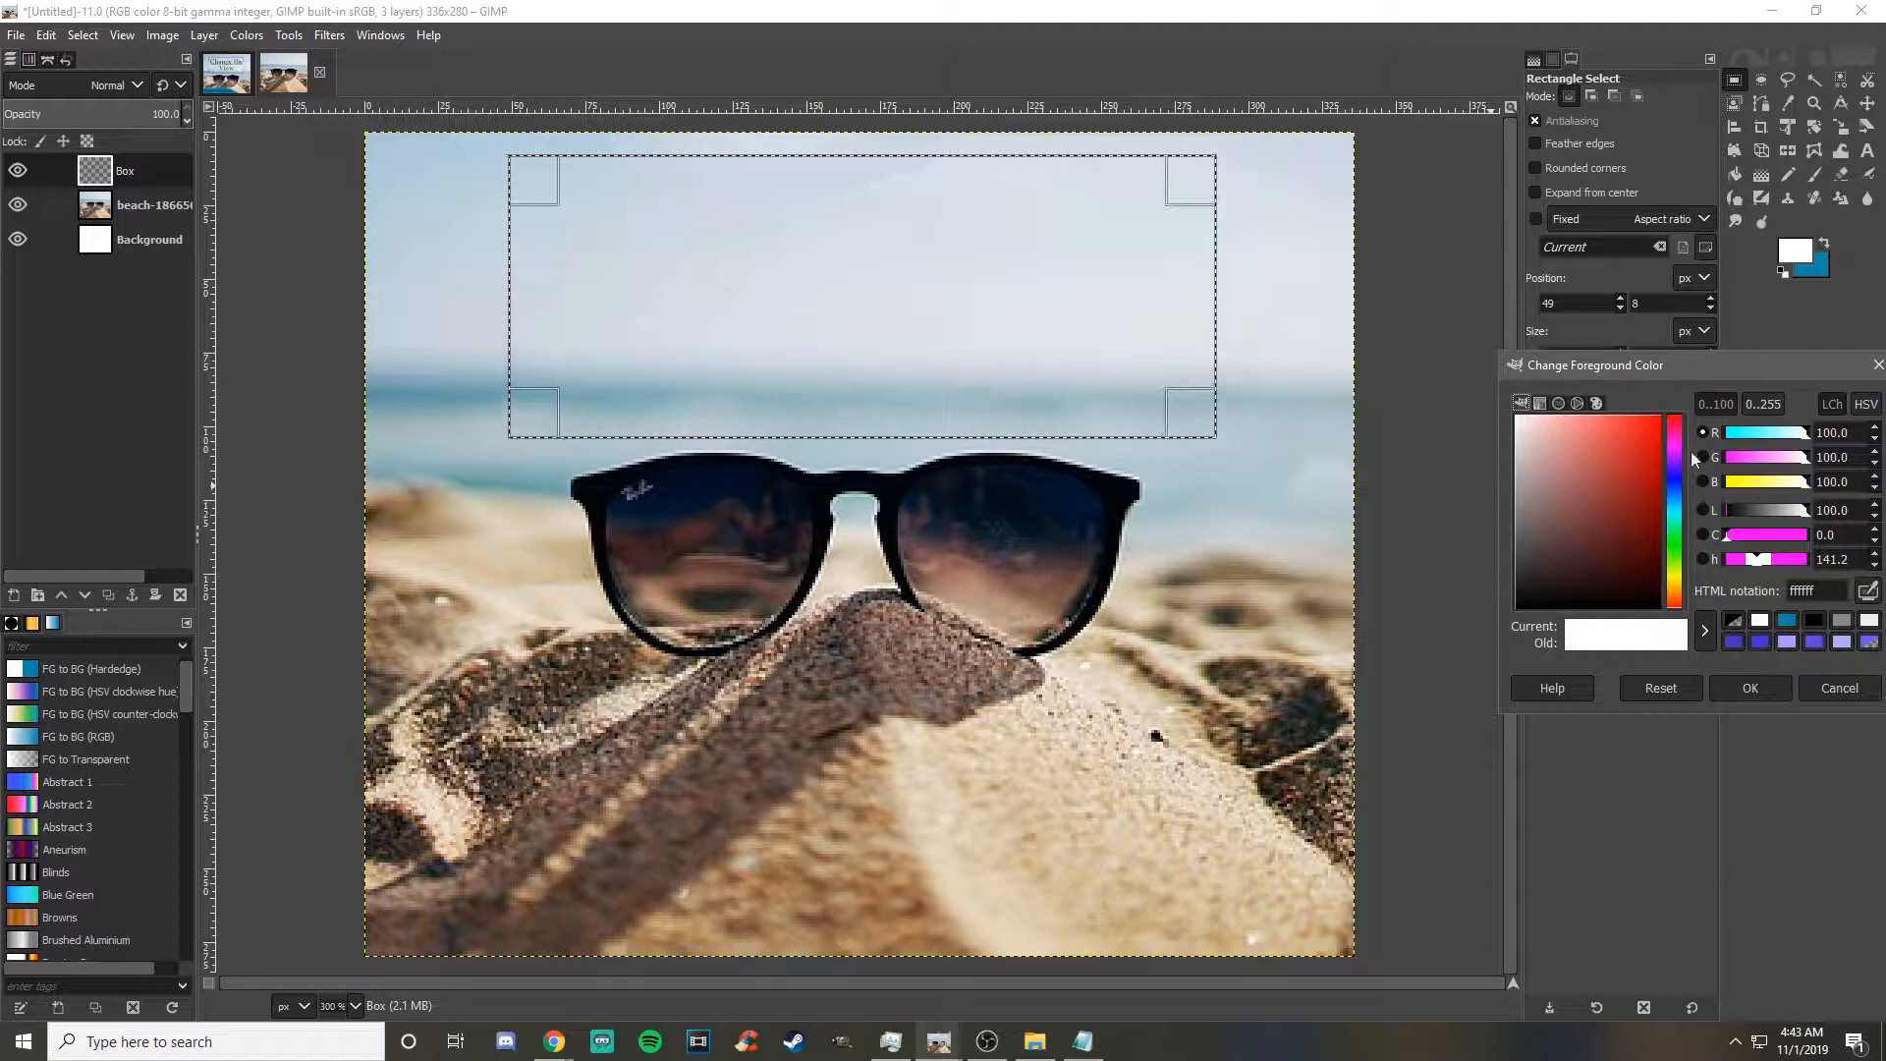
click(1675, 479)
drag(1582, 464, 1658, 423)
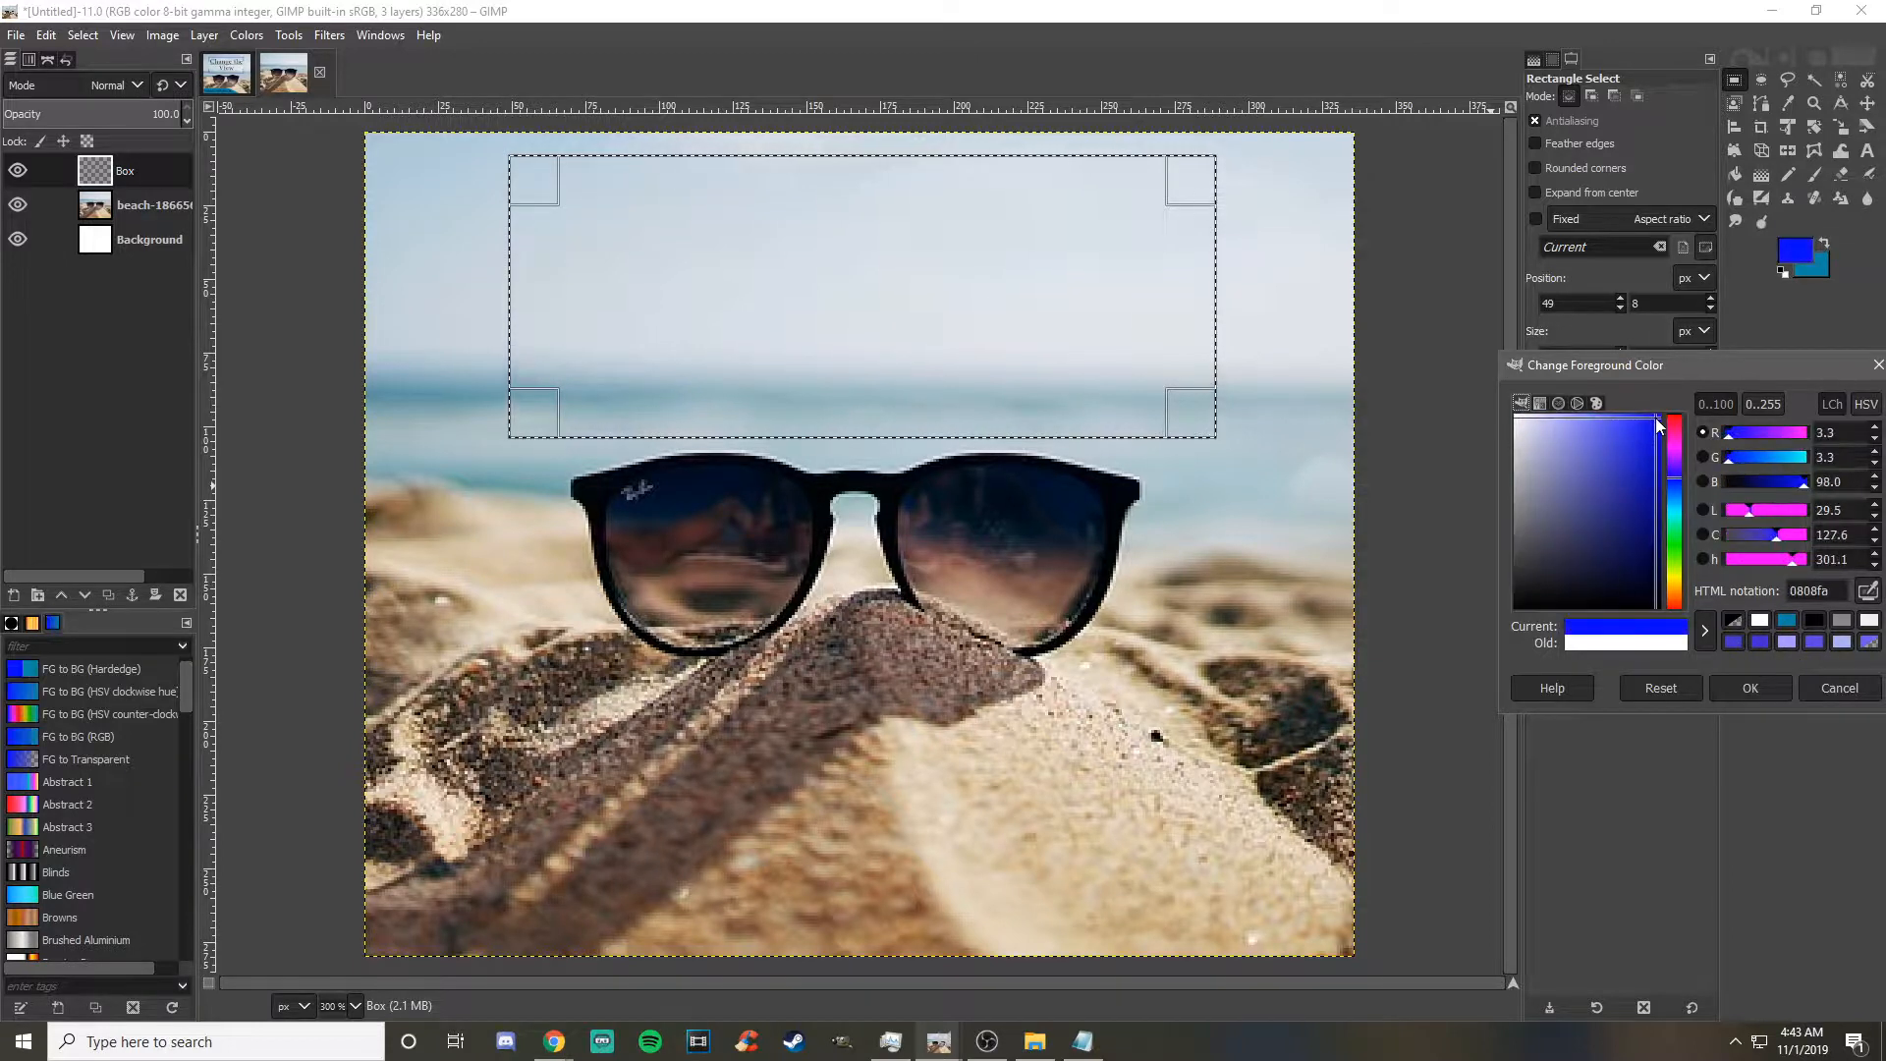
click(1749, 687)
click(1736, 173)
click(832, 259)
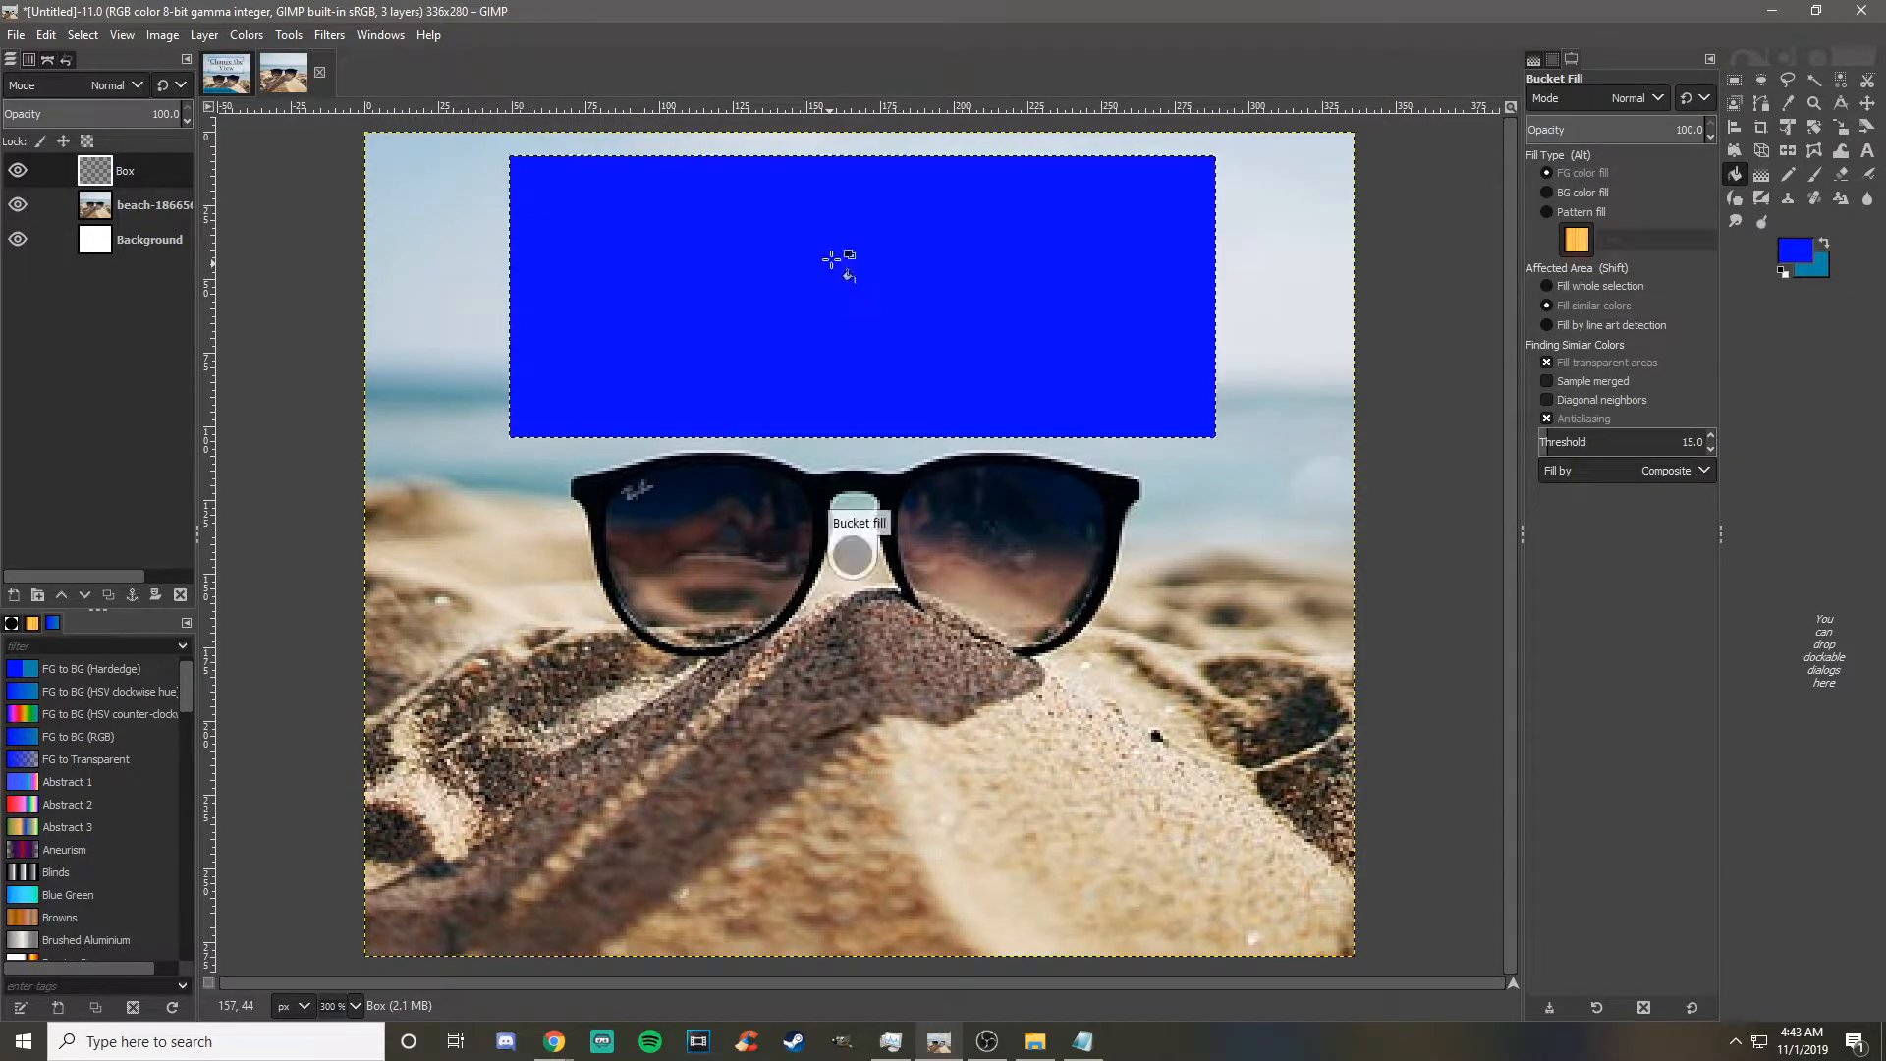
- Nudge the beach photo layer slightly to the right and make the Box layer active again
click(1865, 105)
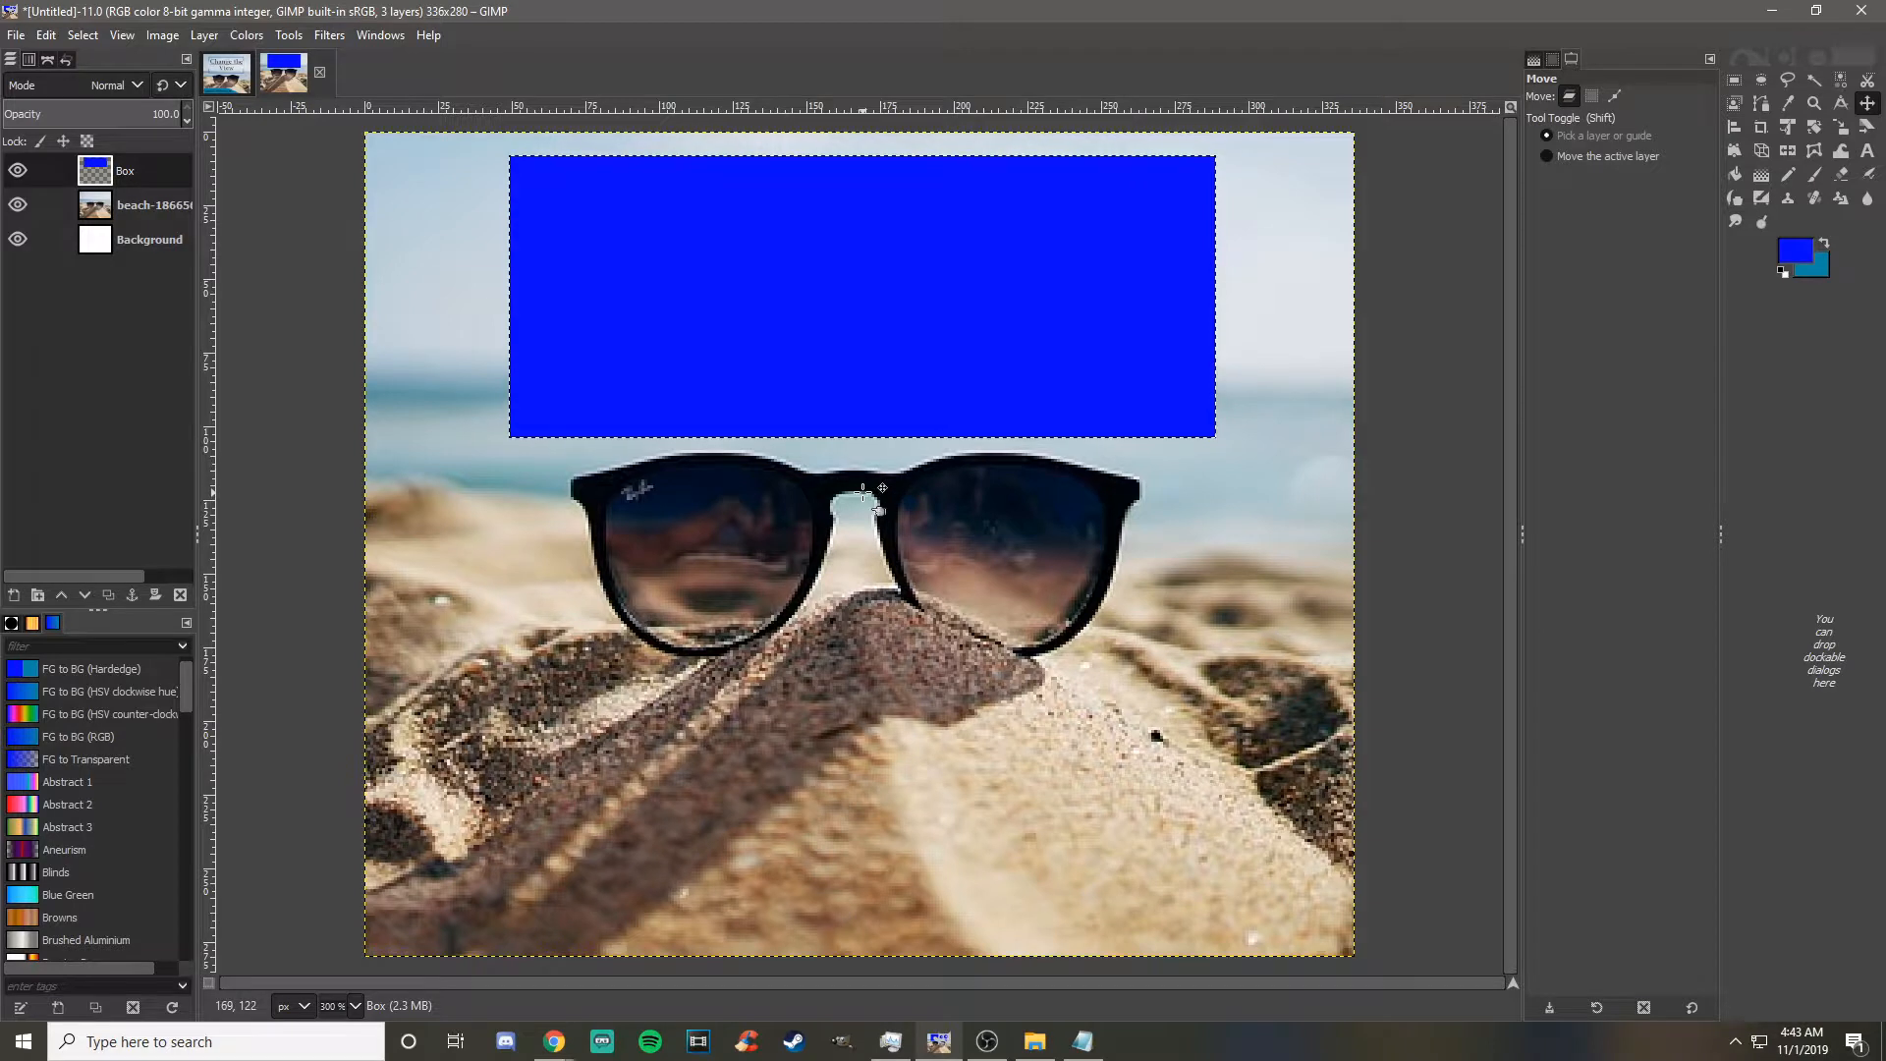
click(854, 491)
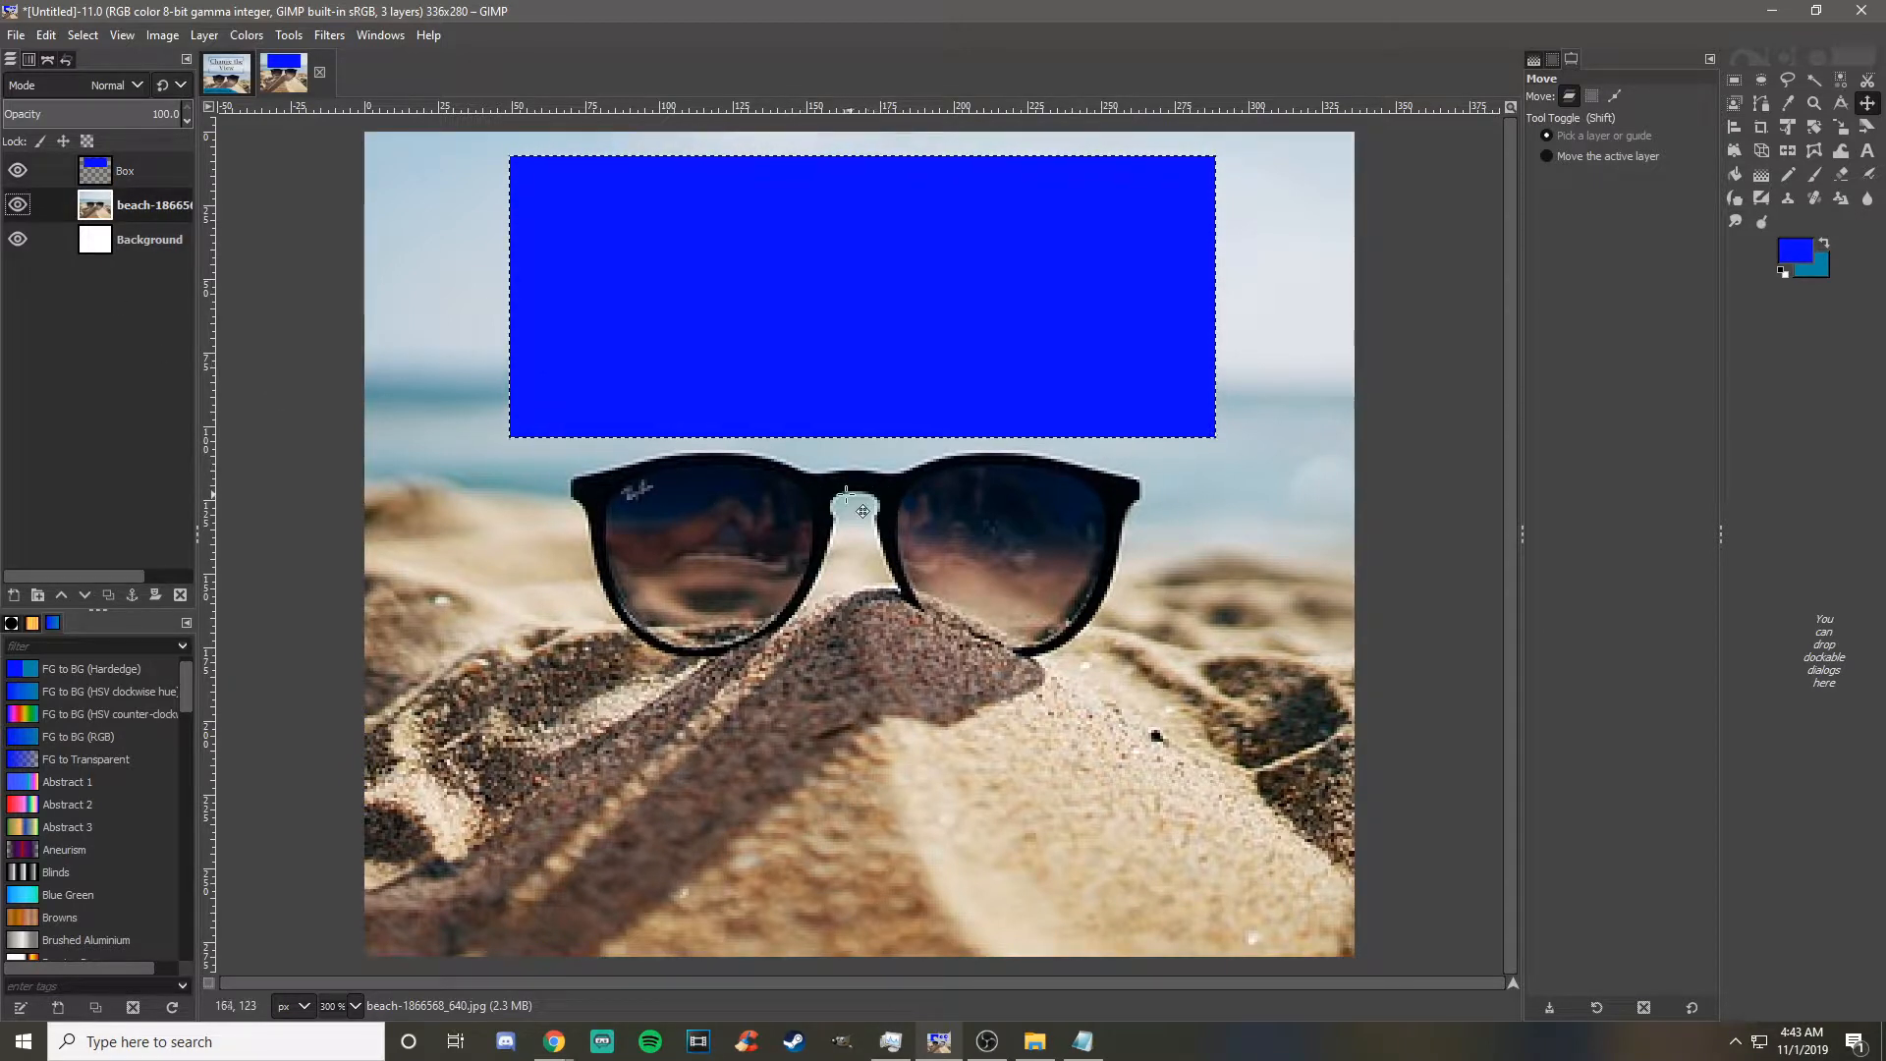
drag(847, 482, 851, 481)
click(850, 378)
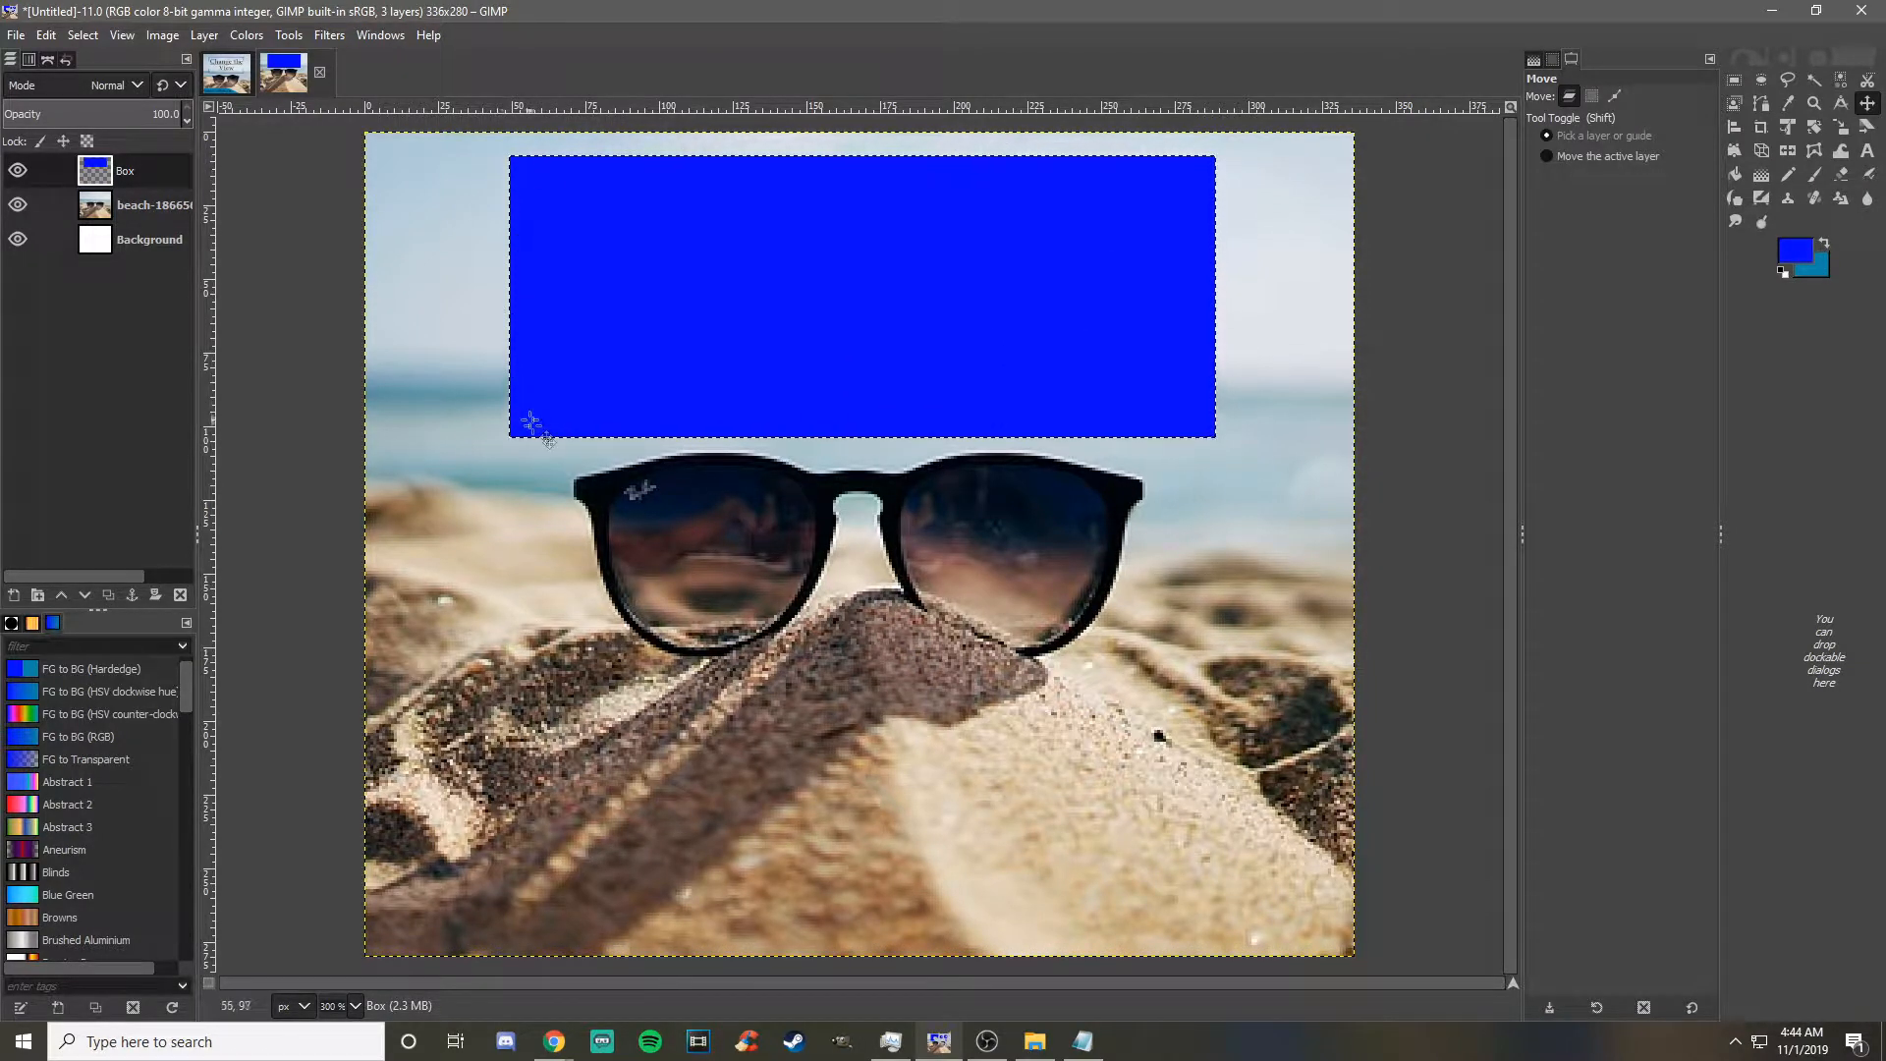
- Shrink the selection by 5 px and delete the blue fill inside it, leaving a rectangular frame
right_click(842, 300)
mouse_move(869, 374)
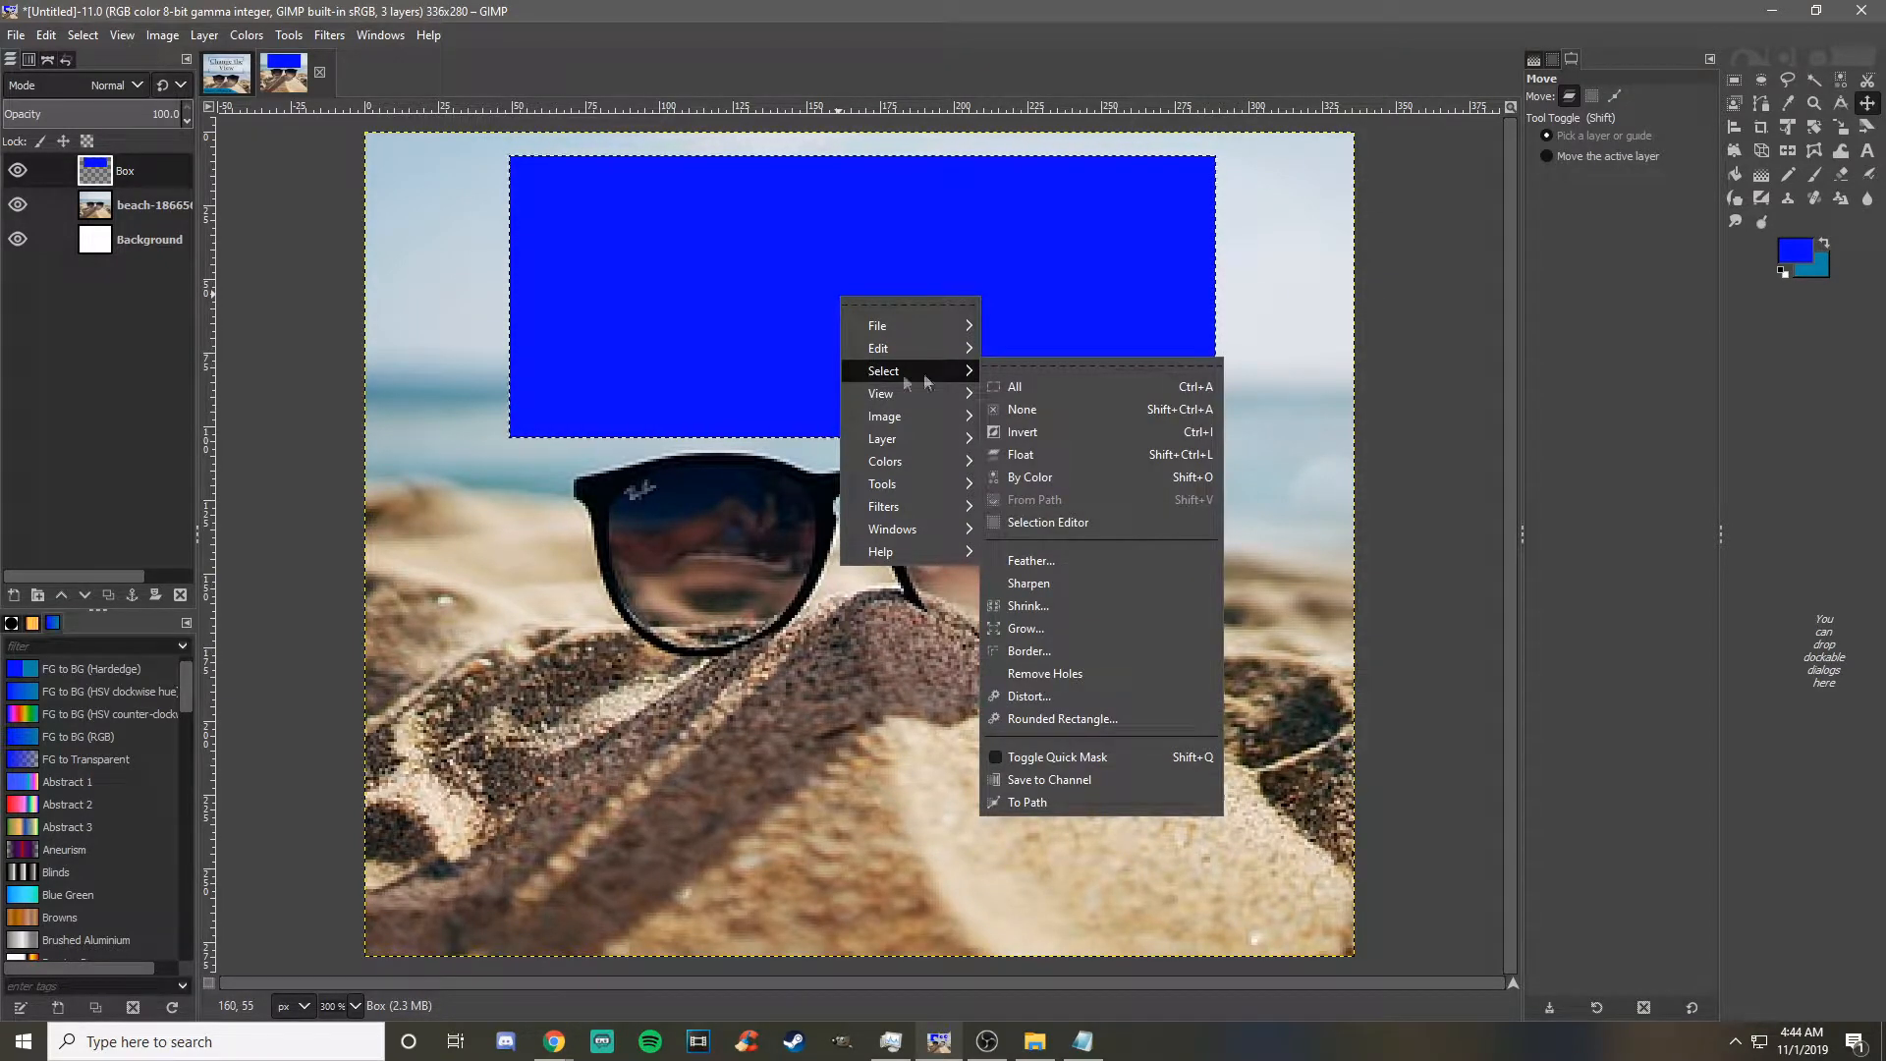
click(1031, 609)
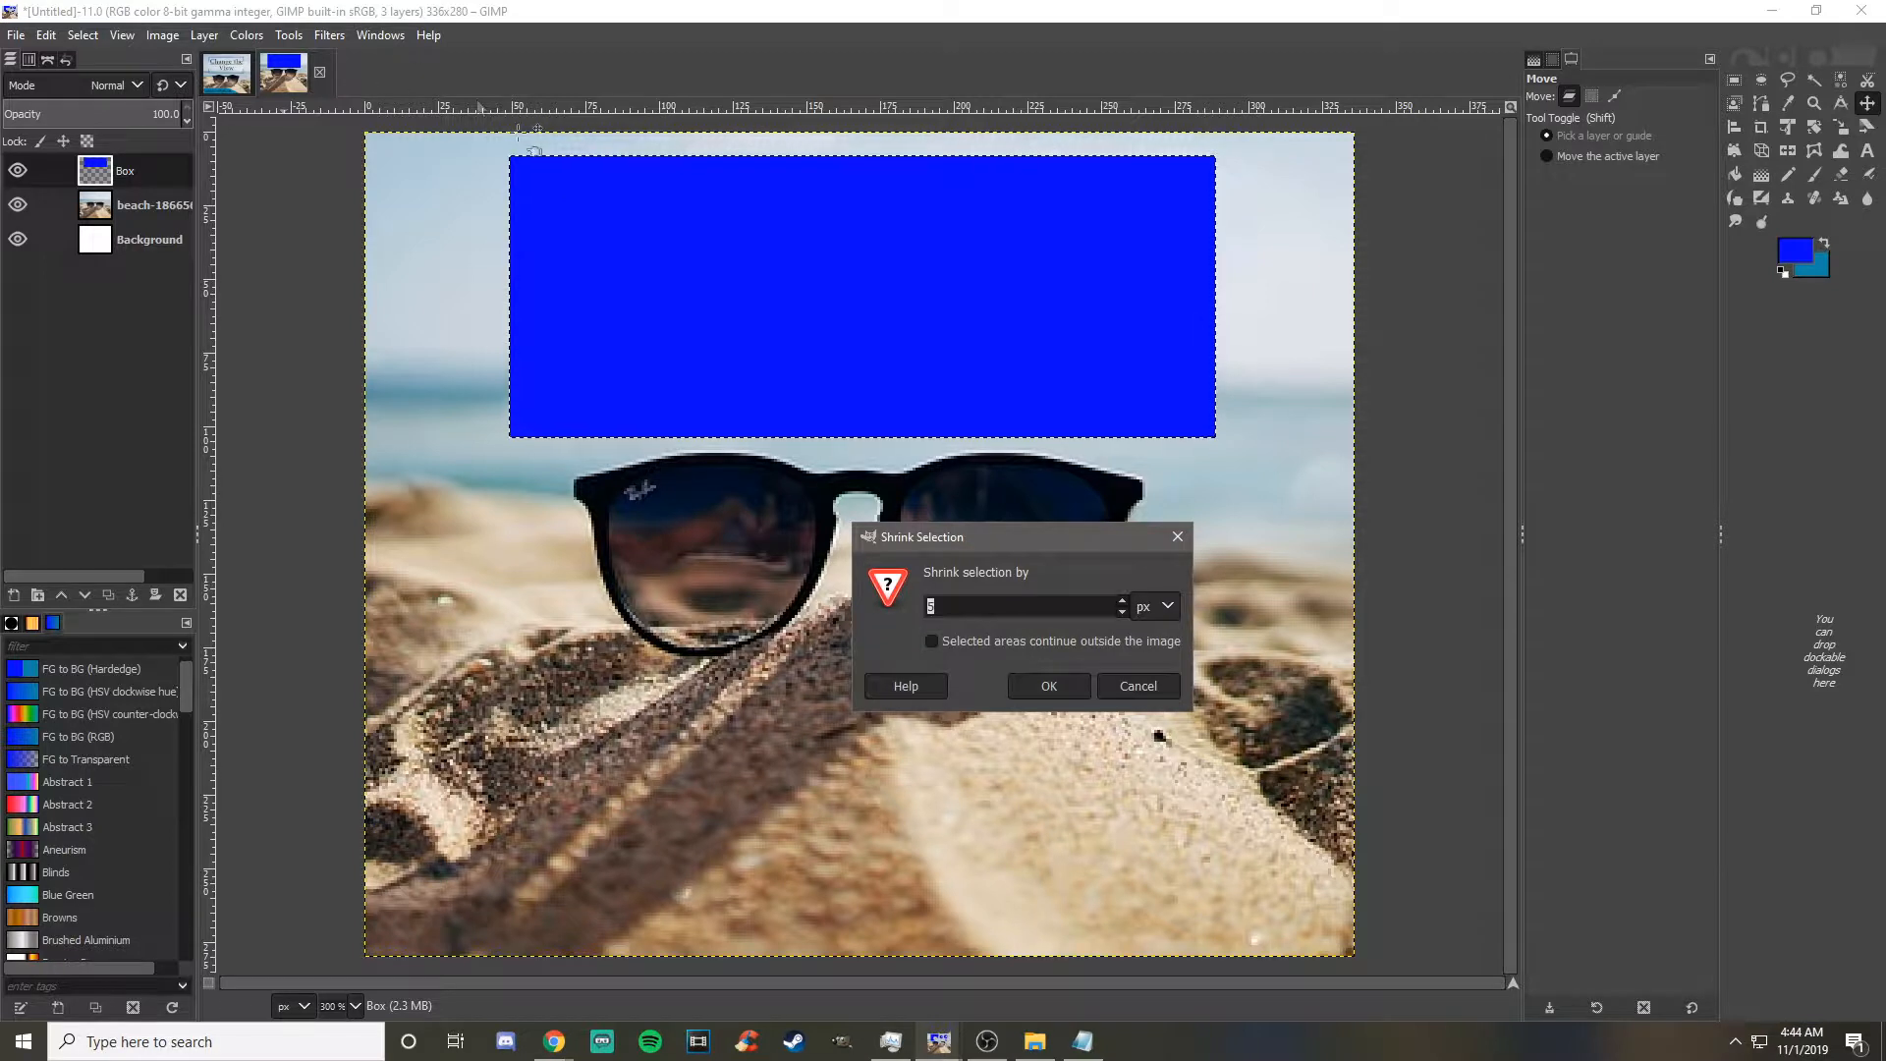
click(1047, 687)
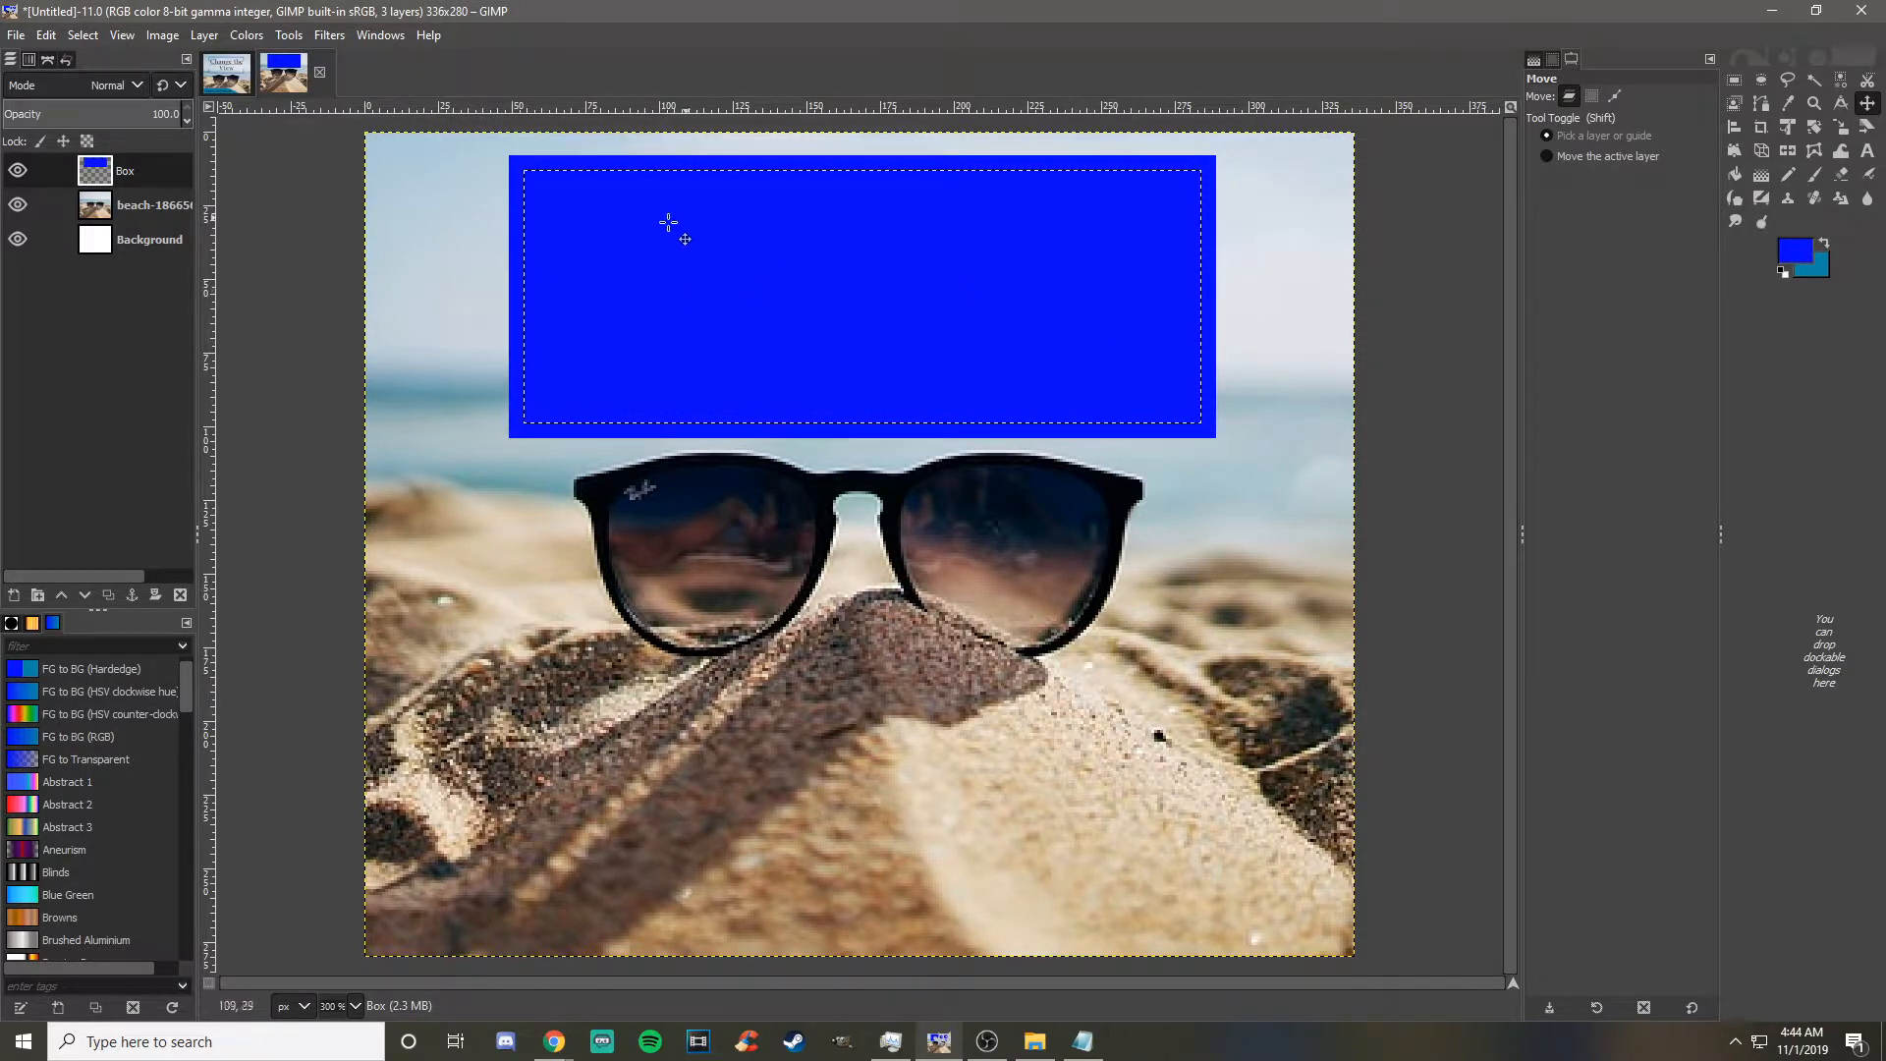
key(Delete)
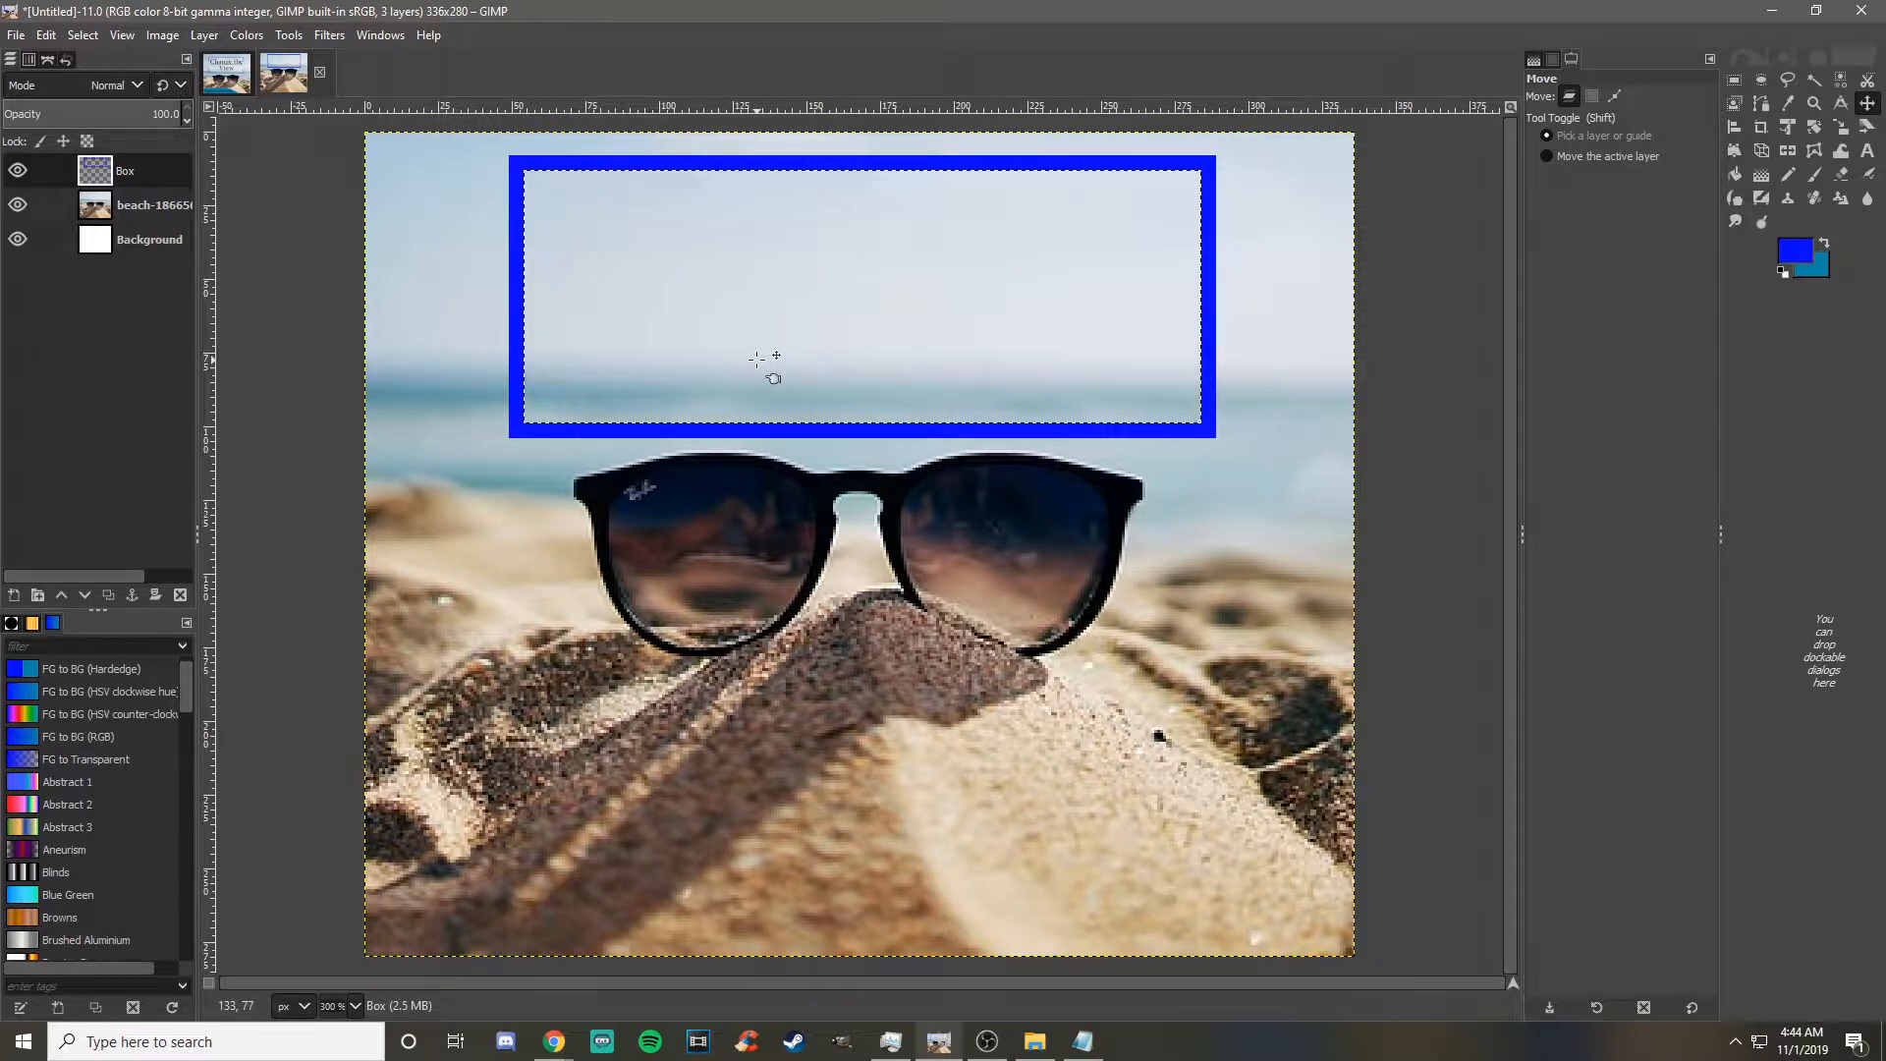
- Clear the selection inside the blue frame
right_click(830, 290)
mouse_move(884, 374)
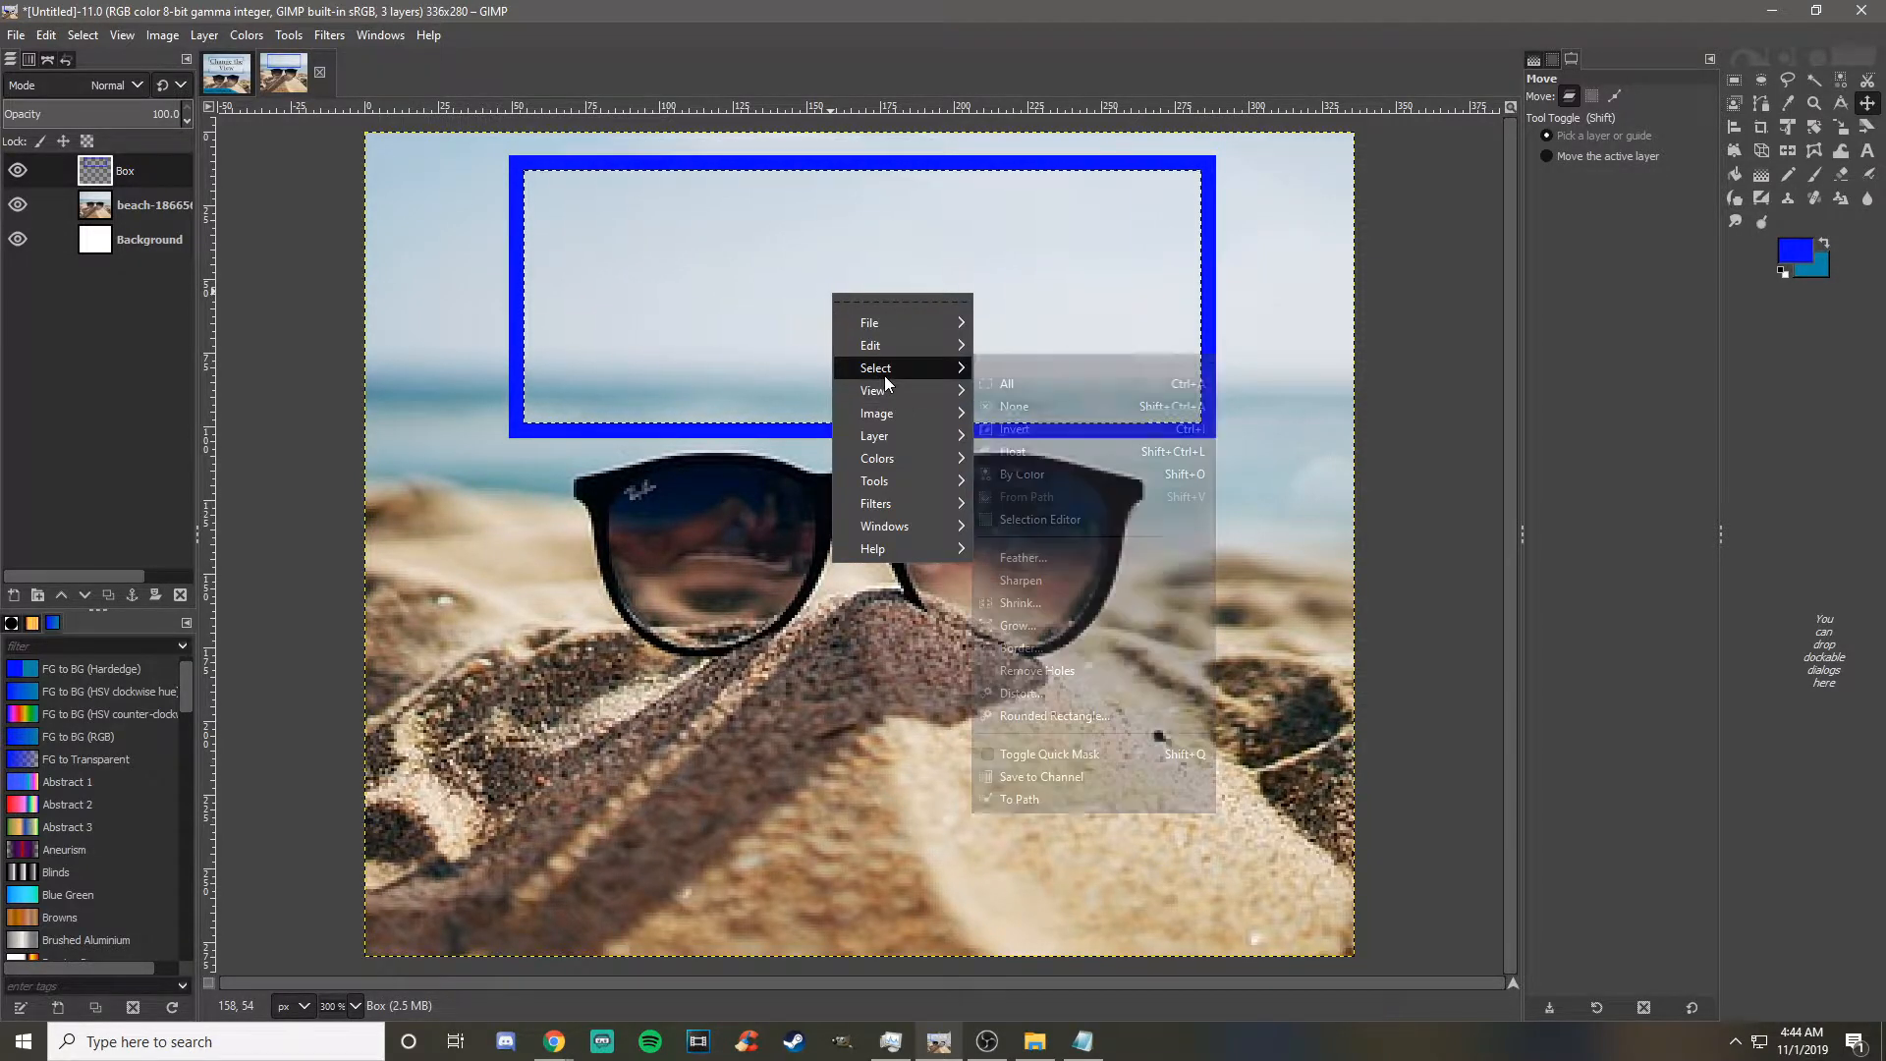
click(1030, 408)
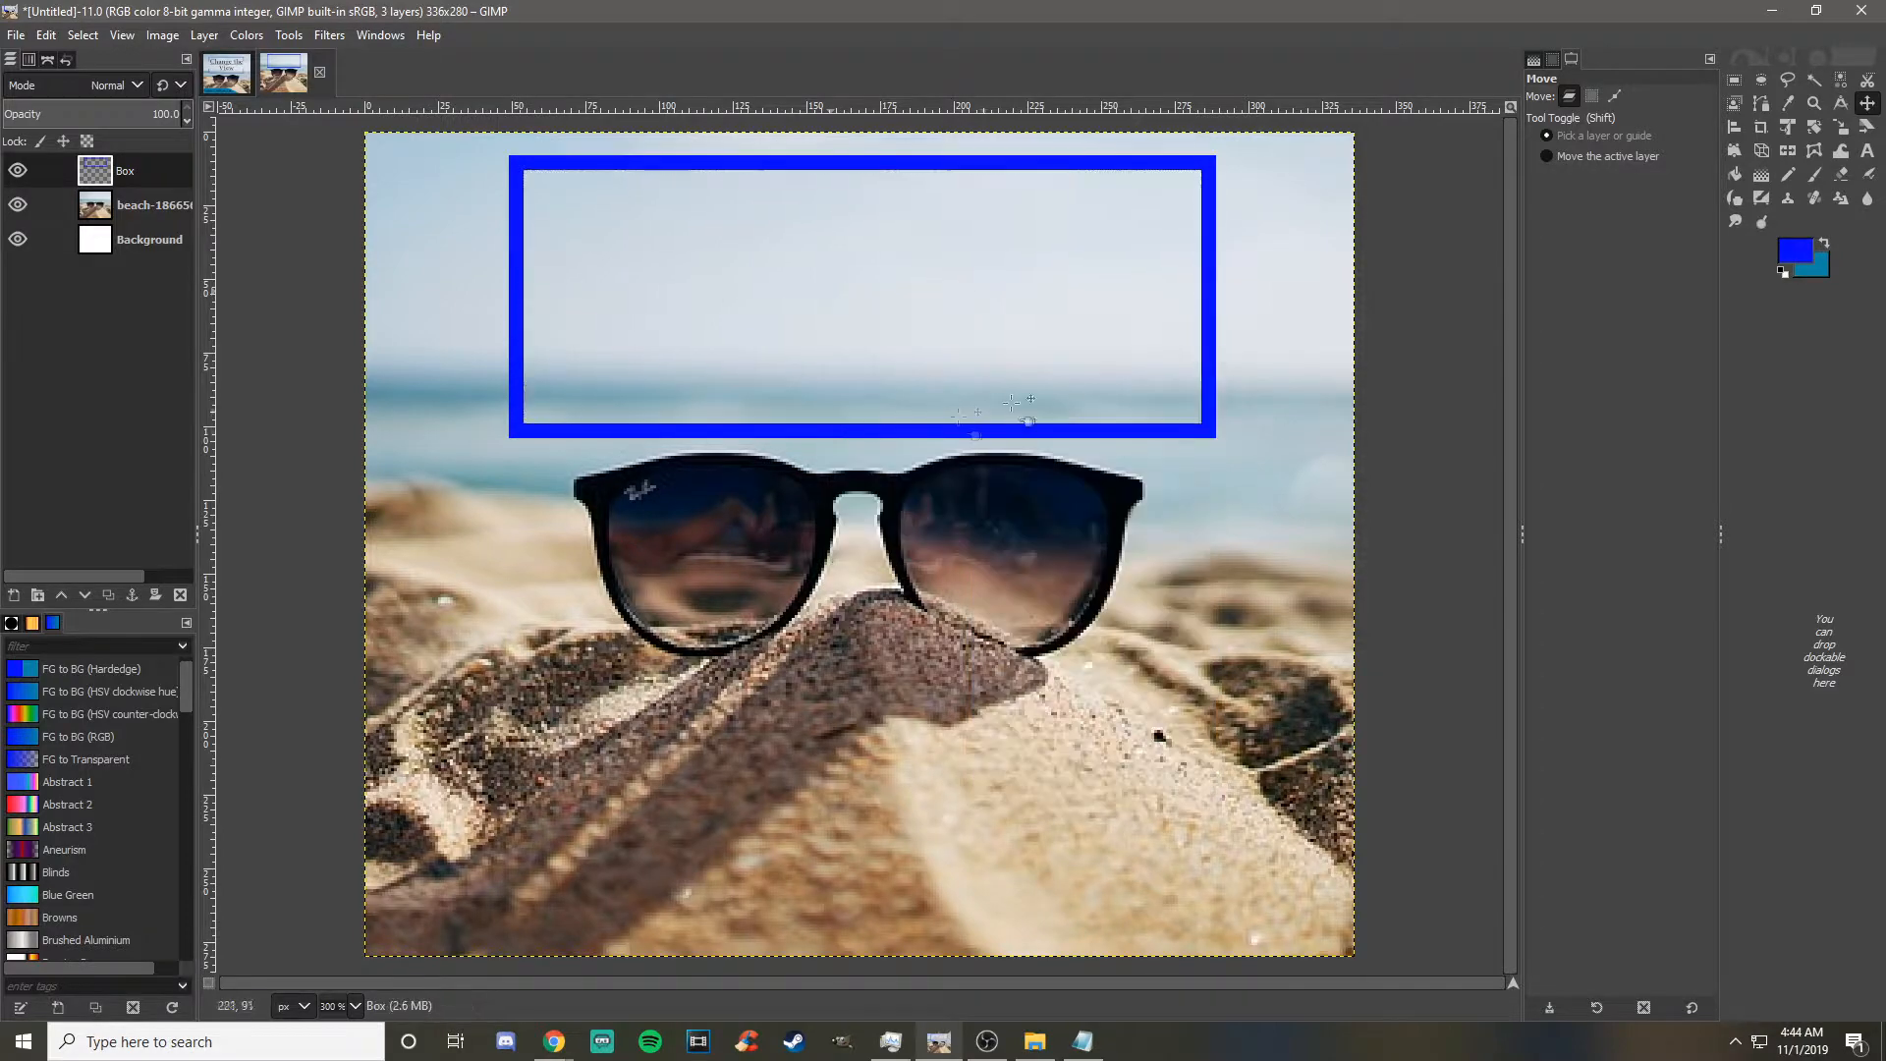
- Examine the frame around the headline in the finished ad image, and return to the new image
scroll(811, 401, up, 2)
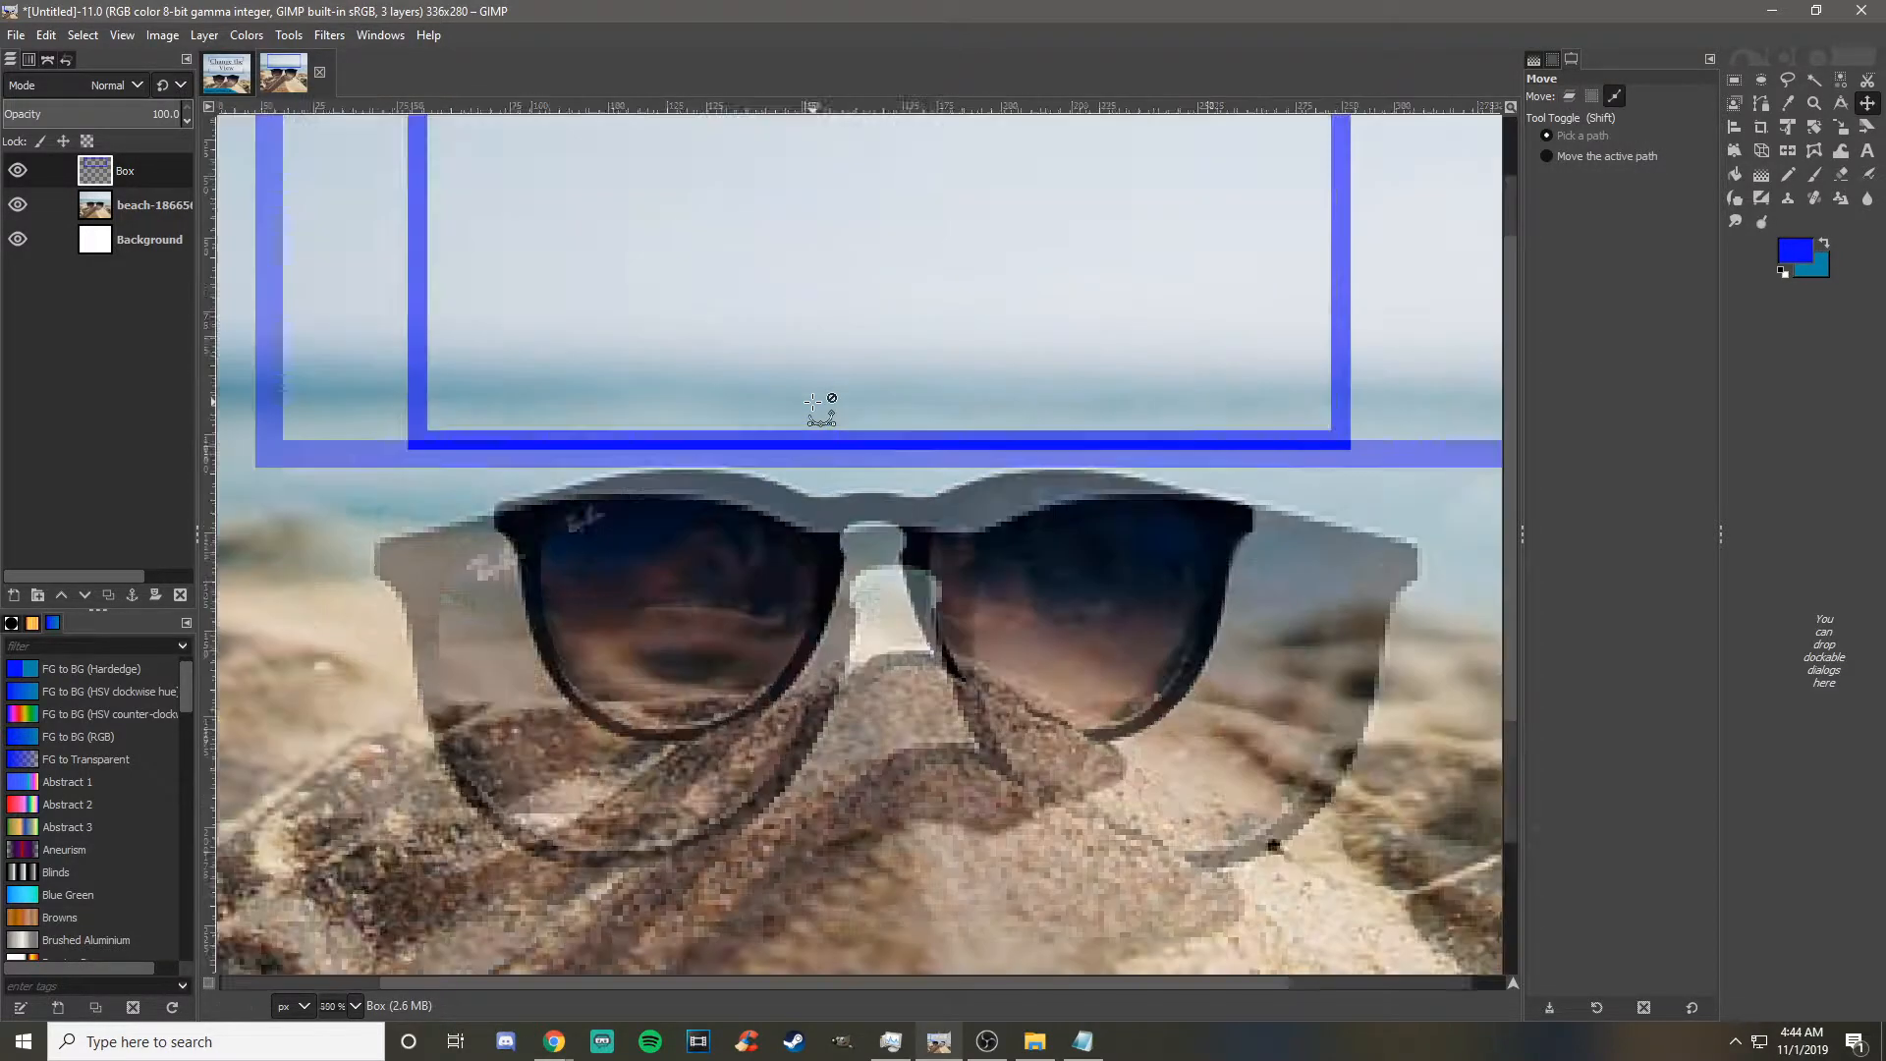
scroll(813, 401, down, 3)
scroll(823, 406, up, 3)
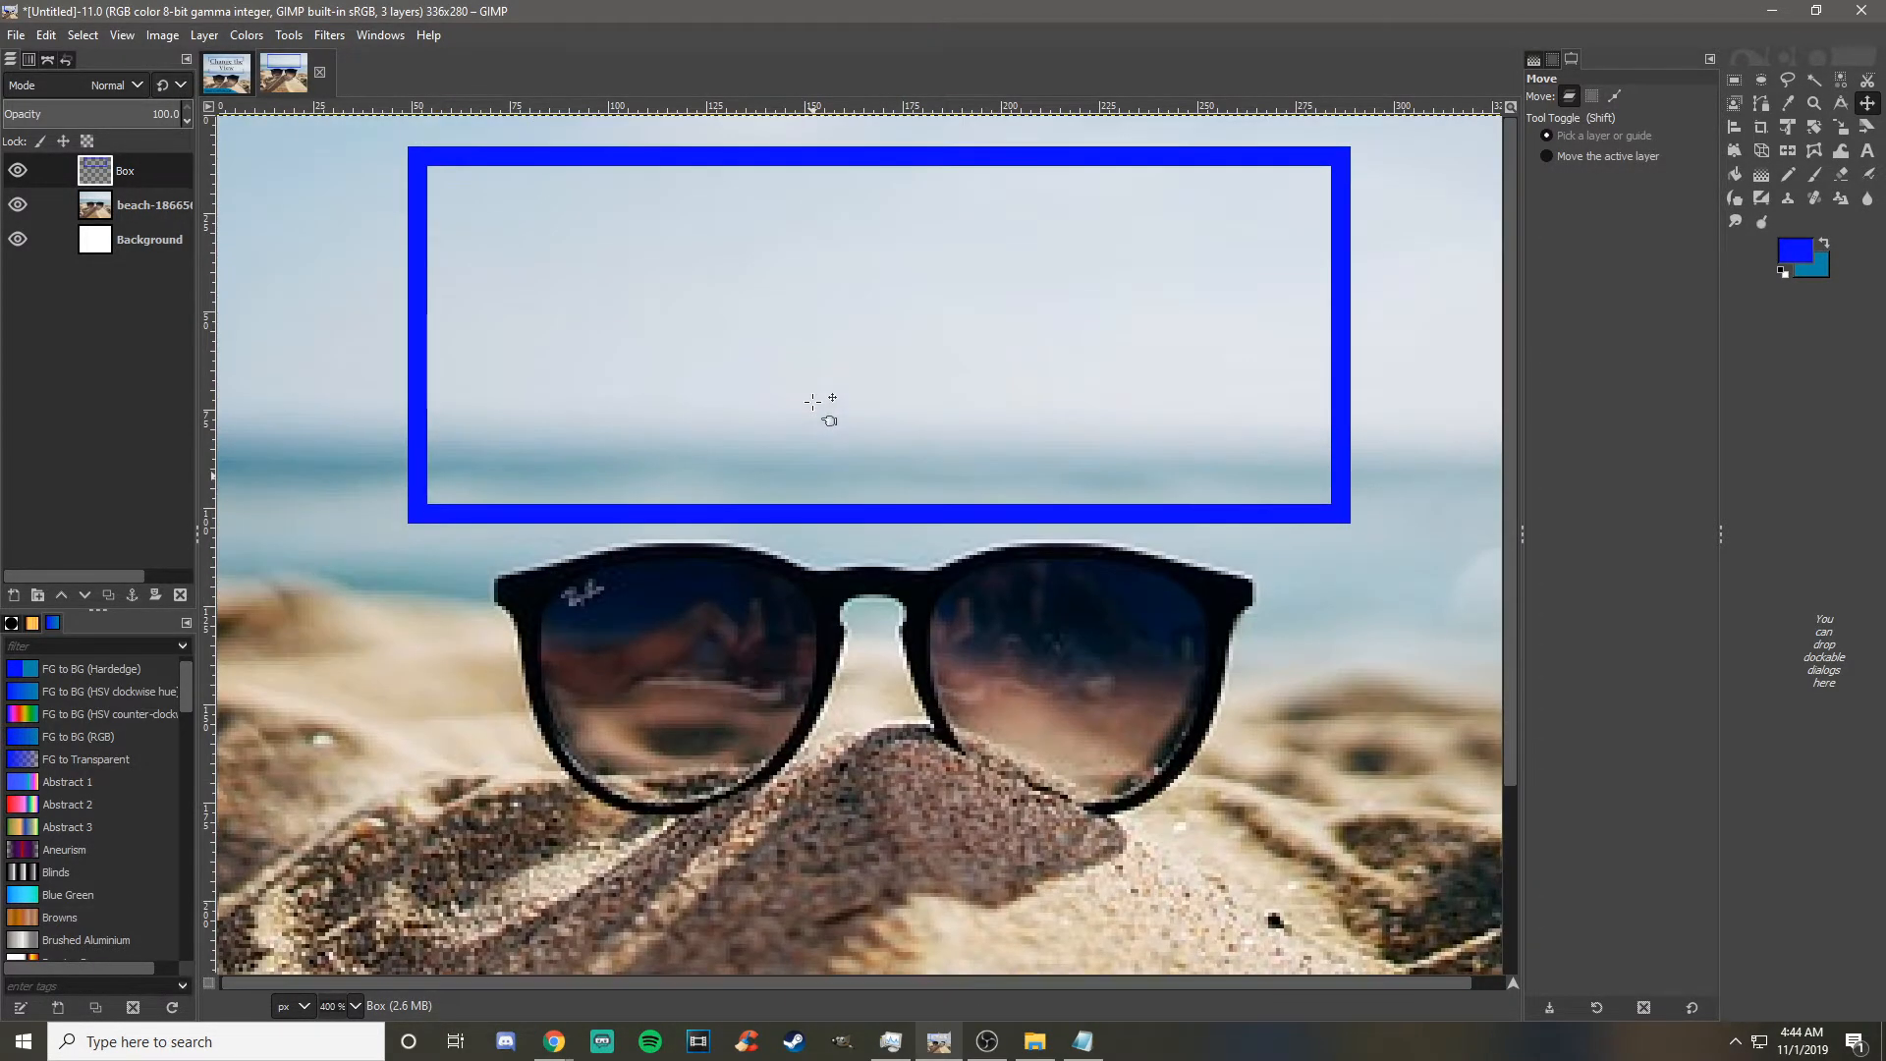
scroll(823, 407, down, 2)
click(225, 85)
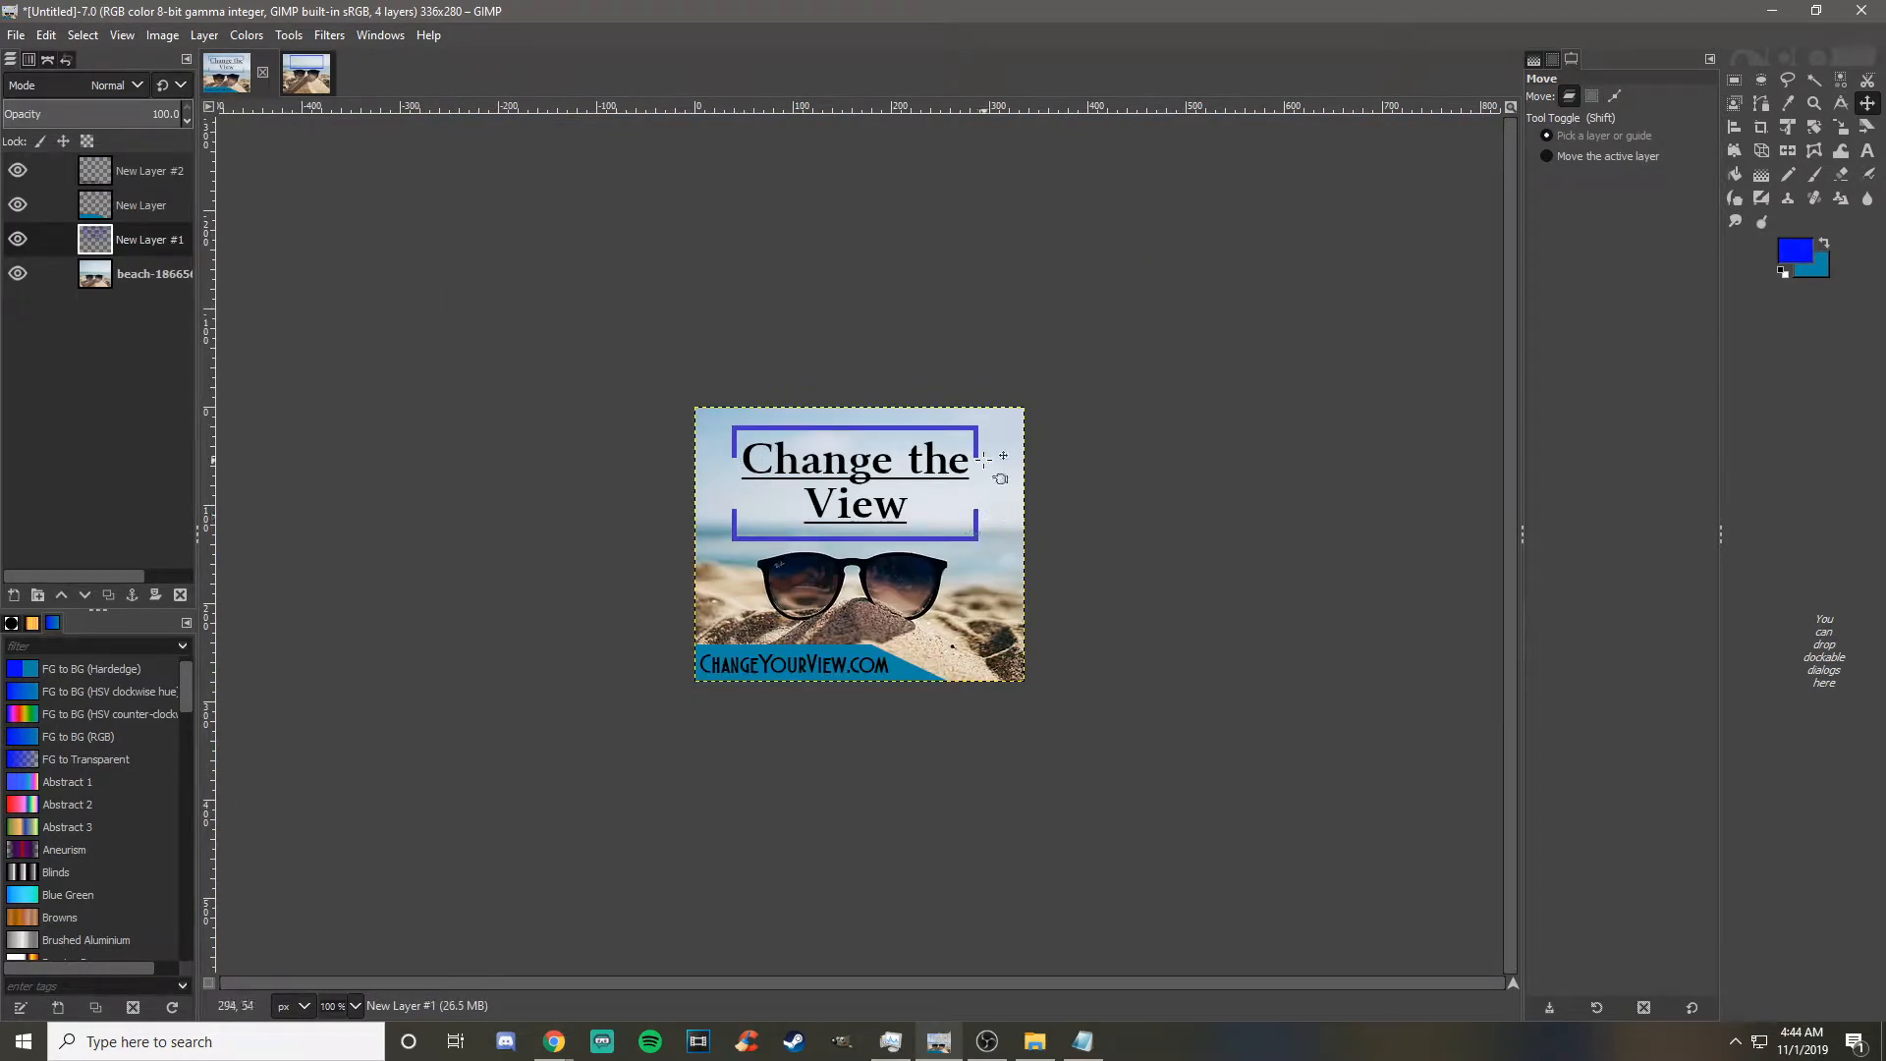
click(313, 69)
scroll(892, 429, up, 1)
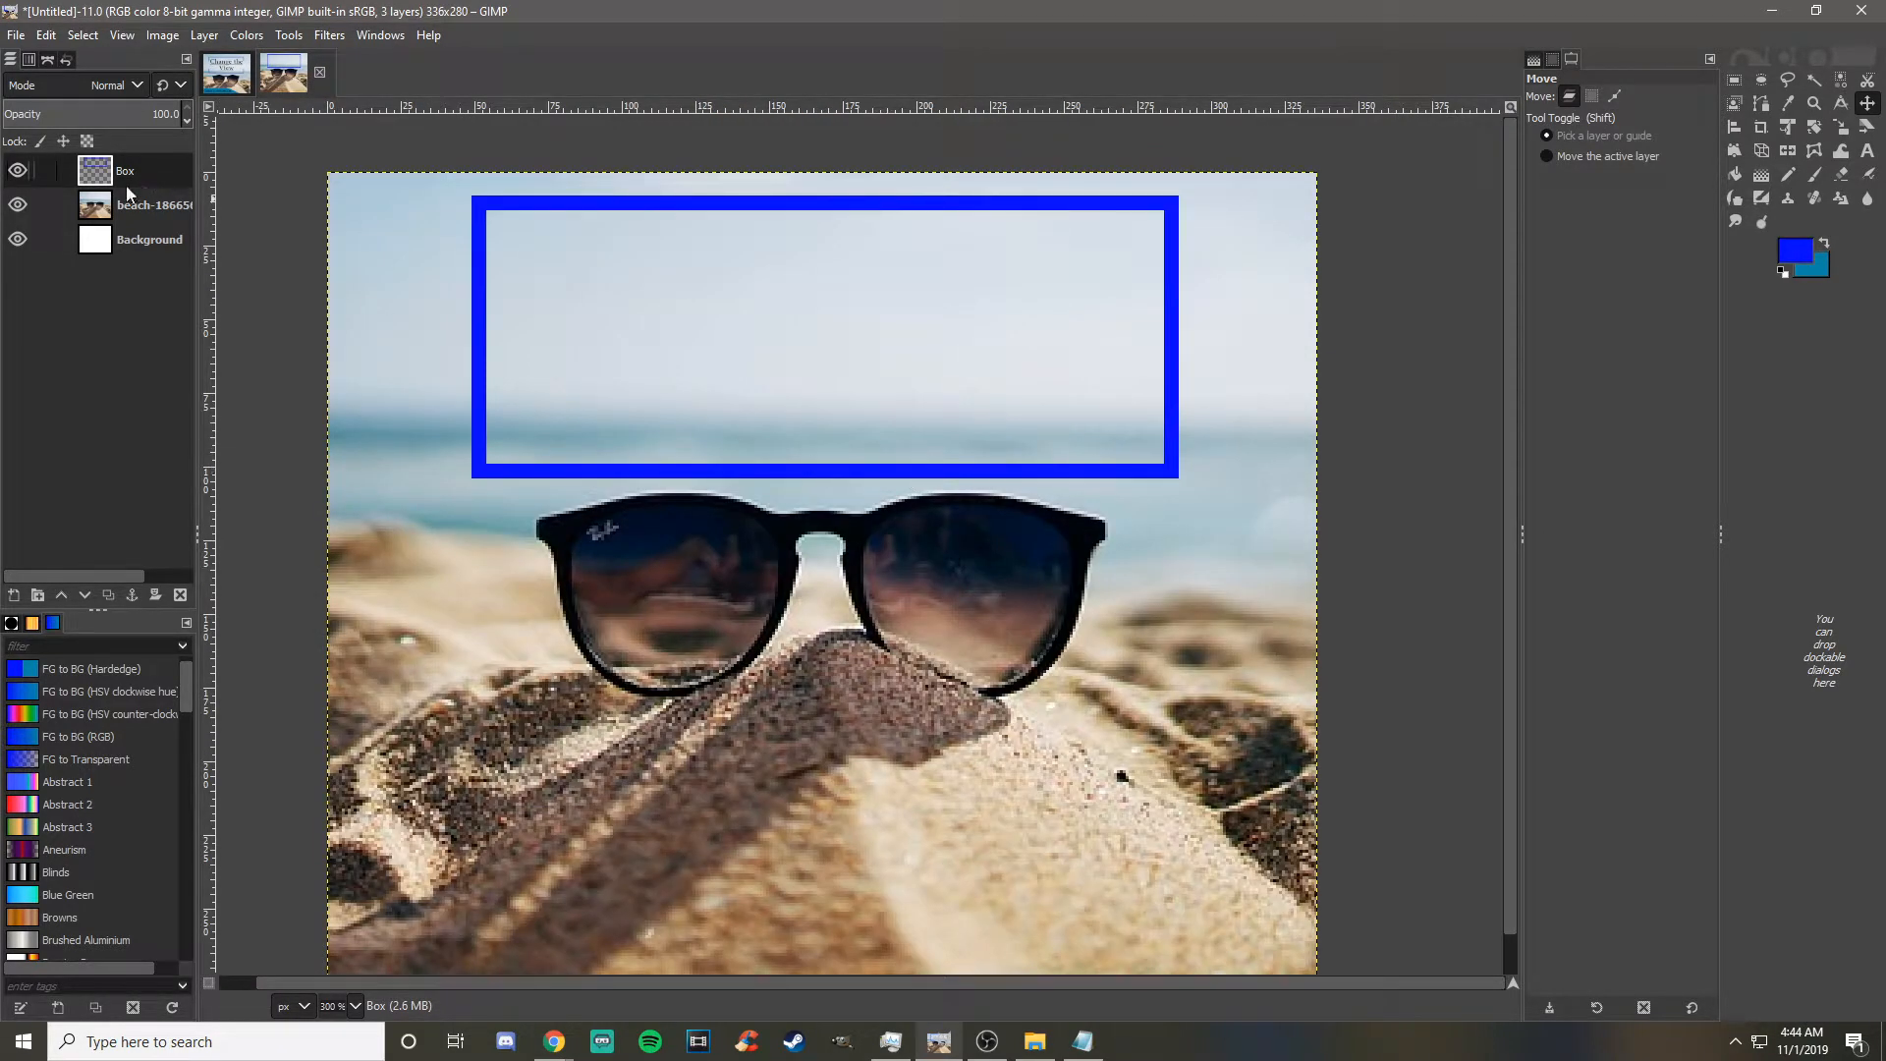
- Select a horizontal band about 277 × 46 px across the middle of the blue frame and delete the frame's sides within it
click(1733, 82)
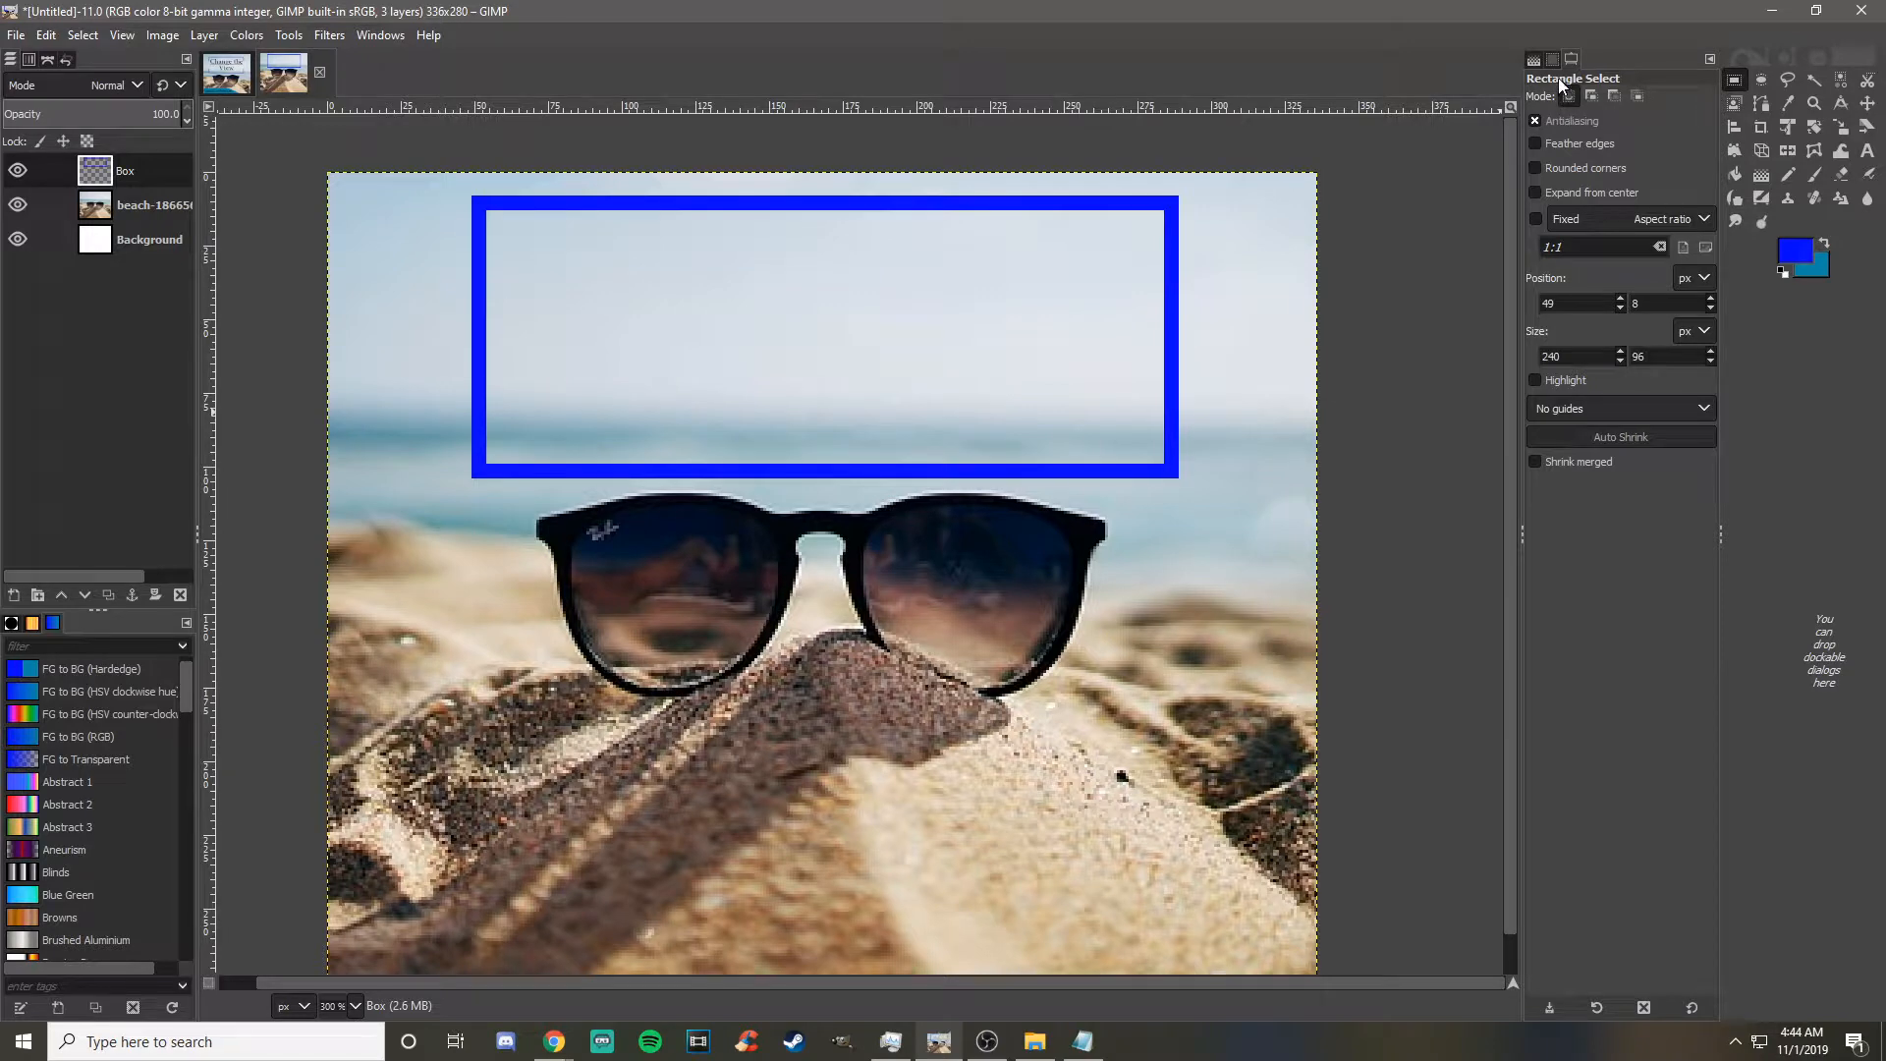
drag(428, 254, 1244, 398)
ctrl+scroll(835, 639, up, 1)
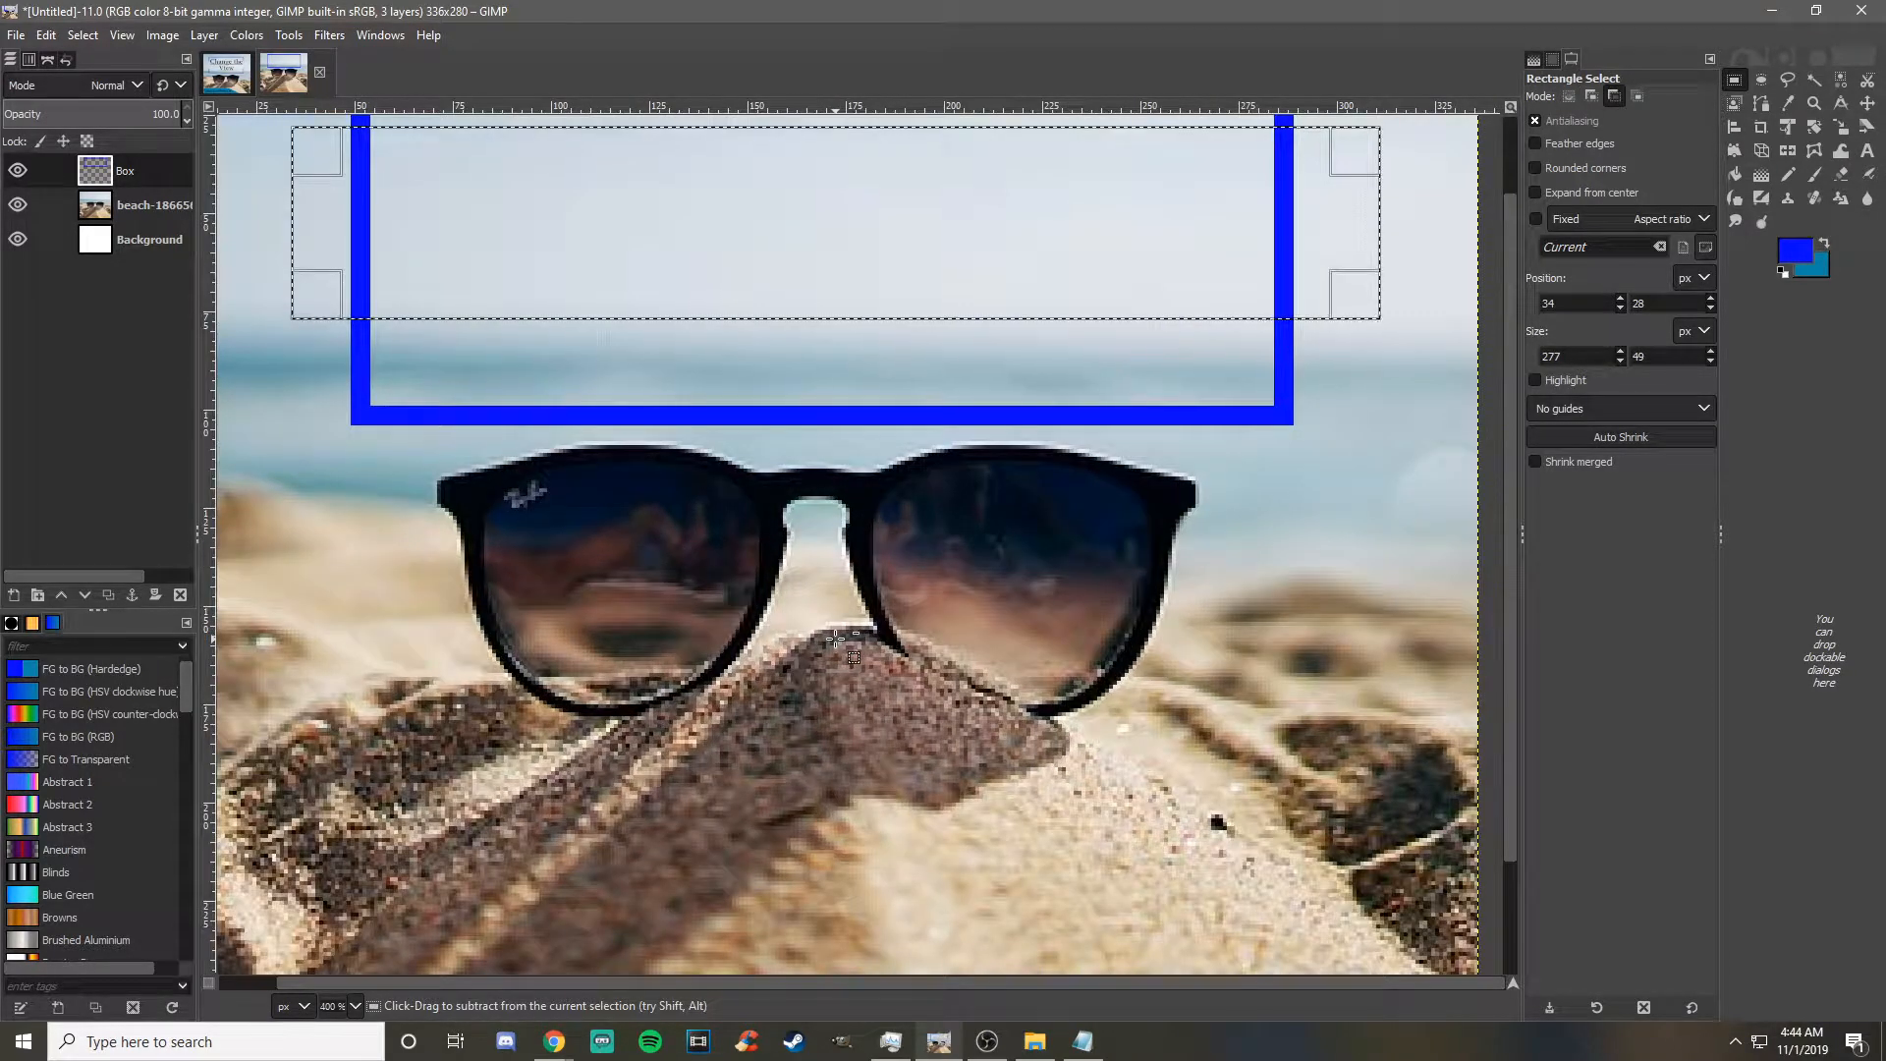
scroll(807, 602, up, 2)
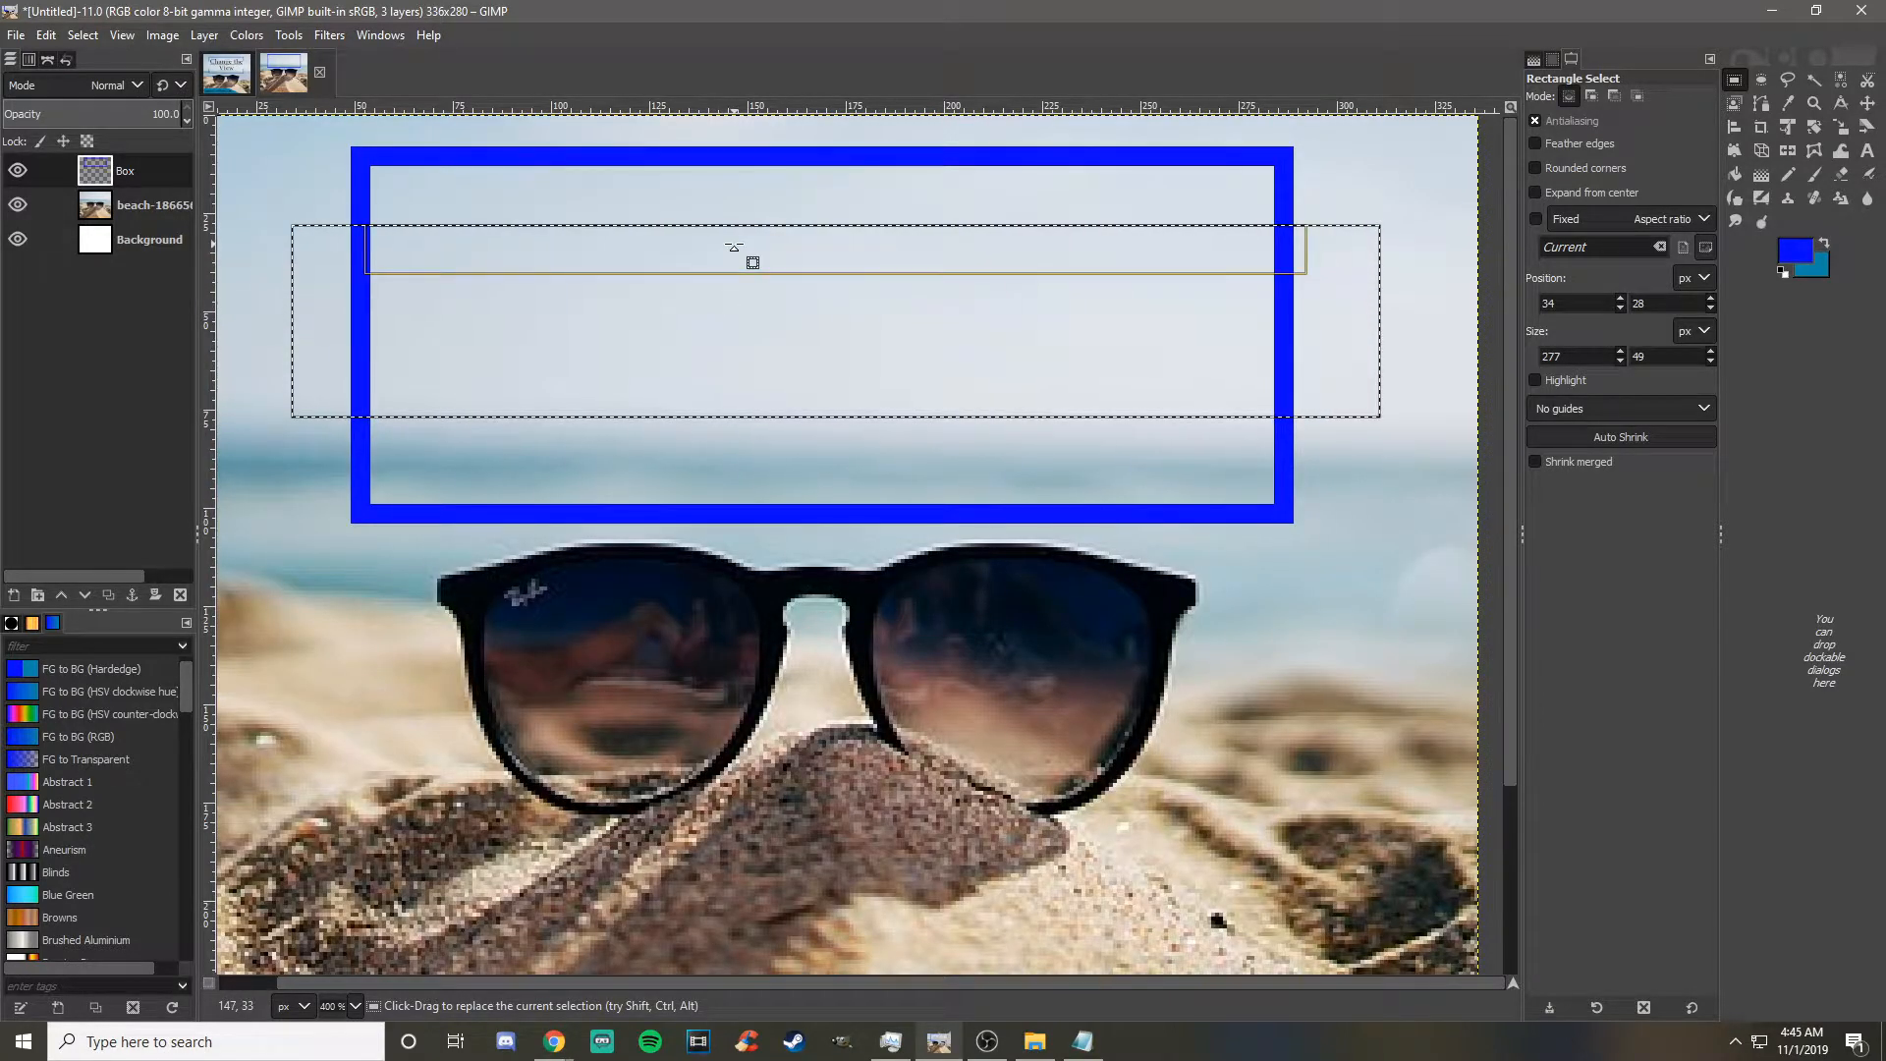
drag(658, 258, 674, 282)
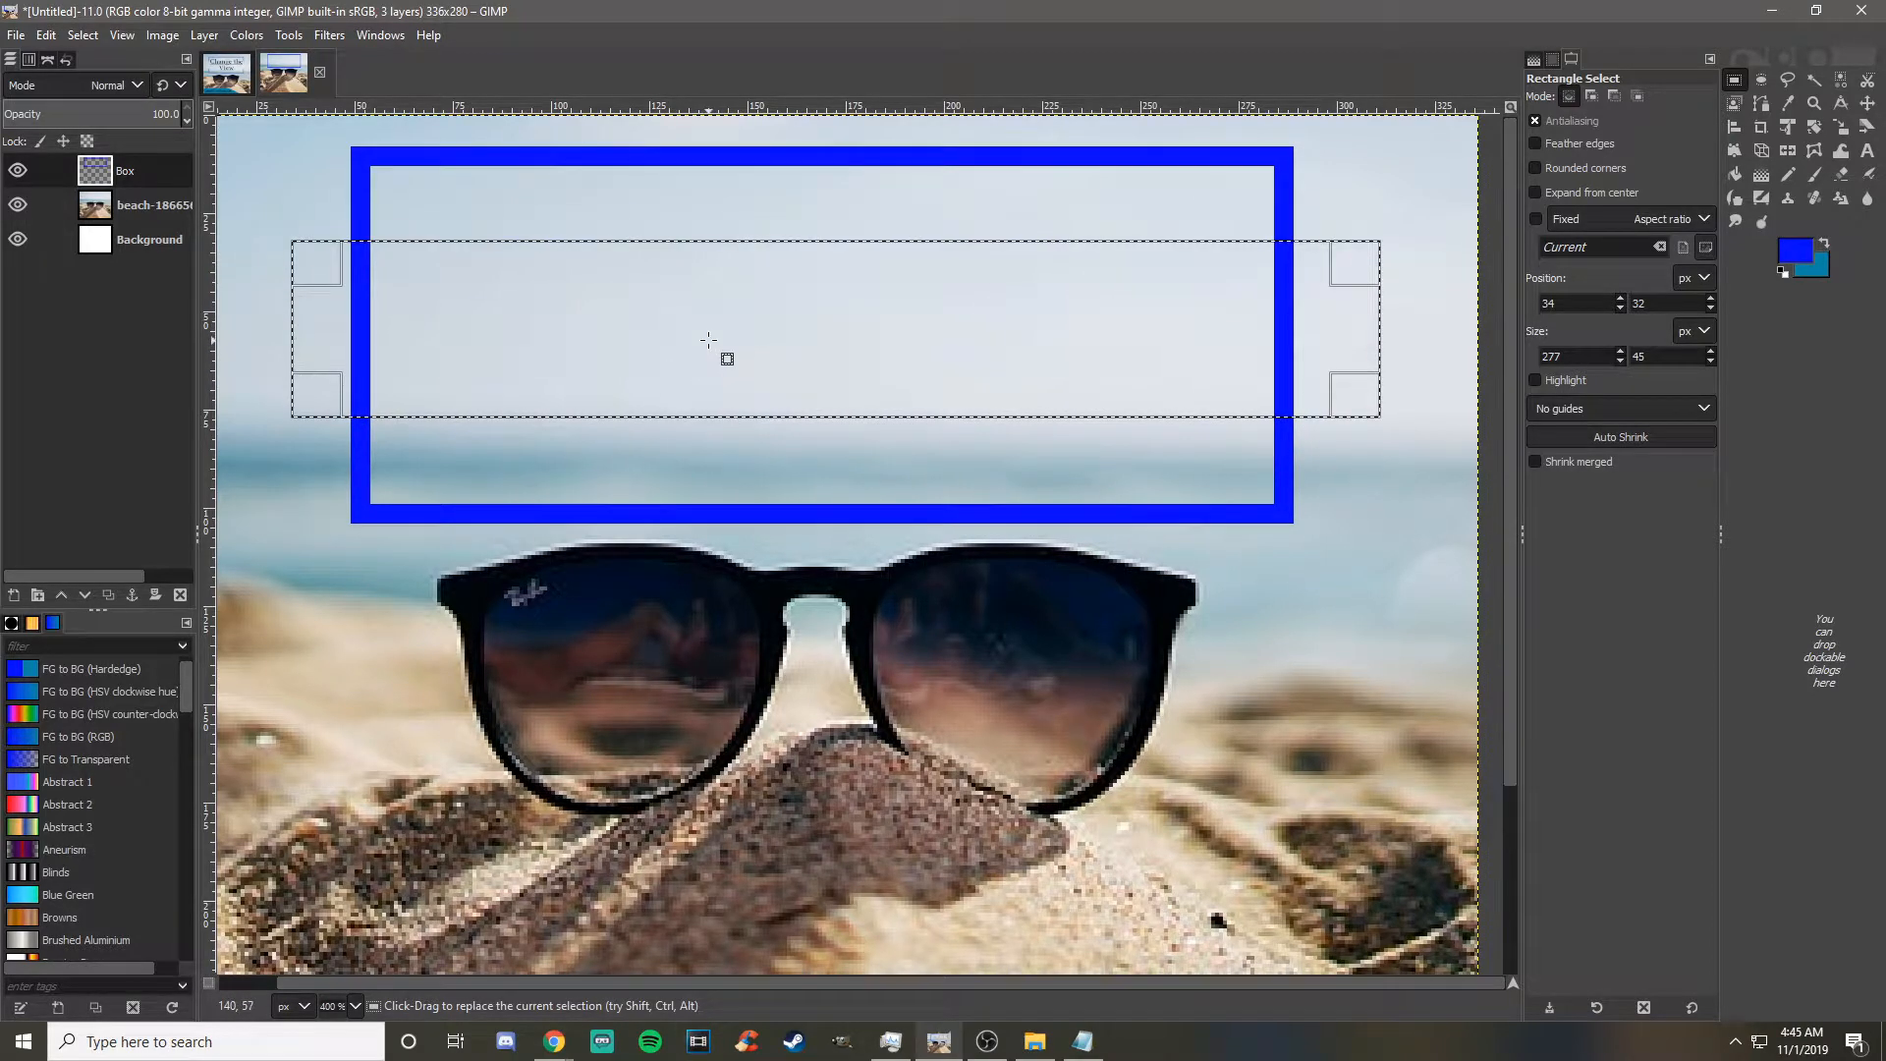
key(Delete)
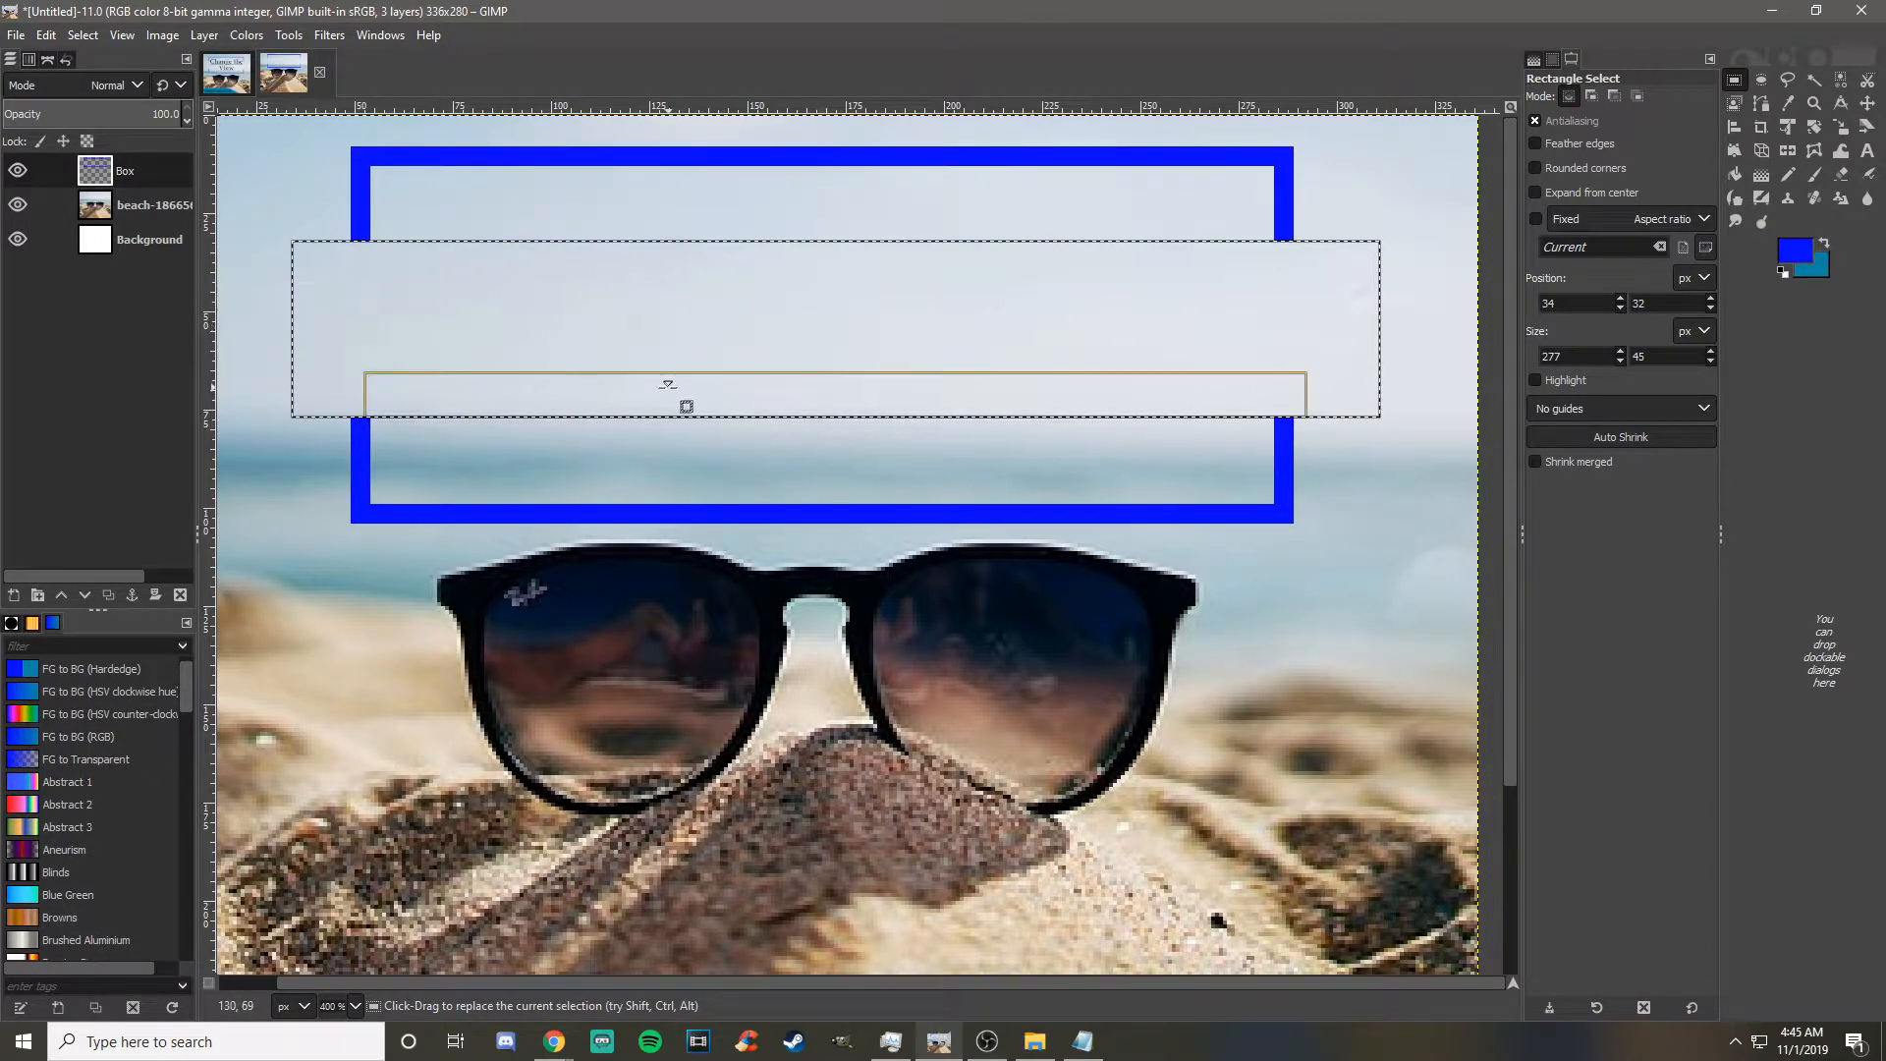
drag(668, 385, 669, 390)
key(Delete)
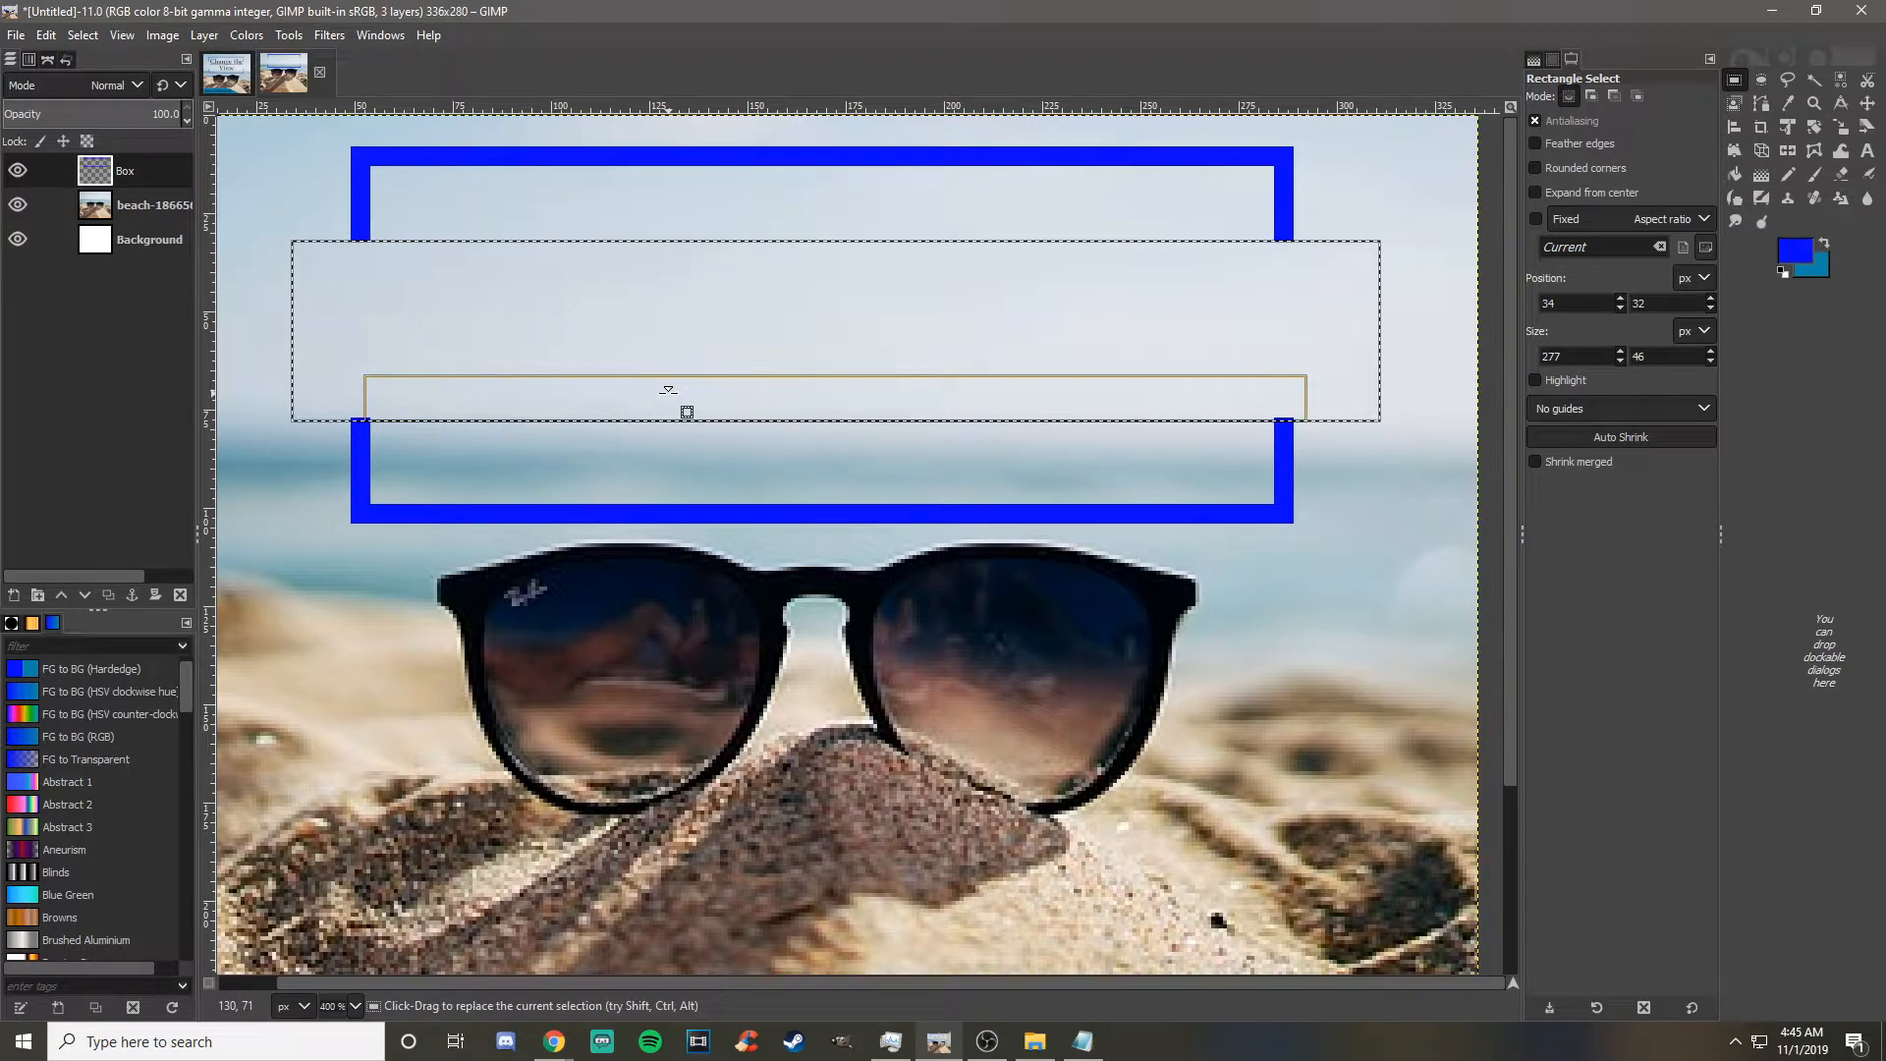
right_click(833, 324)
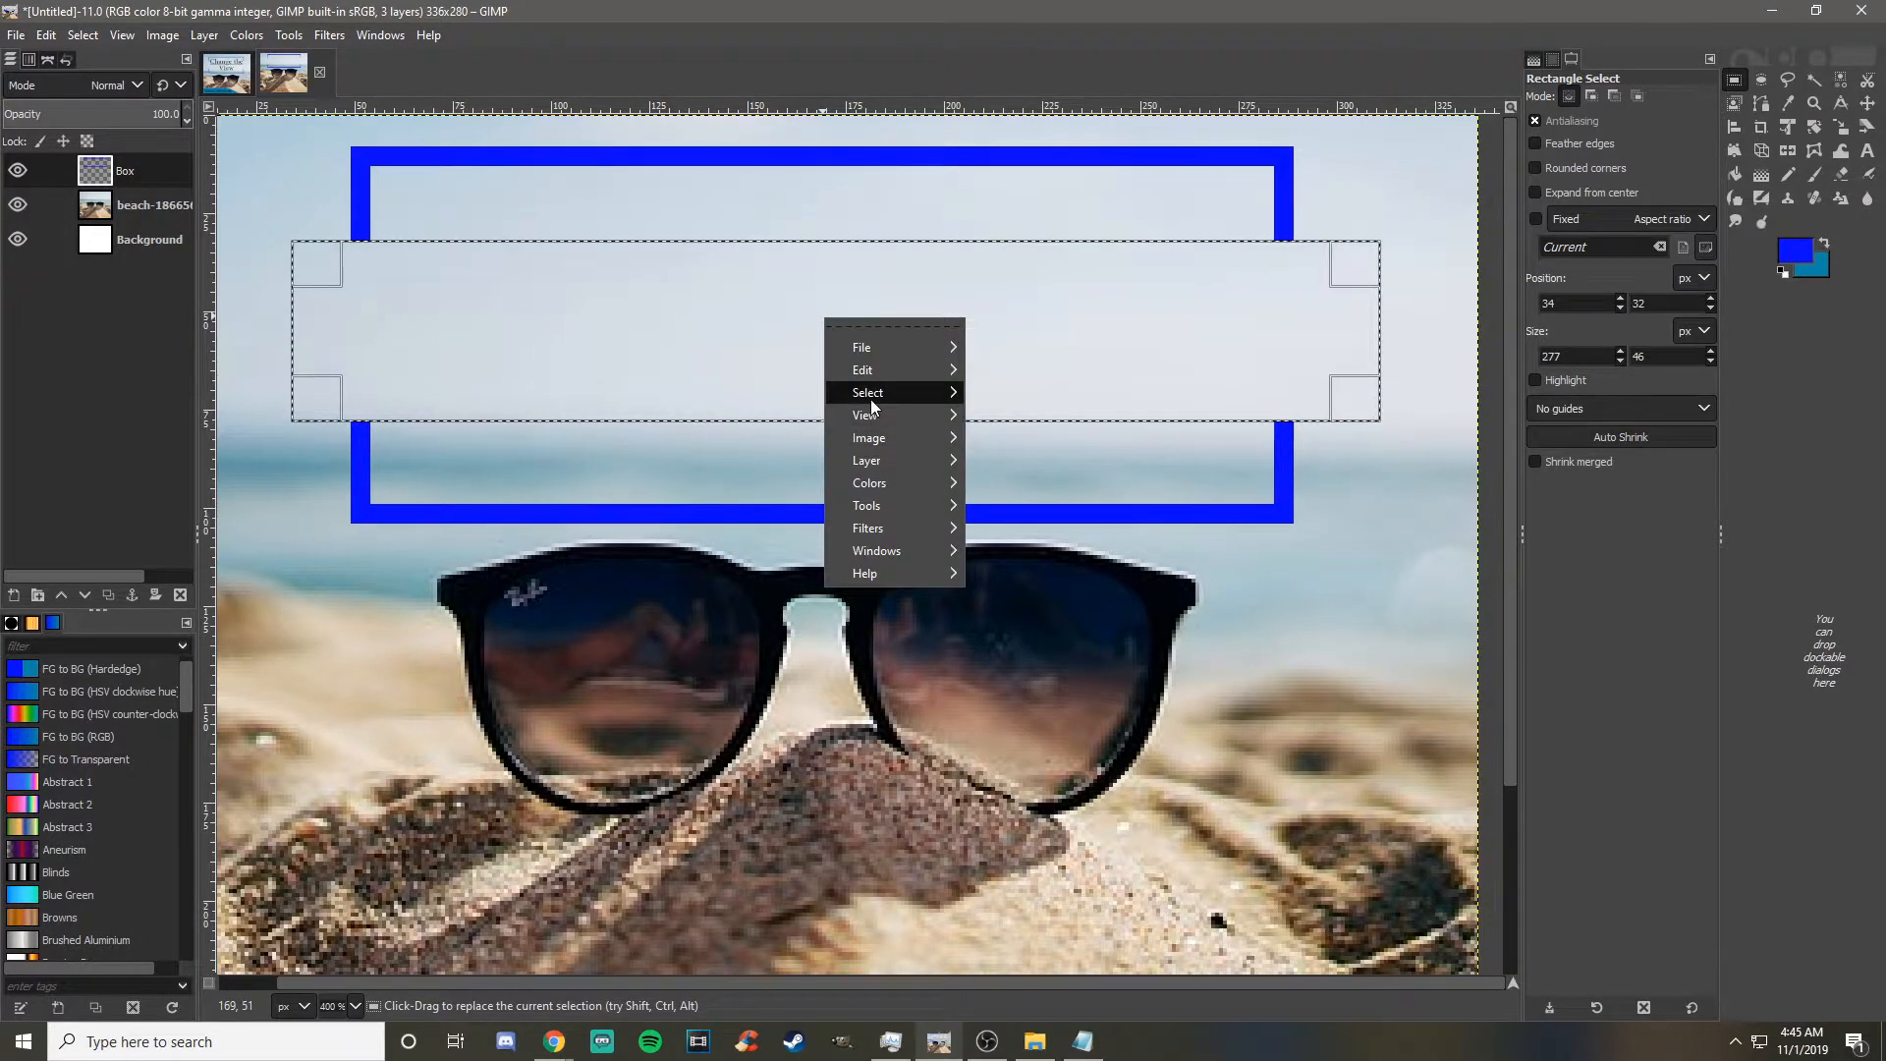
mouse_move(871, 396)
click(1024, 431)
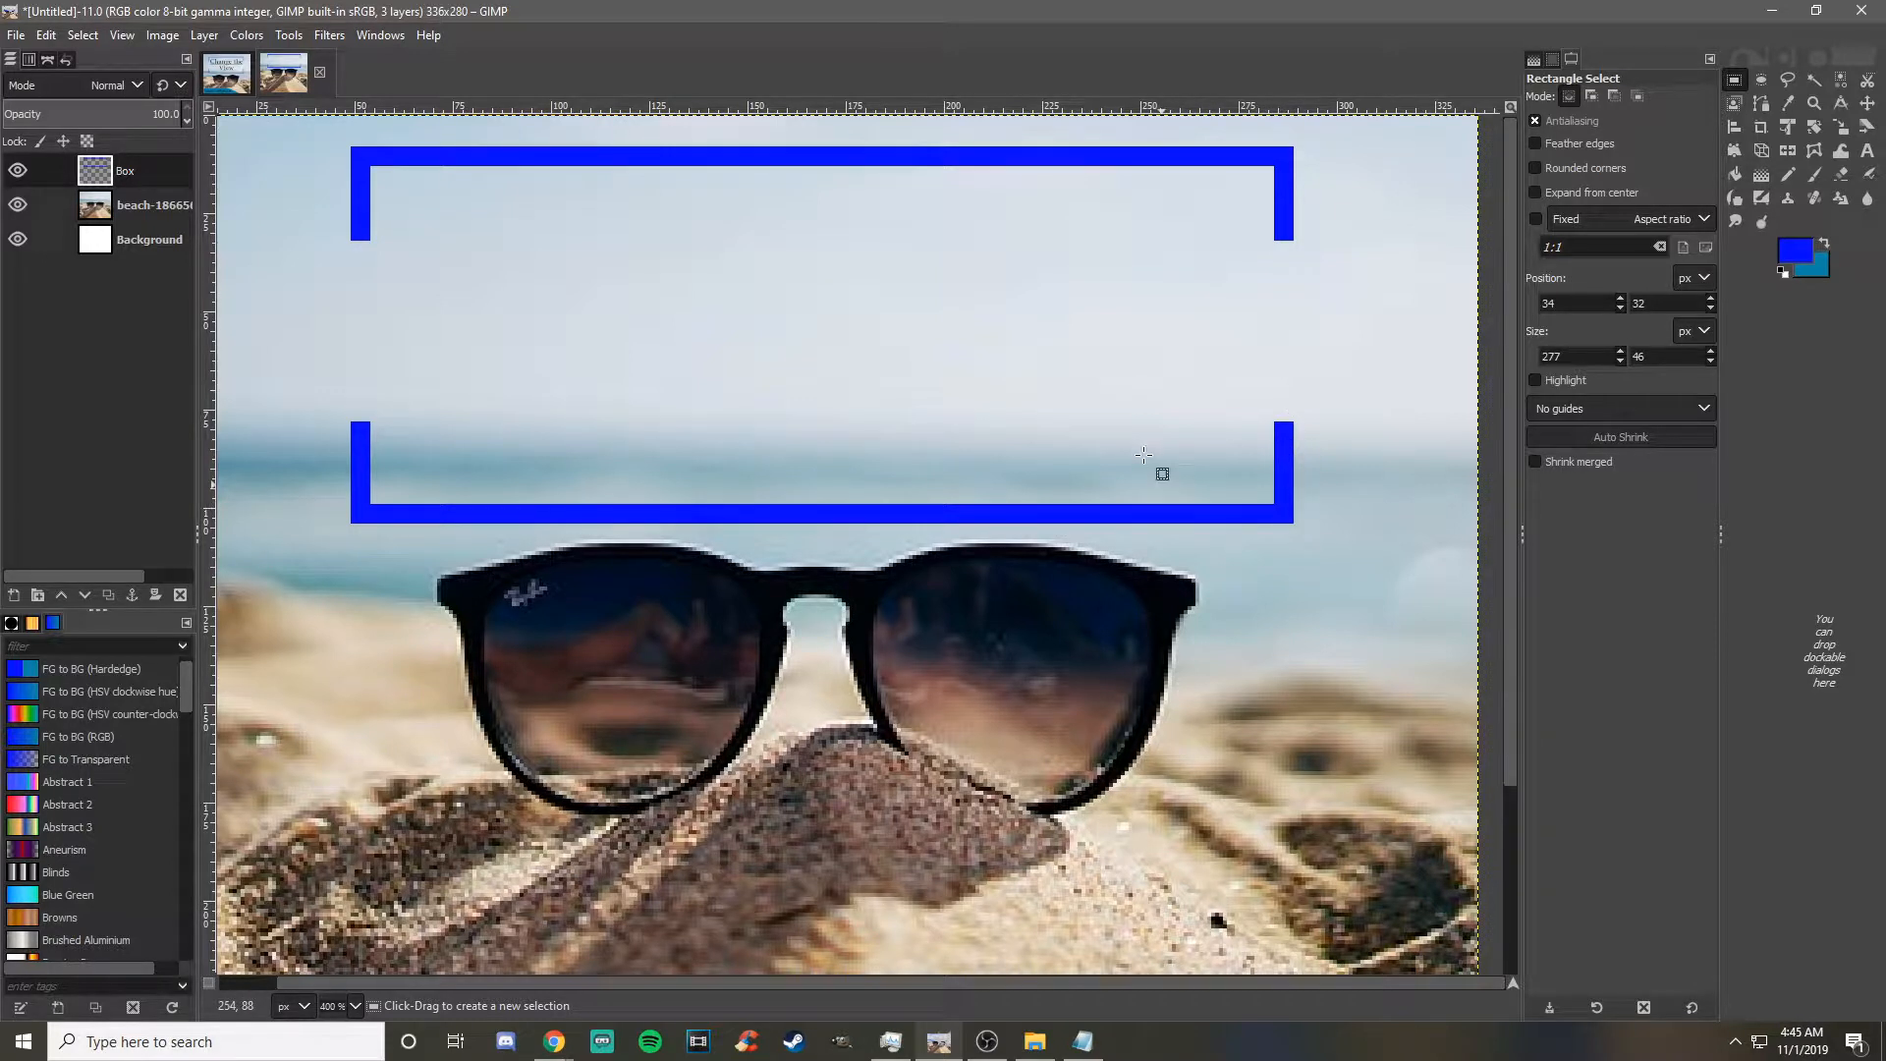
key(ctrl+z)
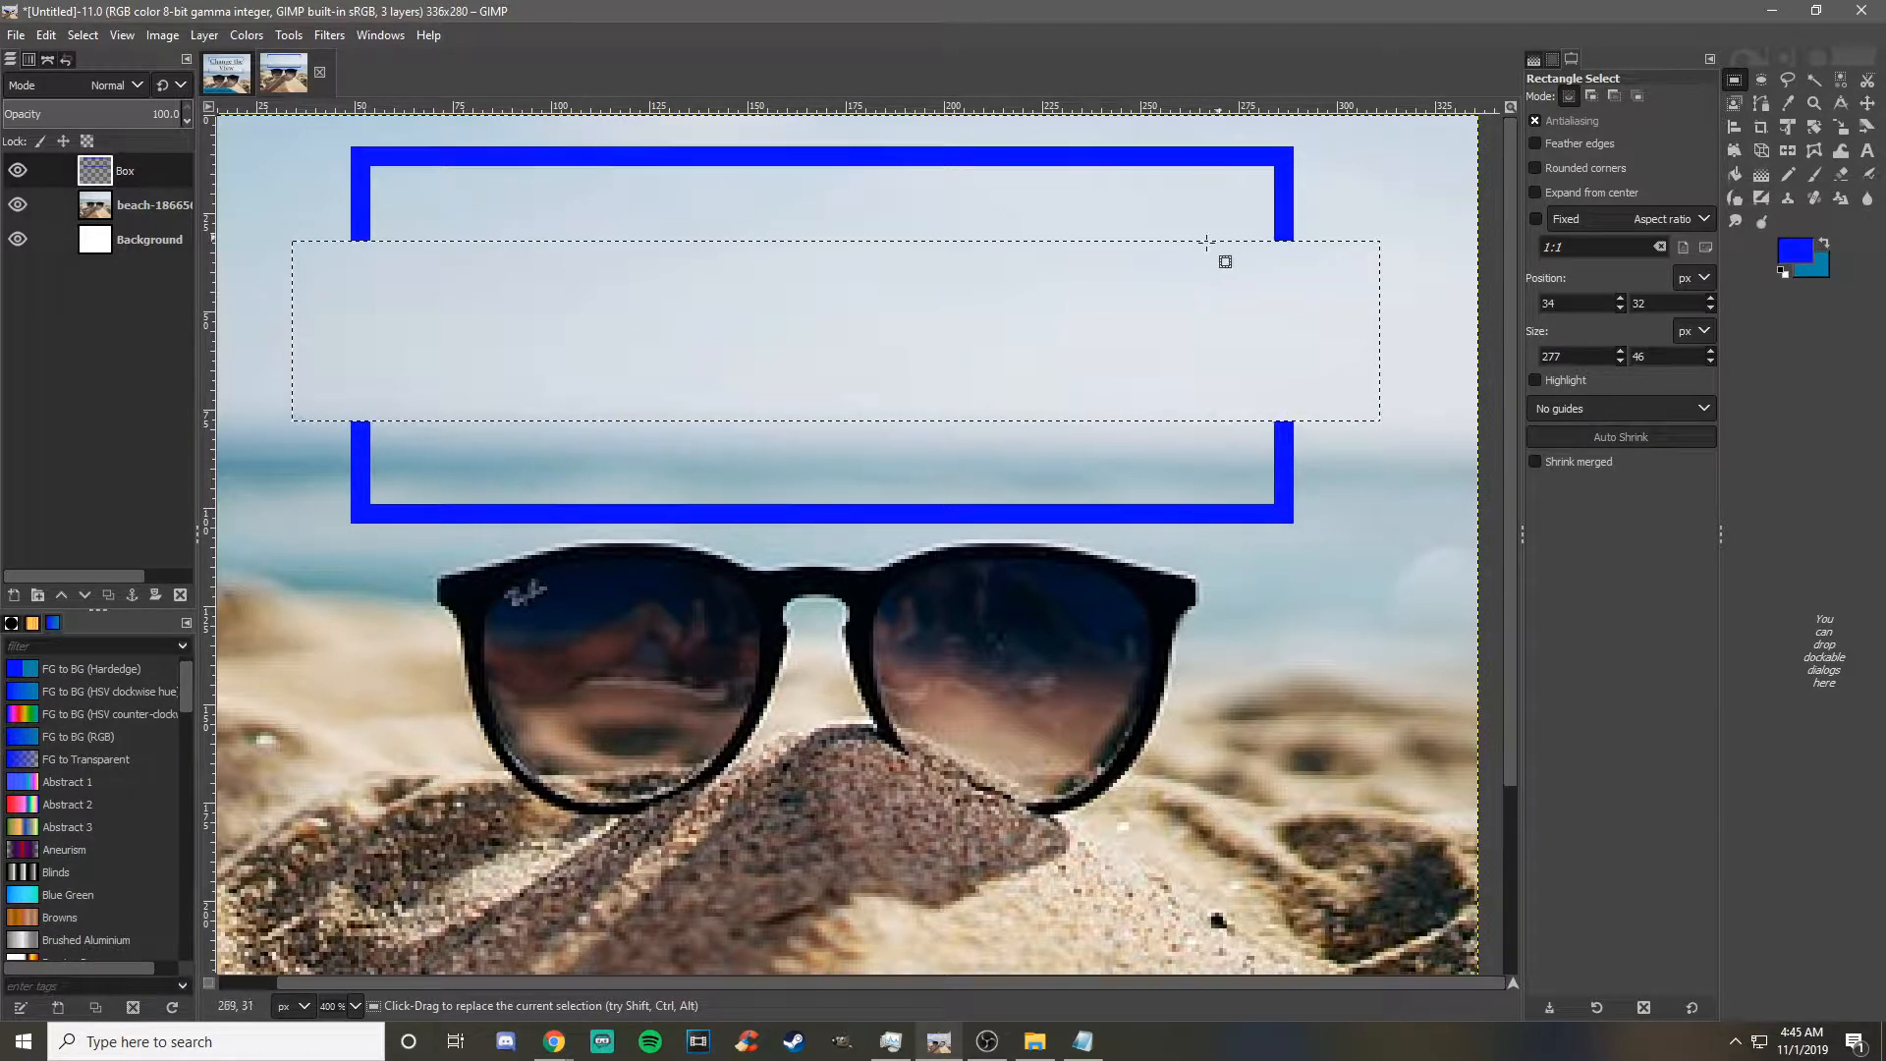
- Extend the selected band downward to a height of 47 px, delete the frame's sides within it and clear the selection
click(932, 342)
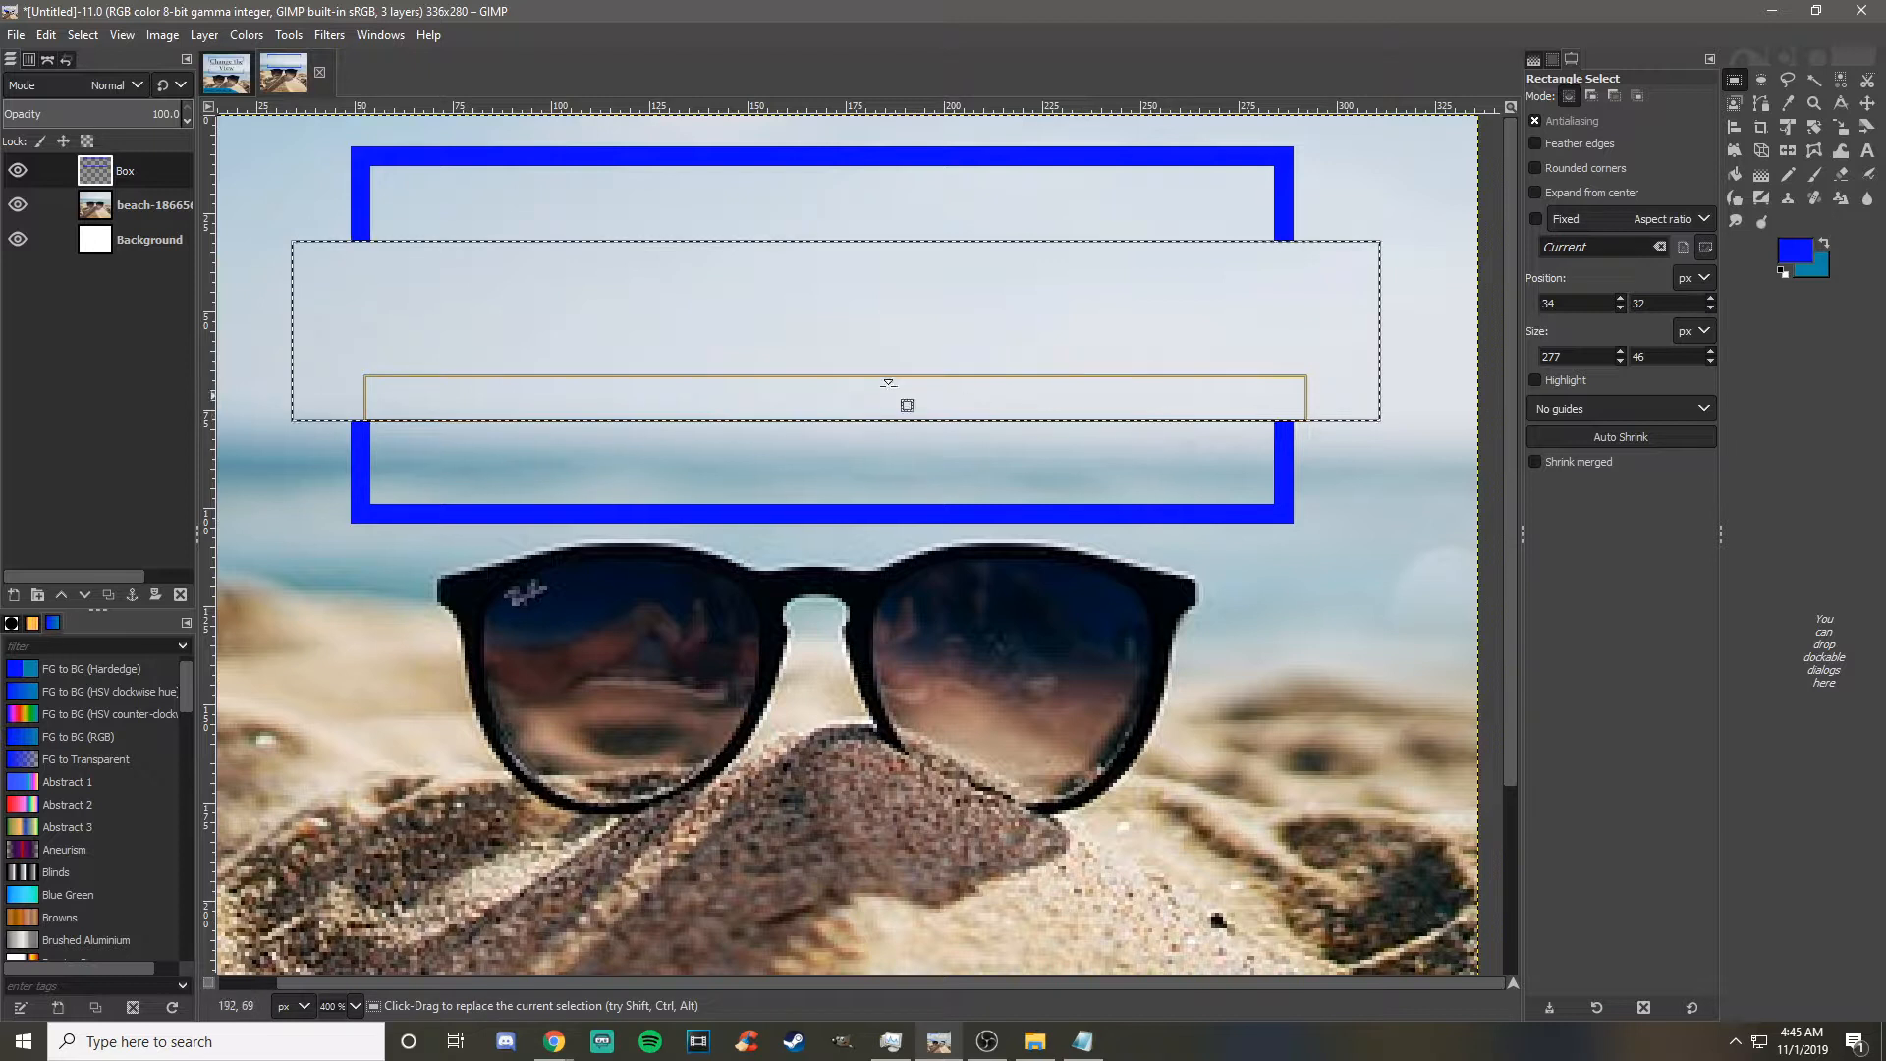
drag(823, 408, 824, 416)
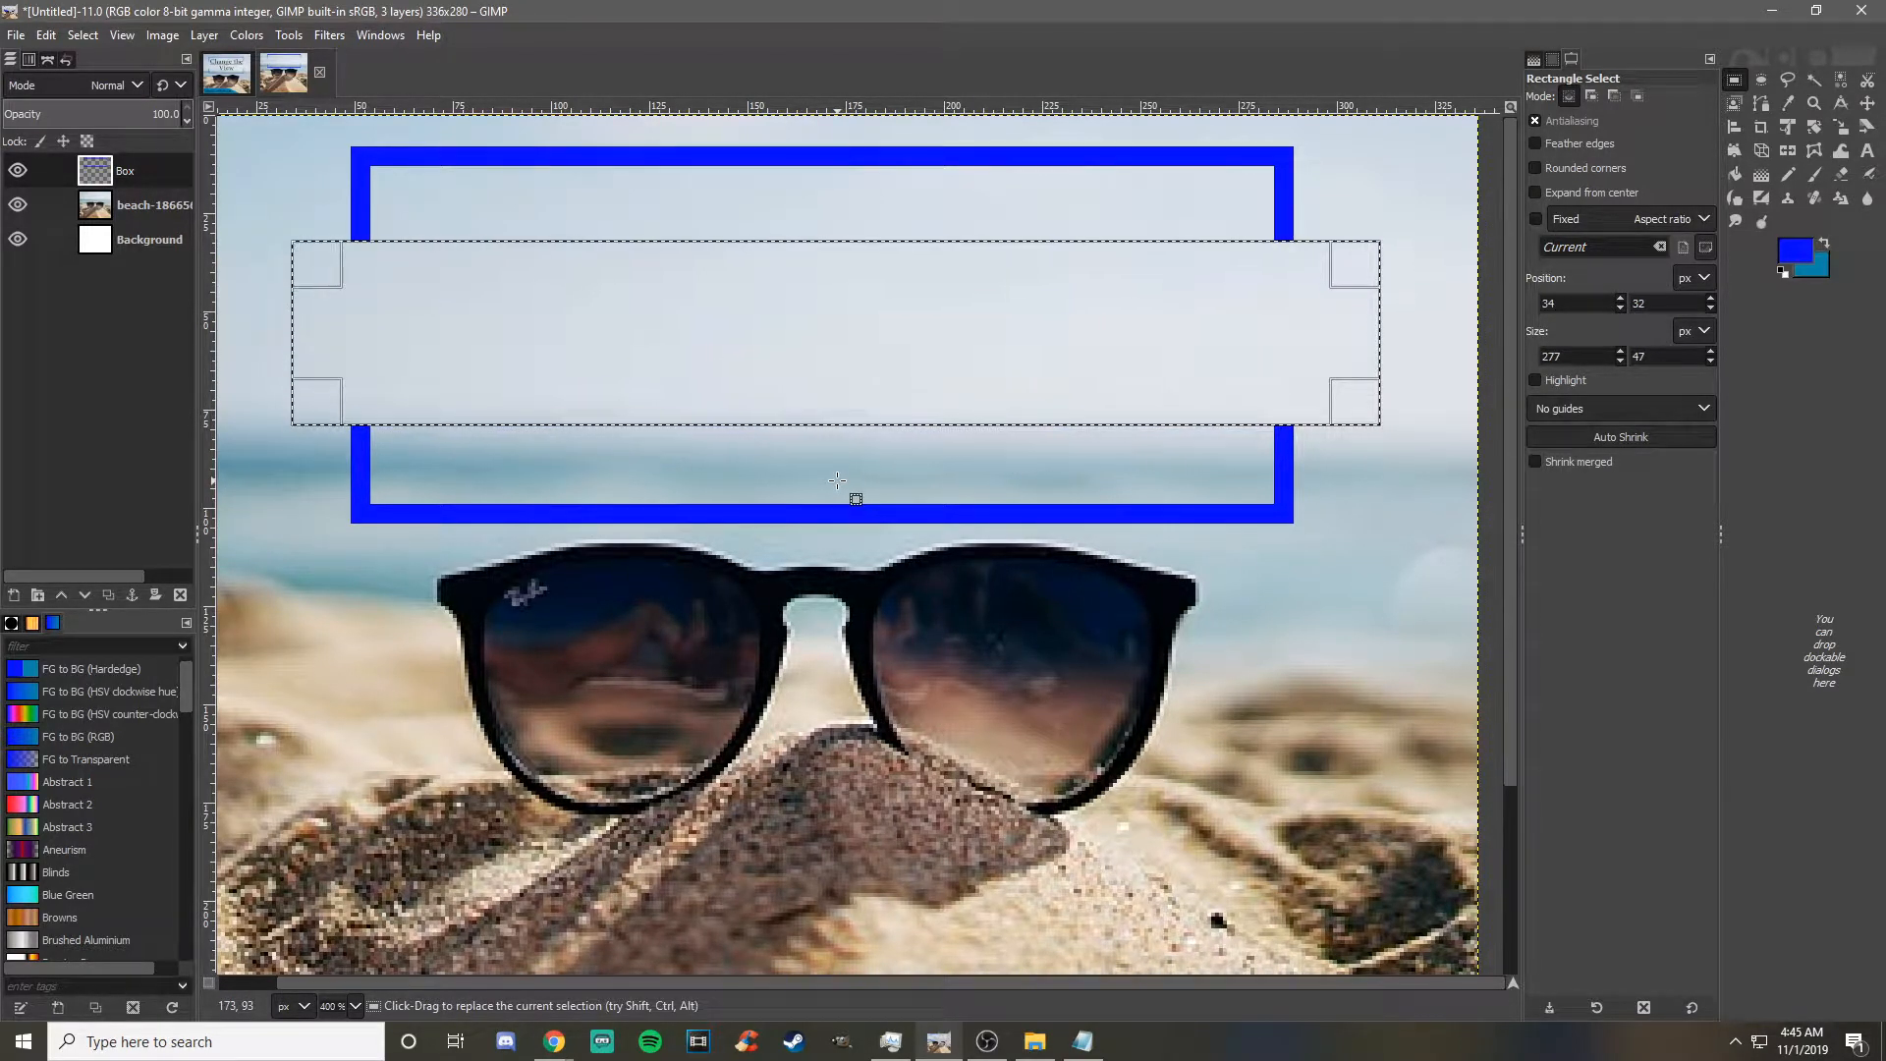
right_click(827, 362)
mouse_move(860, 439)
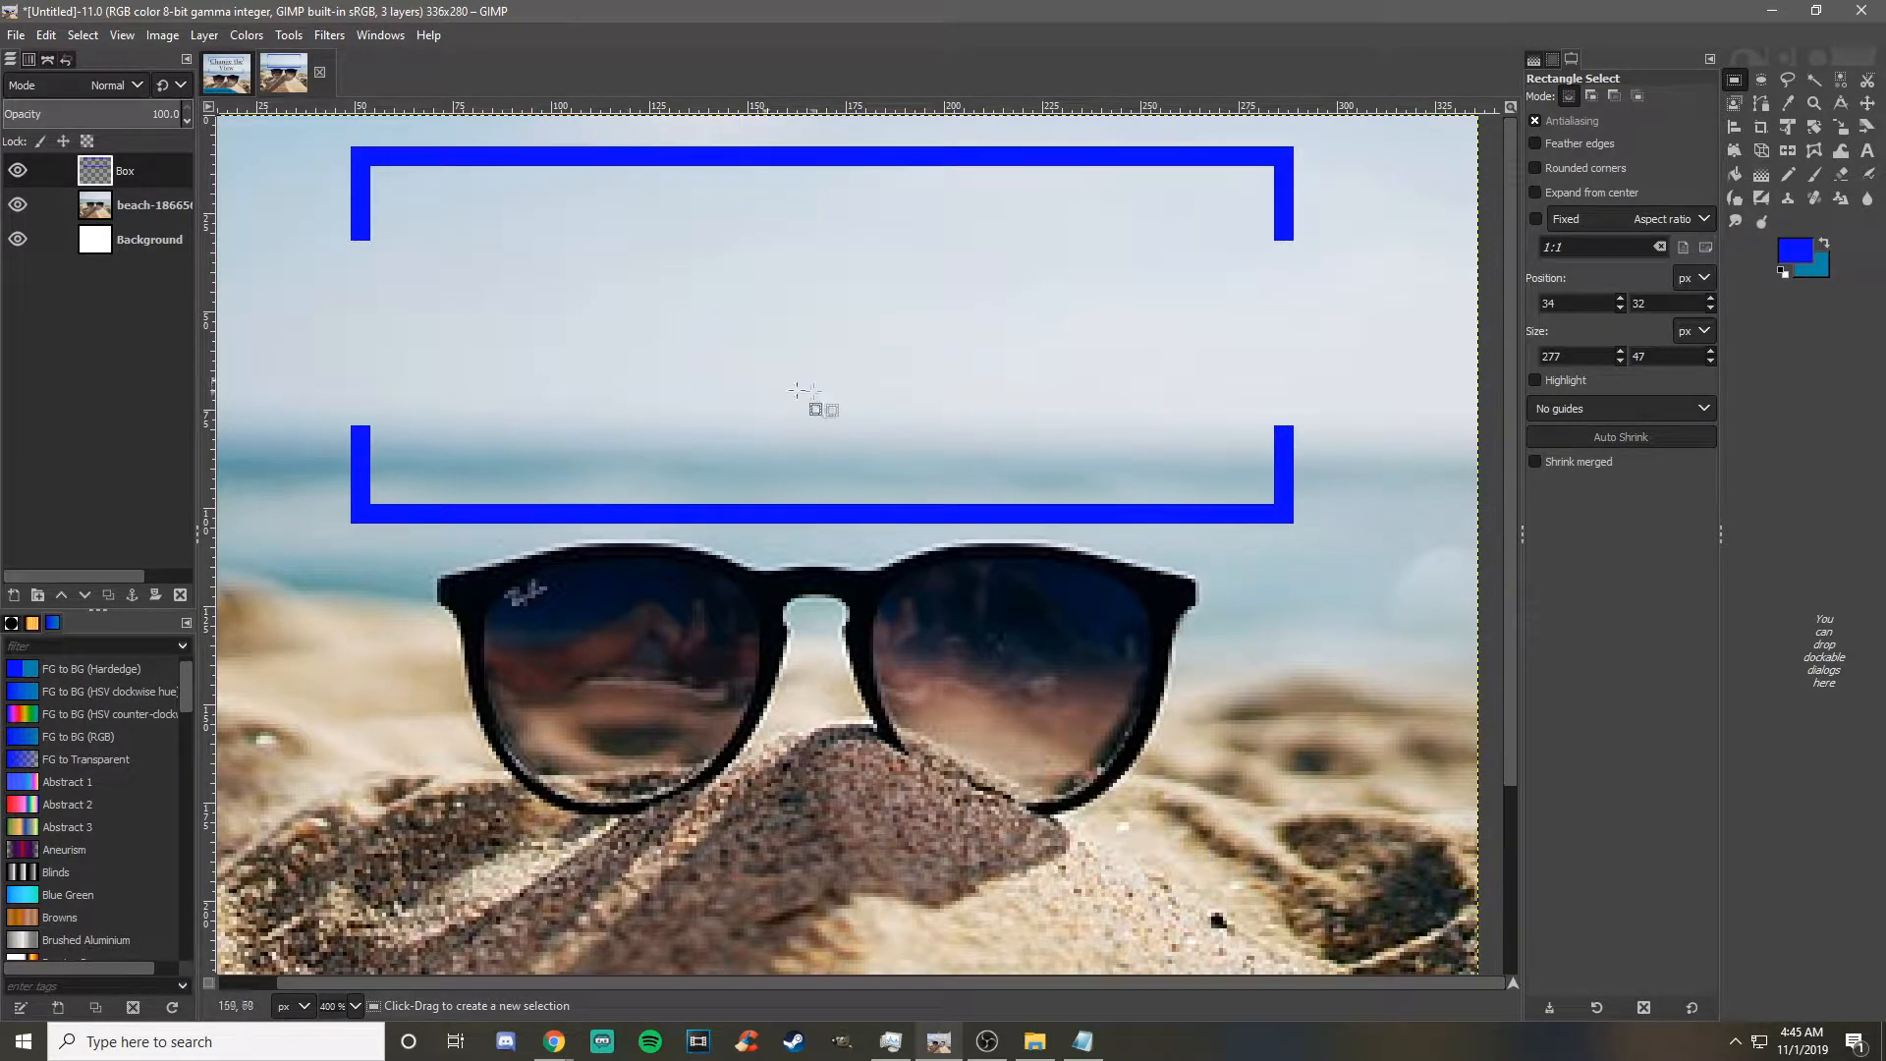
scroll(835, 472, down, 2)
scroll(831, 473, down, 3)
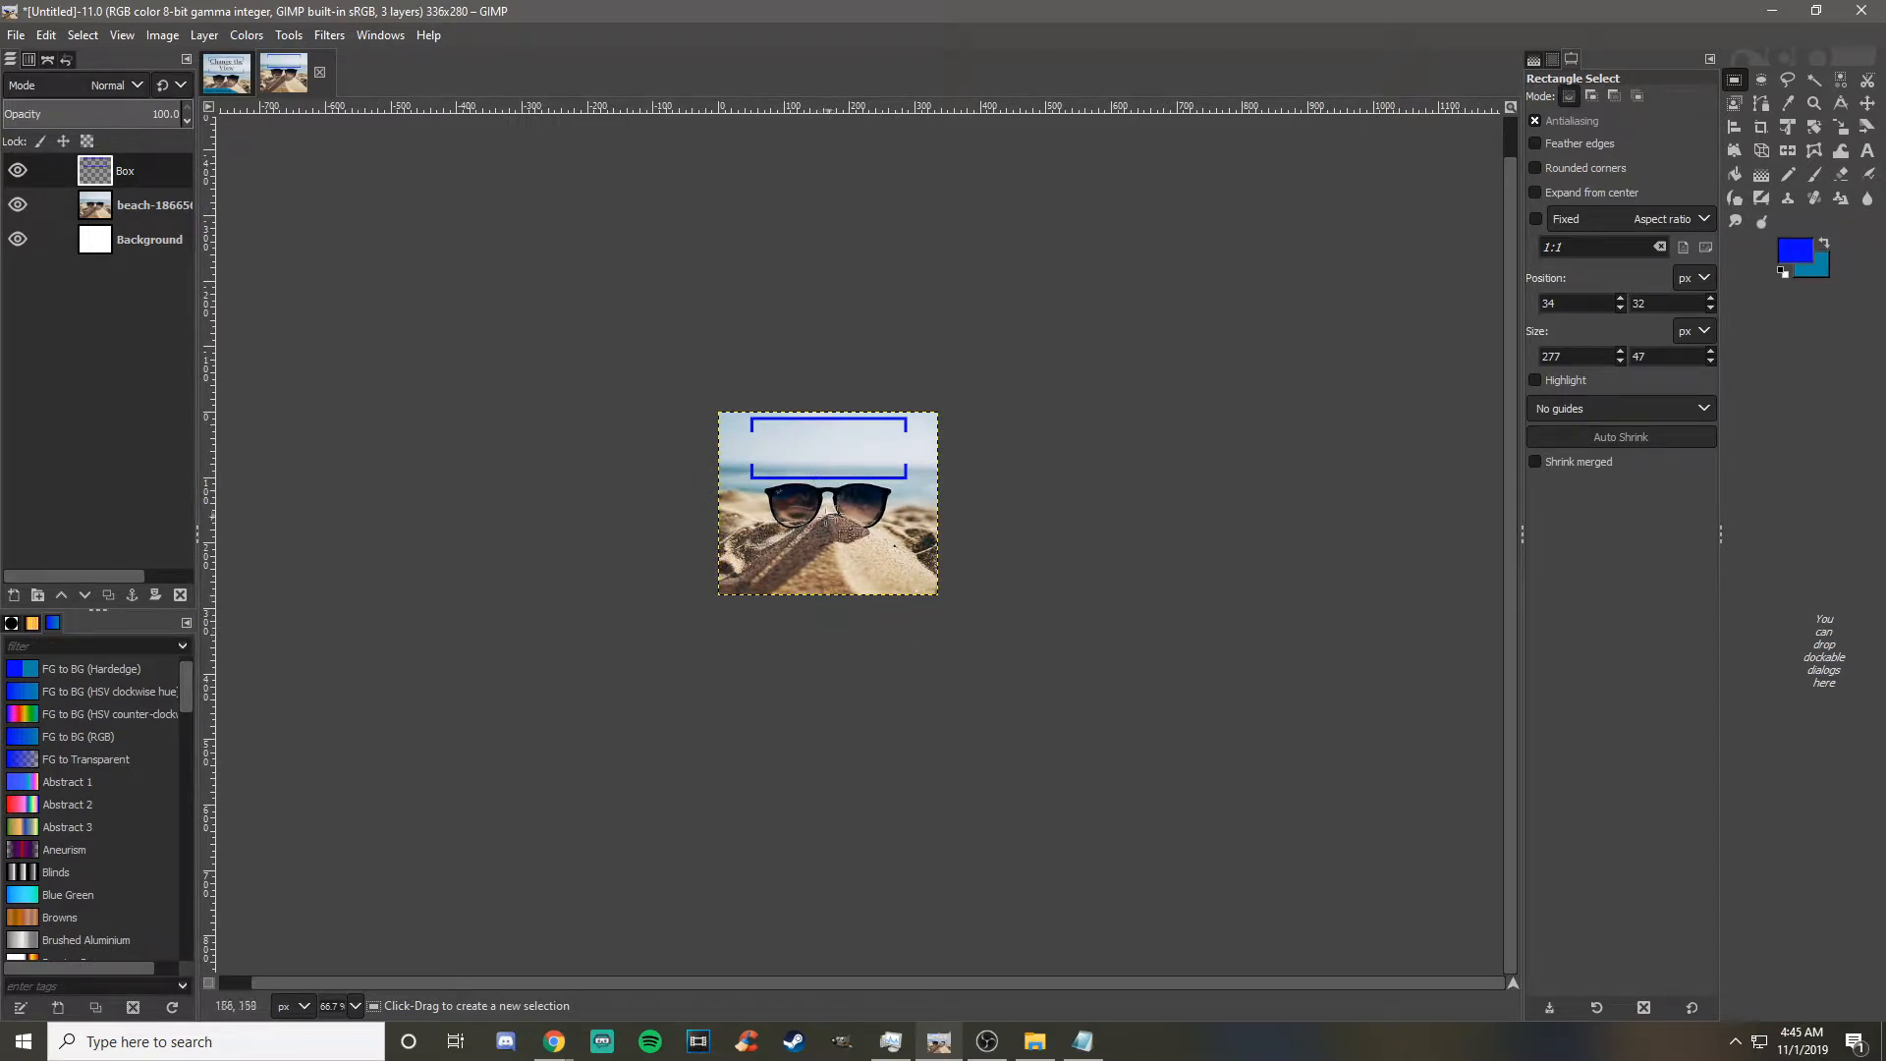
scroll(830, 611, up, 2)
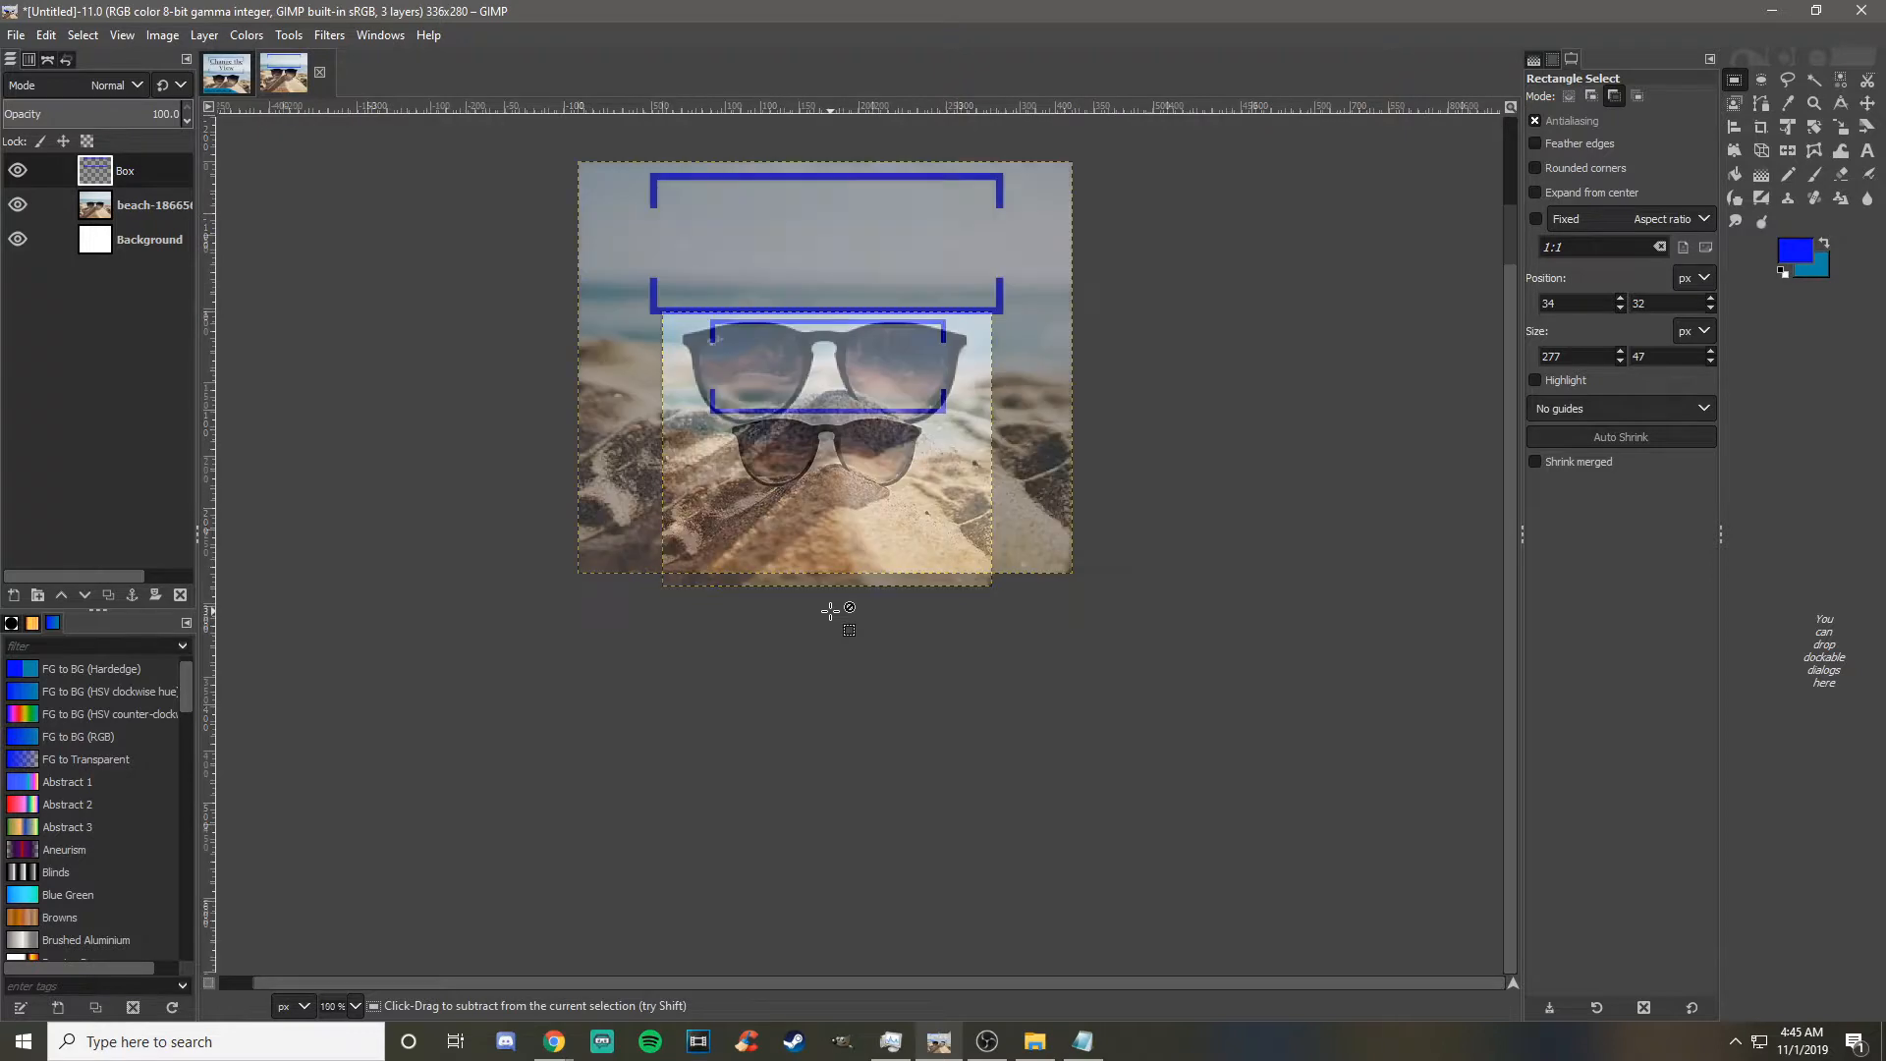
key(m)
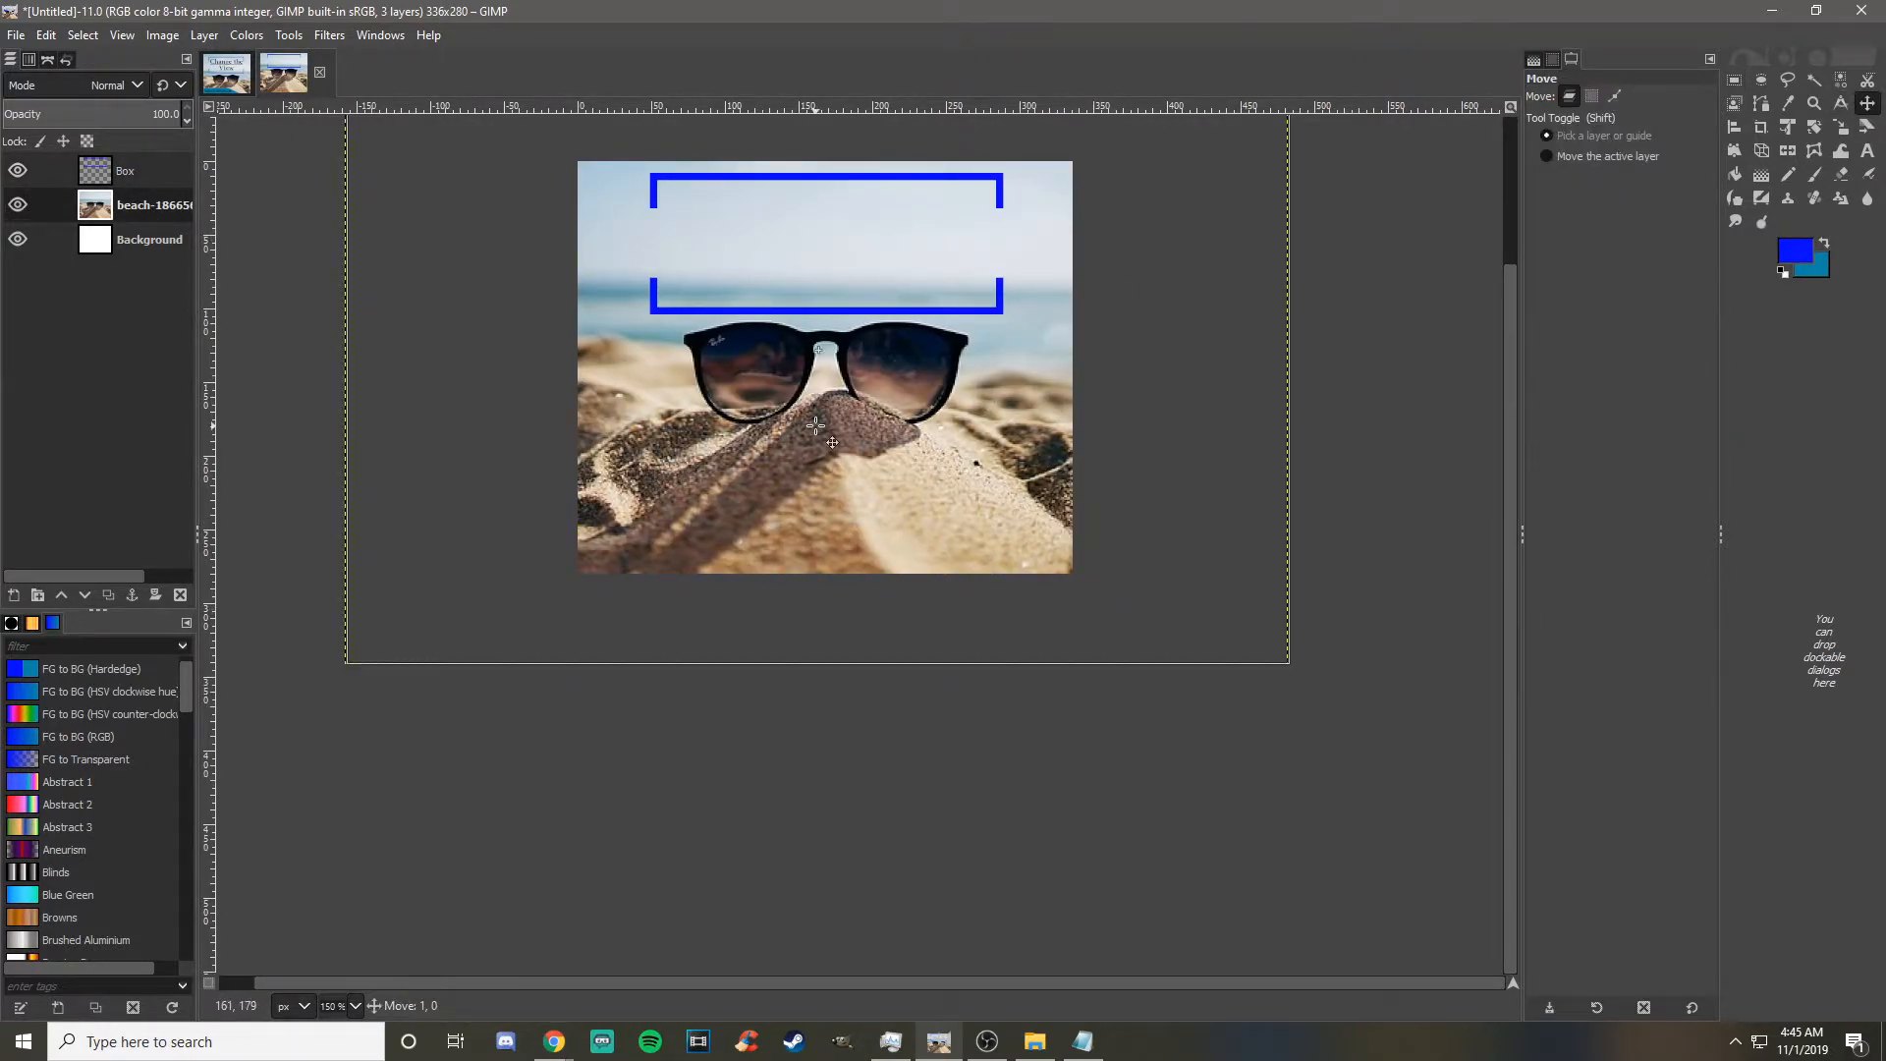
scroll(815, 425, down, 1)
click(103, 177)
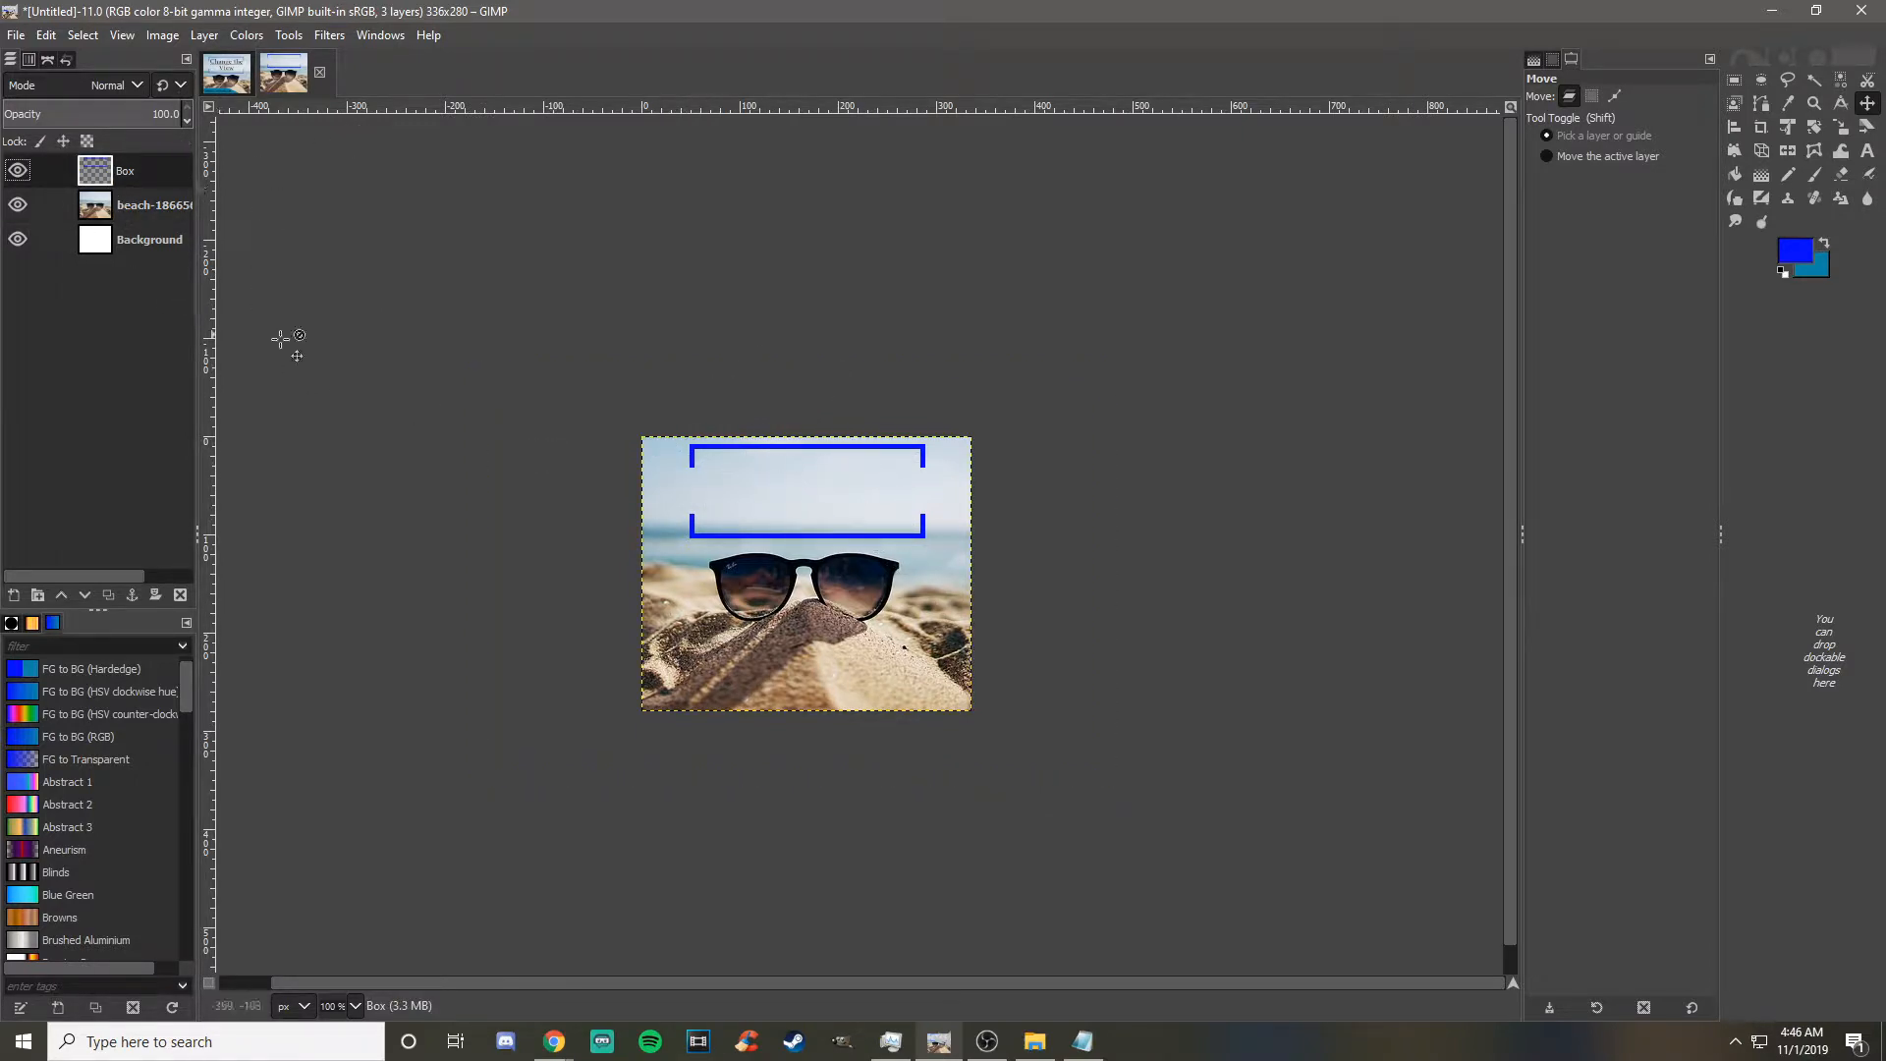
right_click(112, 282)
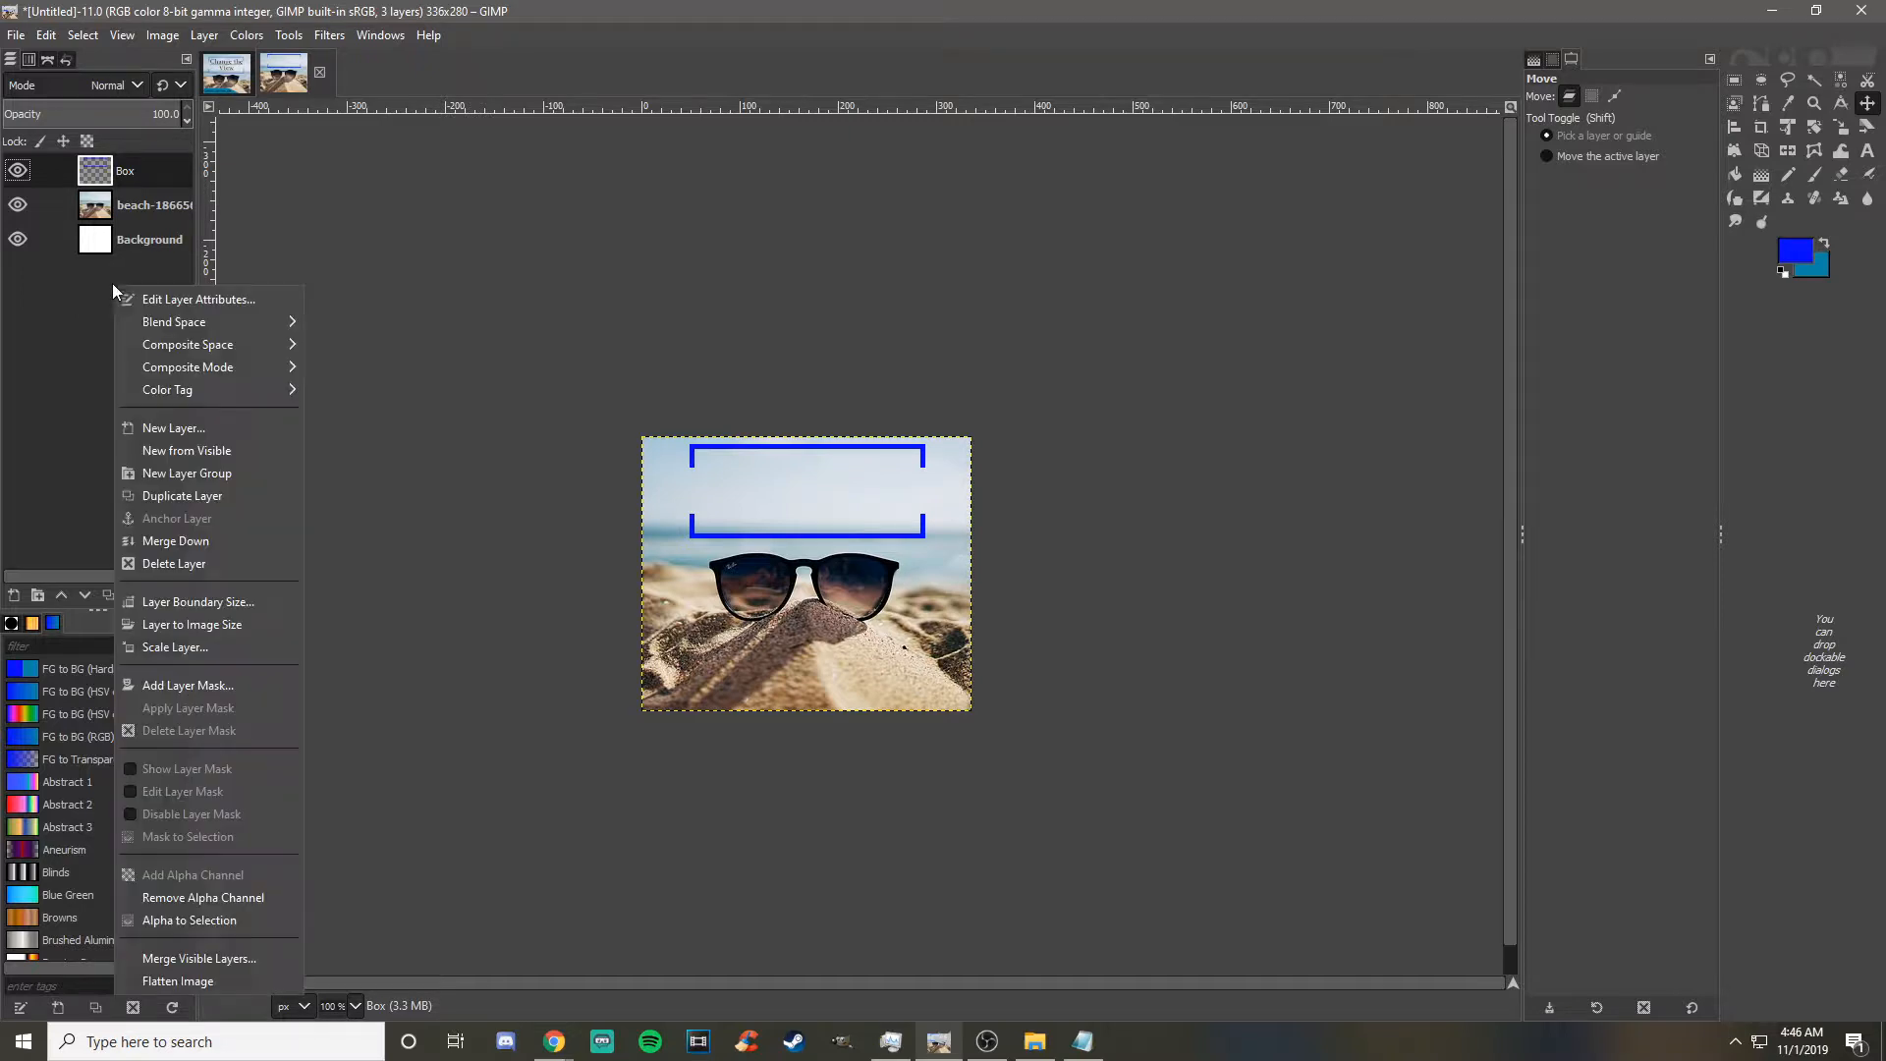
click(84, 326)
- Create a text box spanning the blue bracket frame, using the Bahnschrift Bold Condensed font at 23 px
ctrl+scroll(729, 587, up, 3)
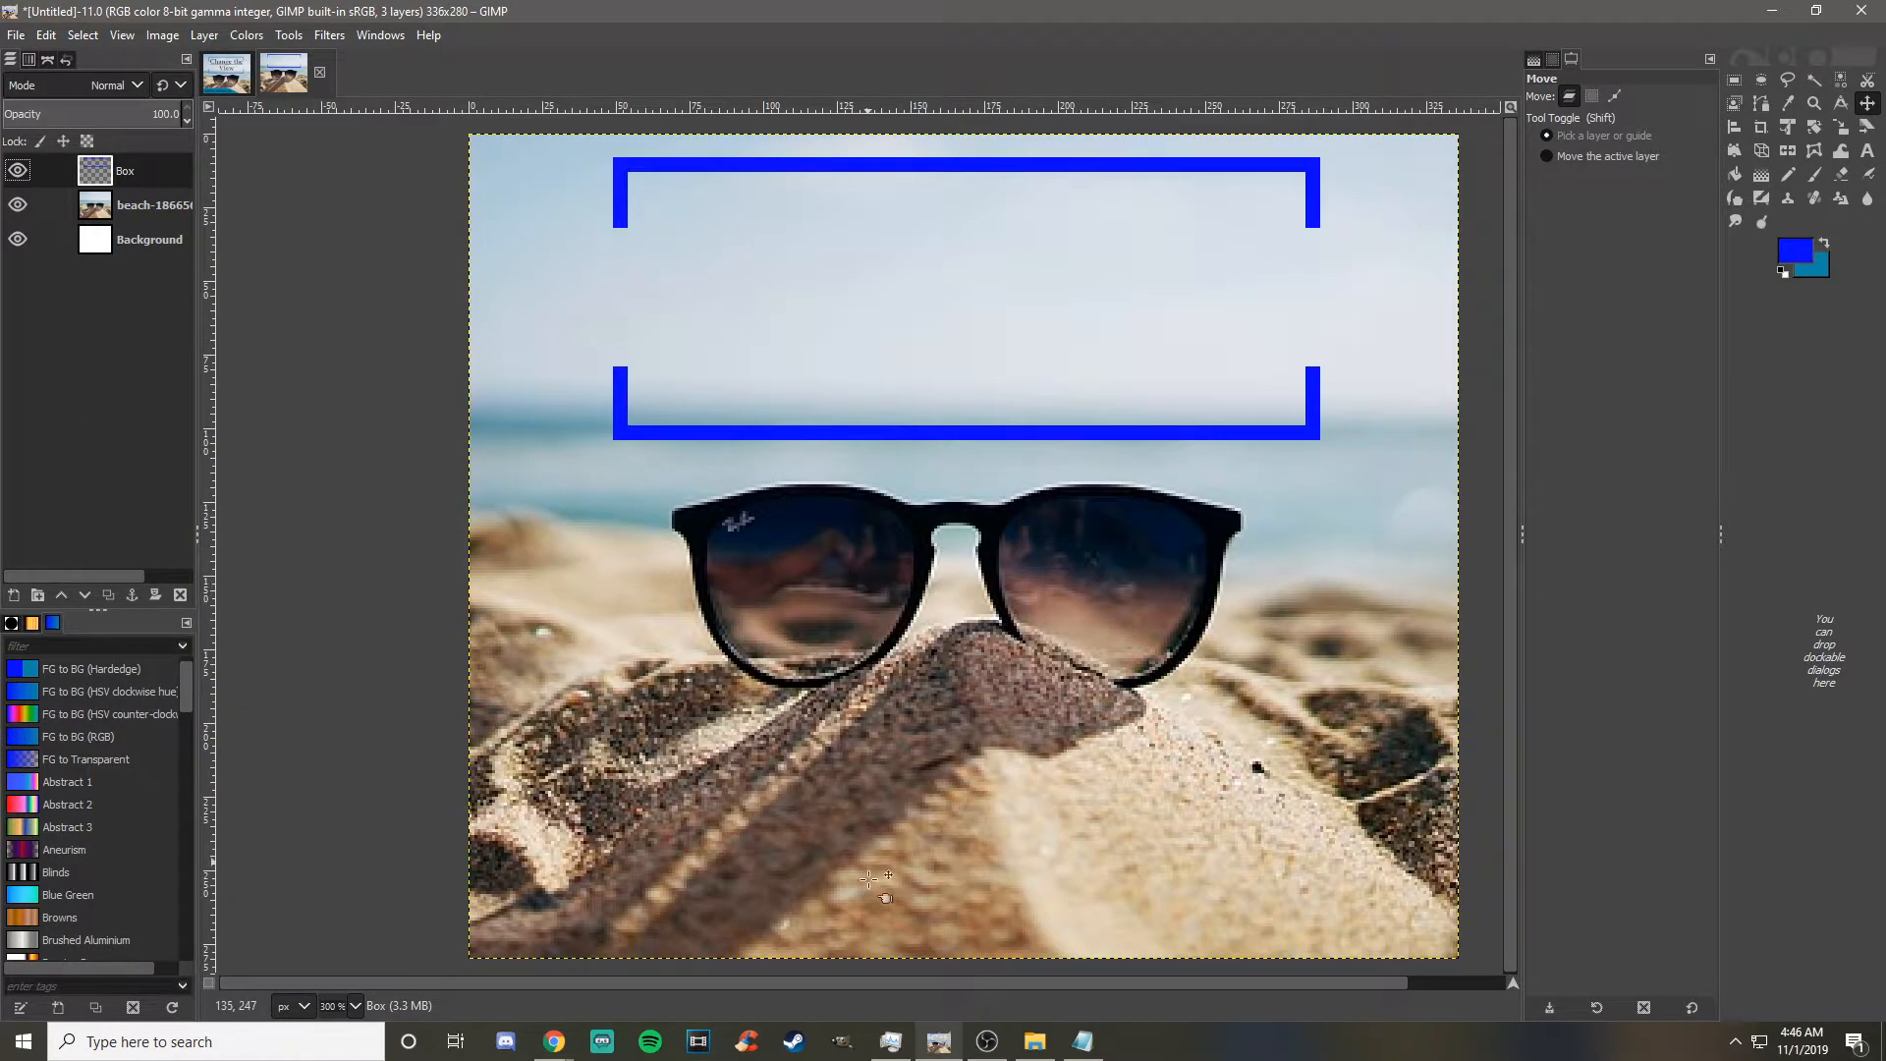
scroll(812, 982, right, 2)
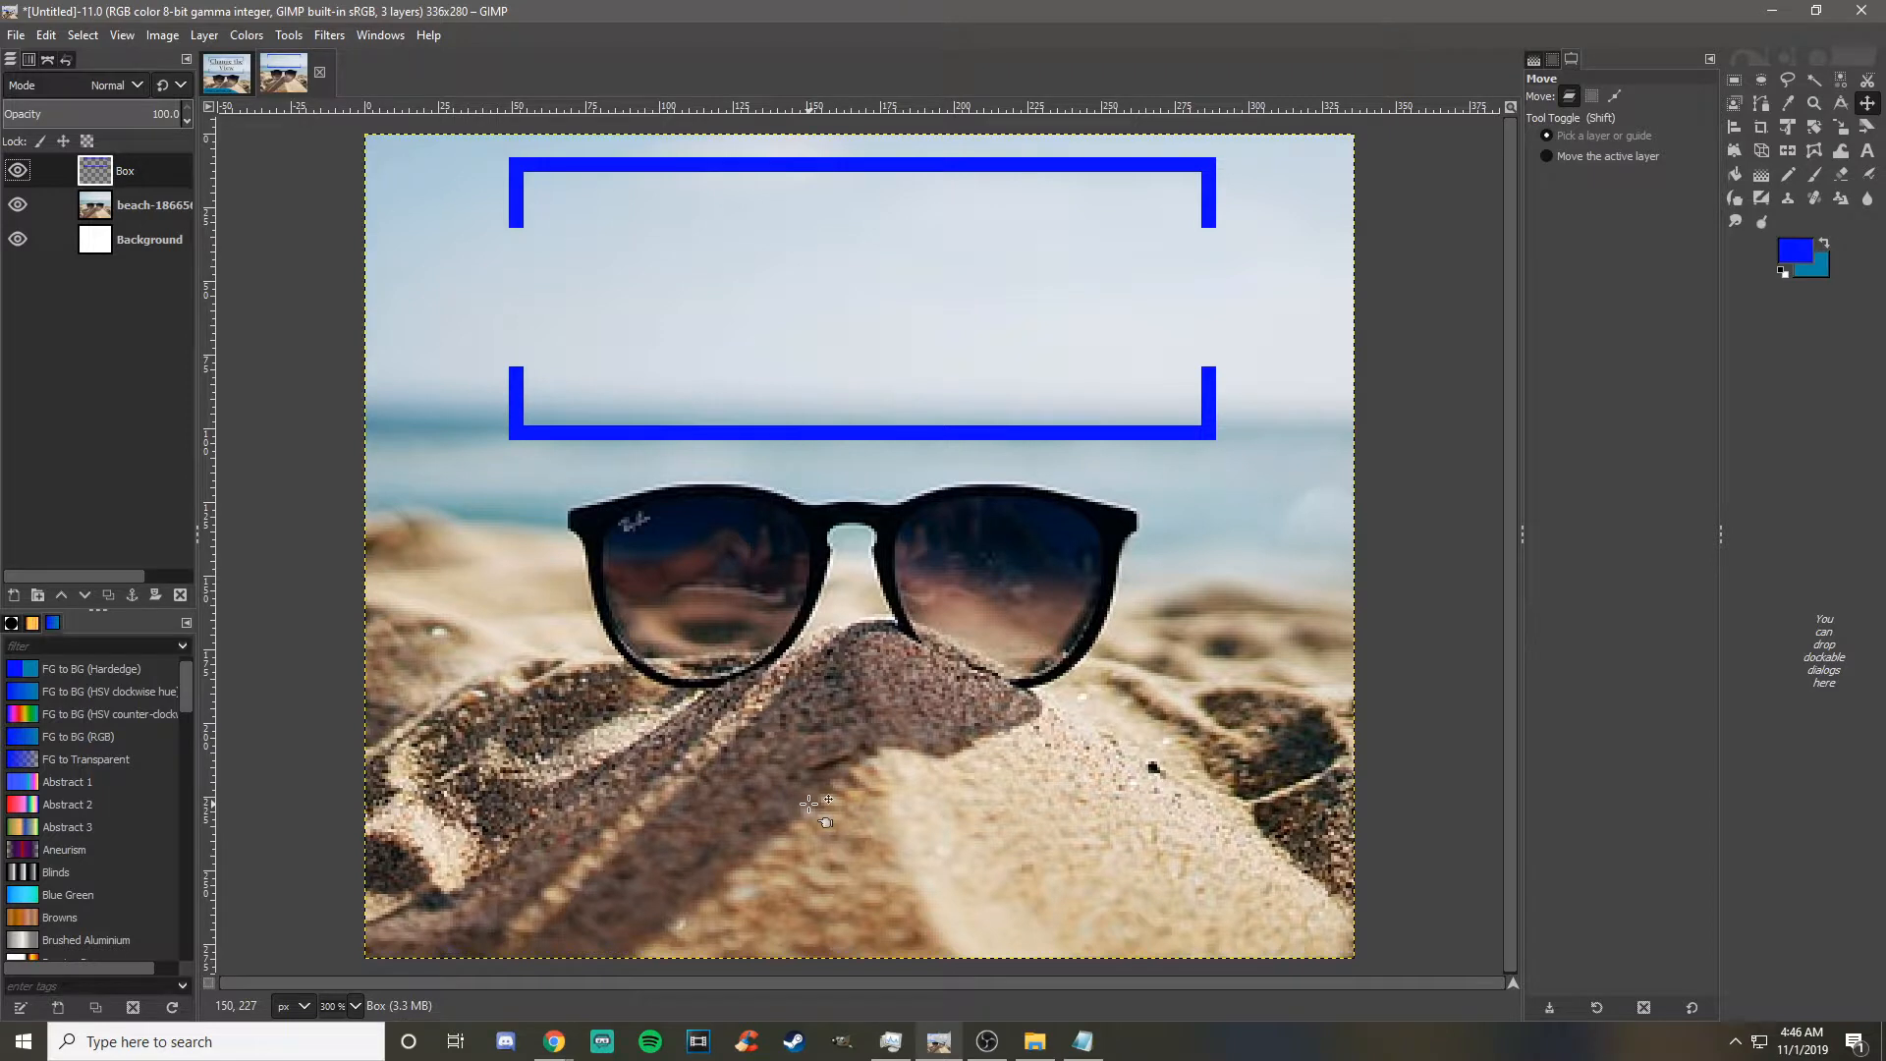
click(1867, 151)
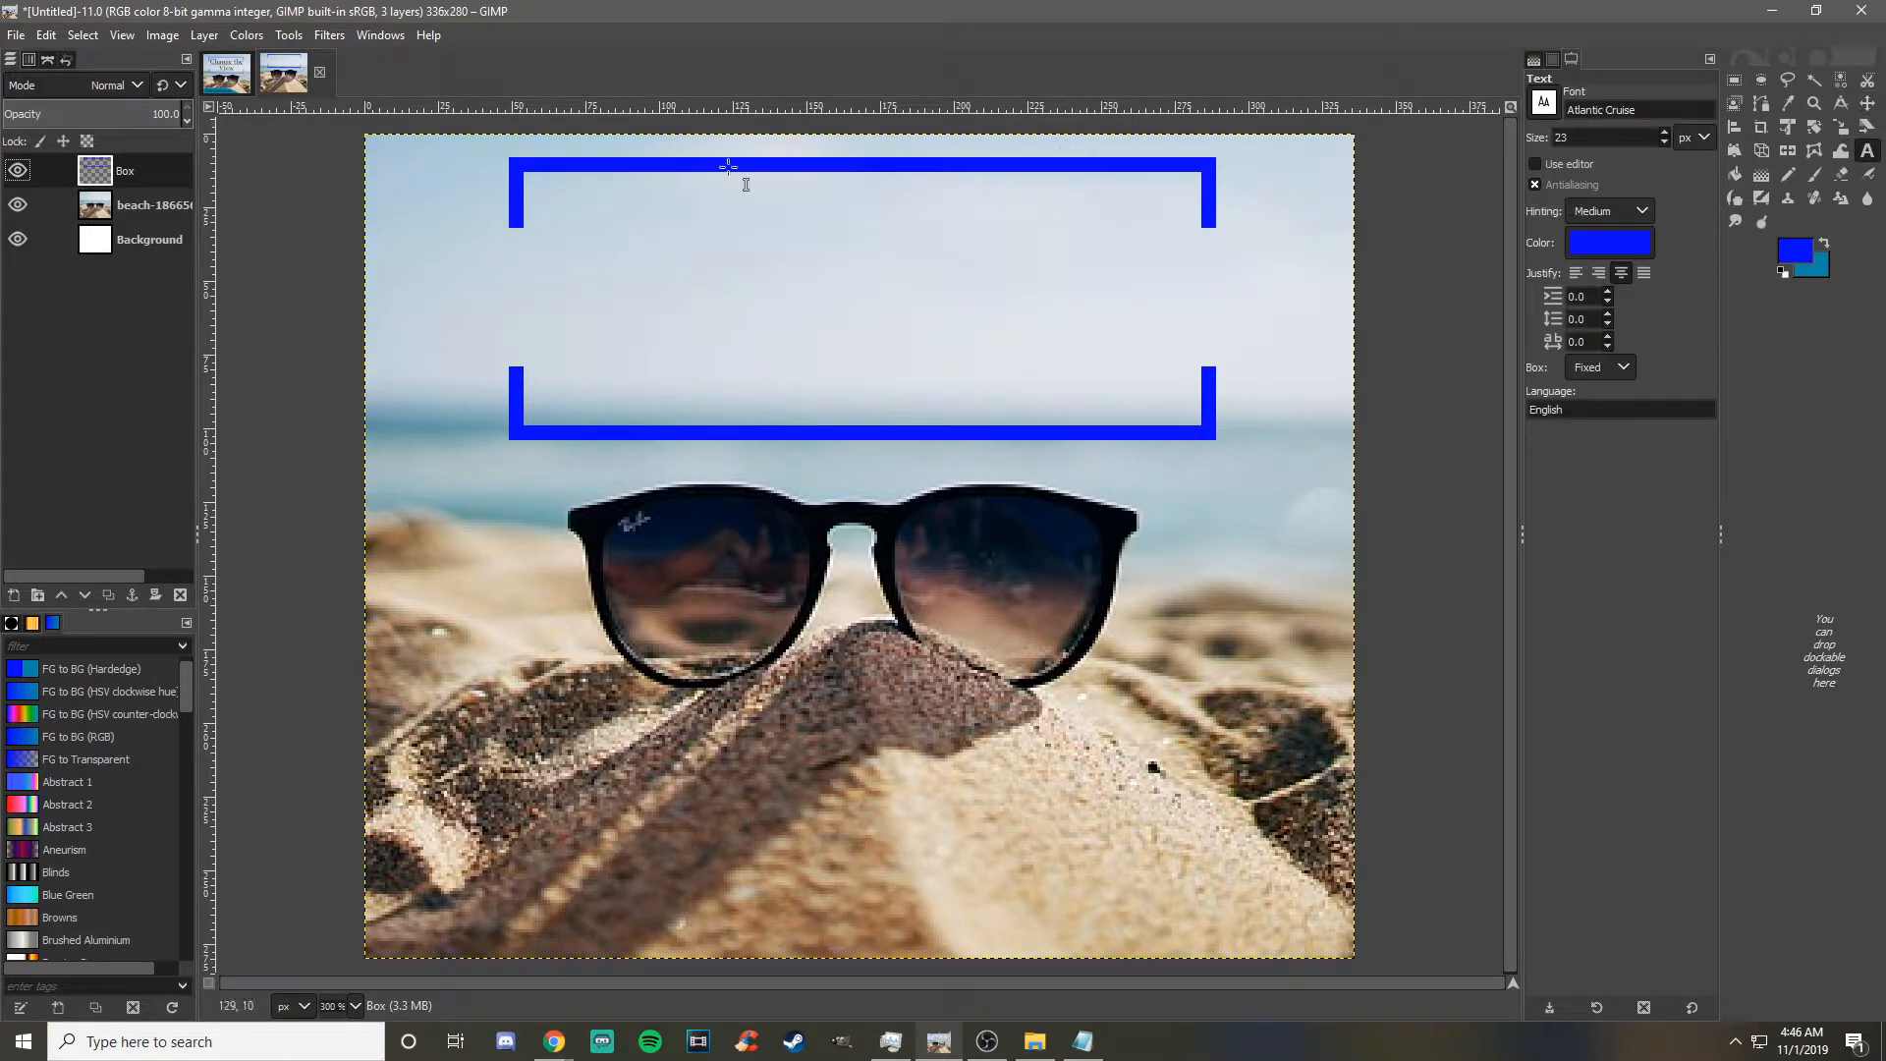
drag(521, 171, 1217, 442)
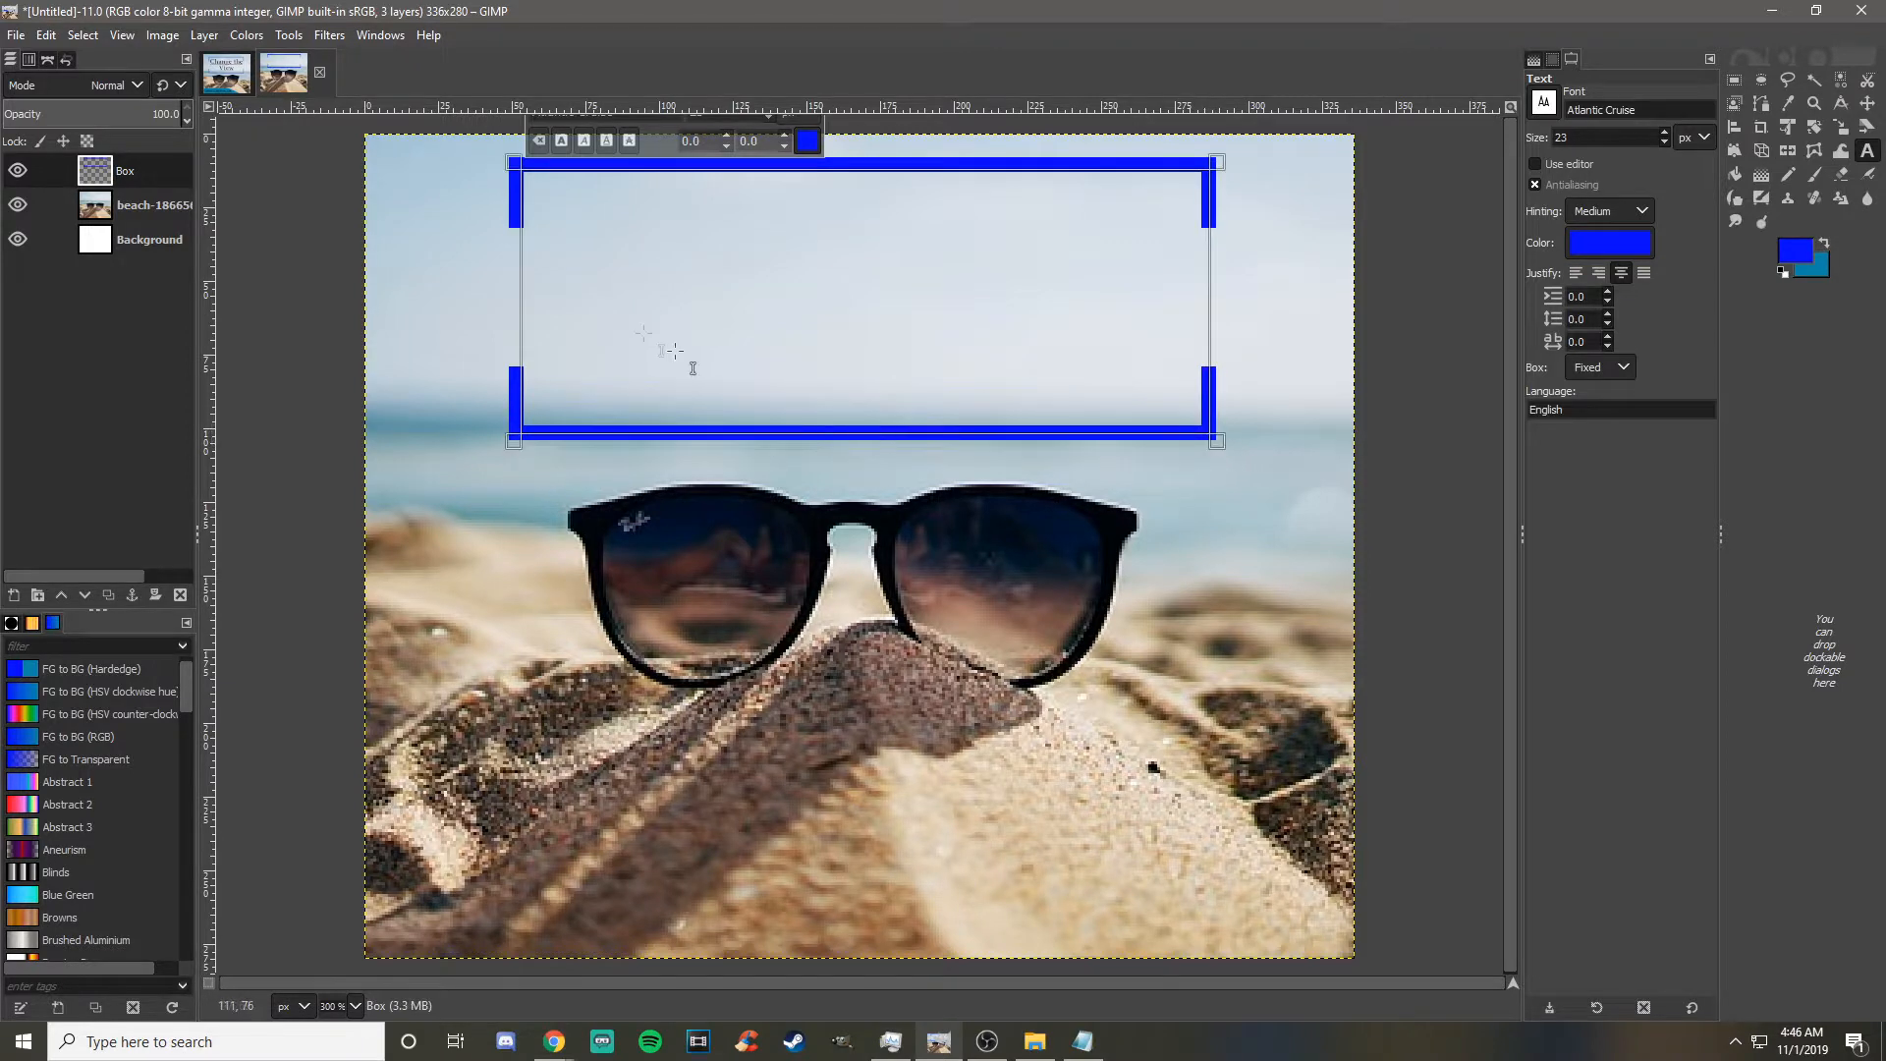
click(782, 264)
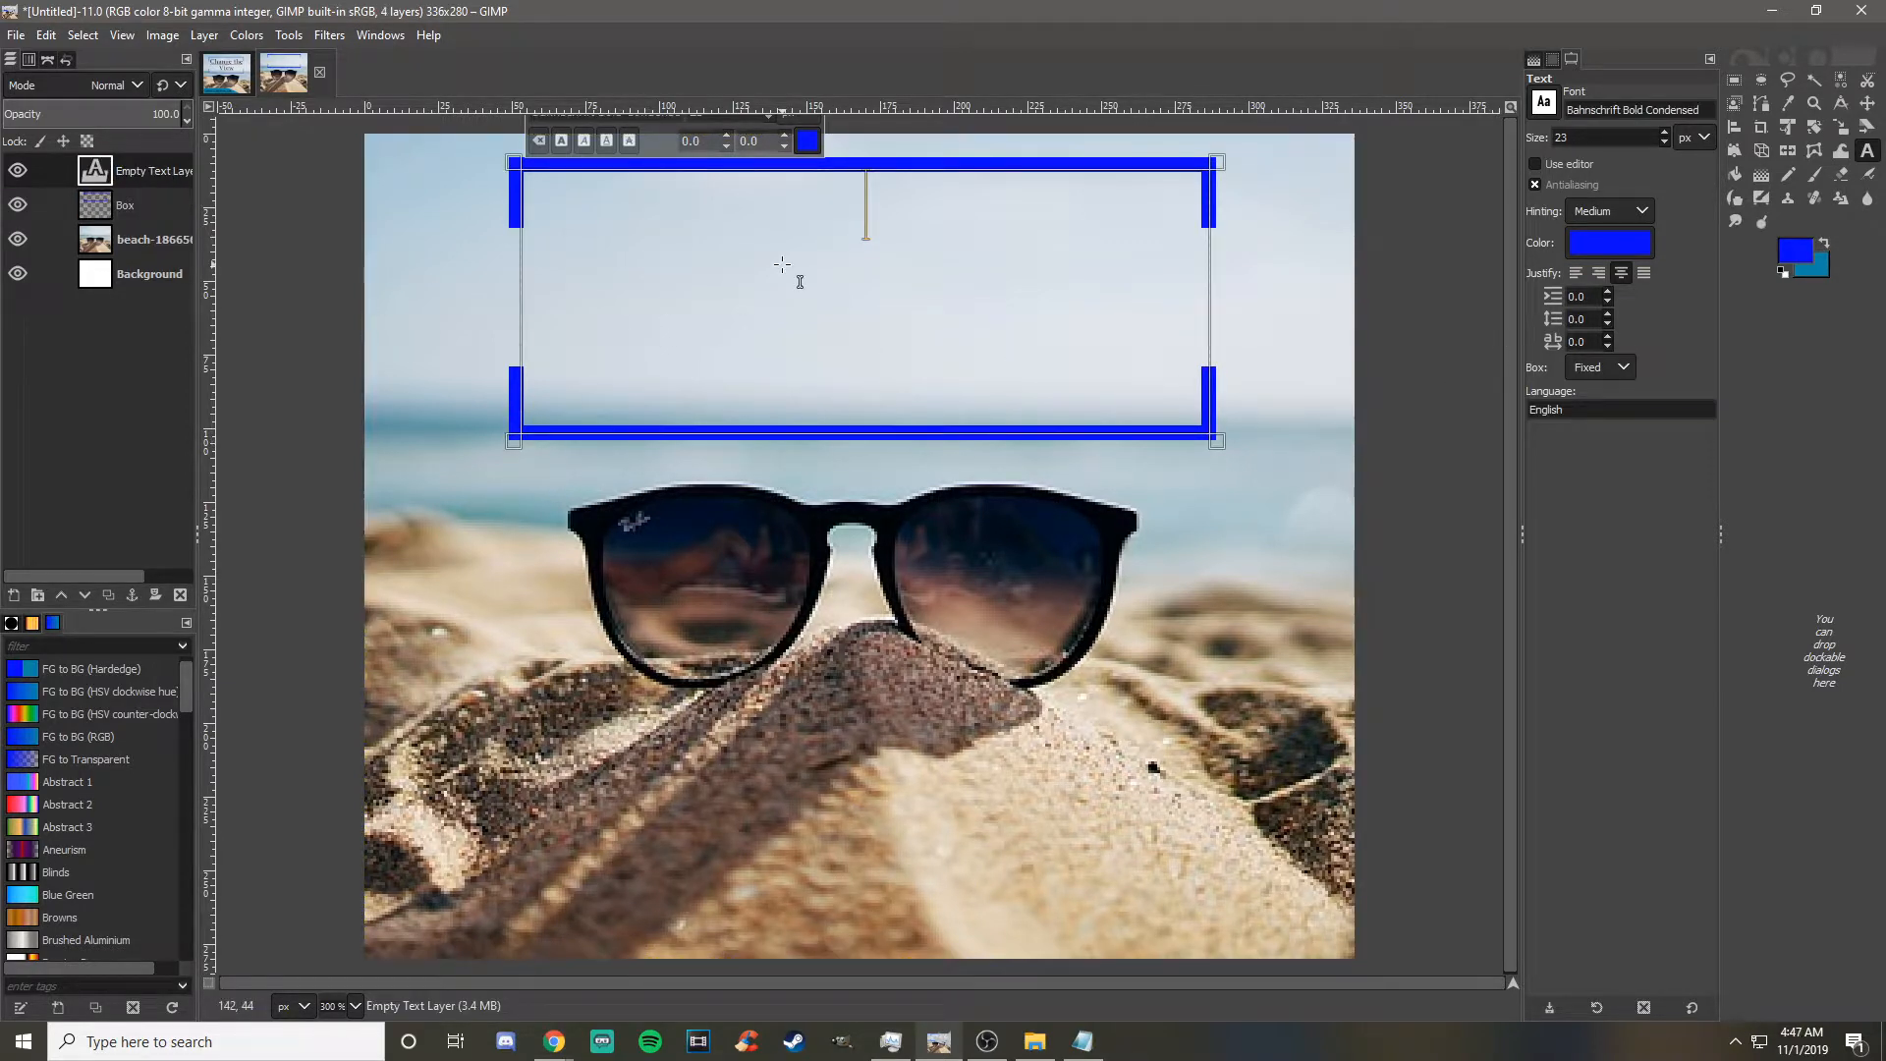
- Enter the headline "Change the View" in the text box inside the blue frame
text(Cha)
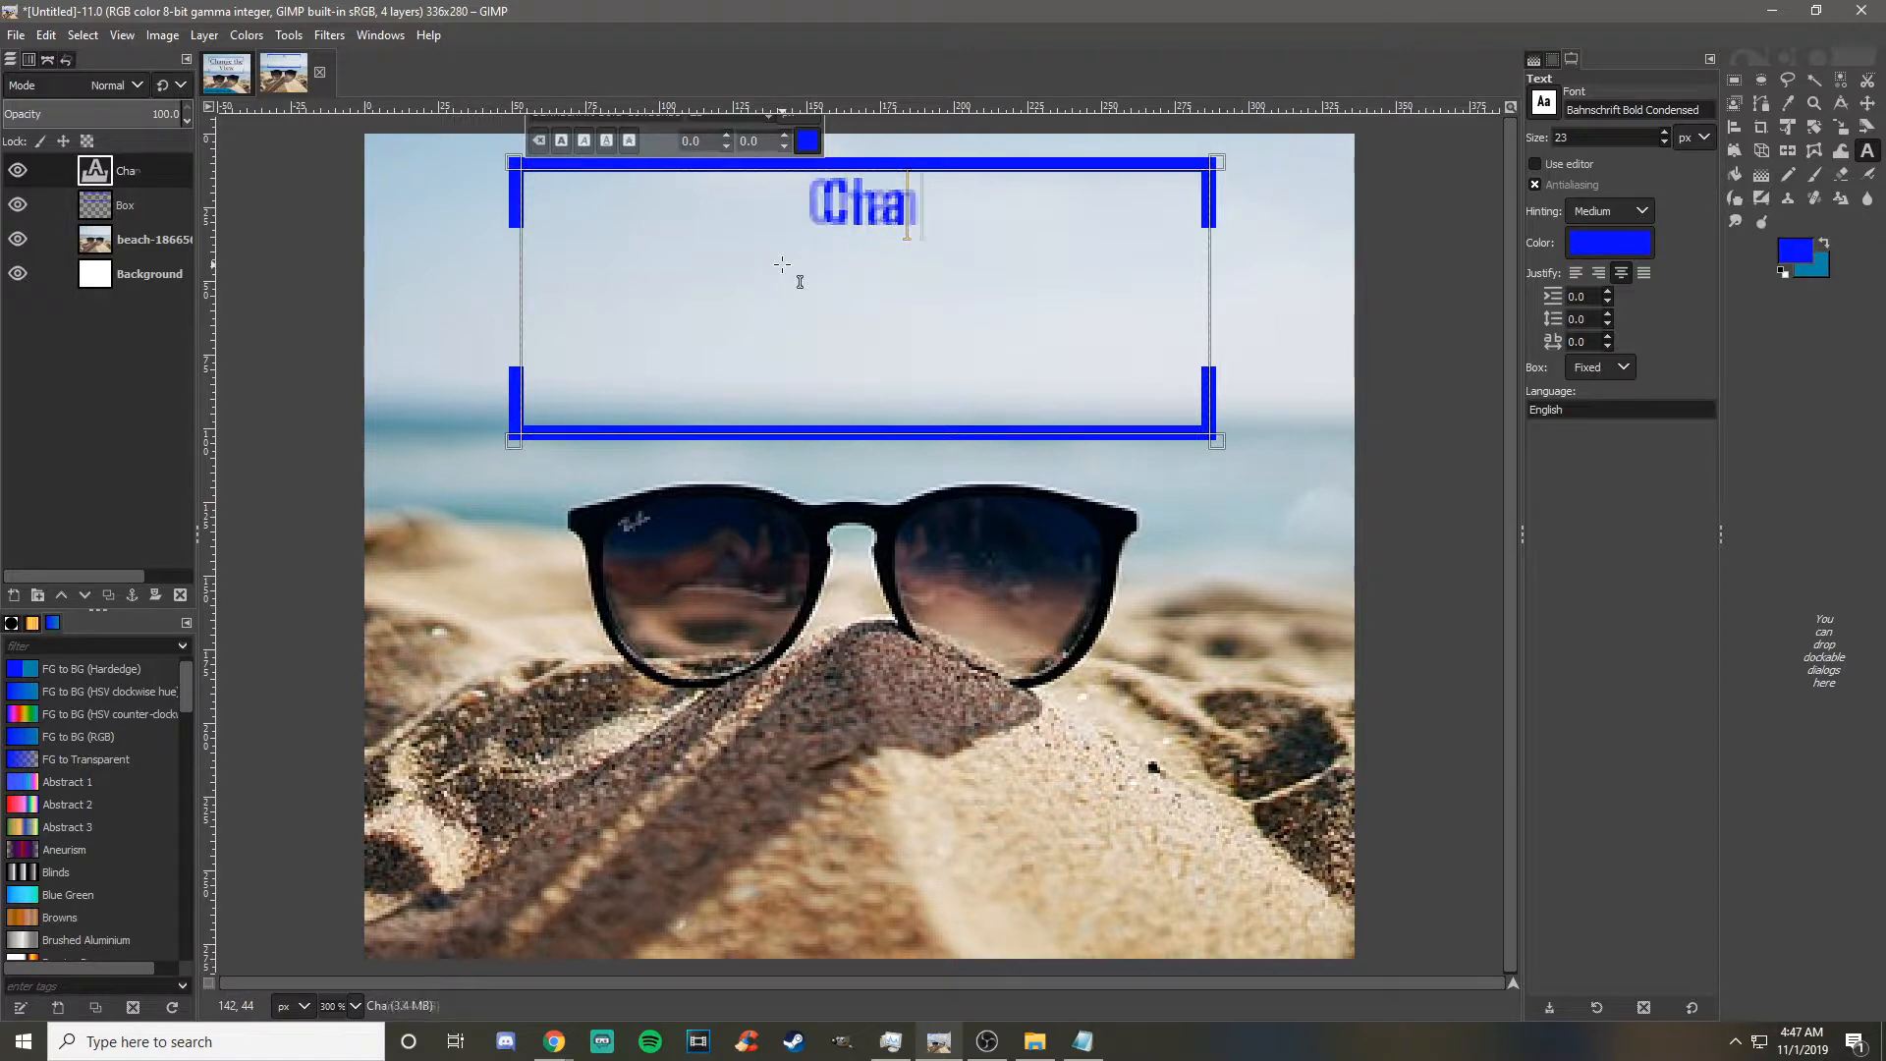
text(nge the V)
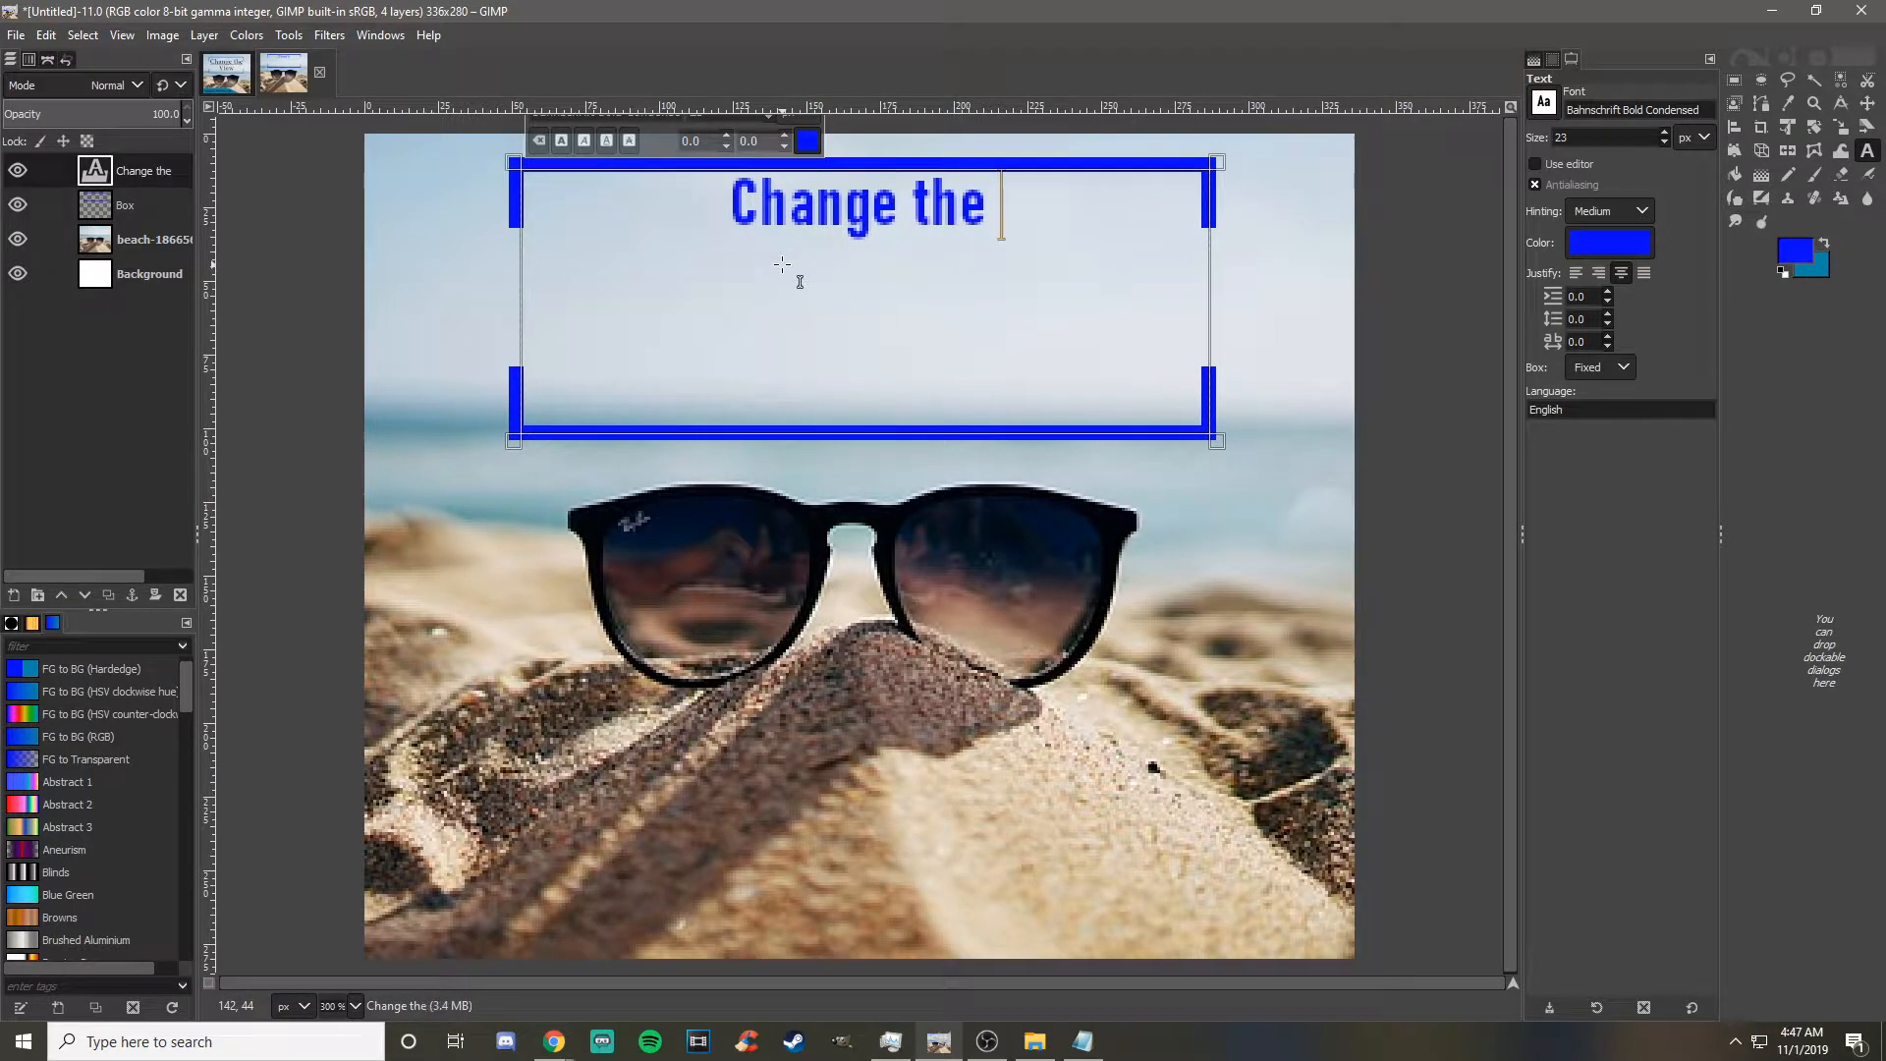
key(BackSpace)
key(BackSpace)
key(BackSpace)
key(BackSpace)
key(BackSpace)
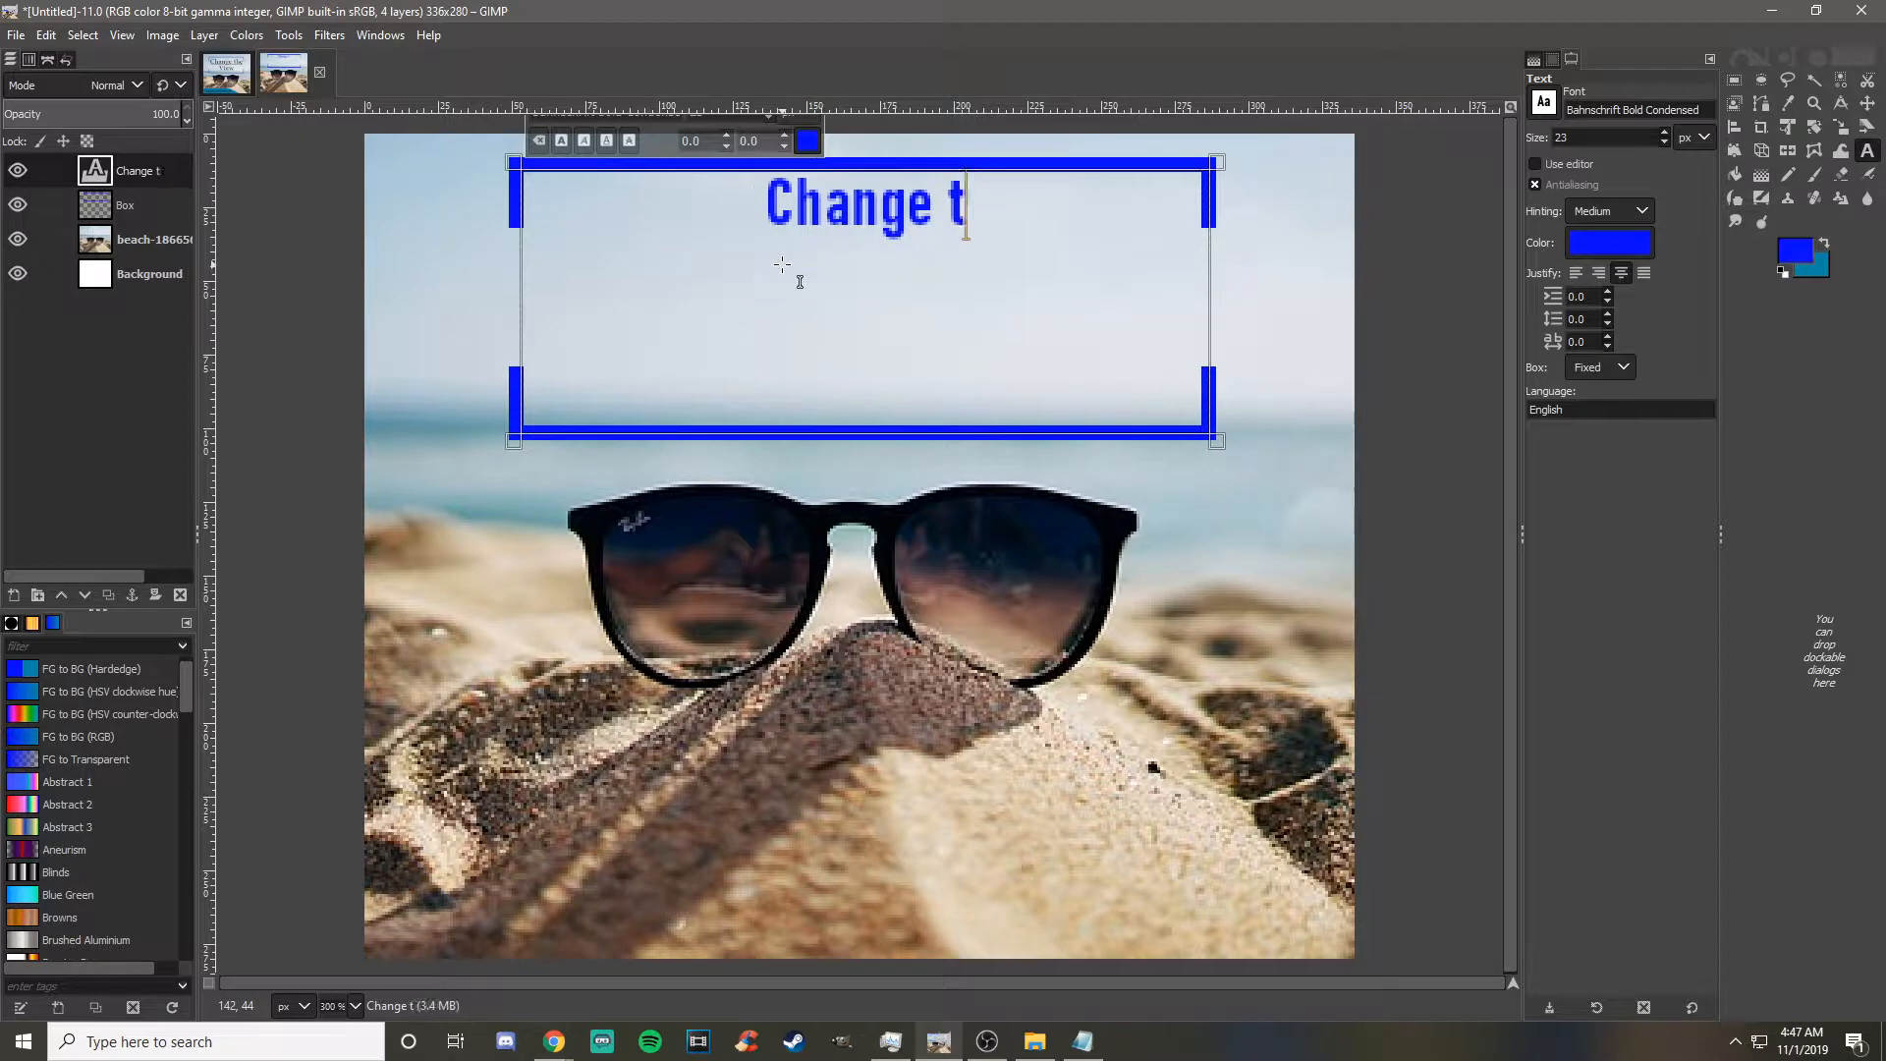
text(The)
key(BackSpace)
key(BackSpace)
key(BackSpace)
key(BackSpace)
text(the View)
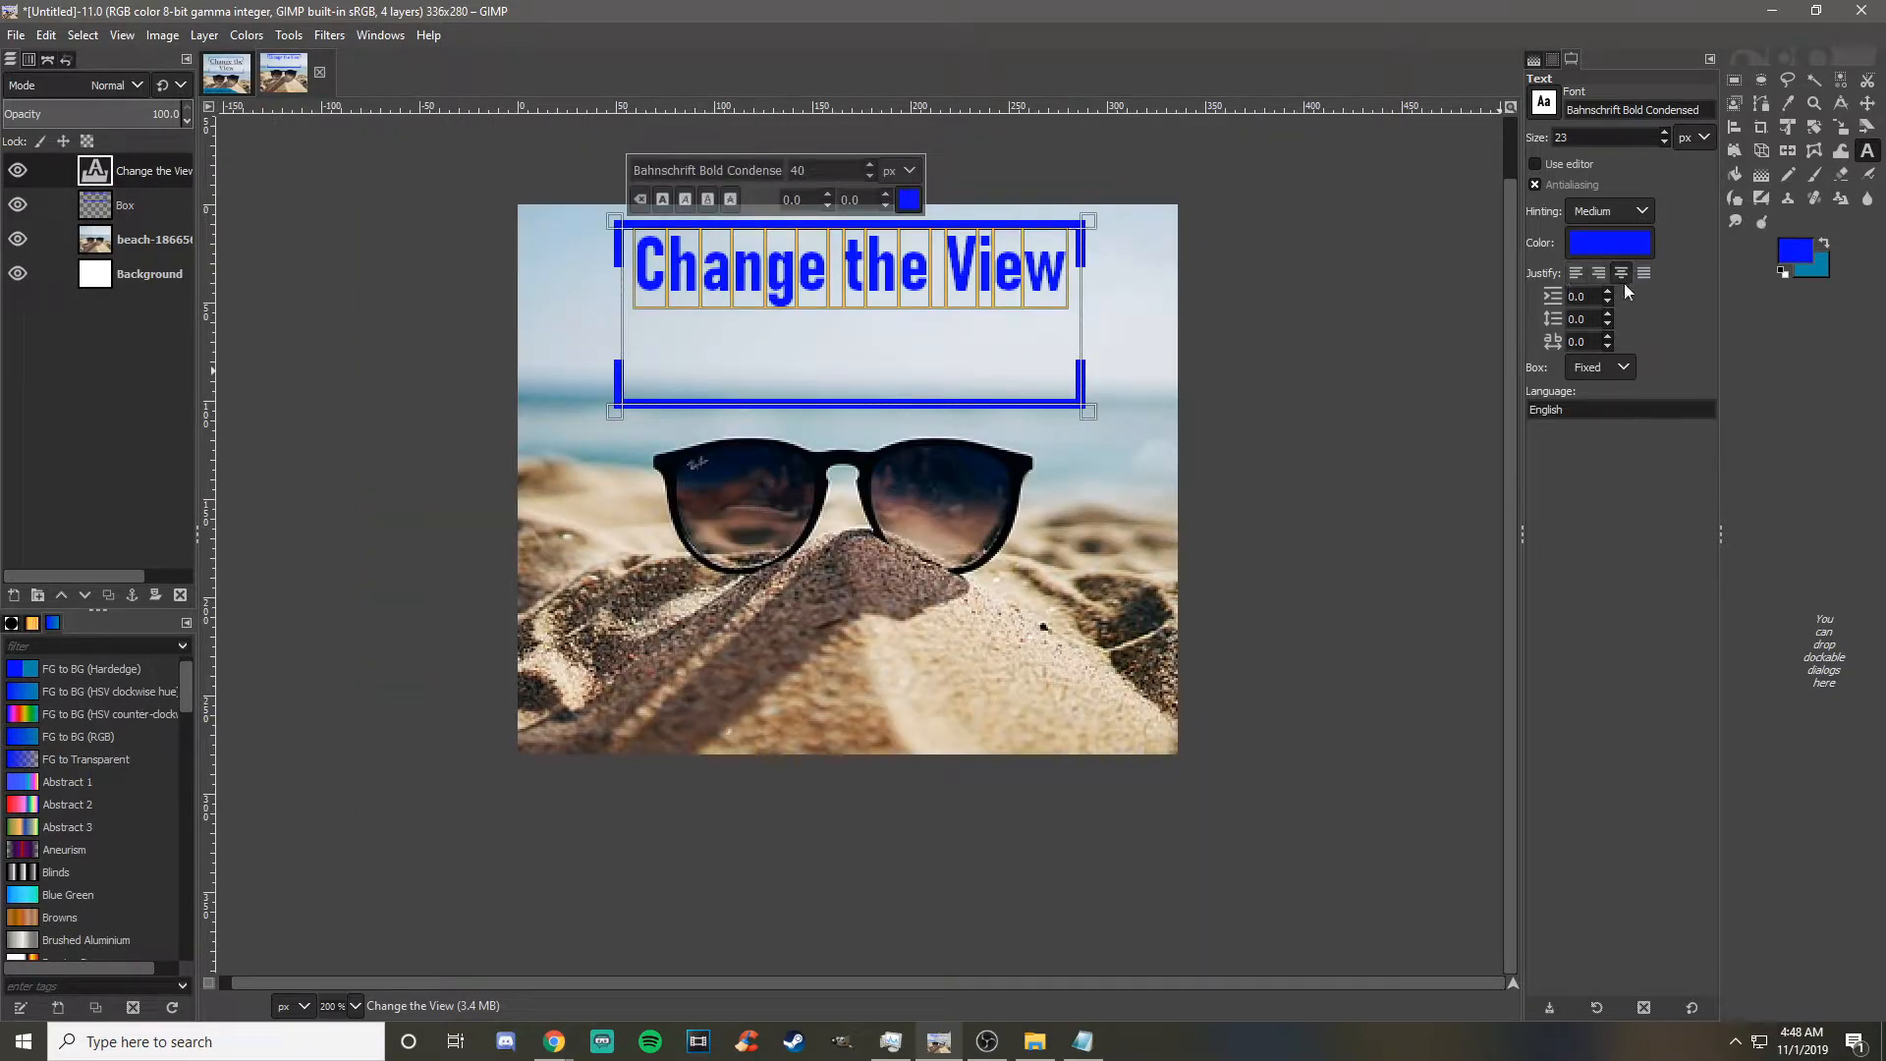
- Centre-justify the selected headline and increase its text size to 44 px
click(1621, 274)
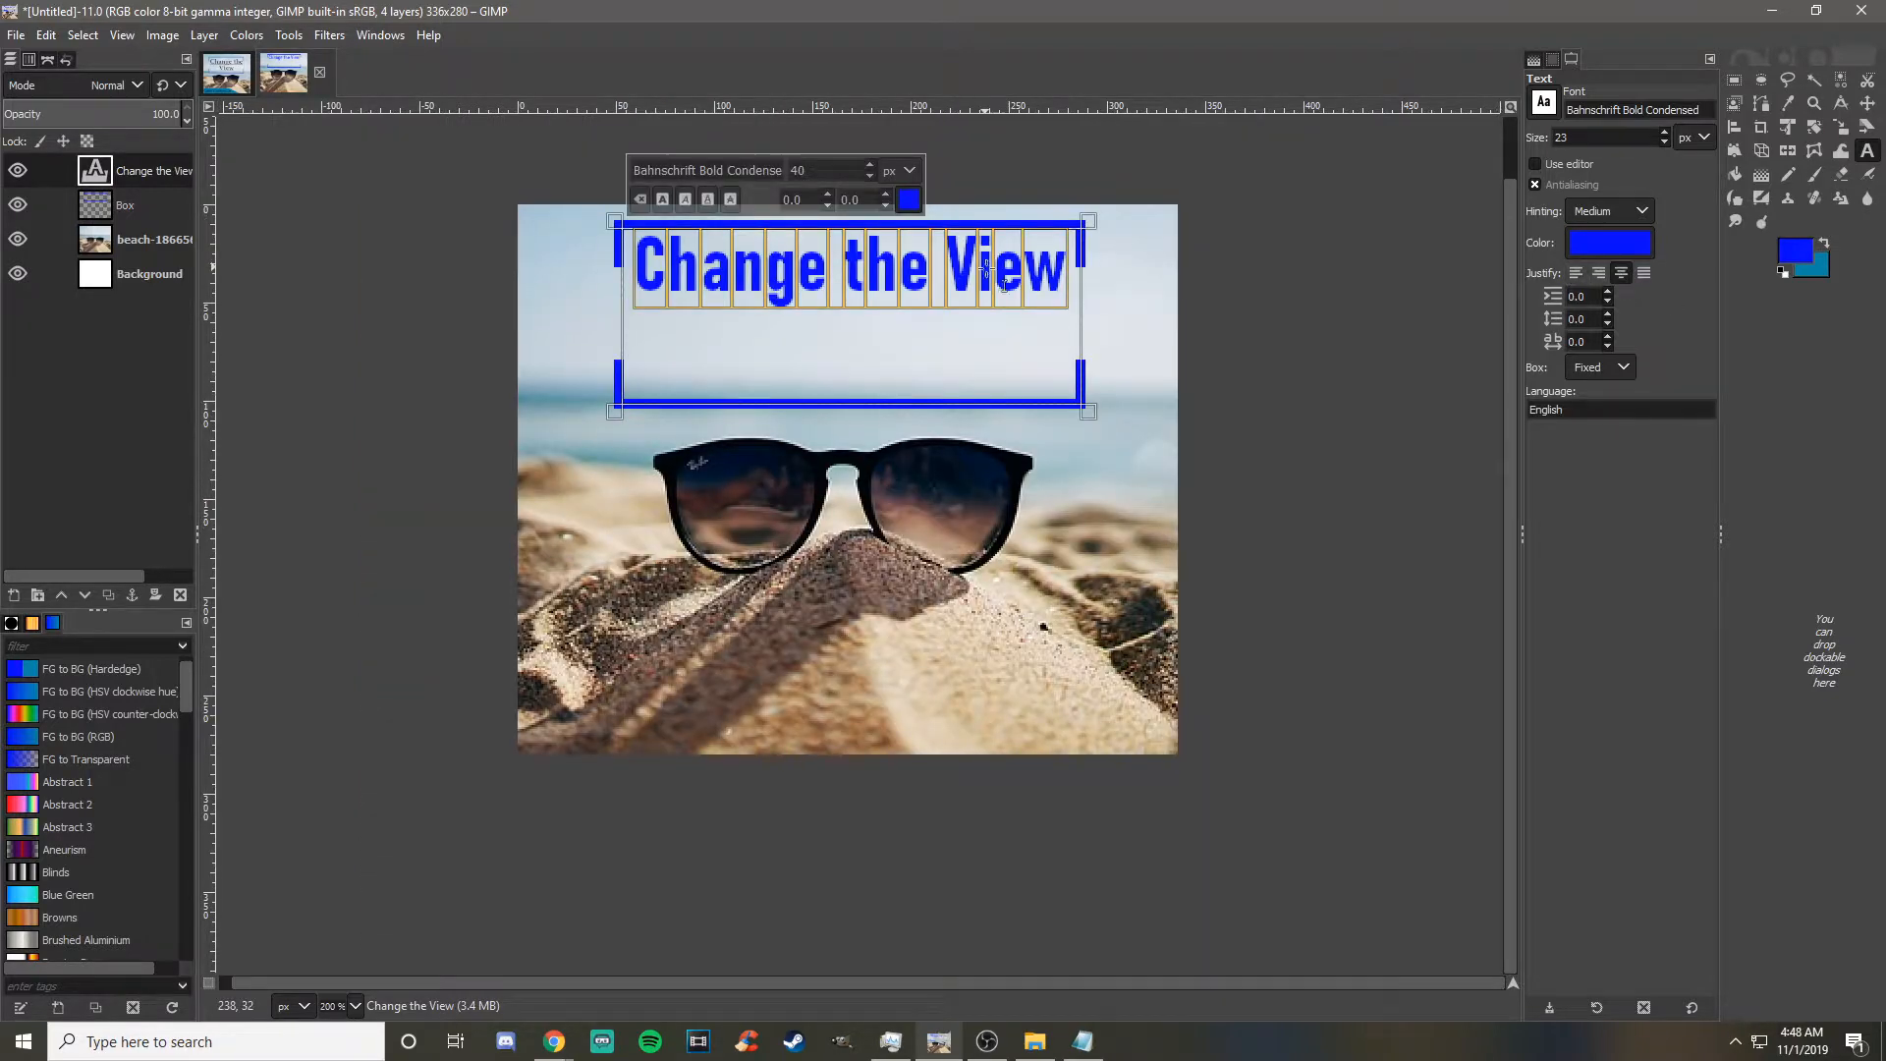
click(868, 164)
click(868, 164)
click(869, 164)
click(868, 164)
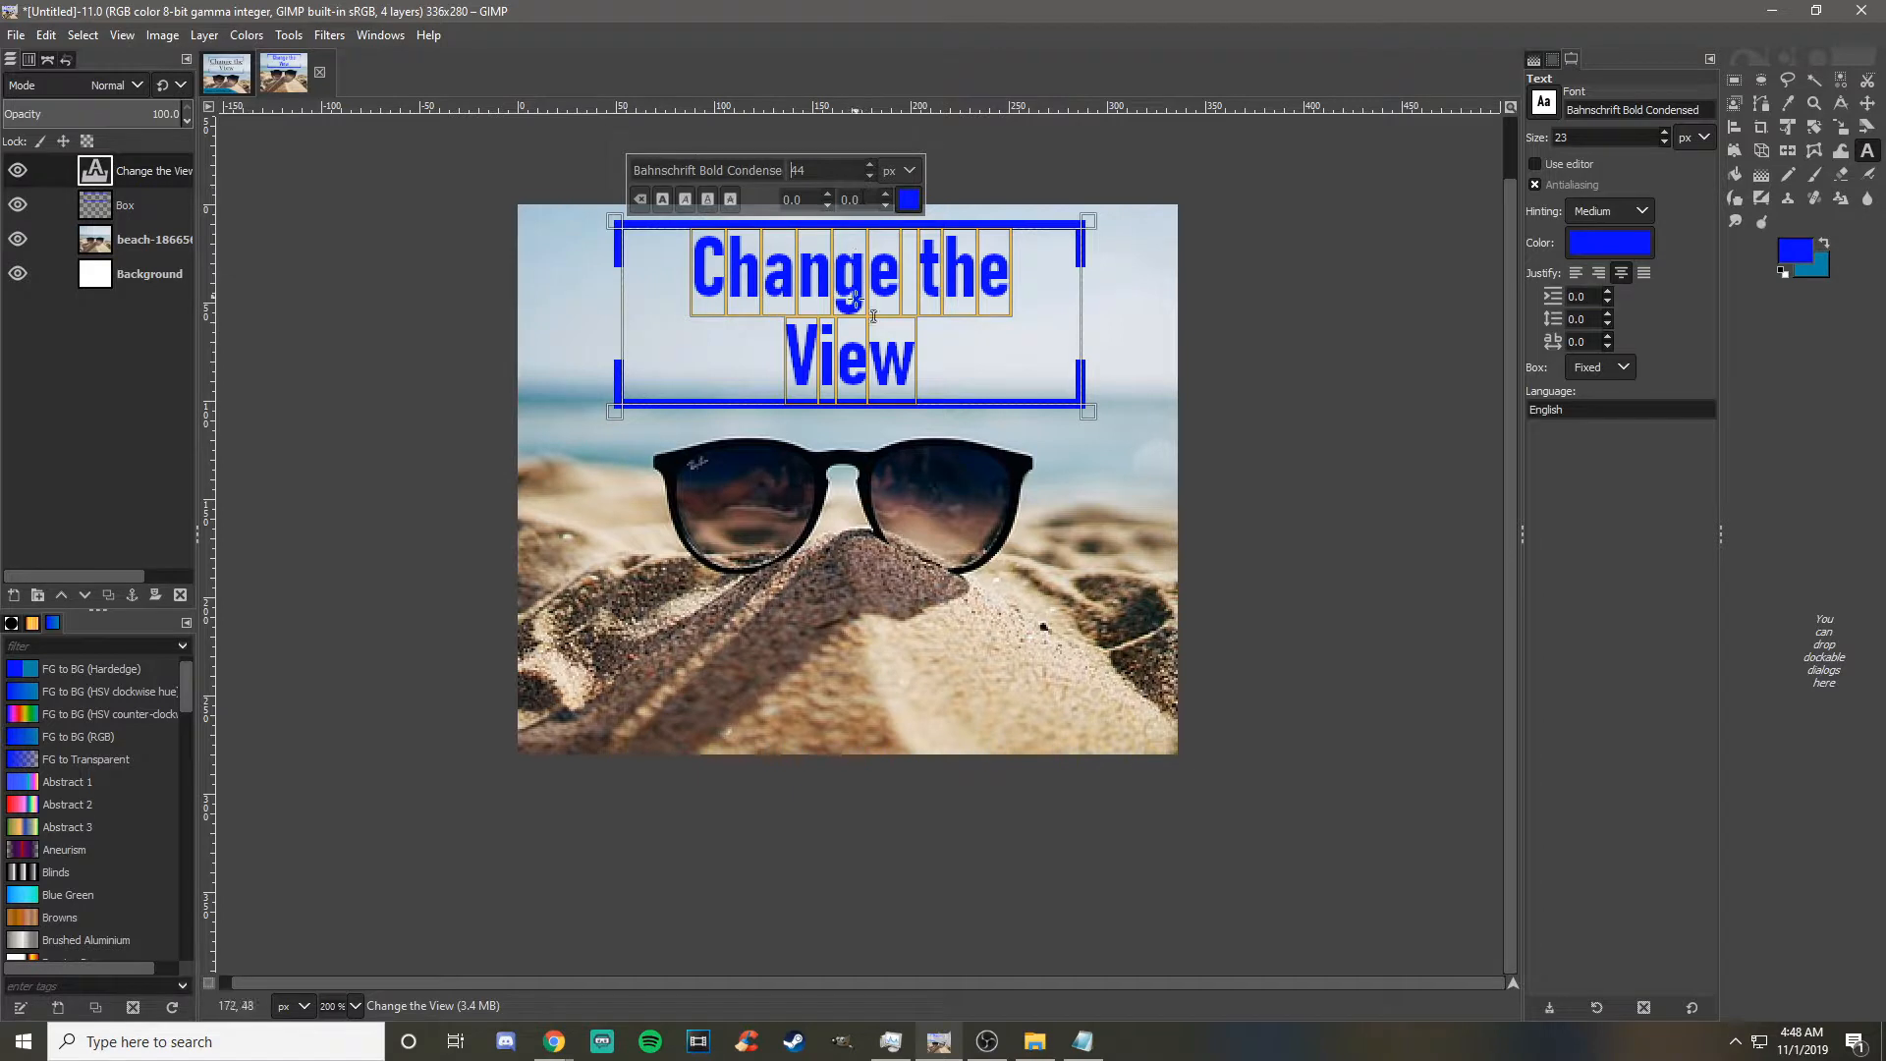
- Underline the whole headline and increase its text size to 46 px
click(707, 201)
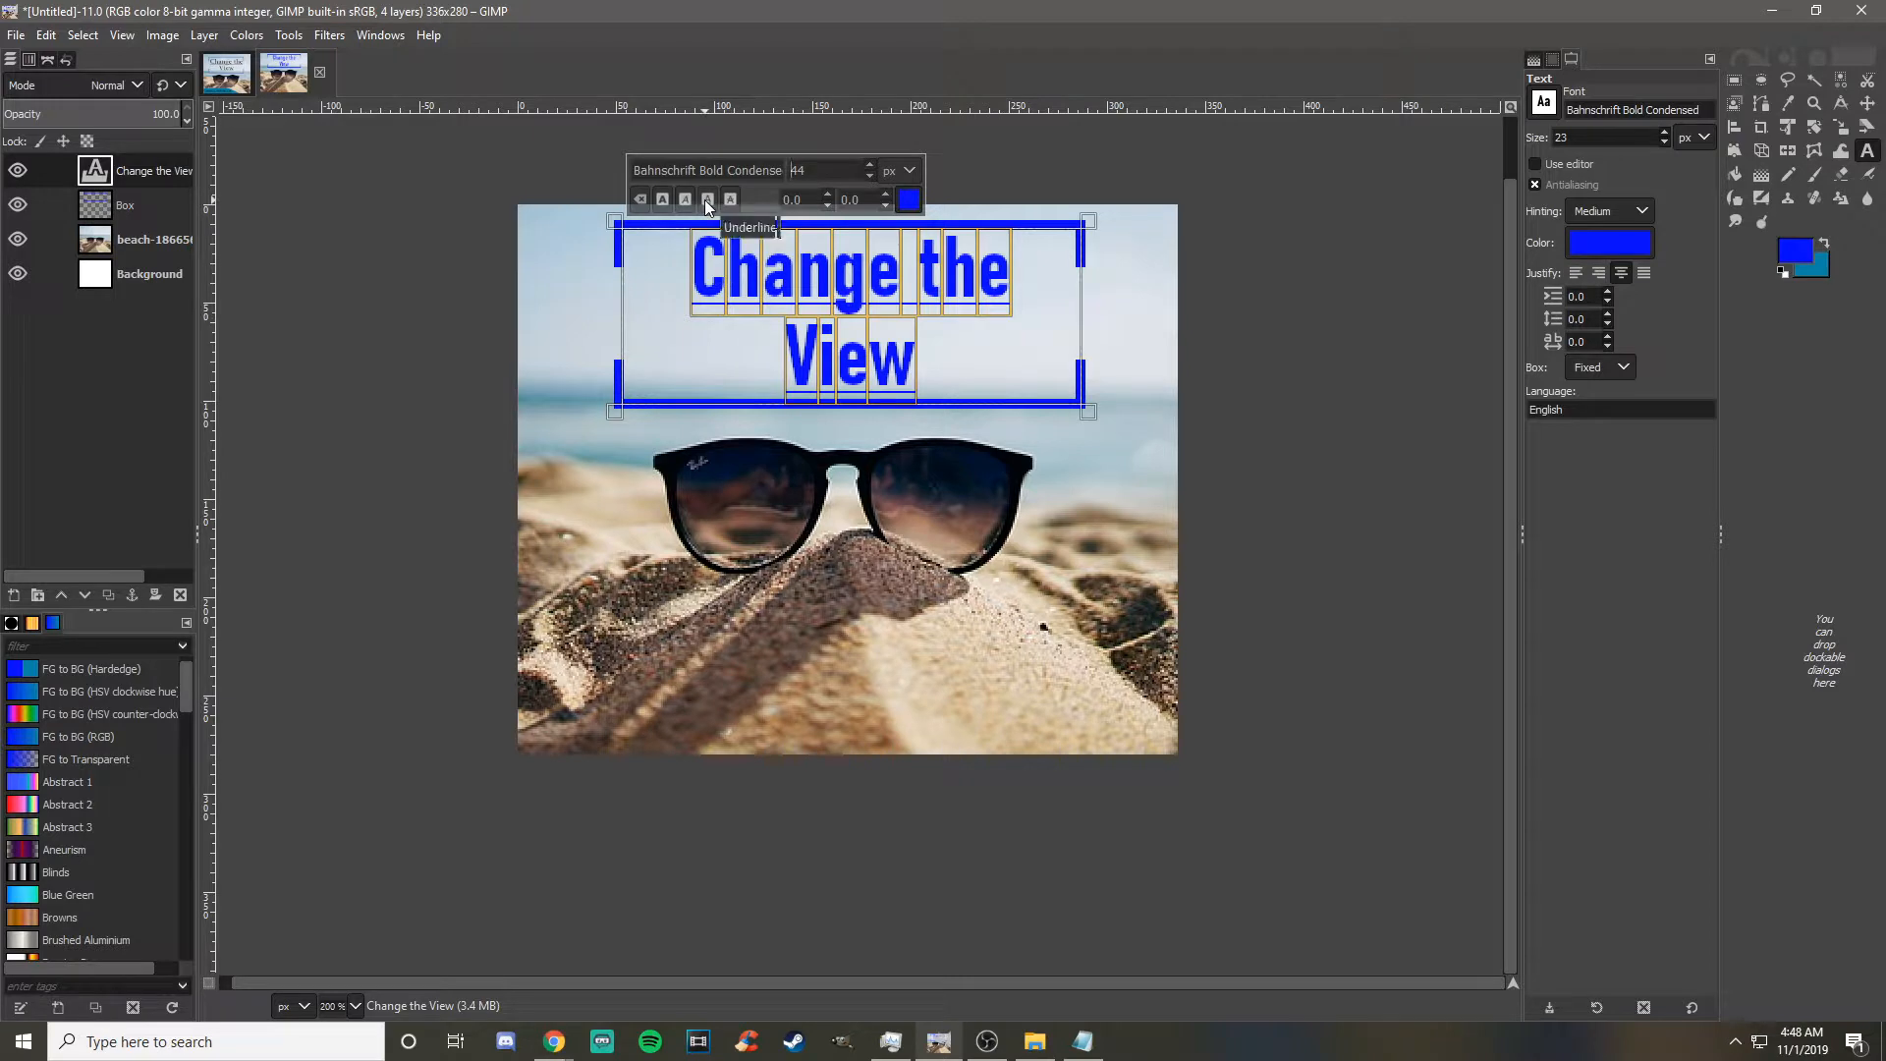
click(989, 358)
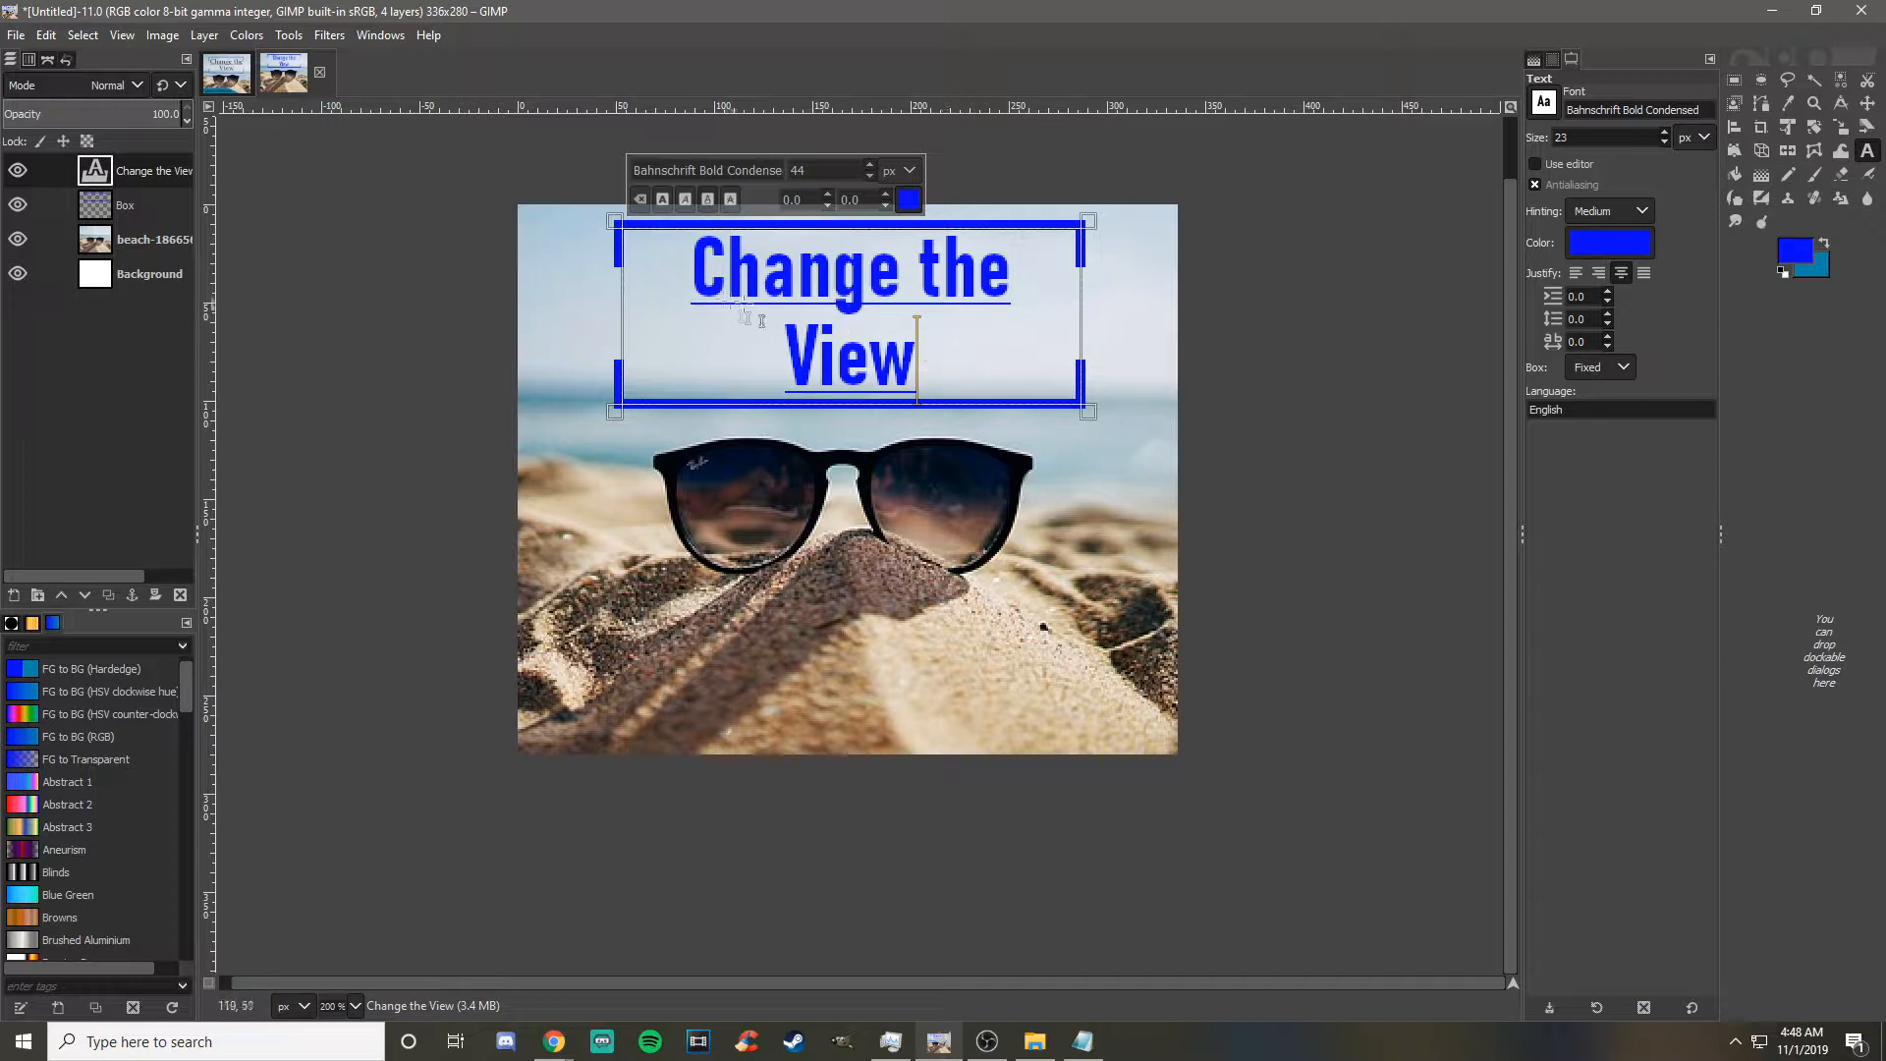
key(ctrl+a)
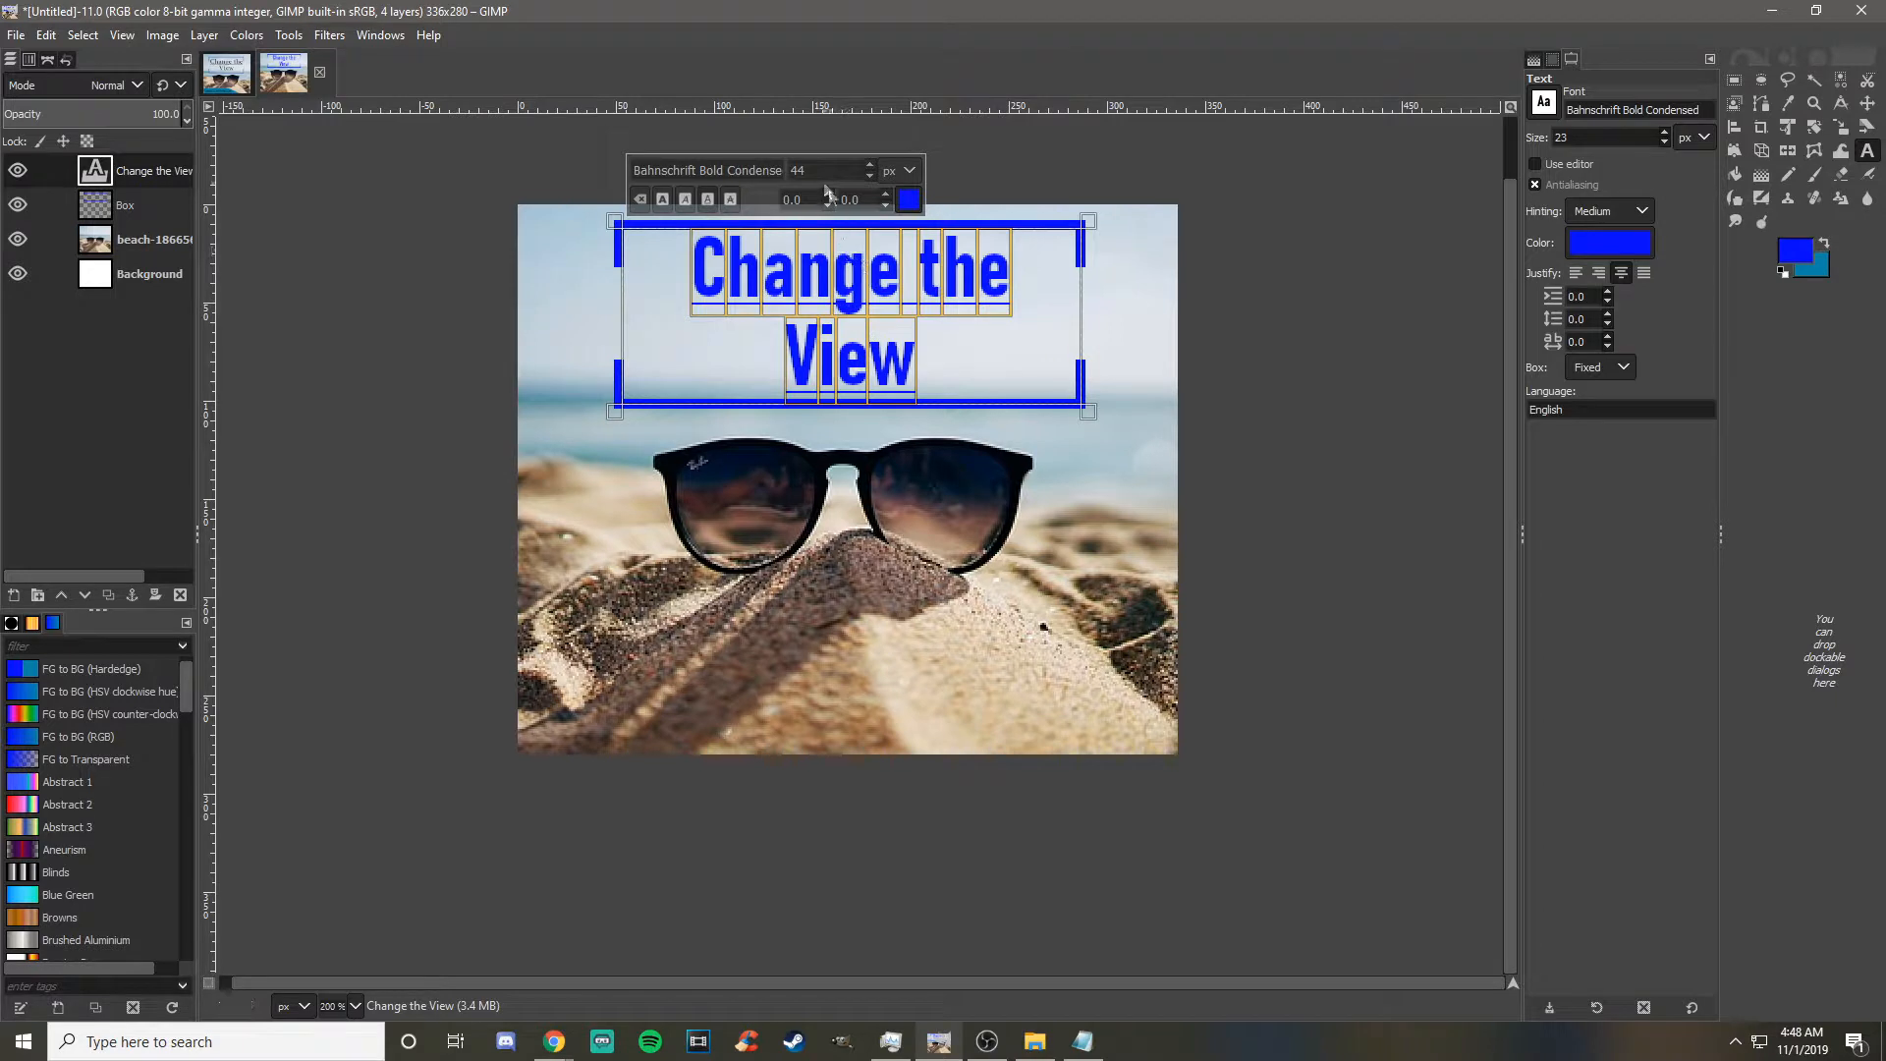
click(870, 165)
click(870, 163)
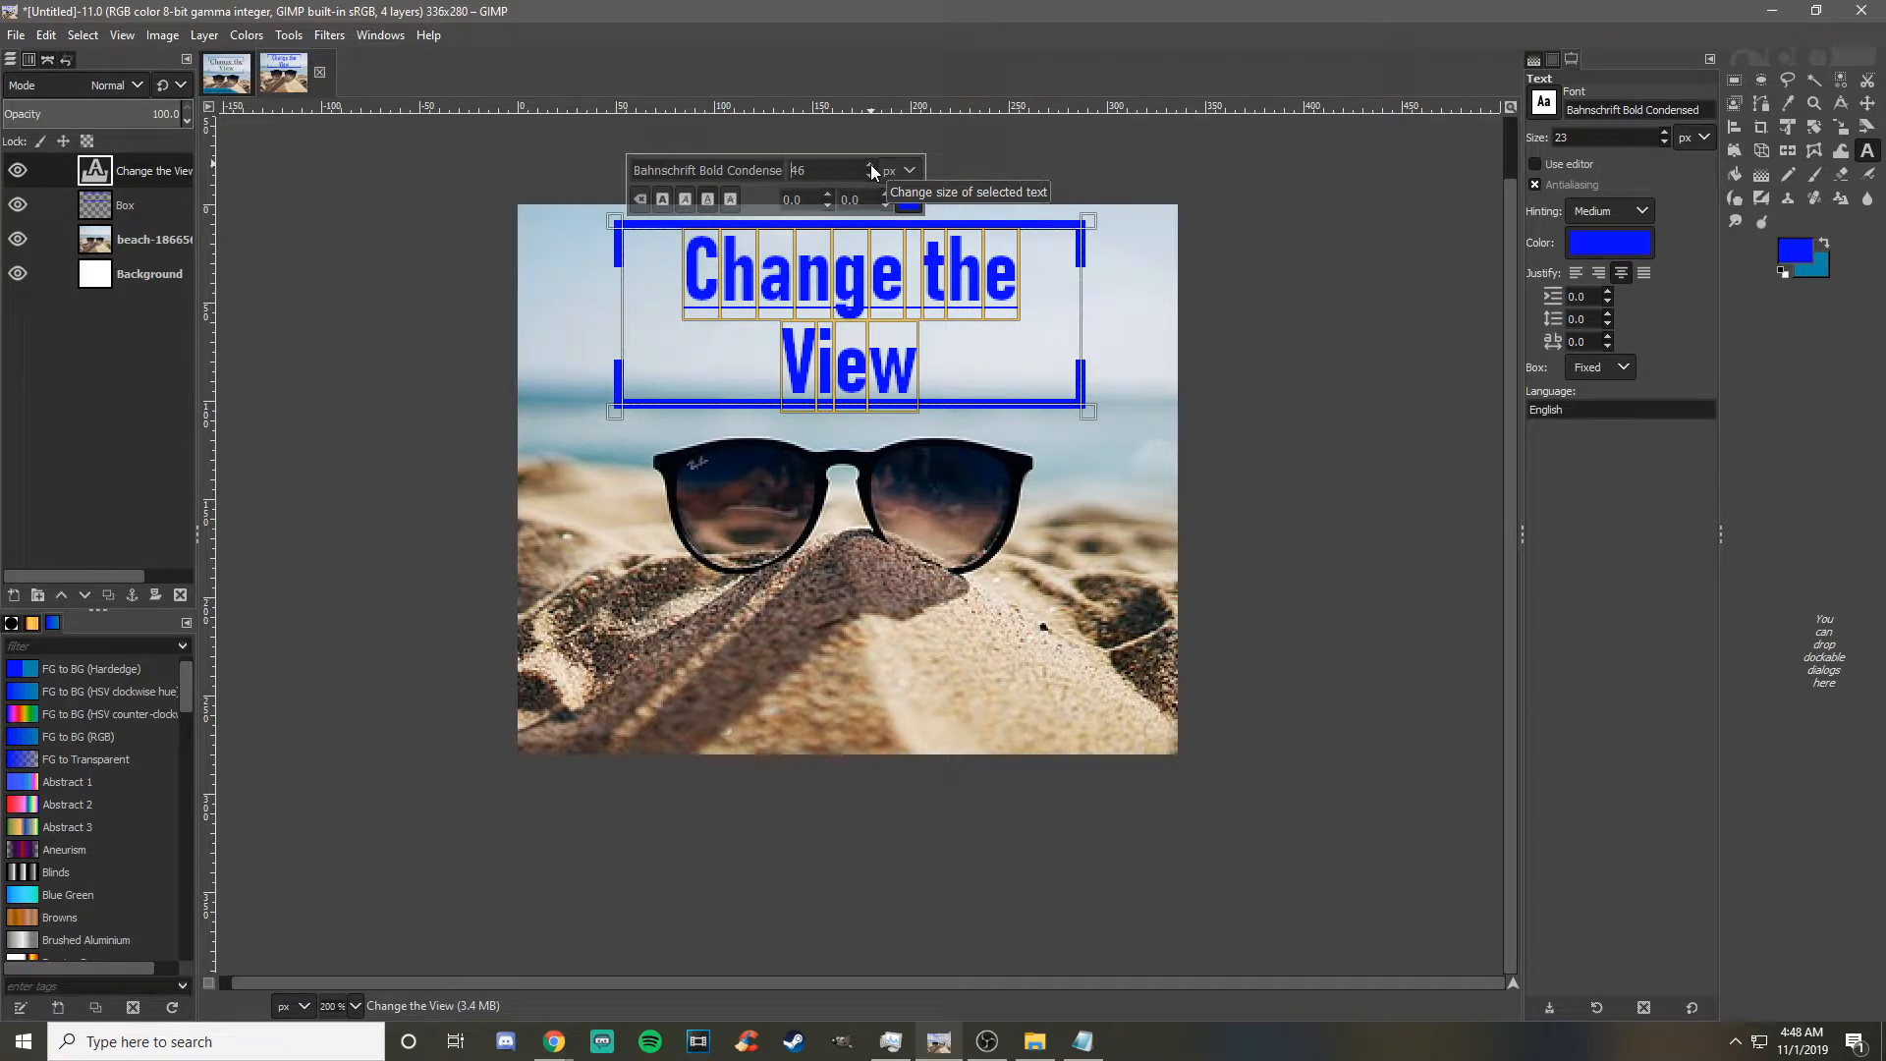
- Recolor the whole headline black and reduce its text size to 45 px
click(906, 201)
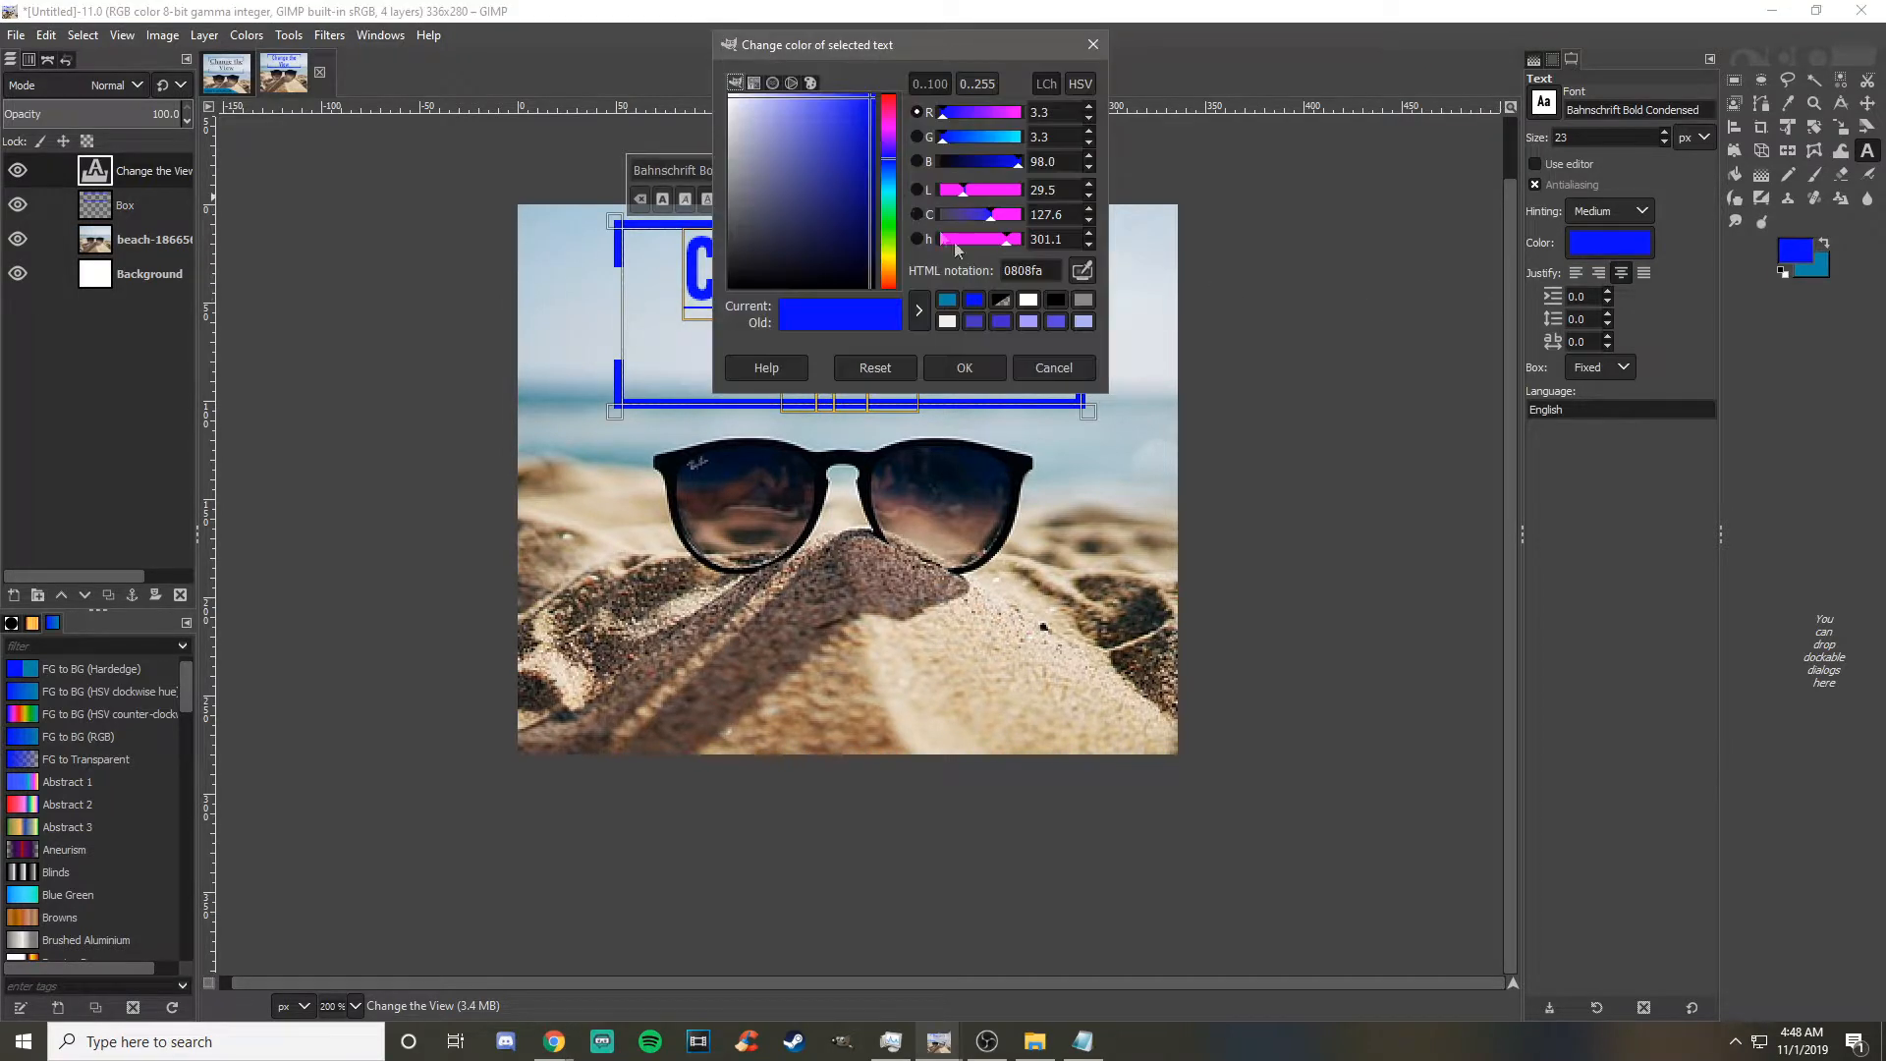
click(1055, 299)
click(965, 367)
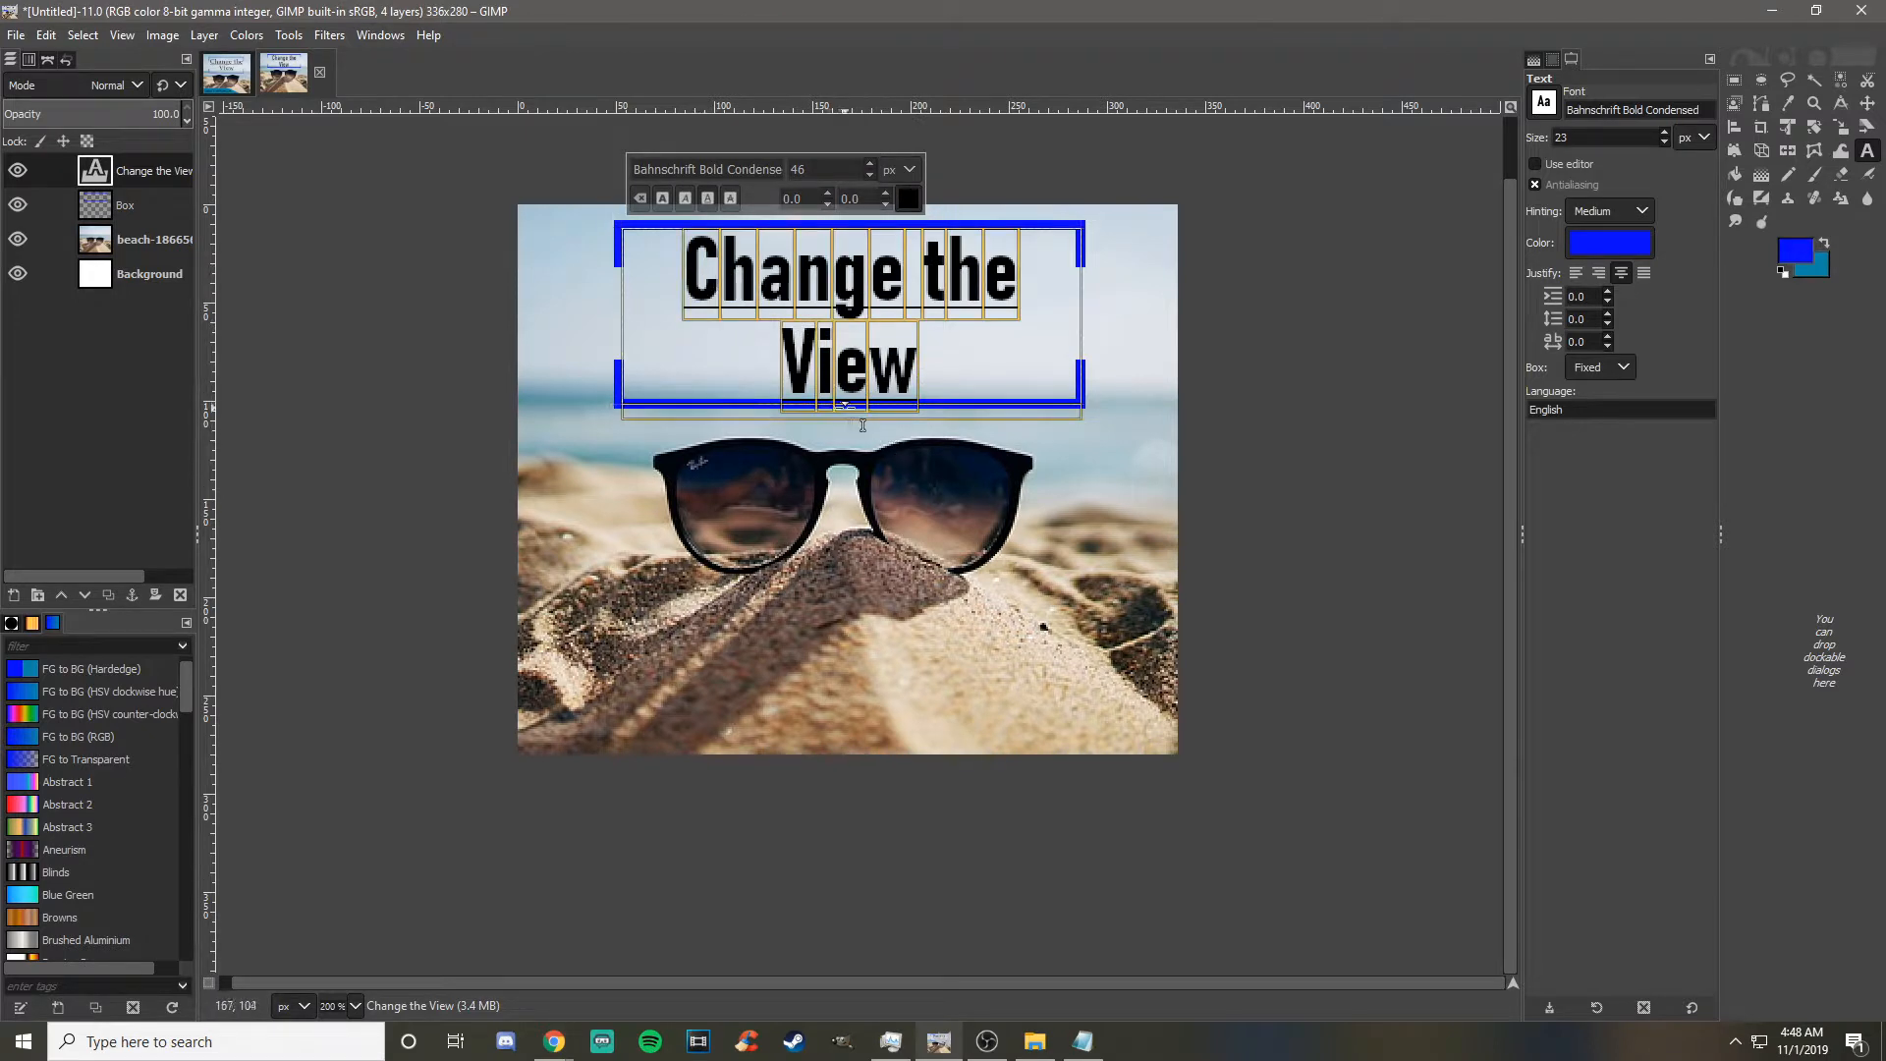
click(870, 175)
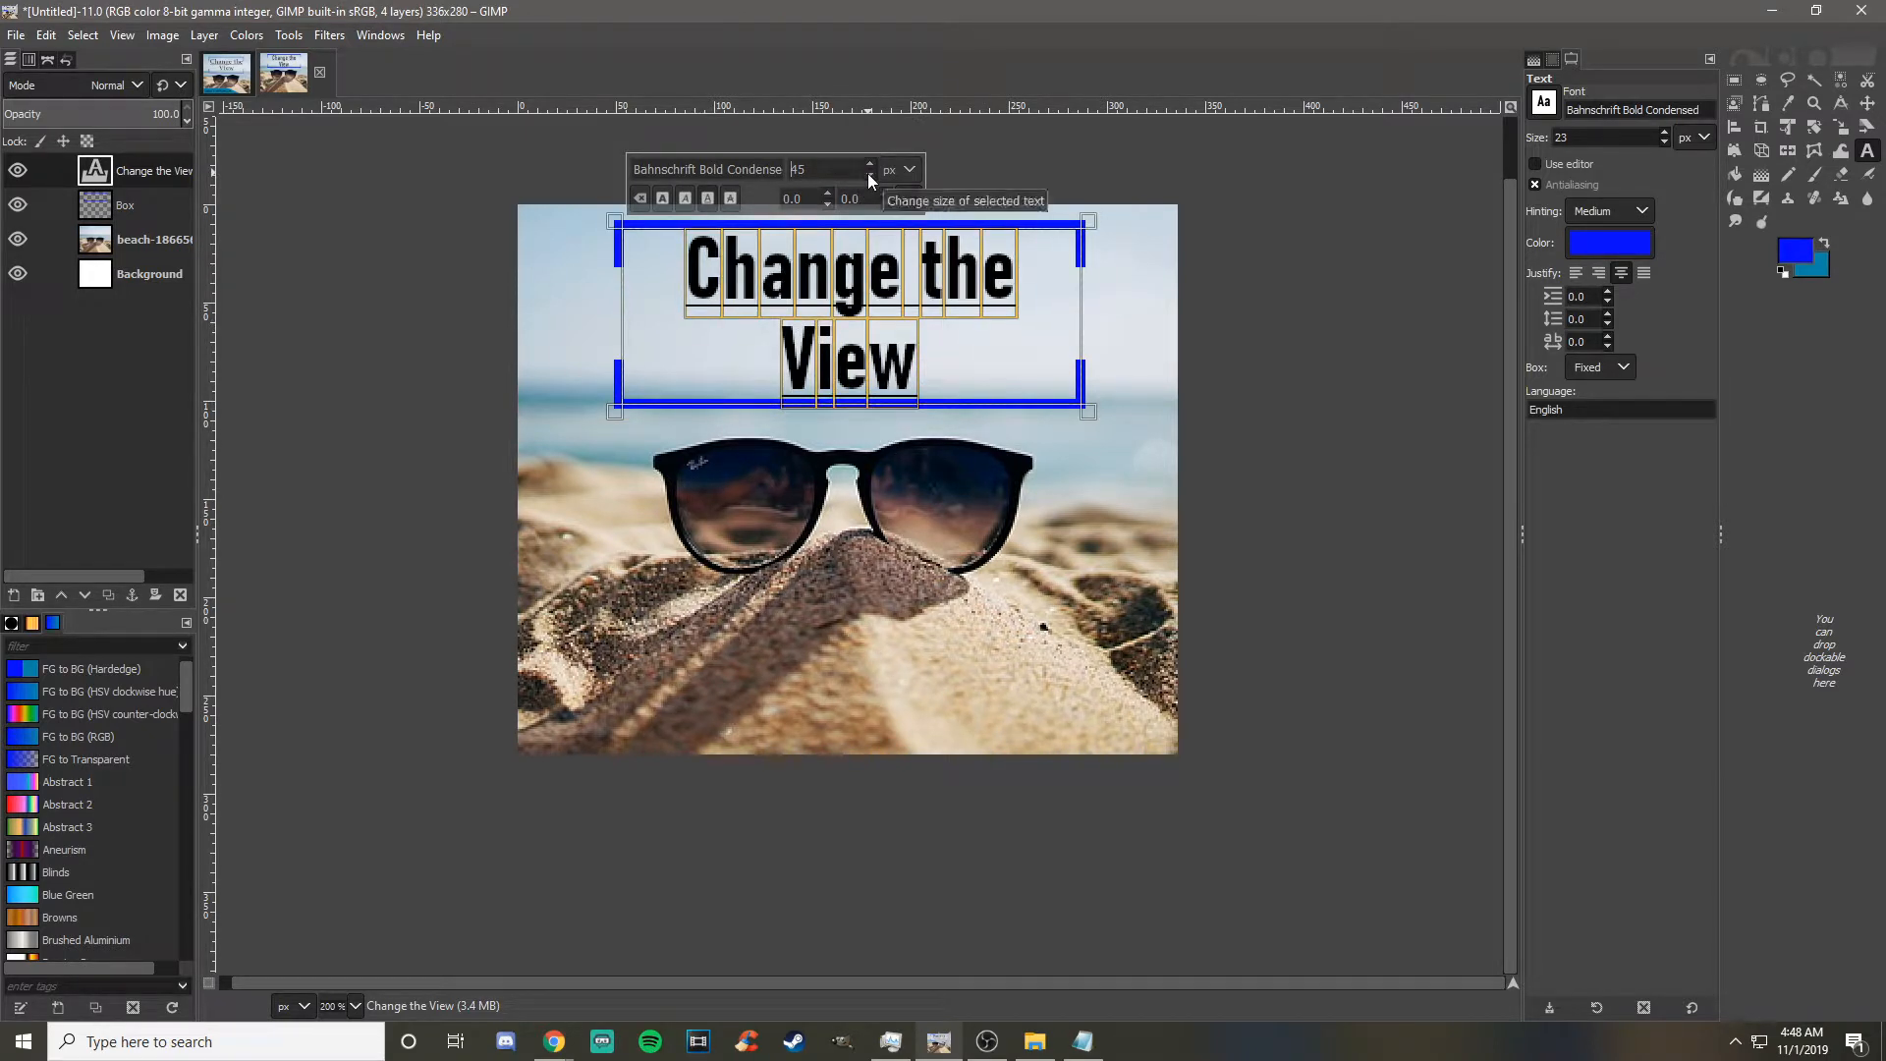
click(1245, 344)
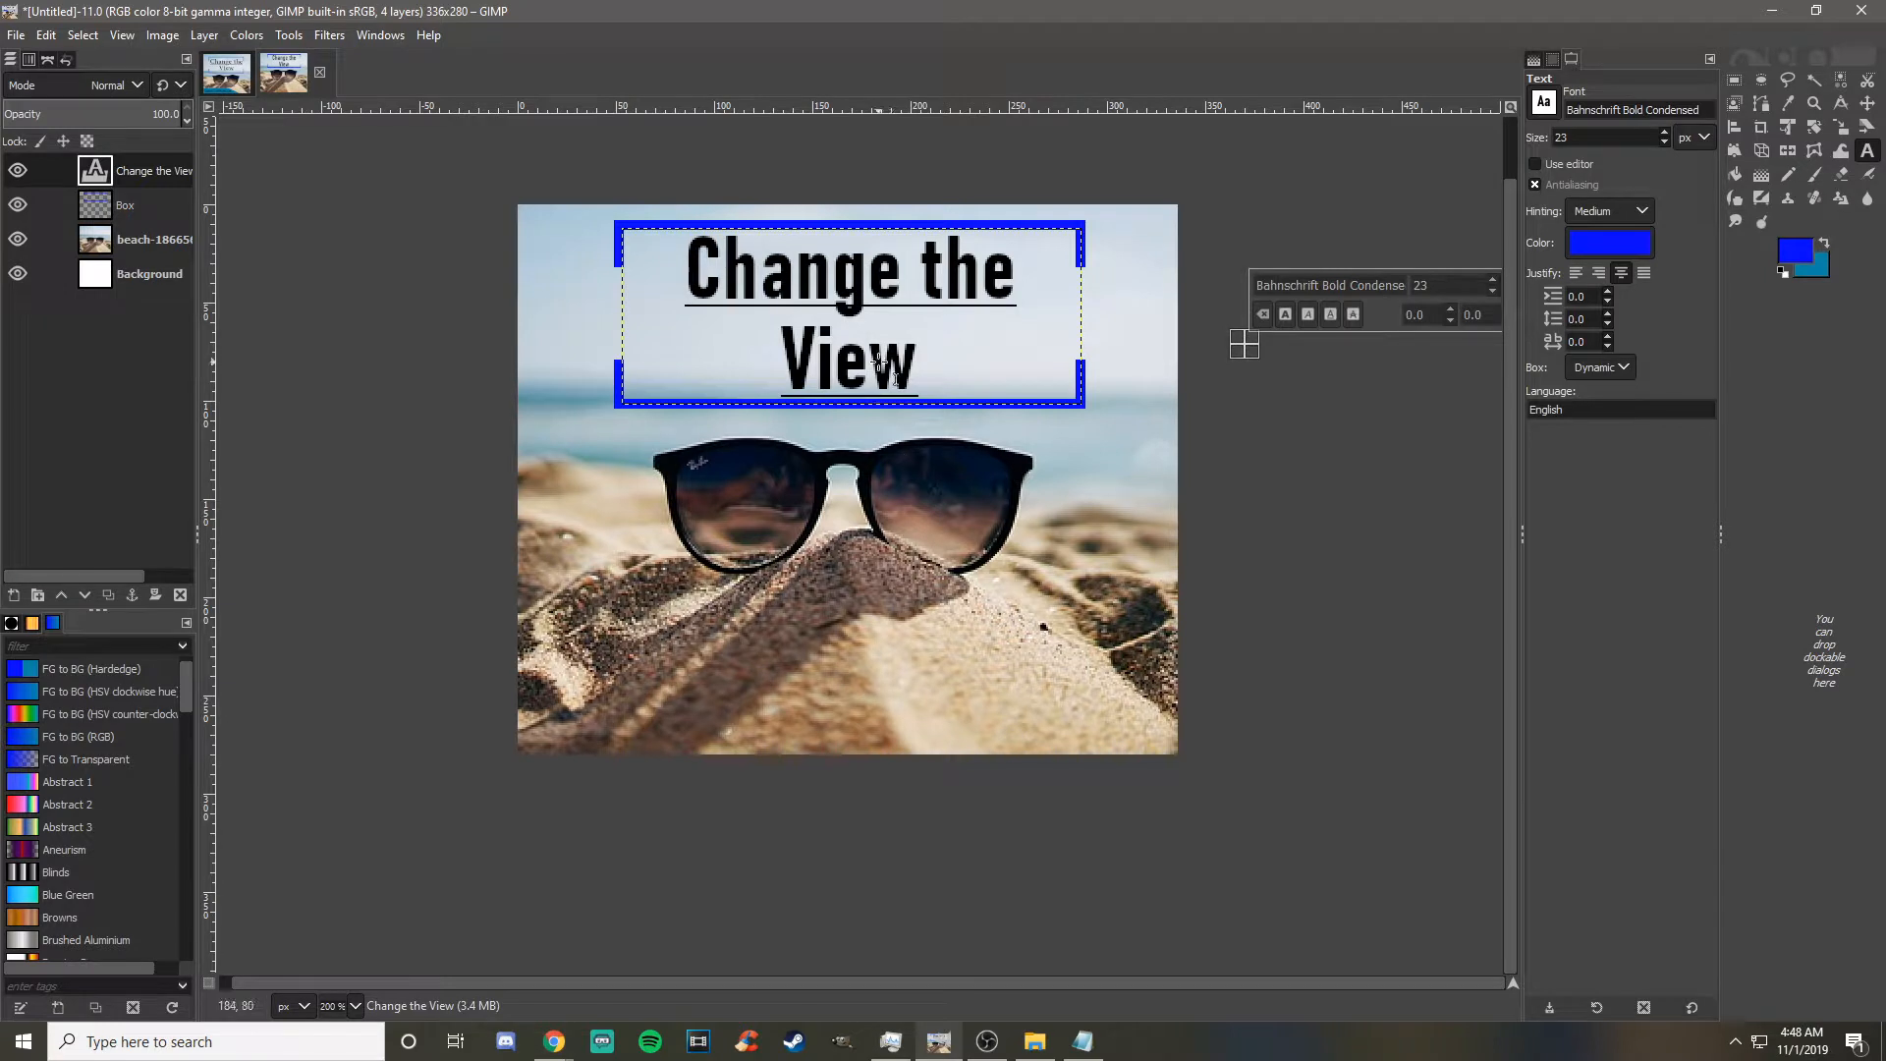
- Change the whole headline's font to Bookman Old Style Semi-Bold Italic and reduce its text size to 36 px
drag(982, 372, 678, 267)
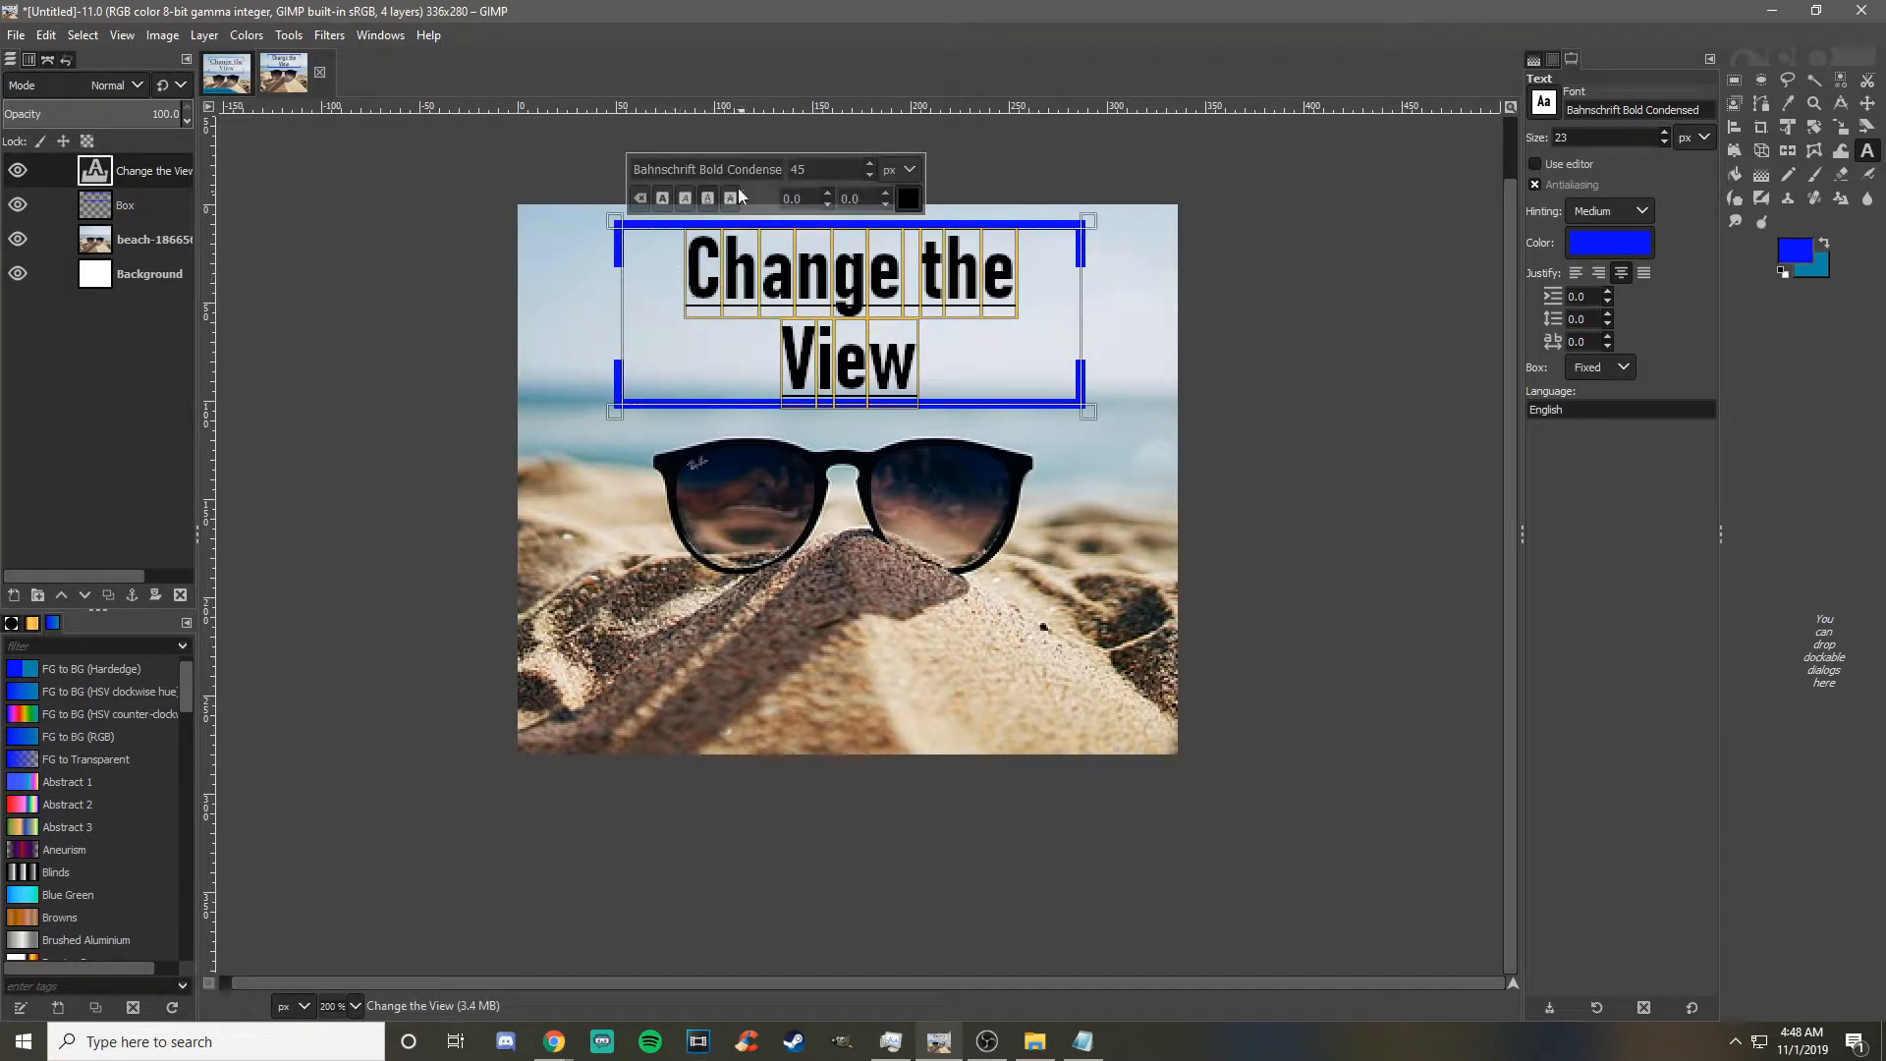
click(1543, 103)
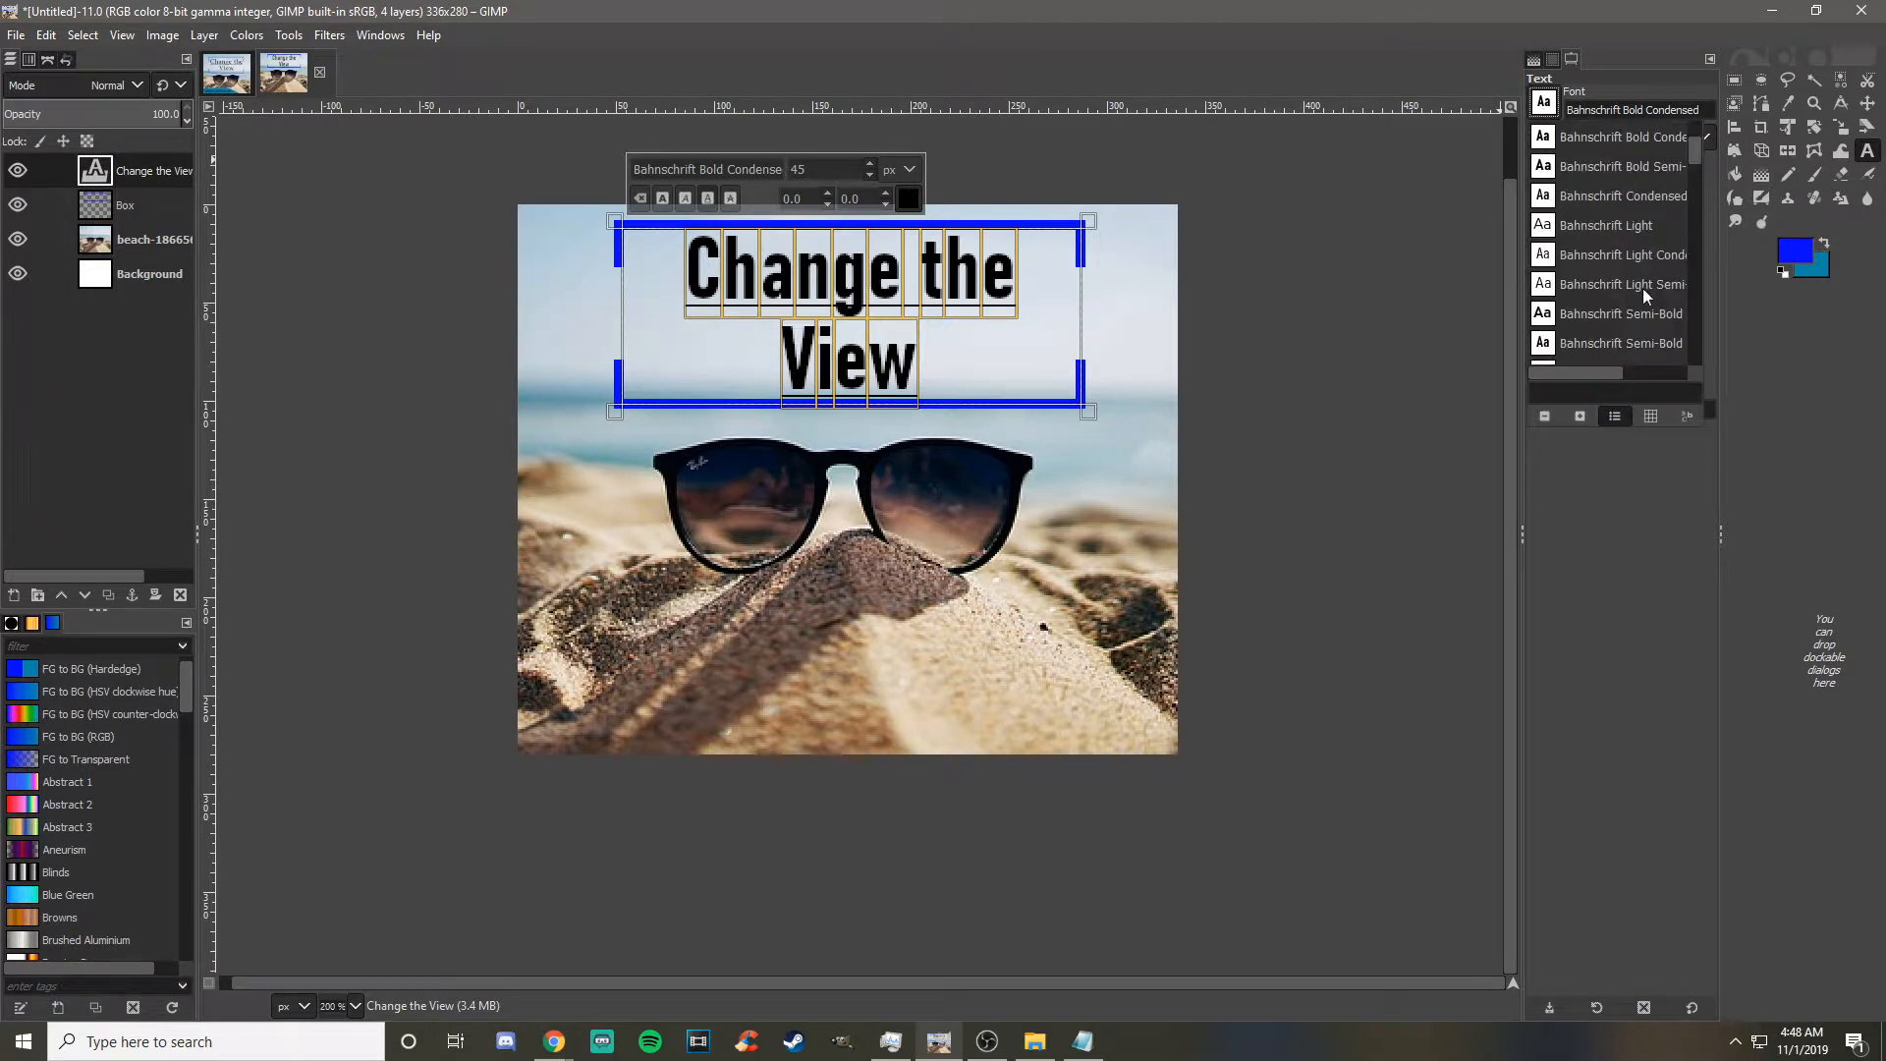
scroll(1537, 325, down, 4)
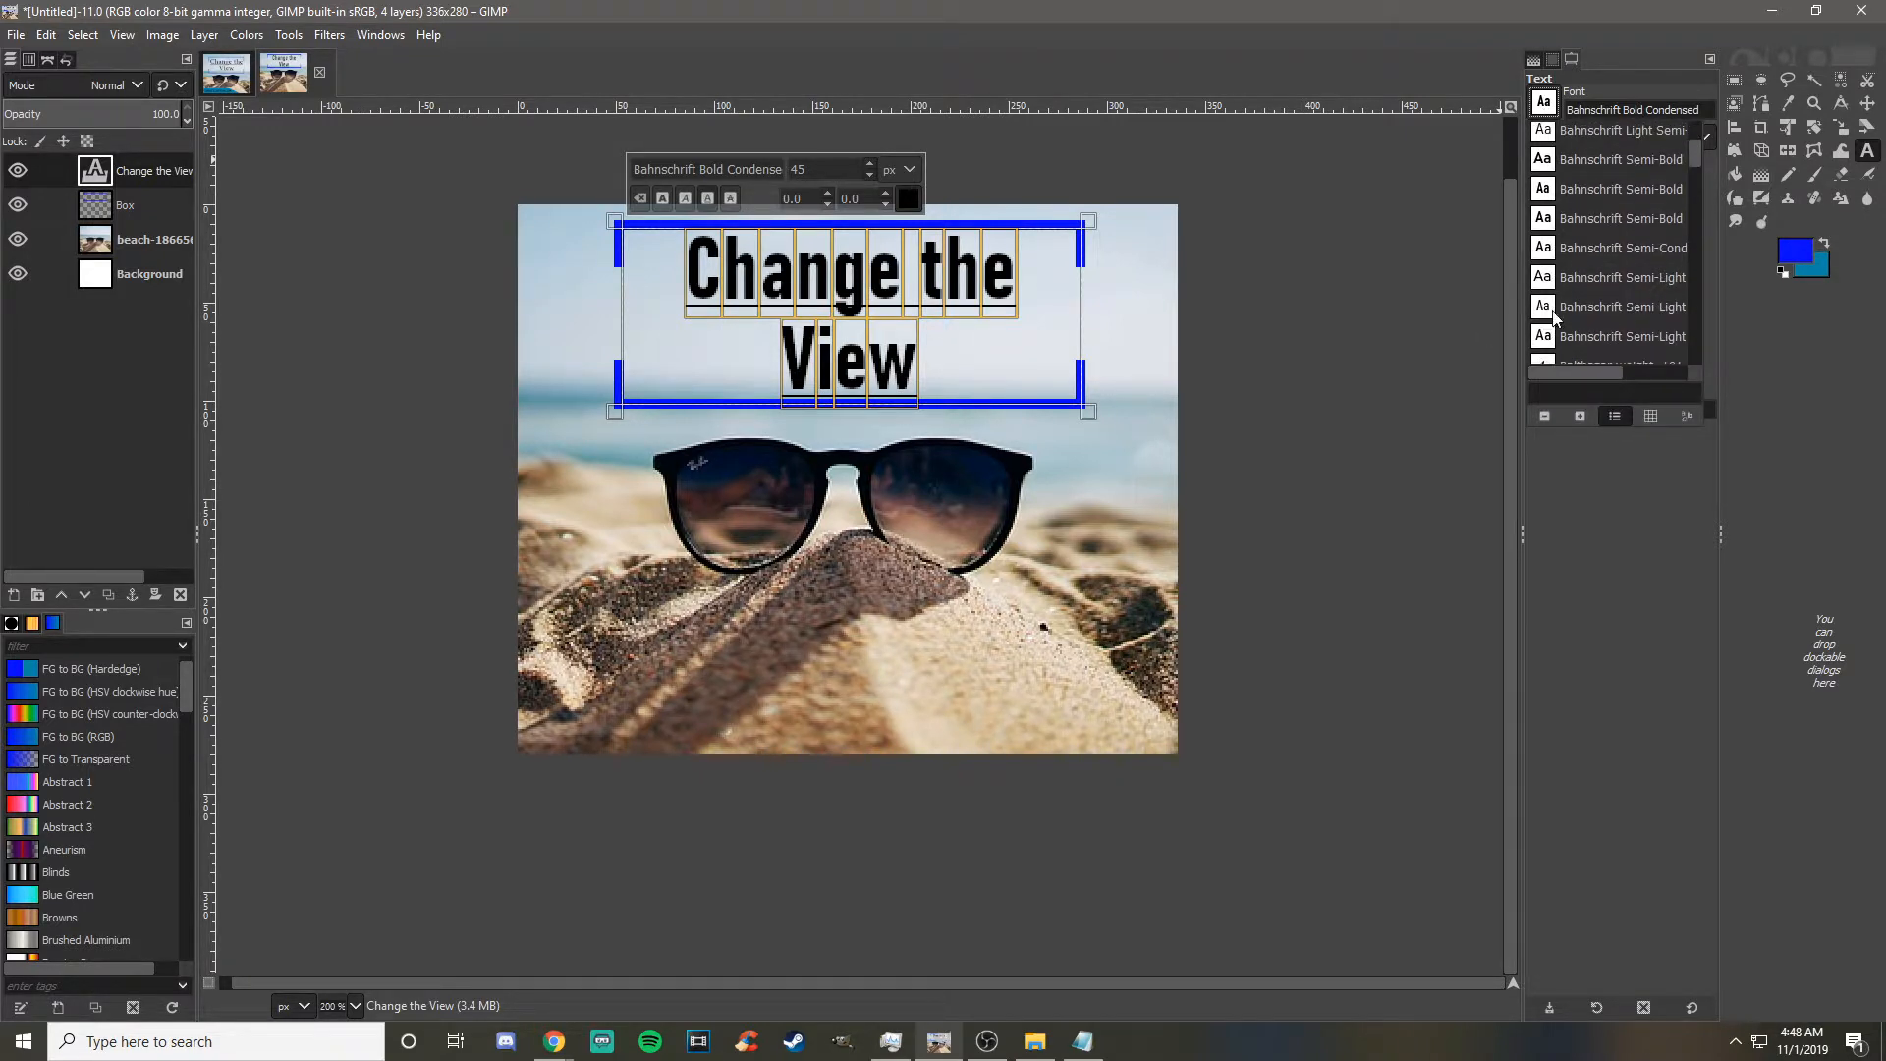
scroll(1552, 327, down, 2)
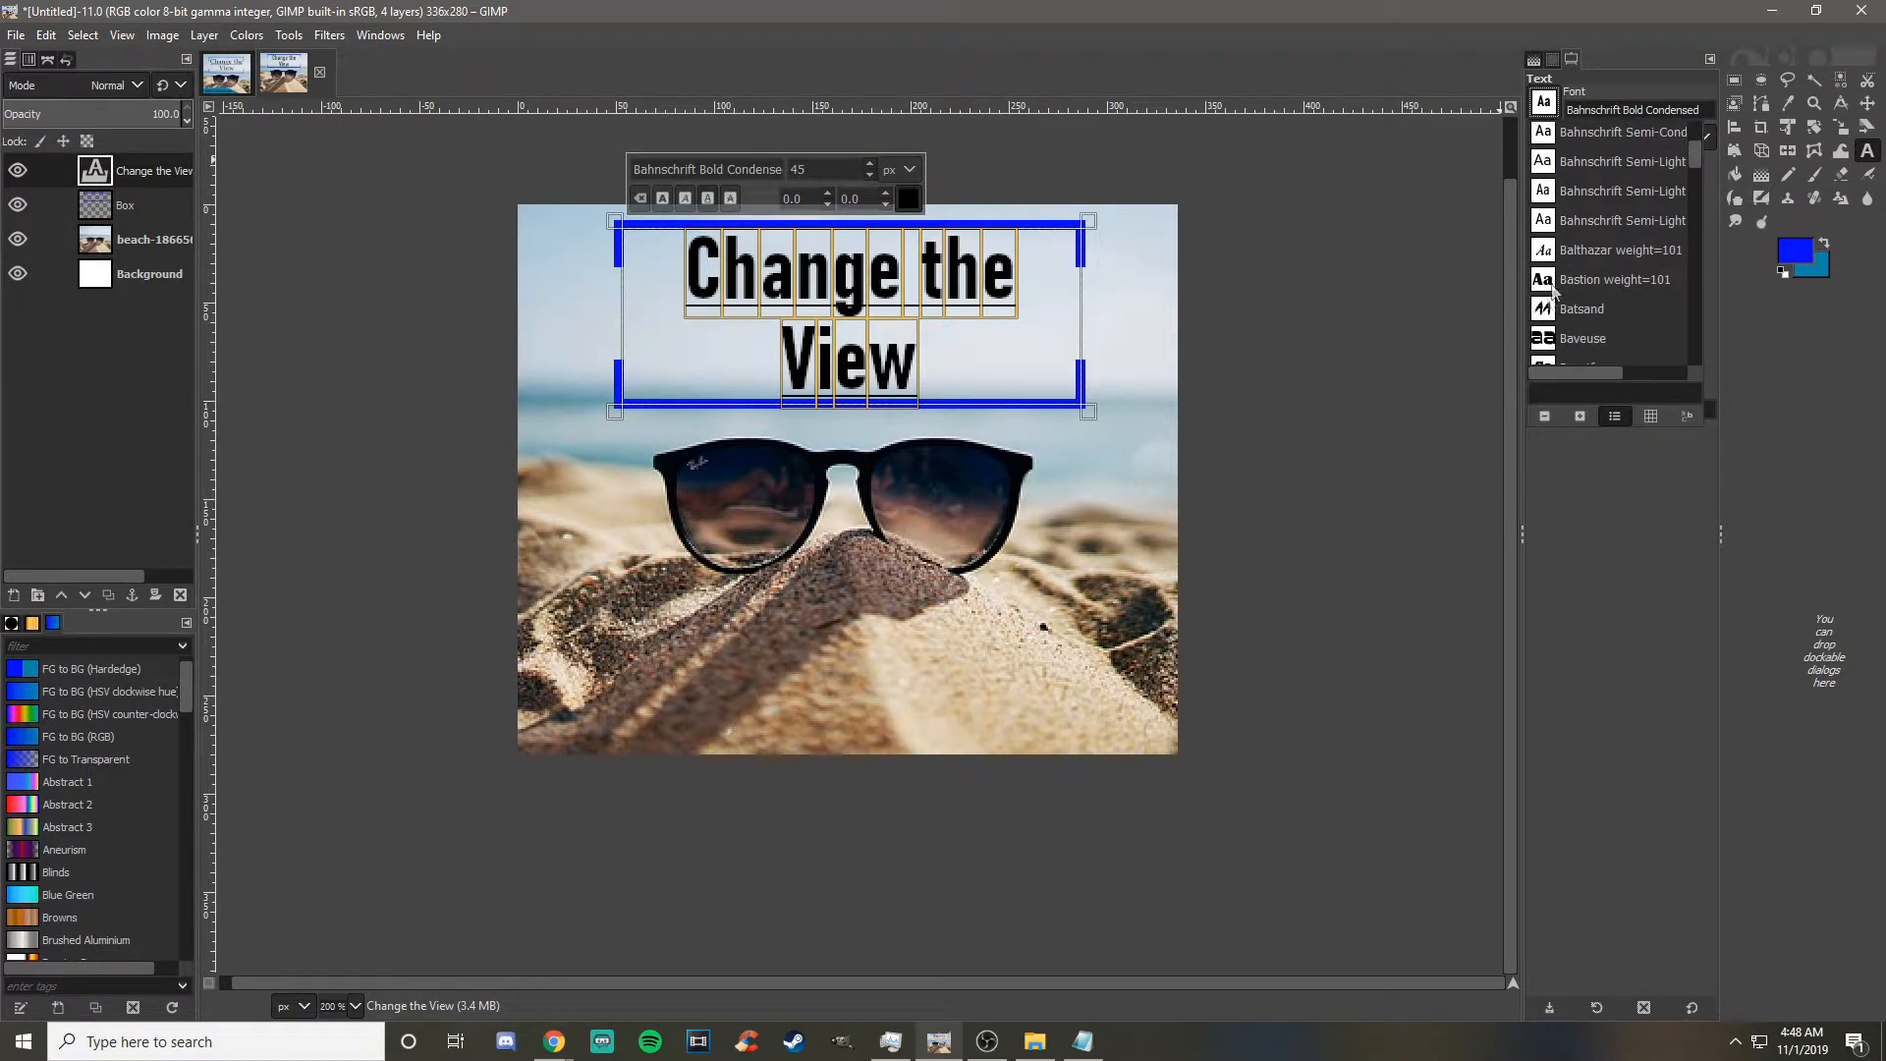
scroll(1554, 334, down, 1)
scroll(1552, 337, down, 2)
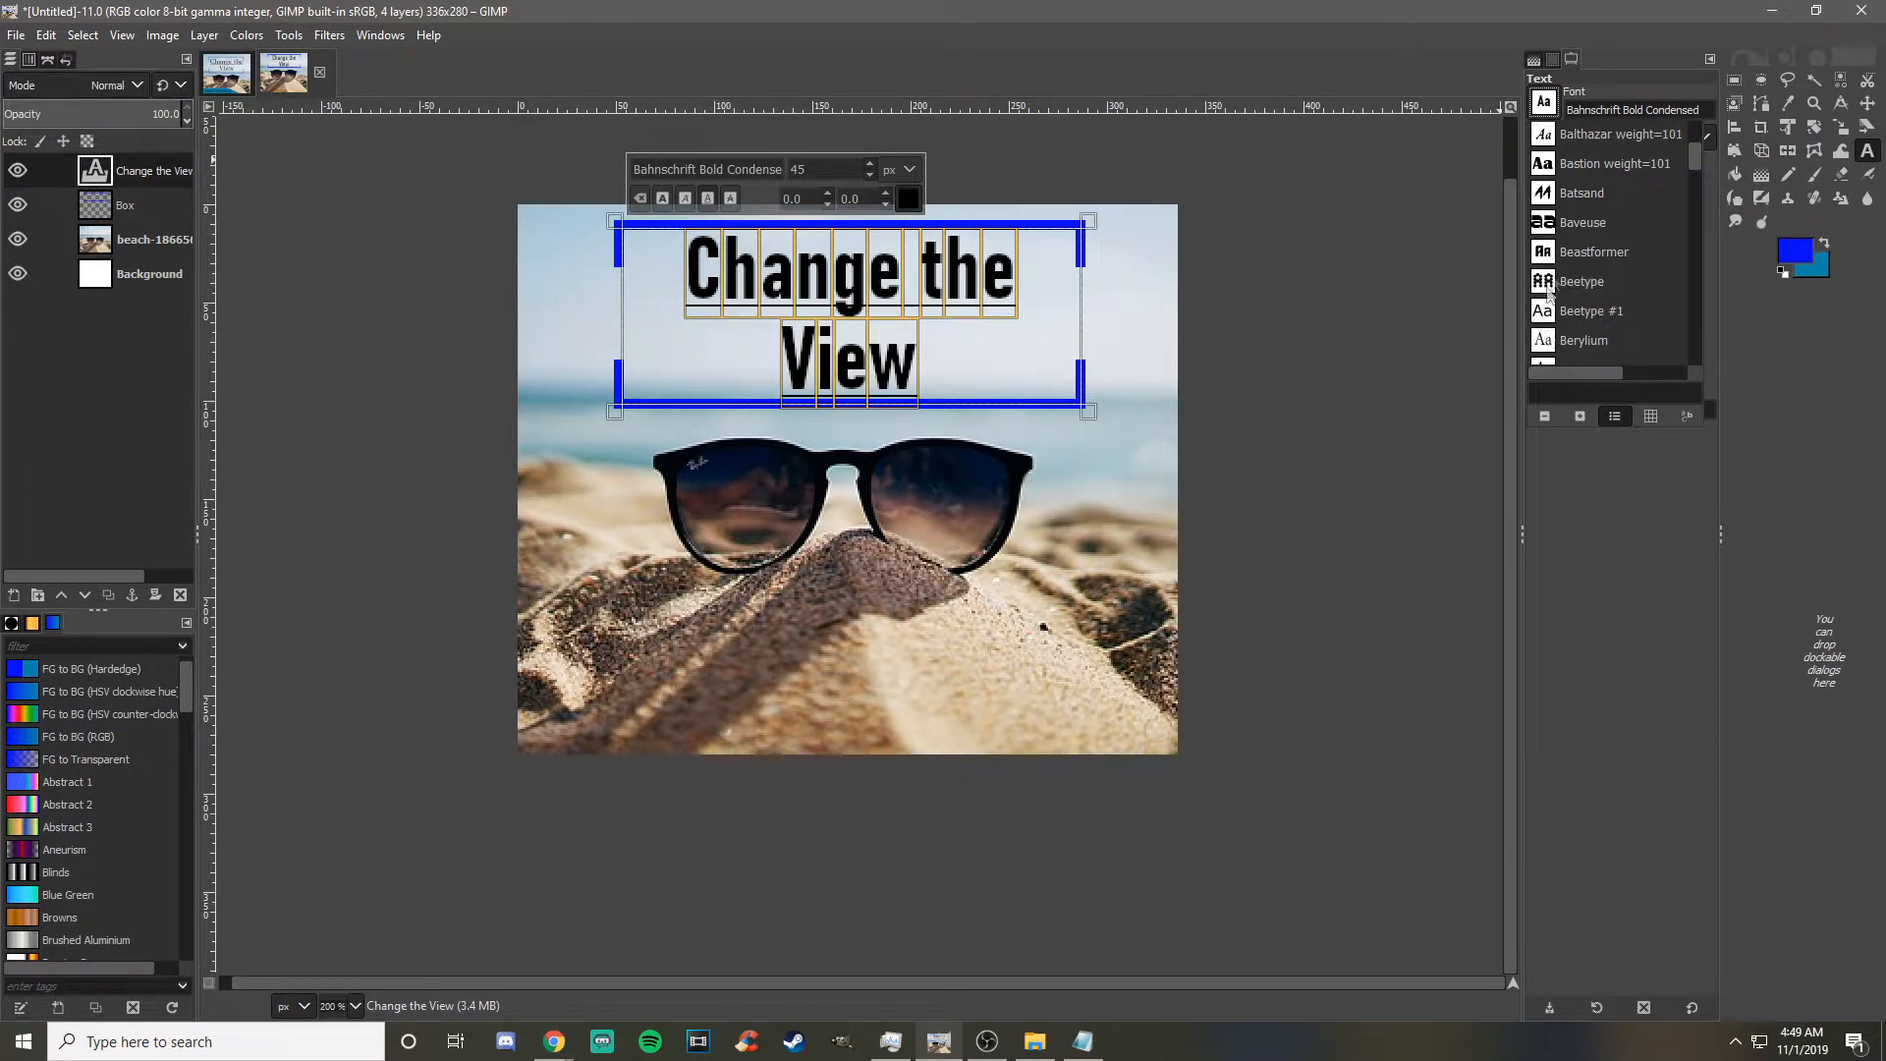
click(870, 177)
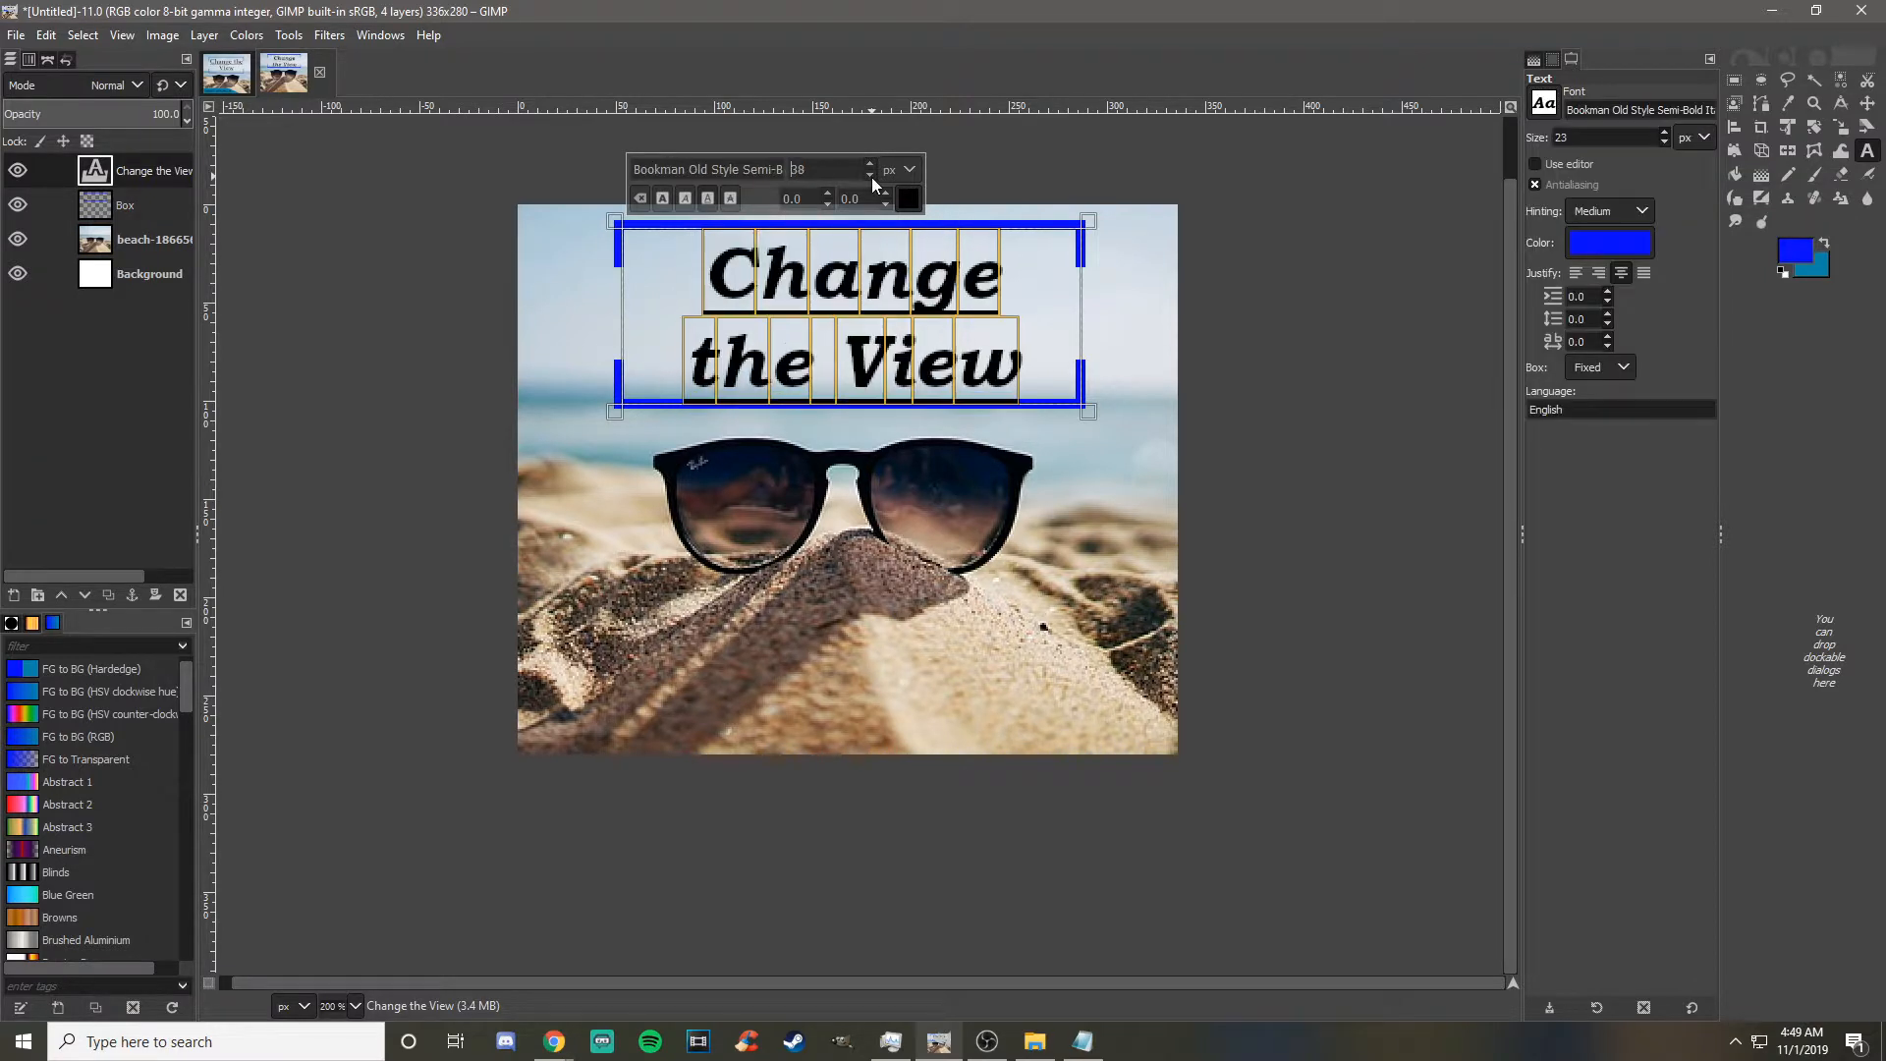
click(870, 176)
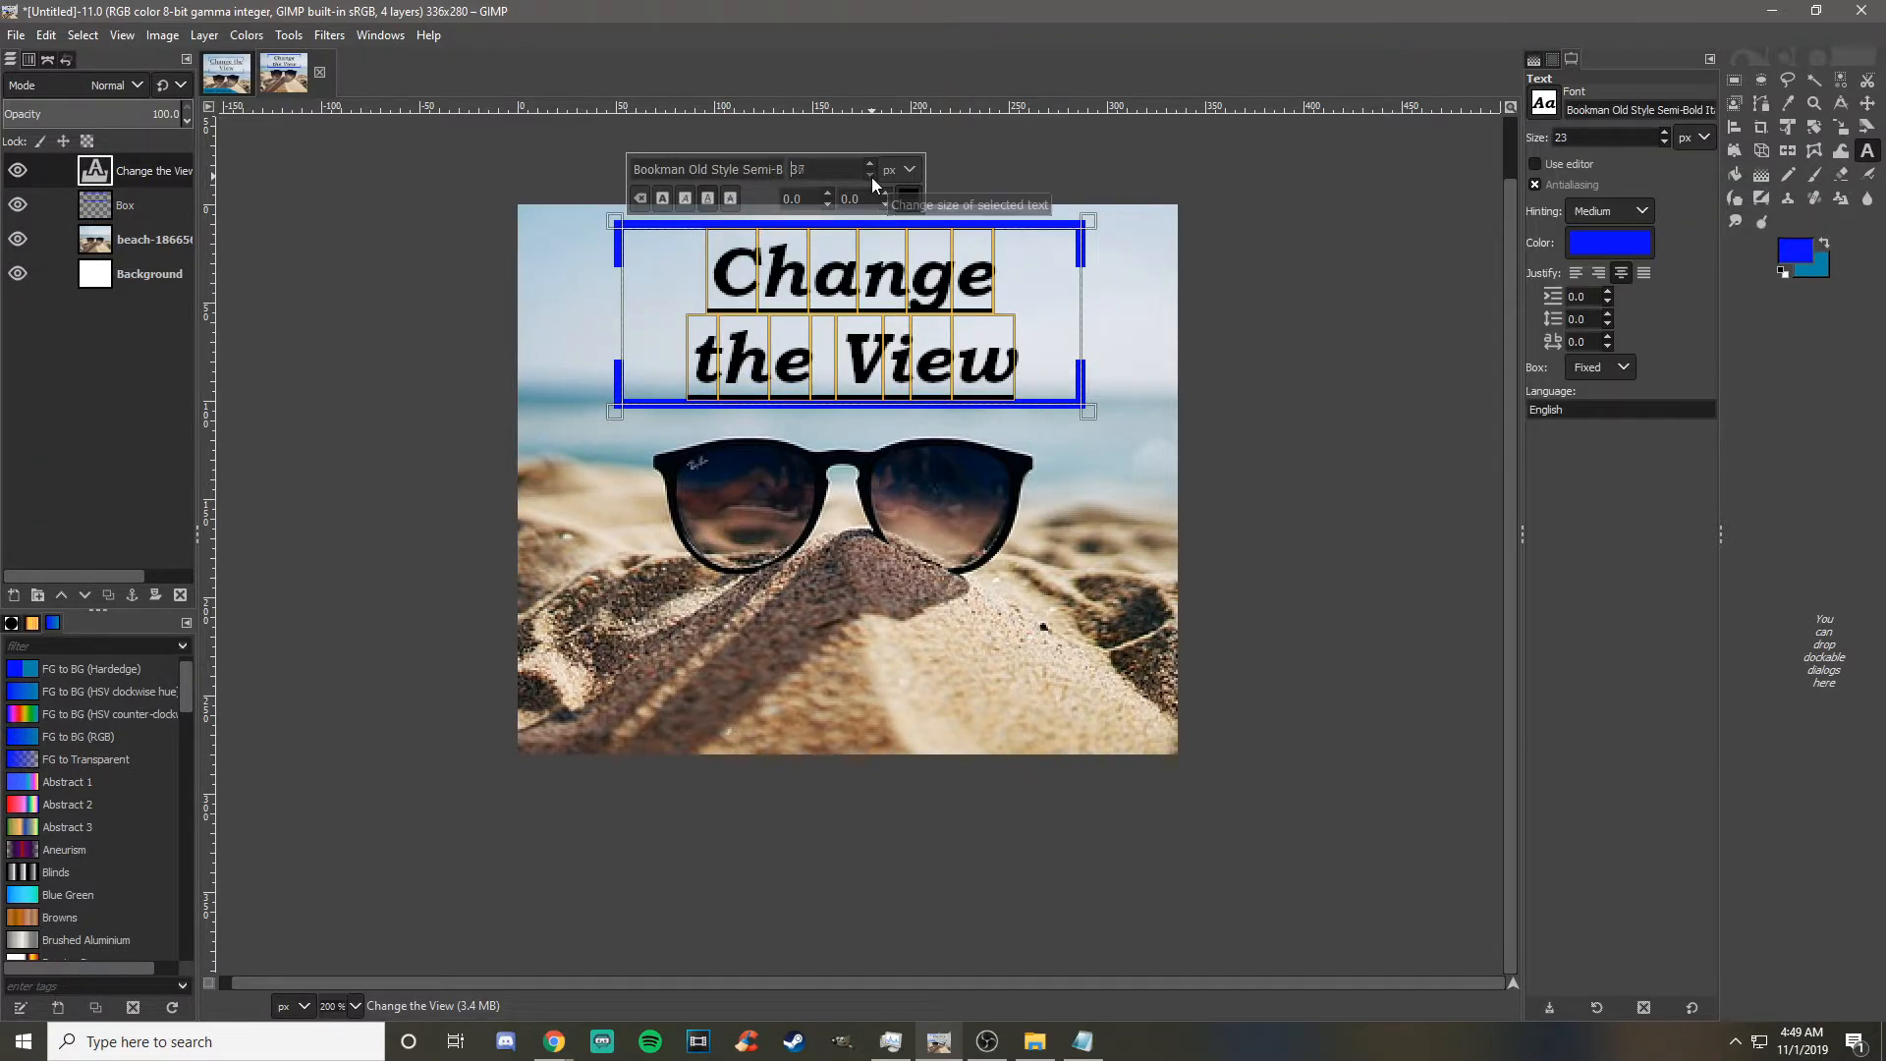
click(871, 177)
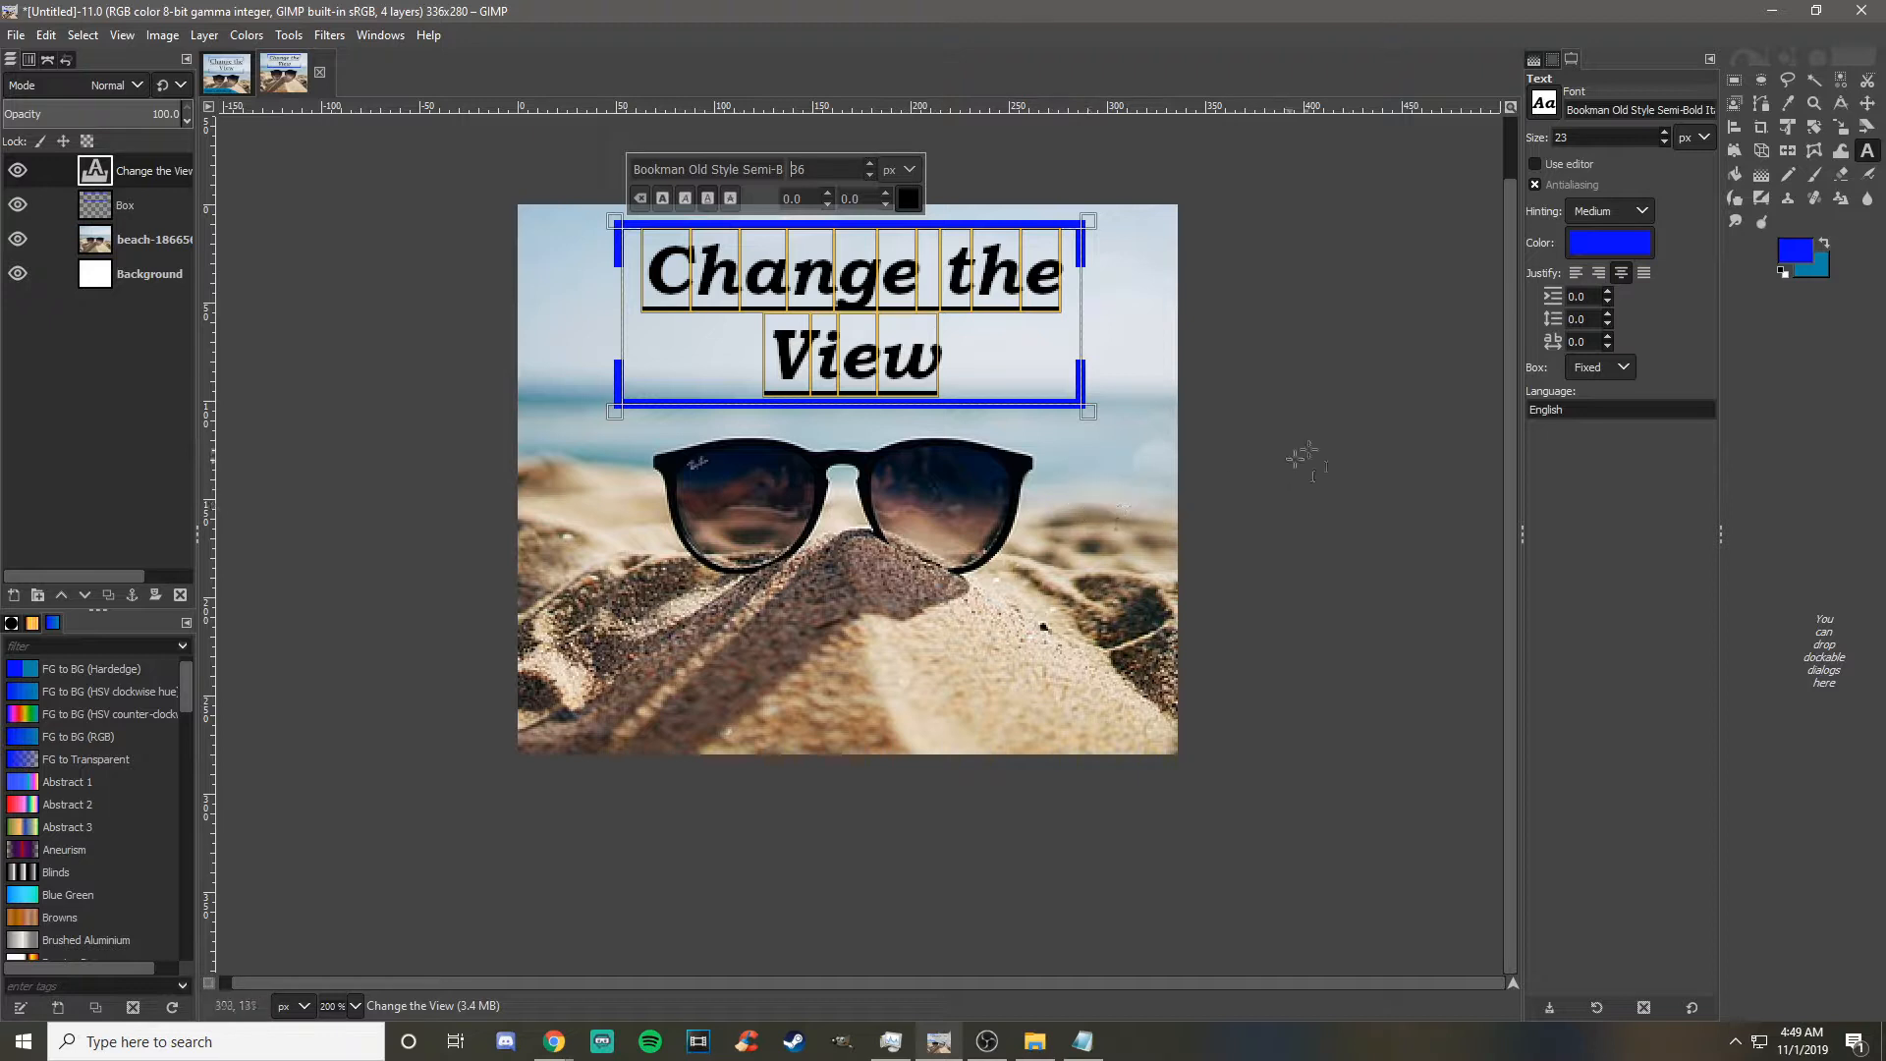
click(1294, 436)
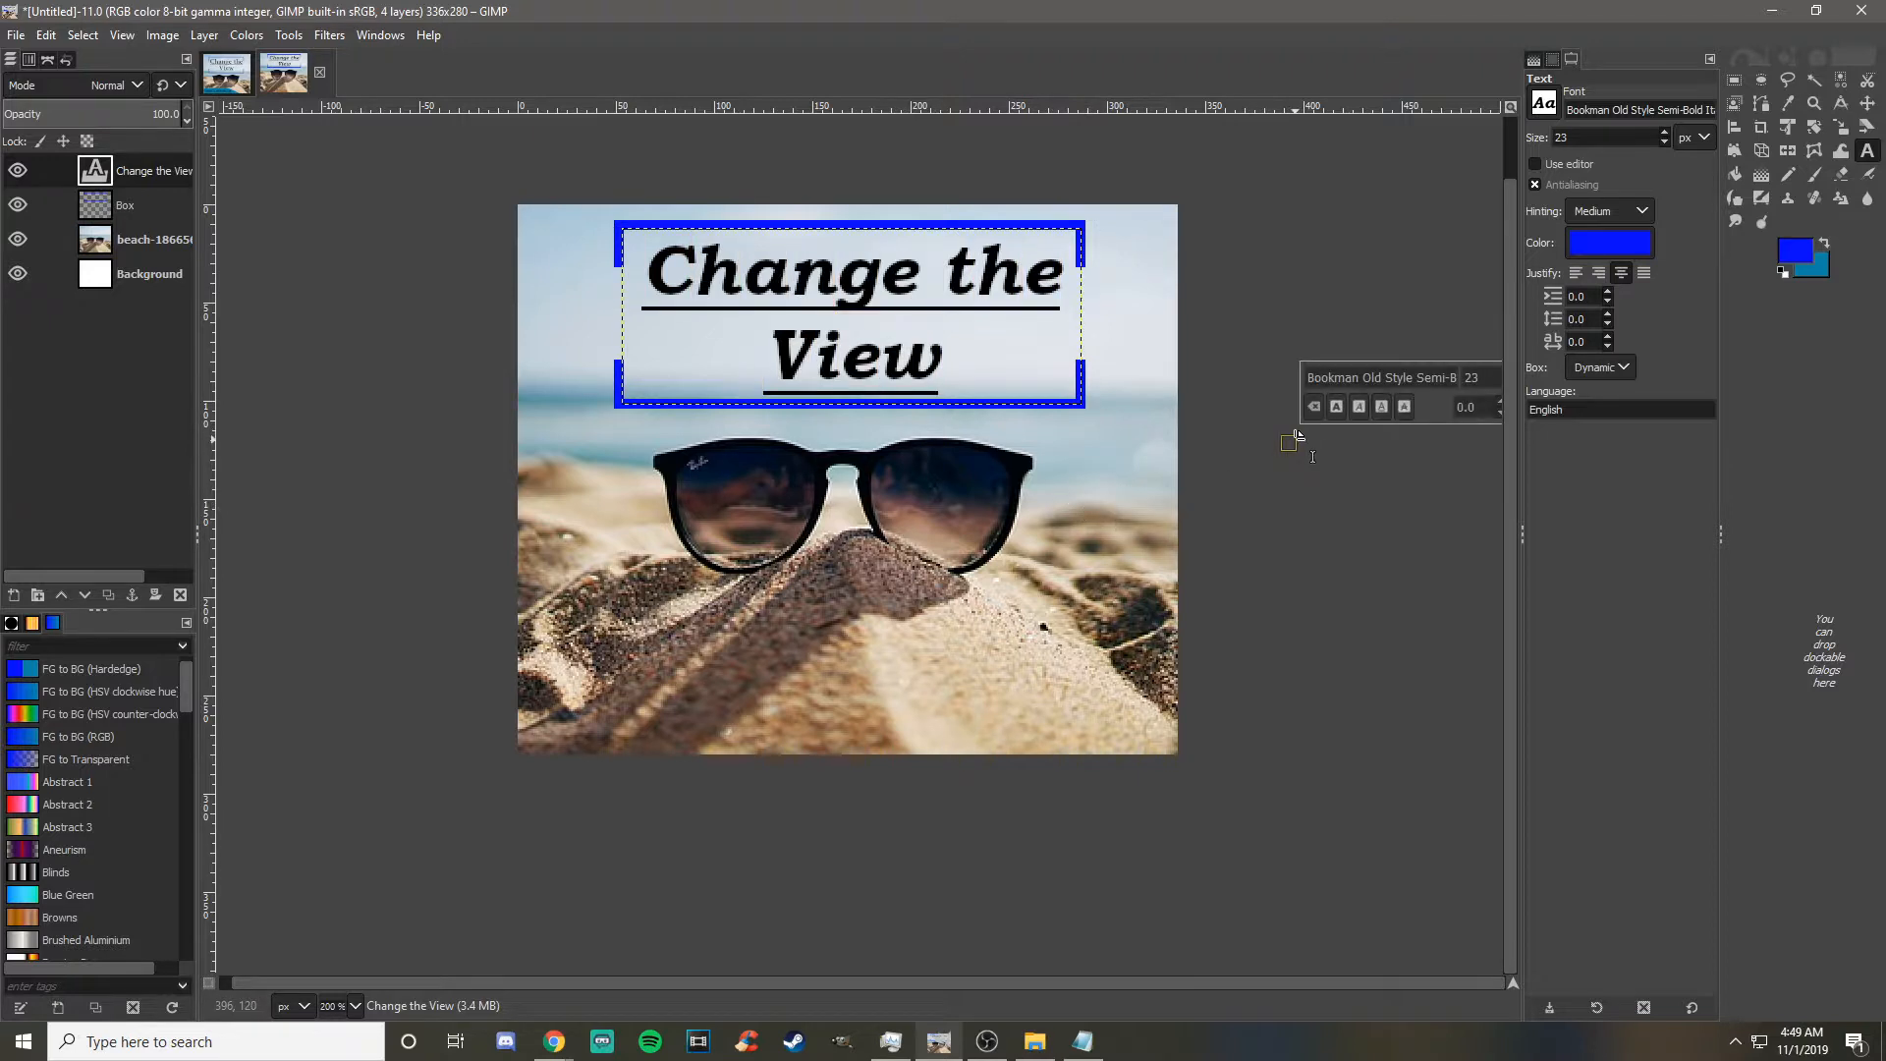
- Add a new transparent layer beneath the headline text layer and merge the text down into it
right_click(137, 177)
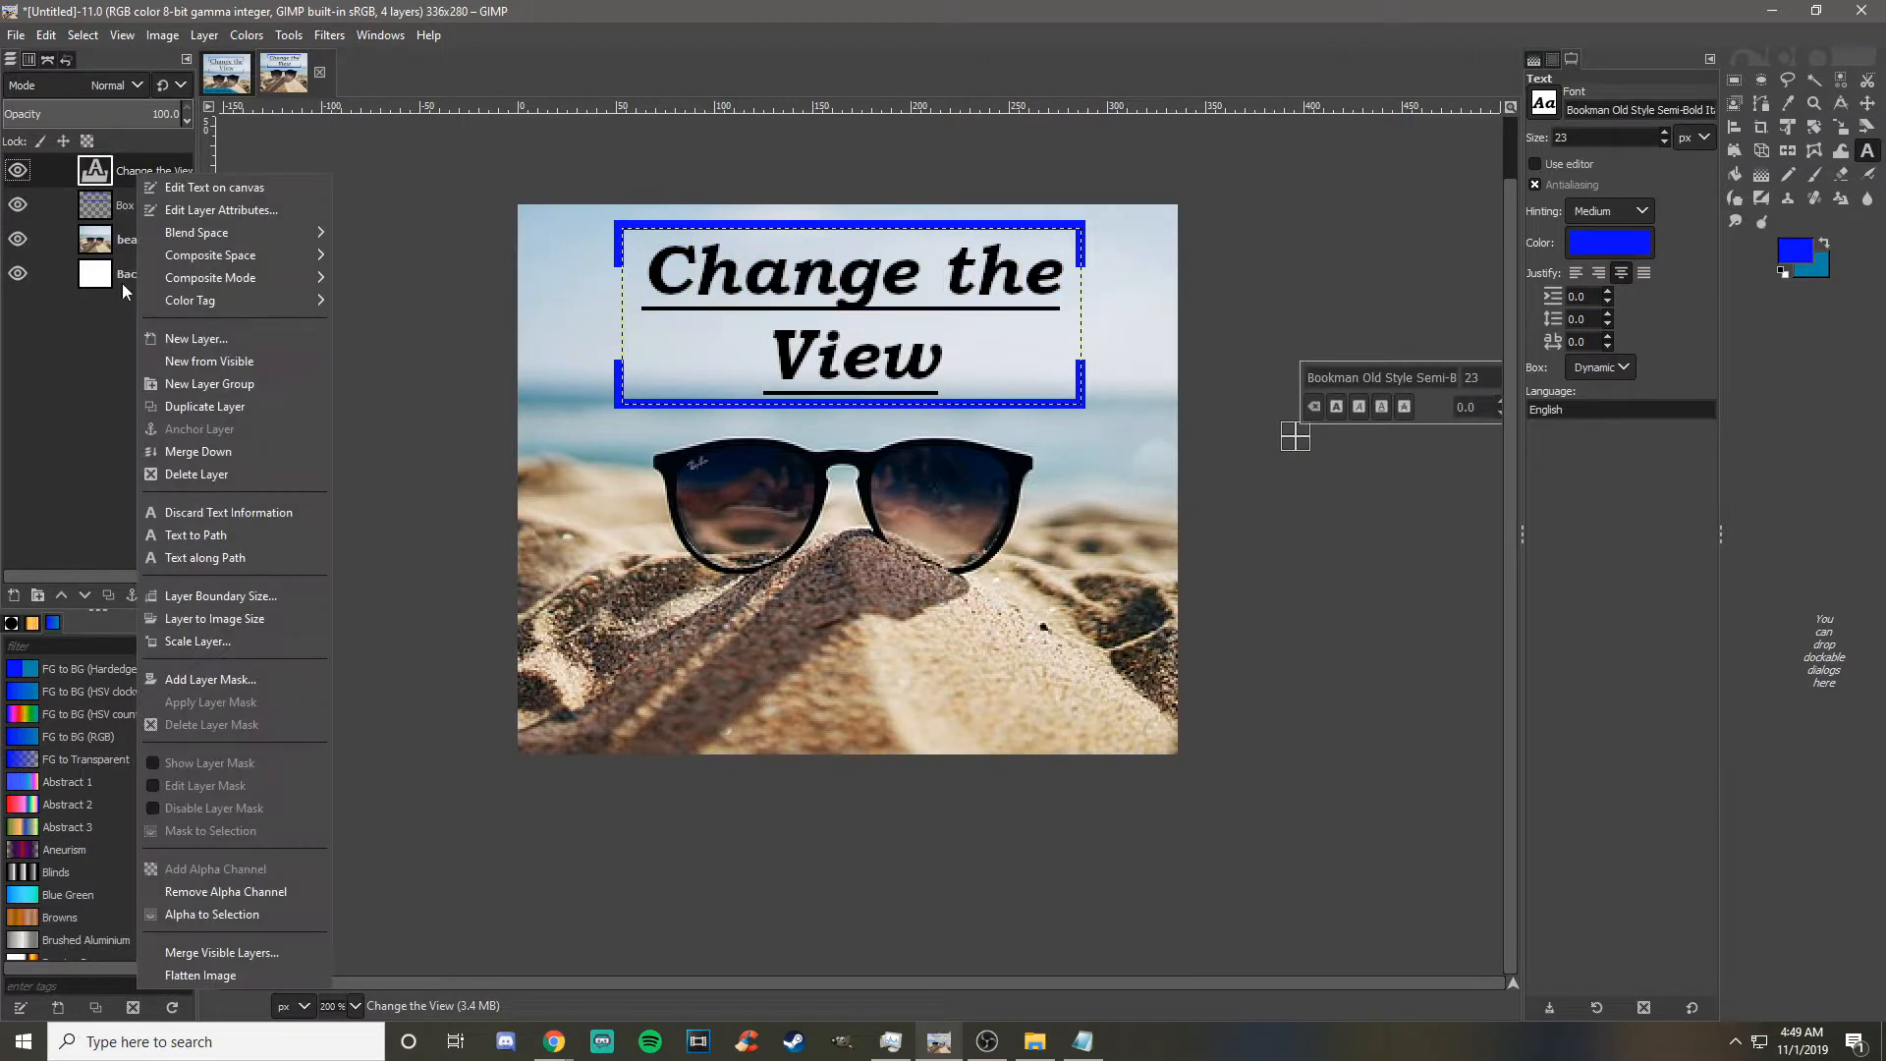
click(179, 342)
click(381, 587)
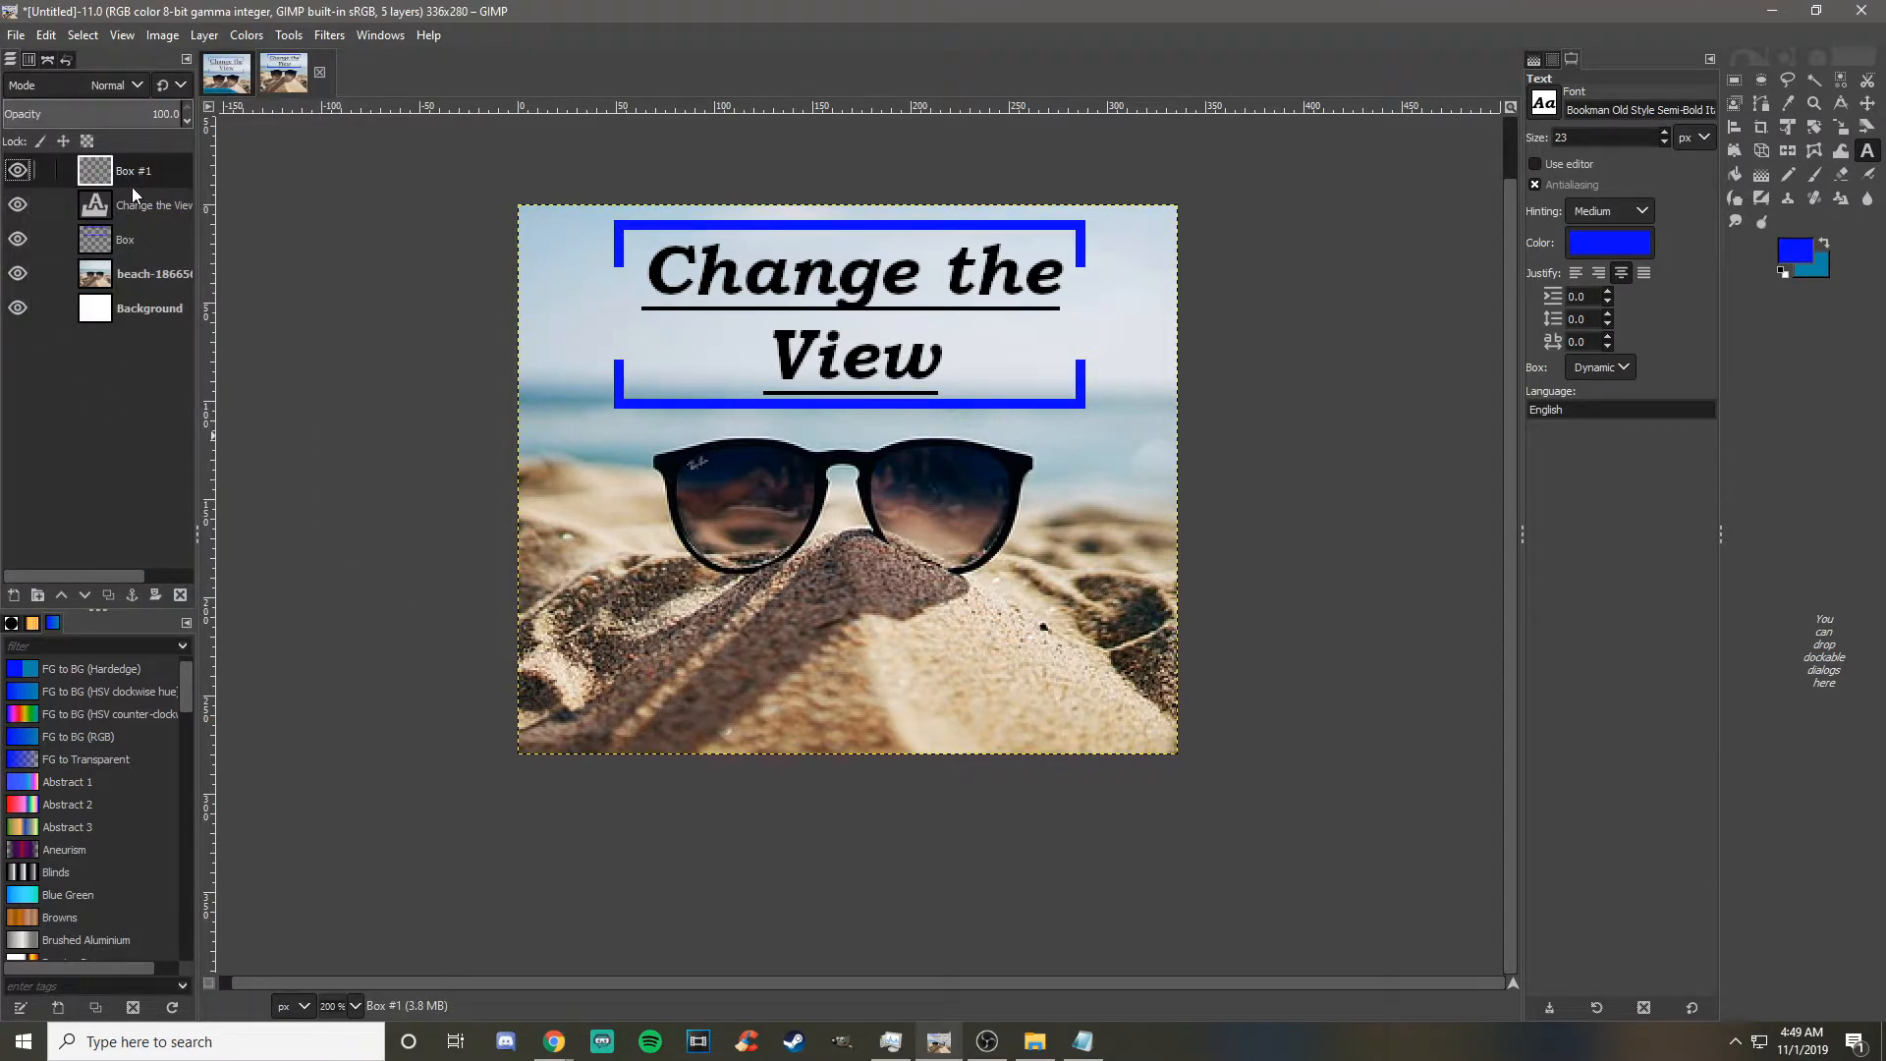
drag(133, 211, 121, 177)
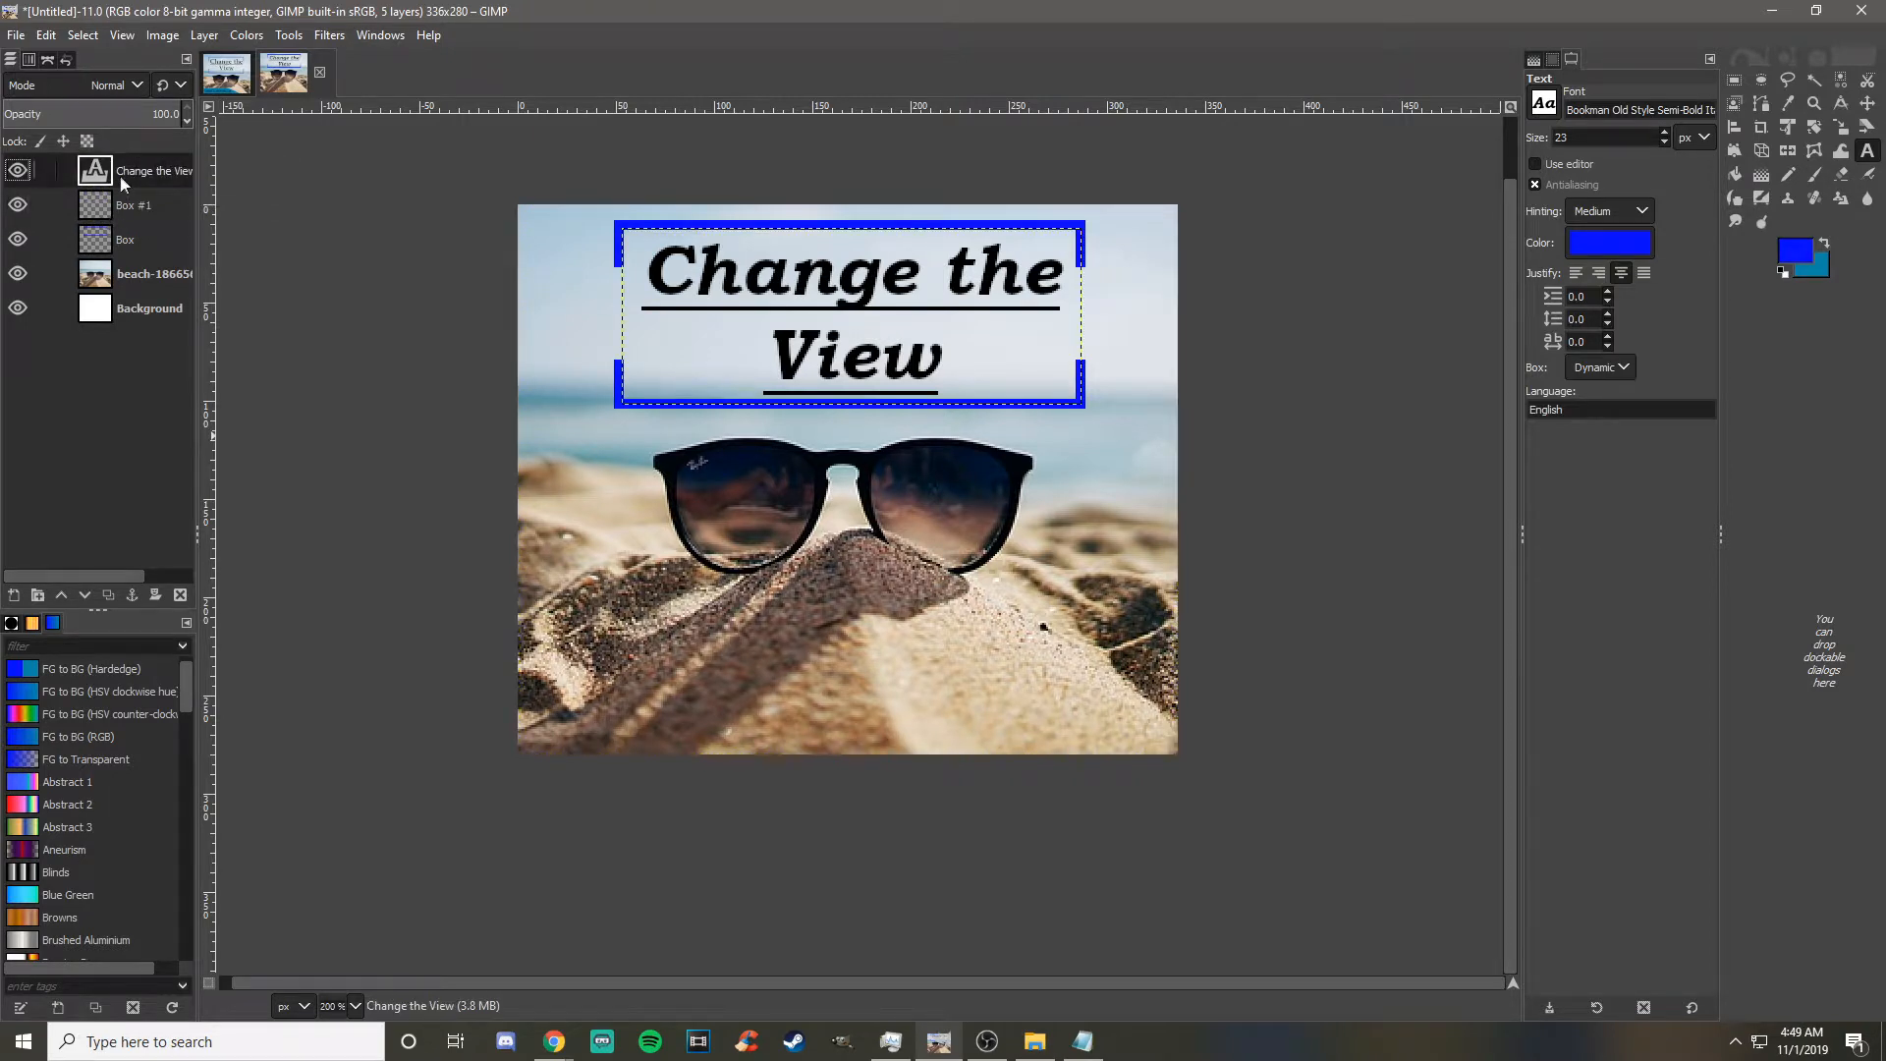
right_click(121, 182)
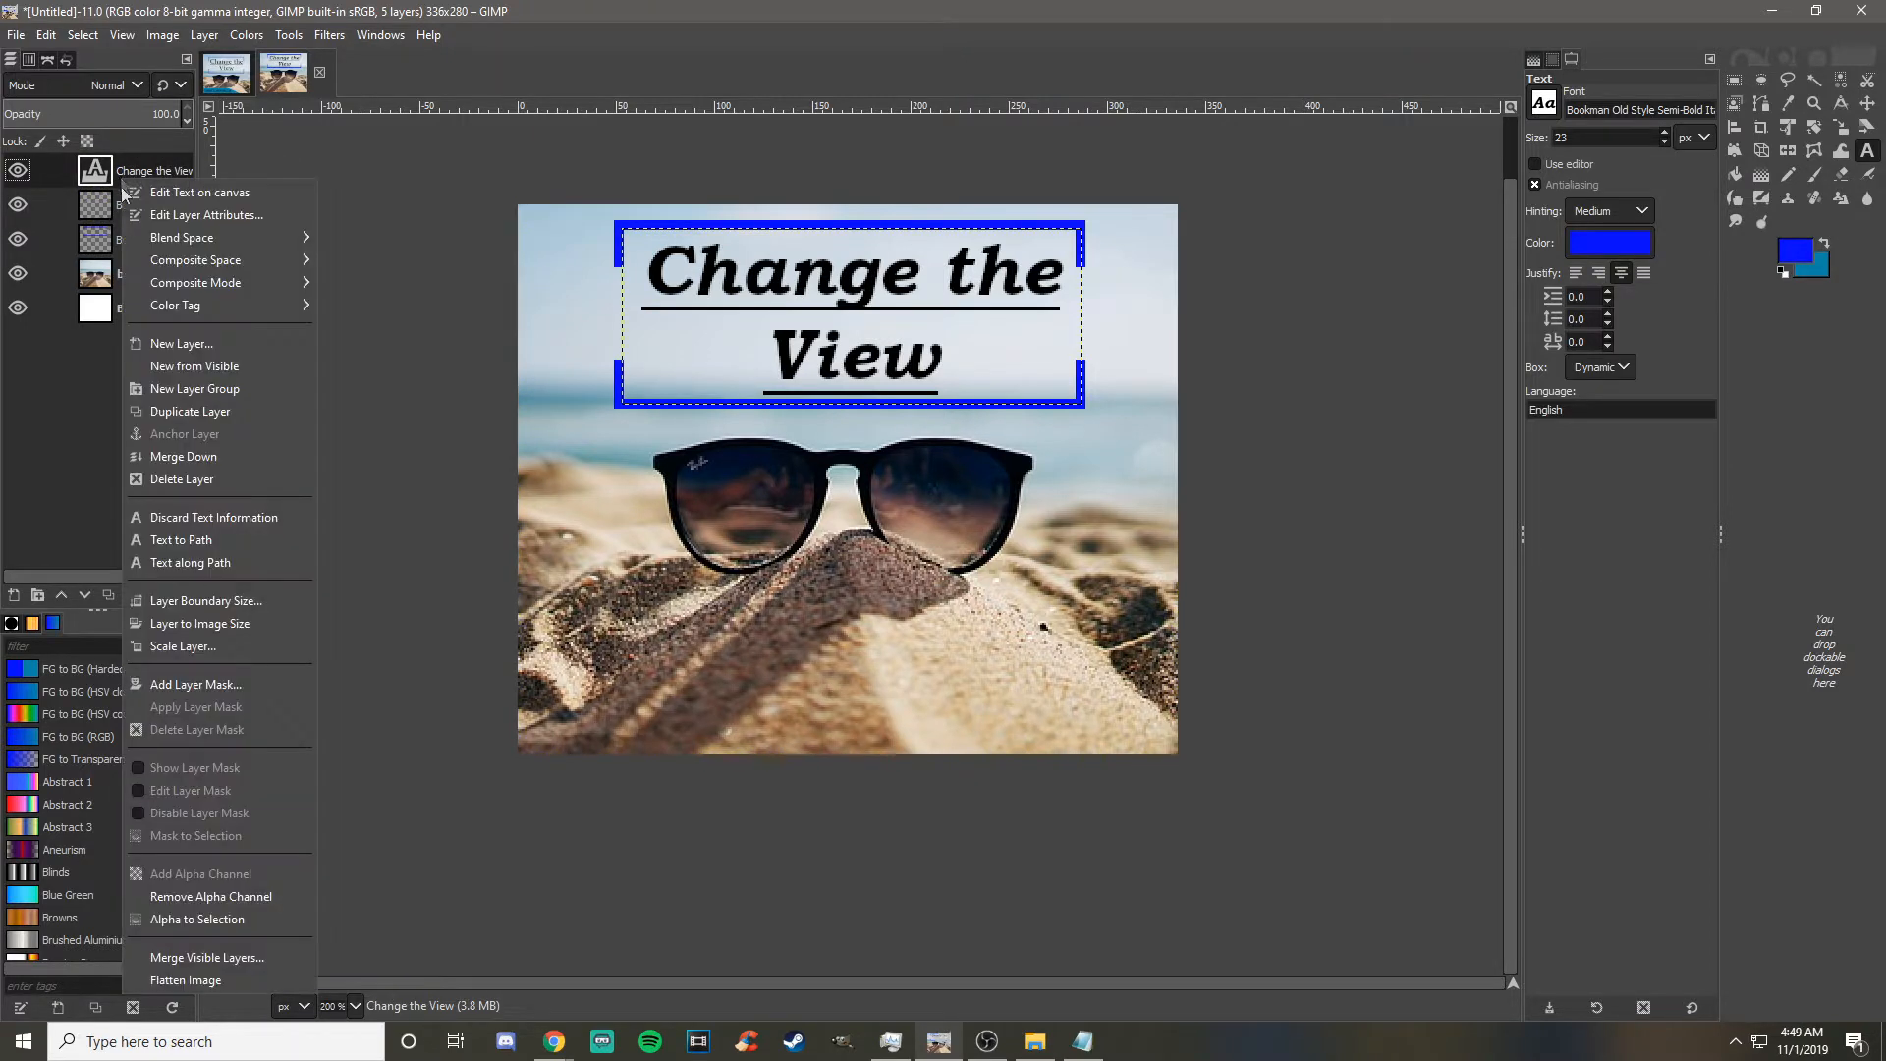
click(179, 454)
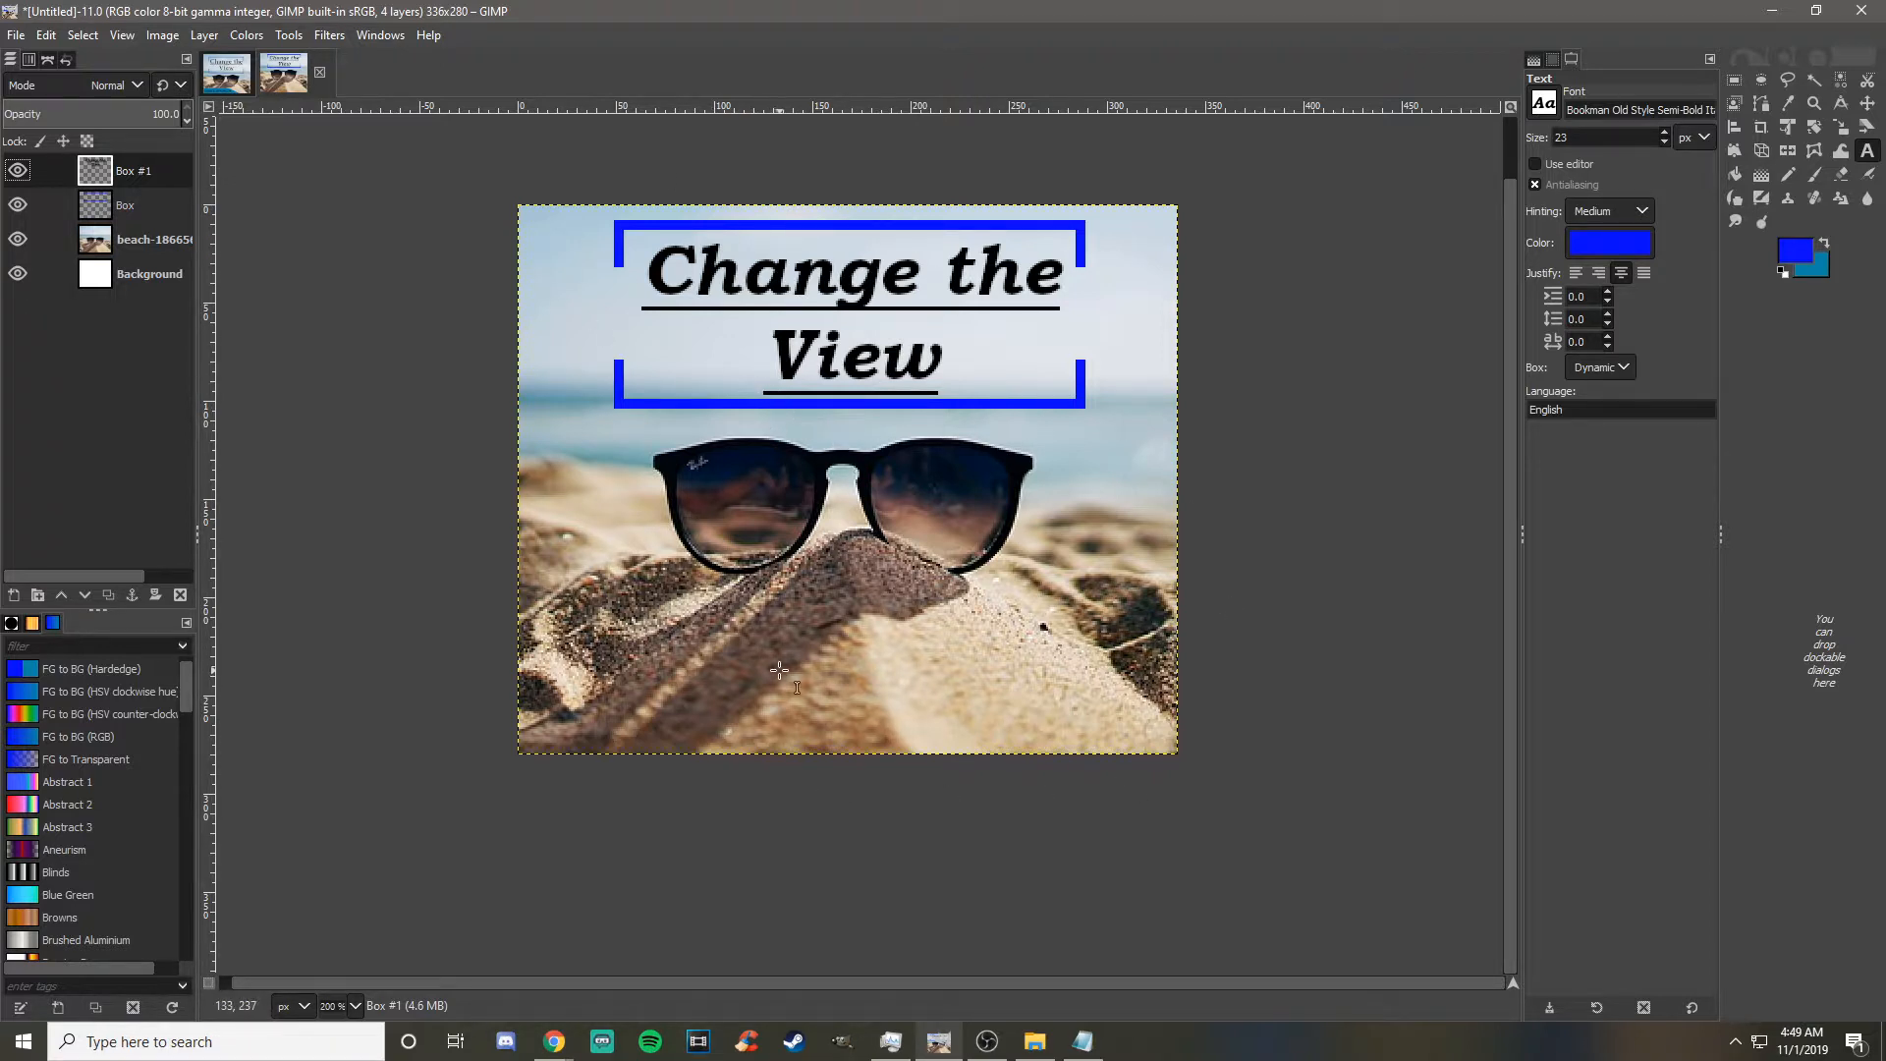
- Create a 336 × 280 px transparent layer named "Bottom Panel"
right_click(97, 340)
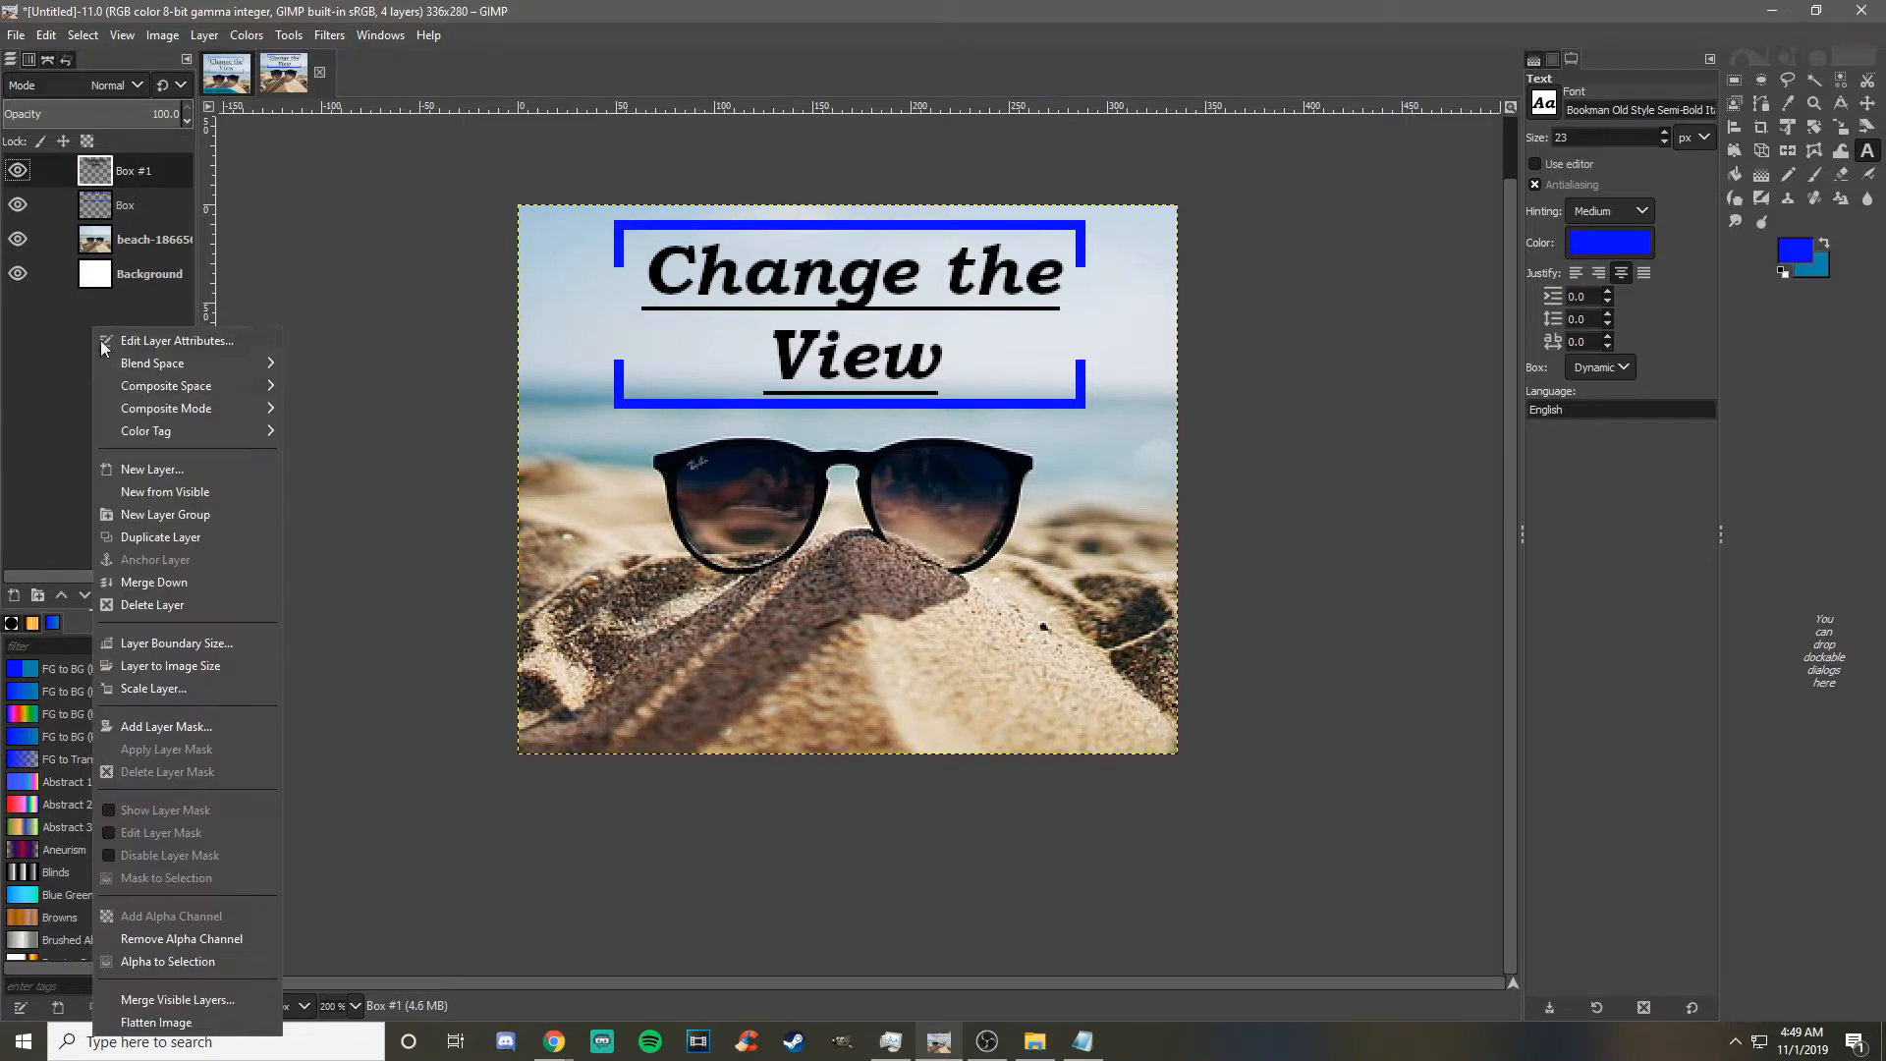
click(151, 473)
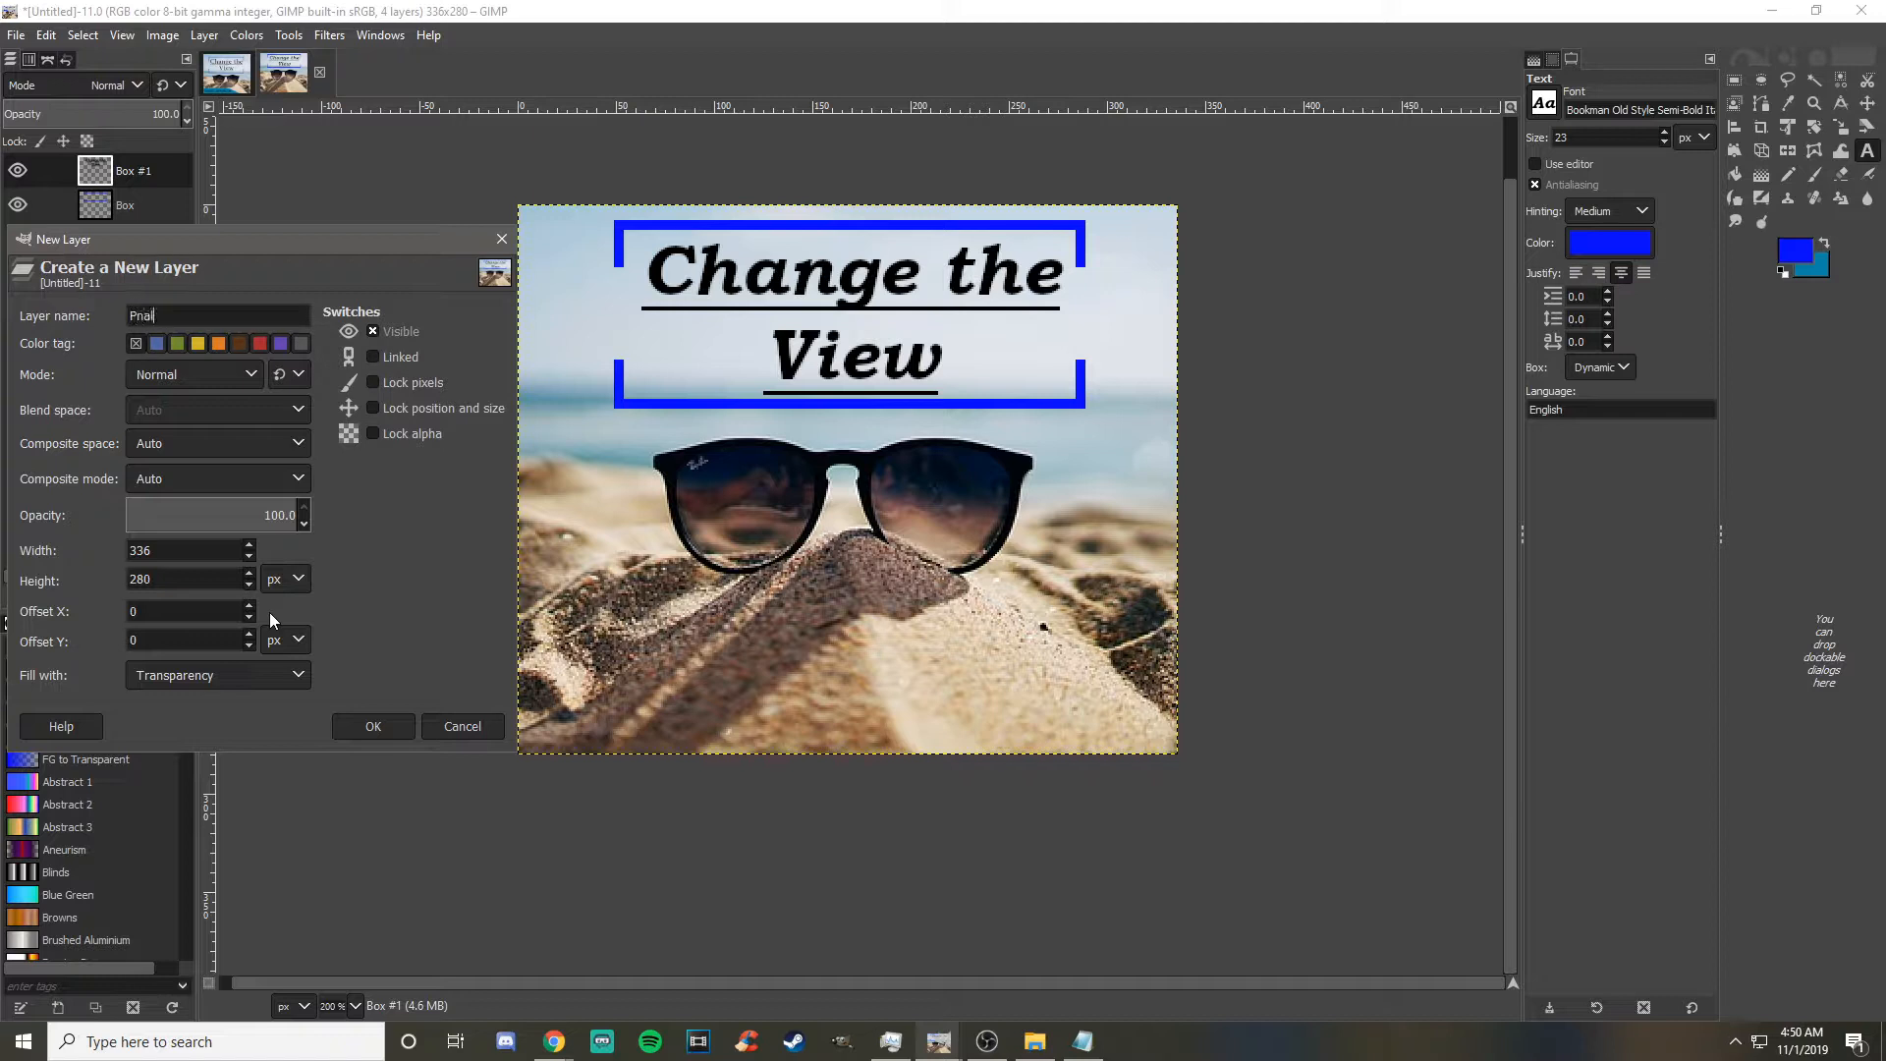
text(Bottom Panel)
click(373, 727)
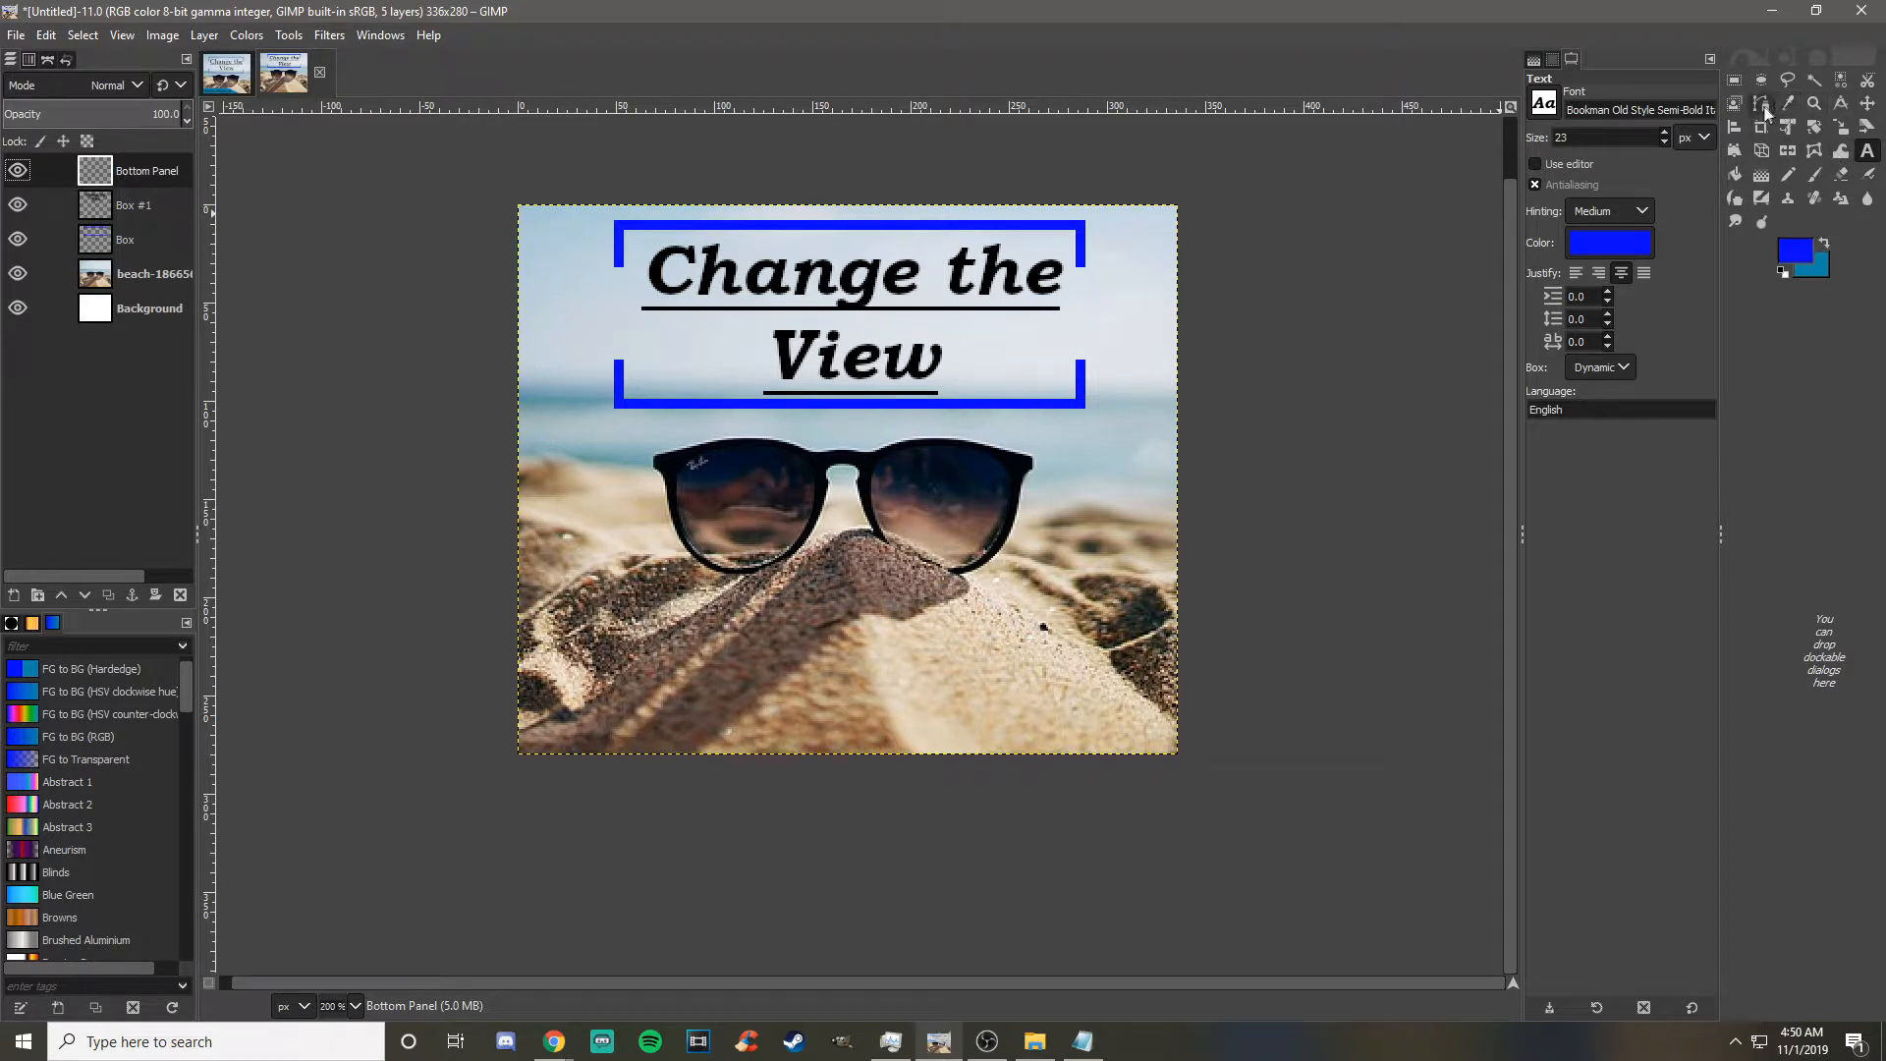
- Select a 270 × 60 px rectangle along the image's bottom edge, starting at its left edge, at position 0, 220
click(1737, 81)
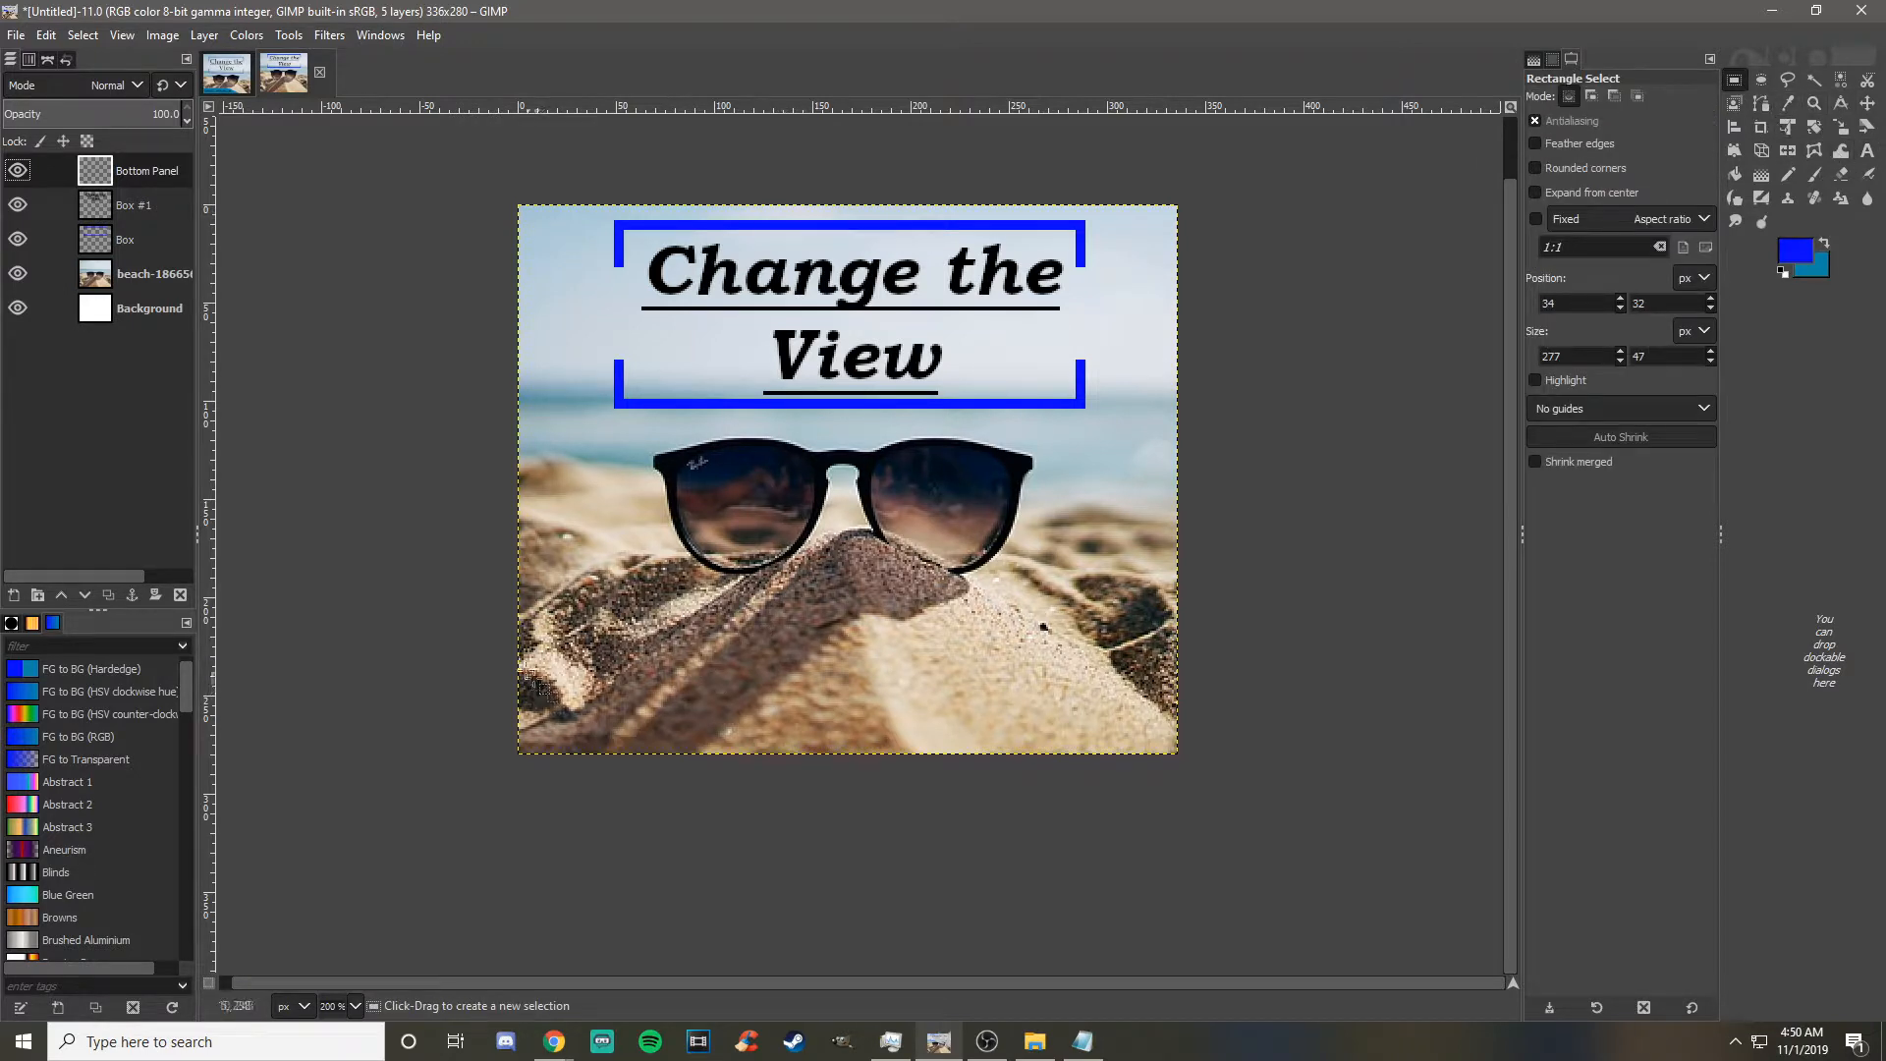
drag(517, 632, 1049, 757)
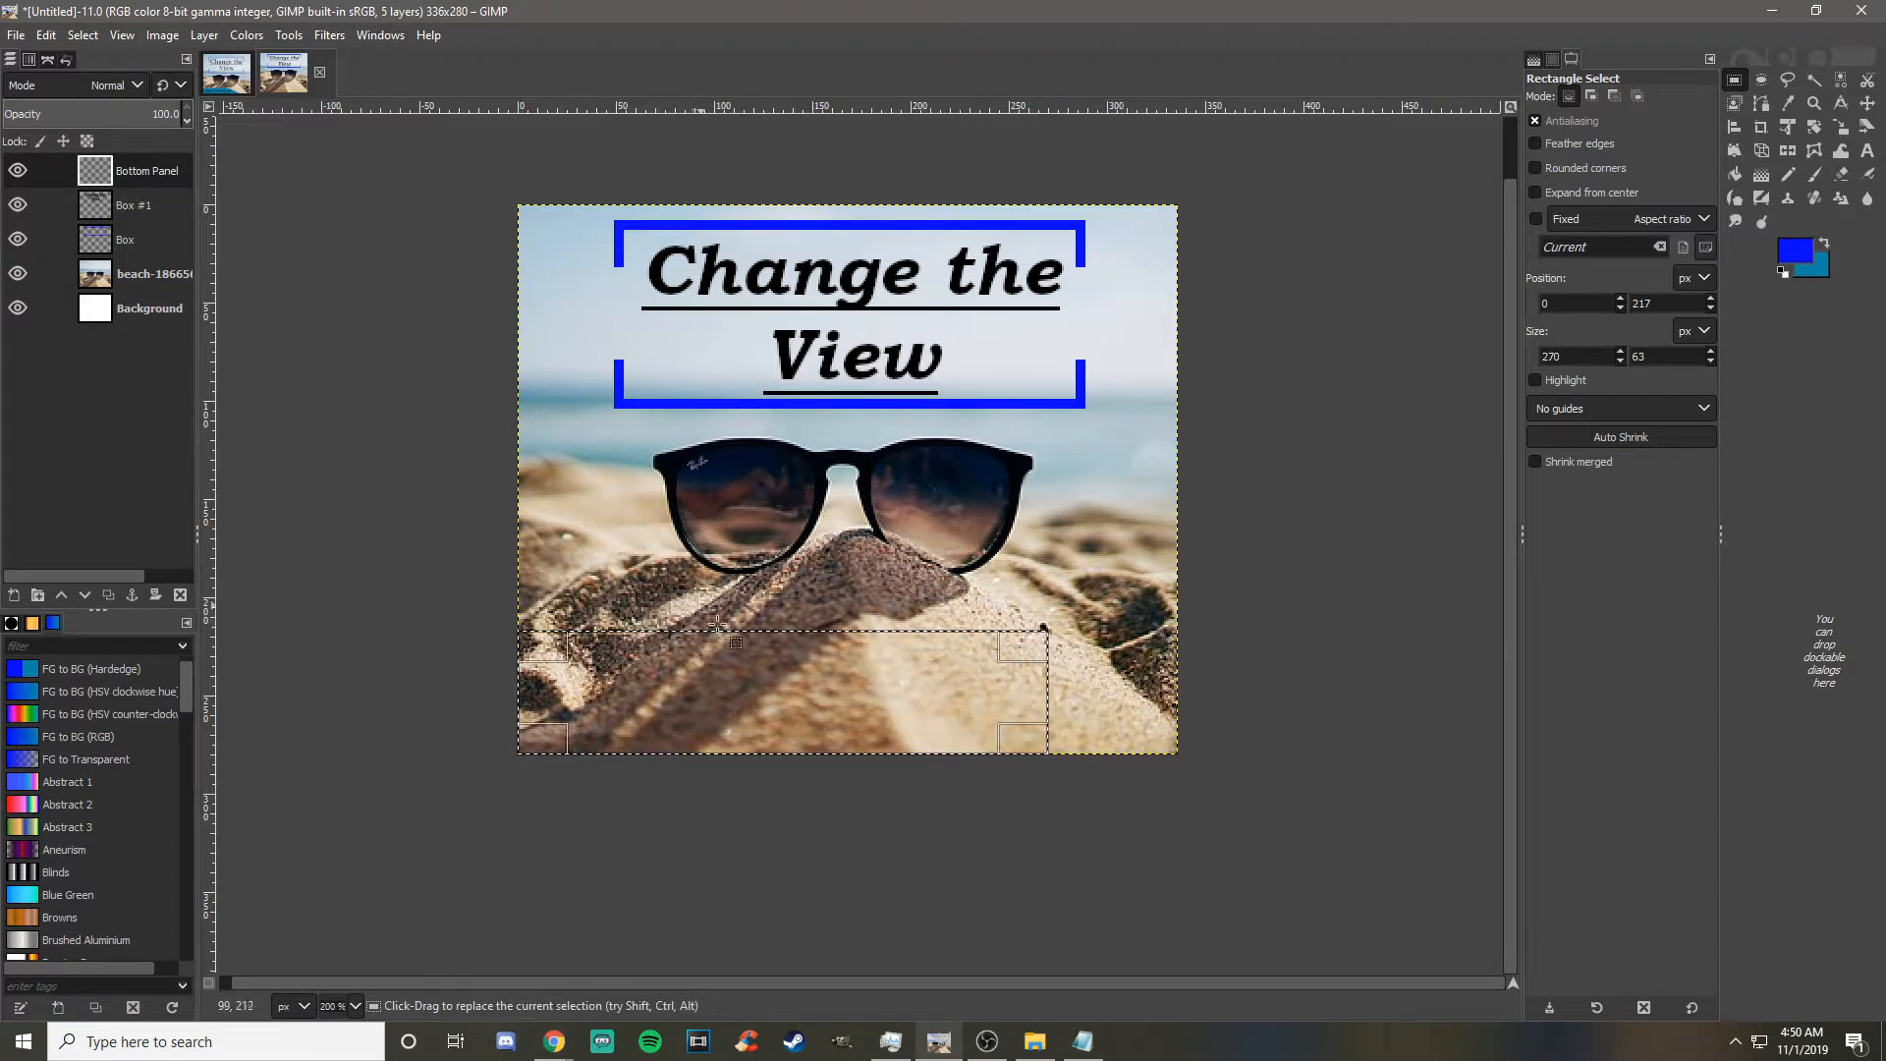
scroll(717, 624, up, 3)
scroll(717, 629, down, 2)
drag(717, 670, 716, 678)
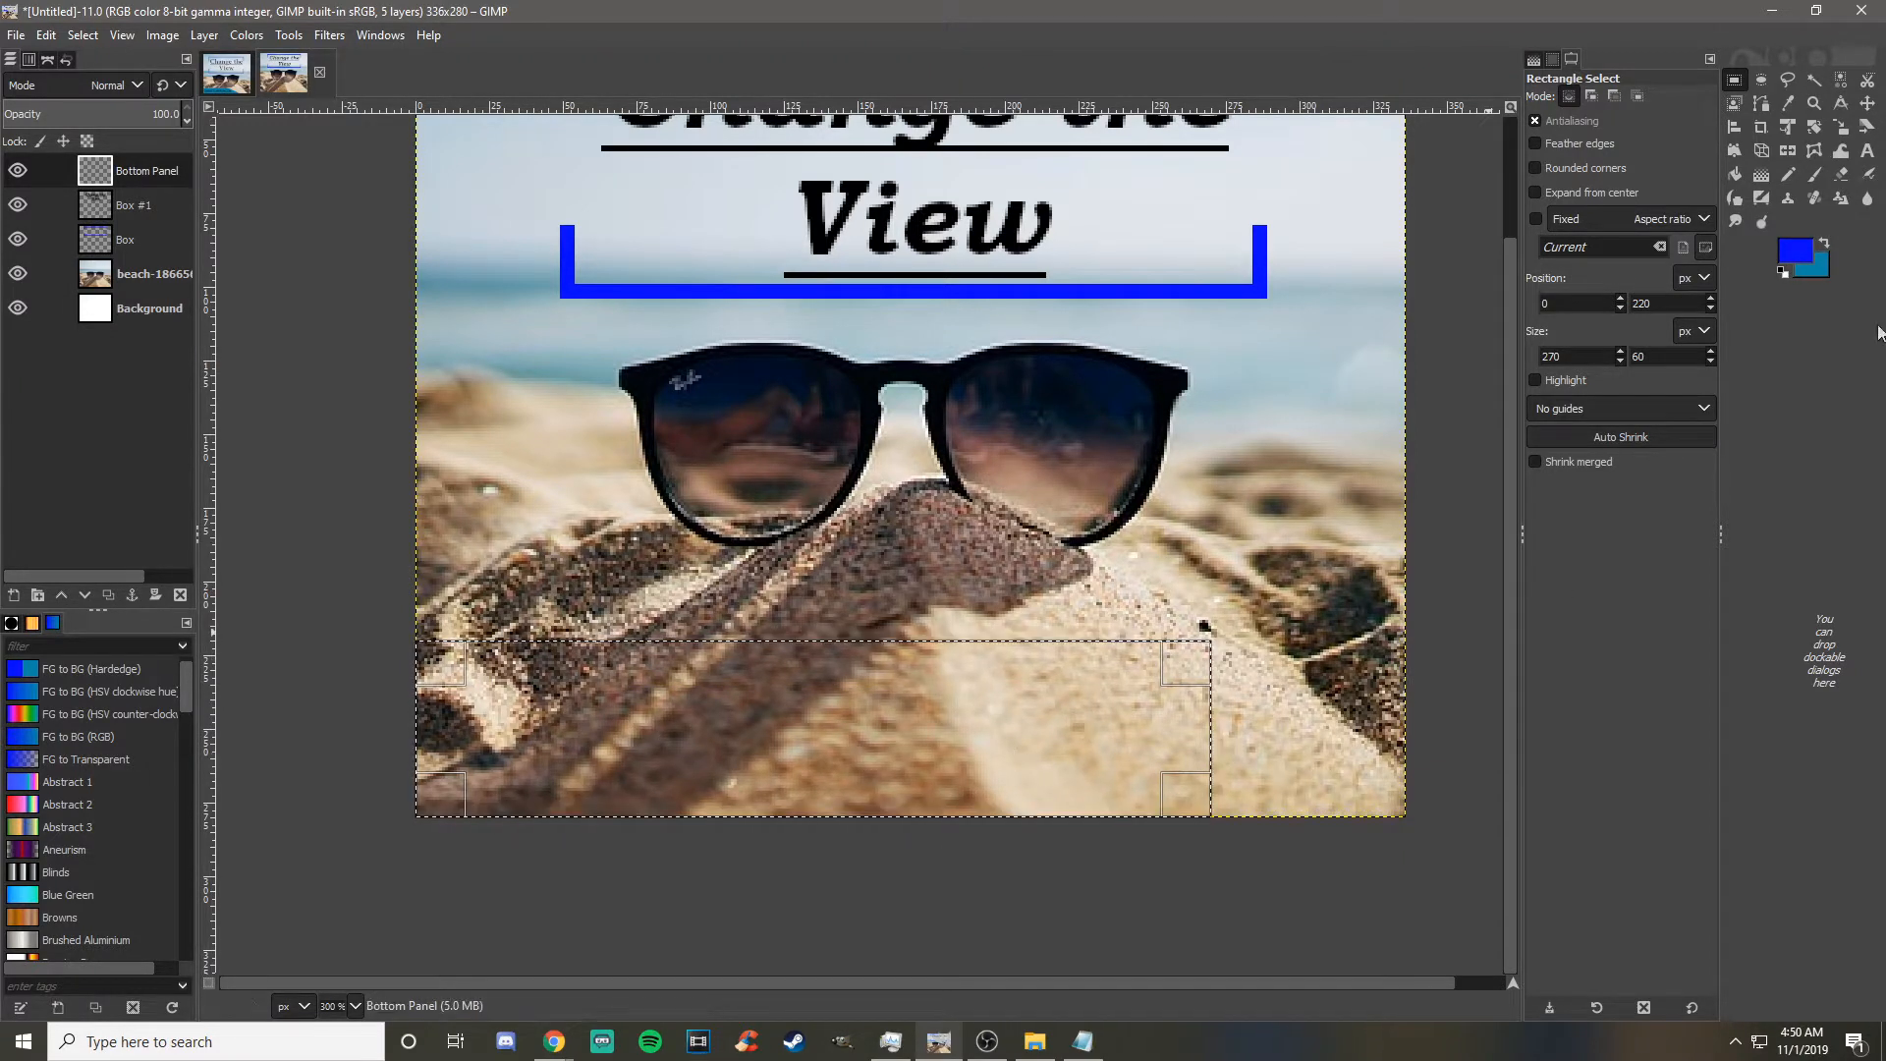
- Make the teal blue the foreground color and bucket-fill the rectangular selection with it on the Bottom Panel layer
click(1821, 246)
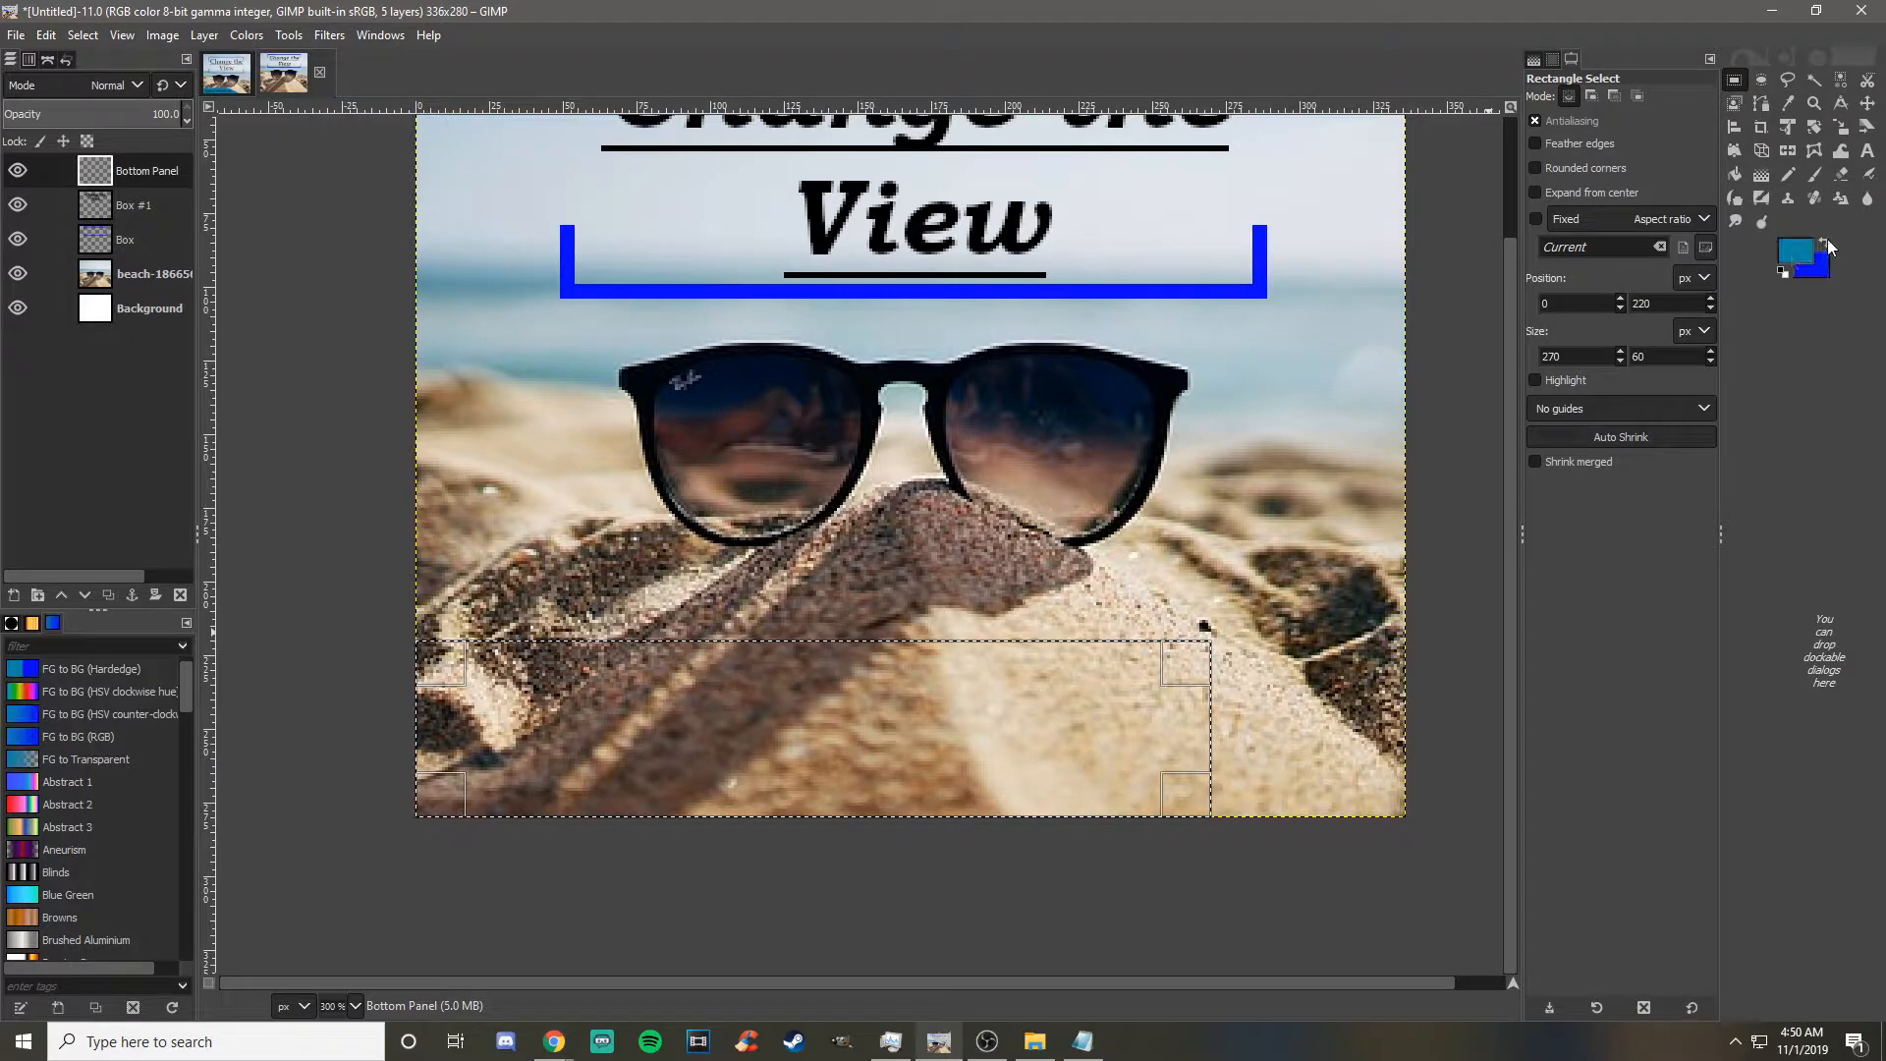
click(1788, 174)
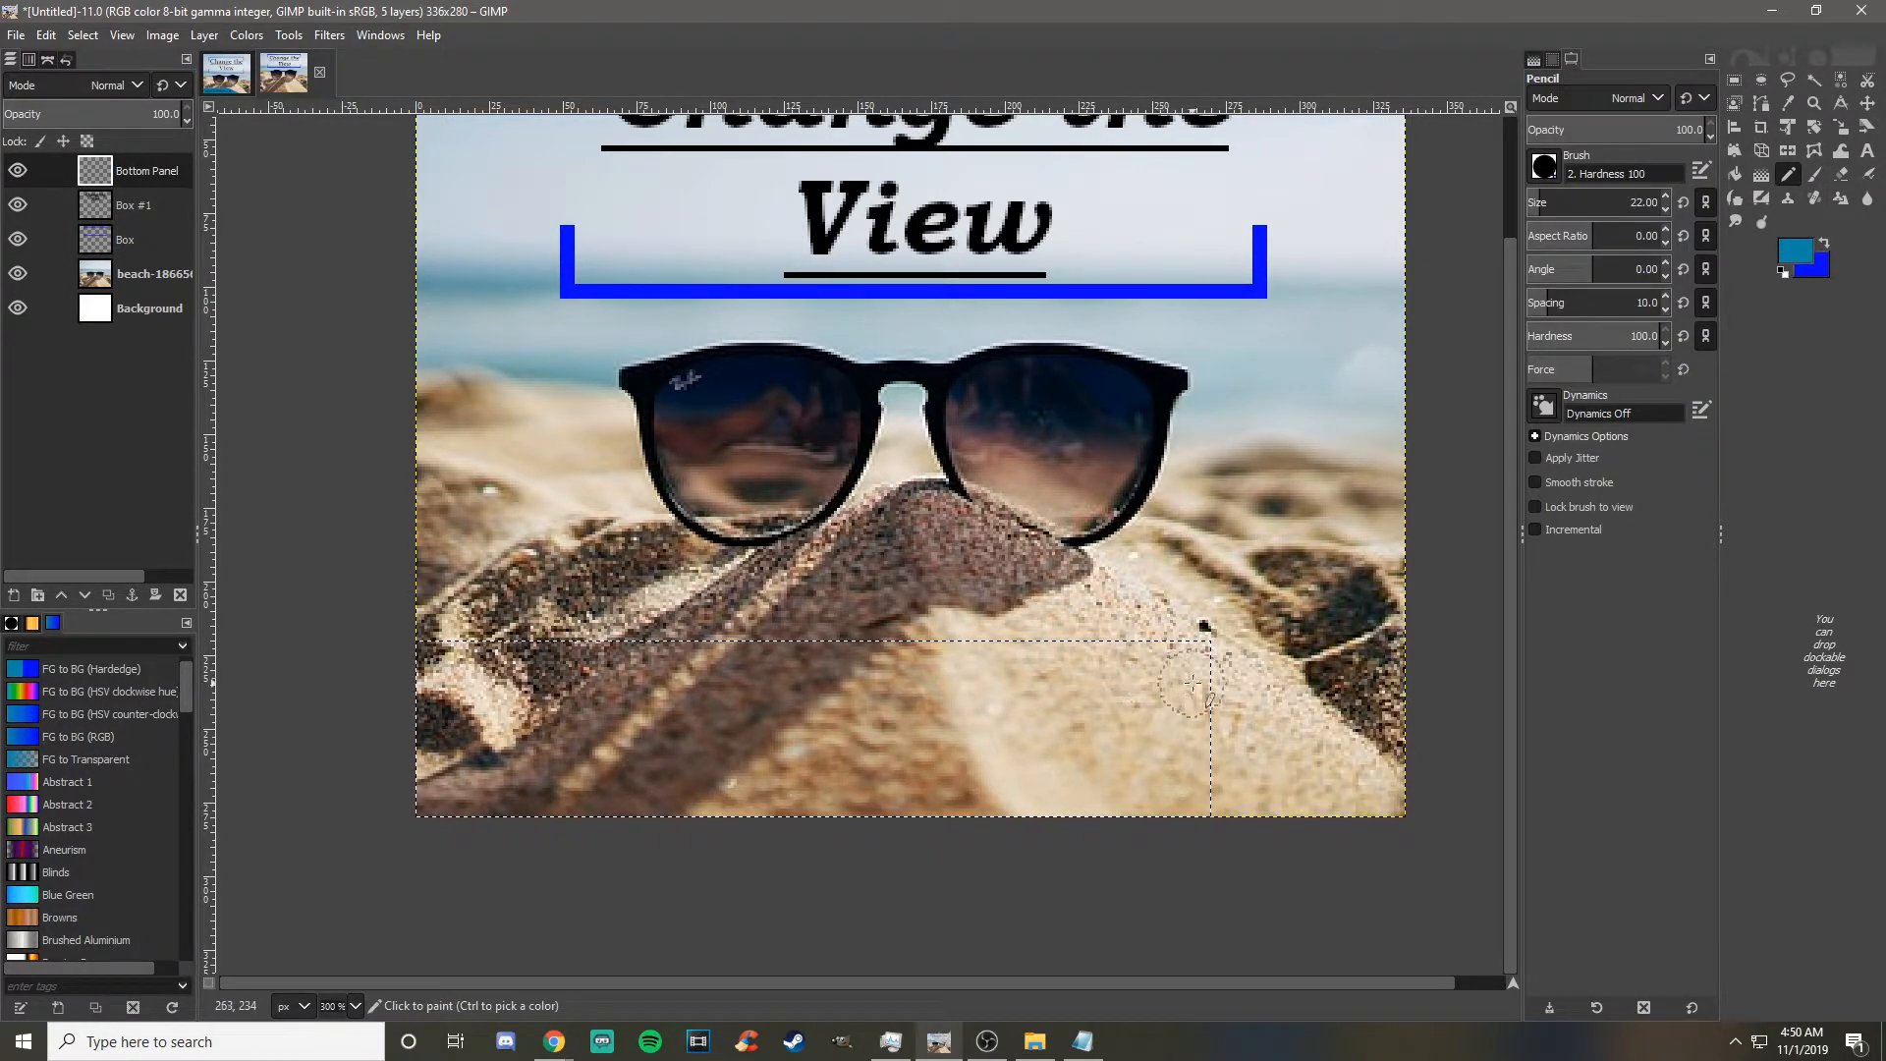
click(1735, 174)
click(945, 684)
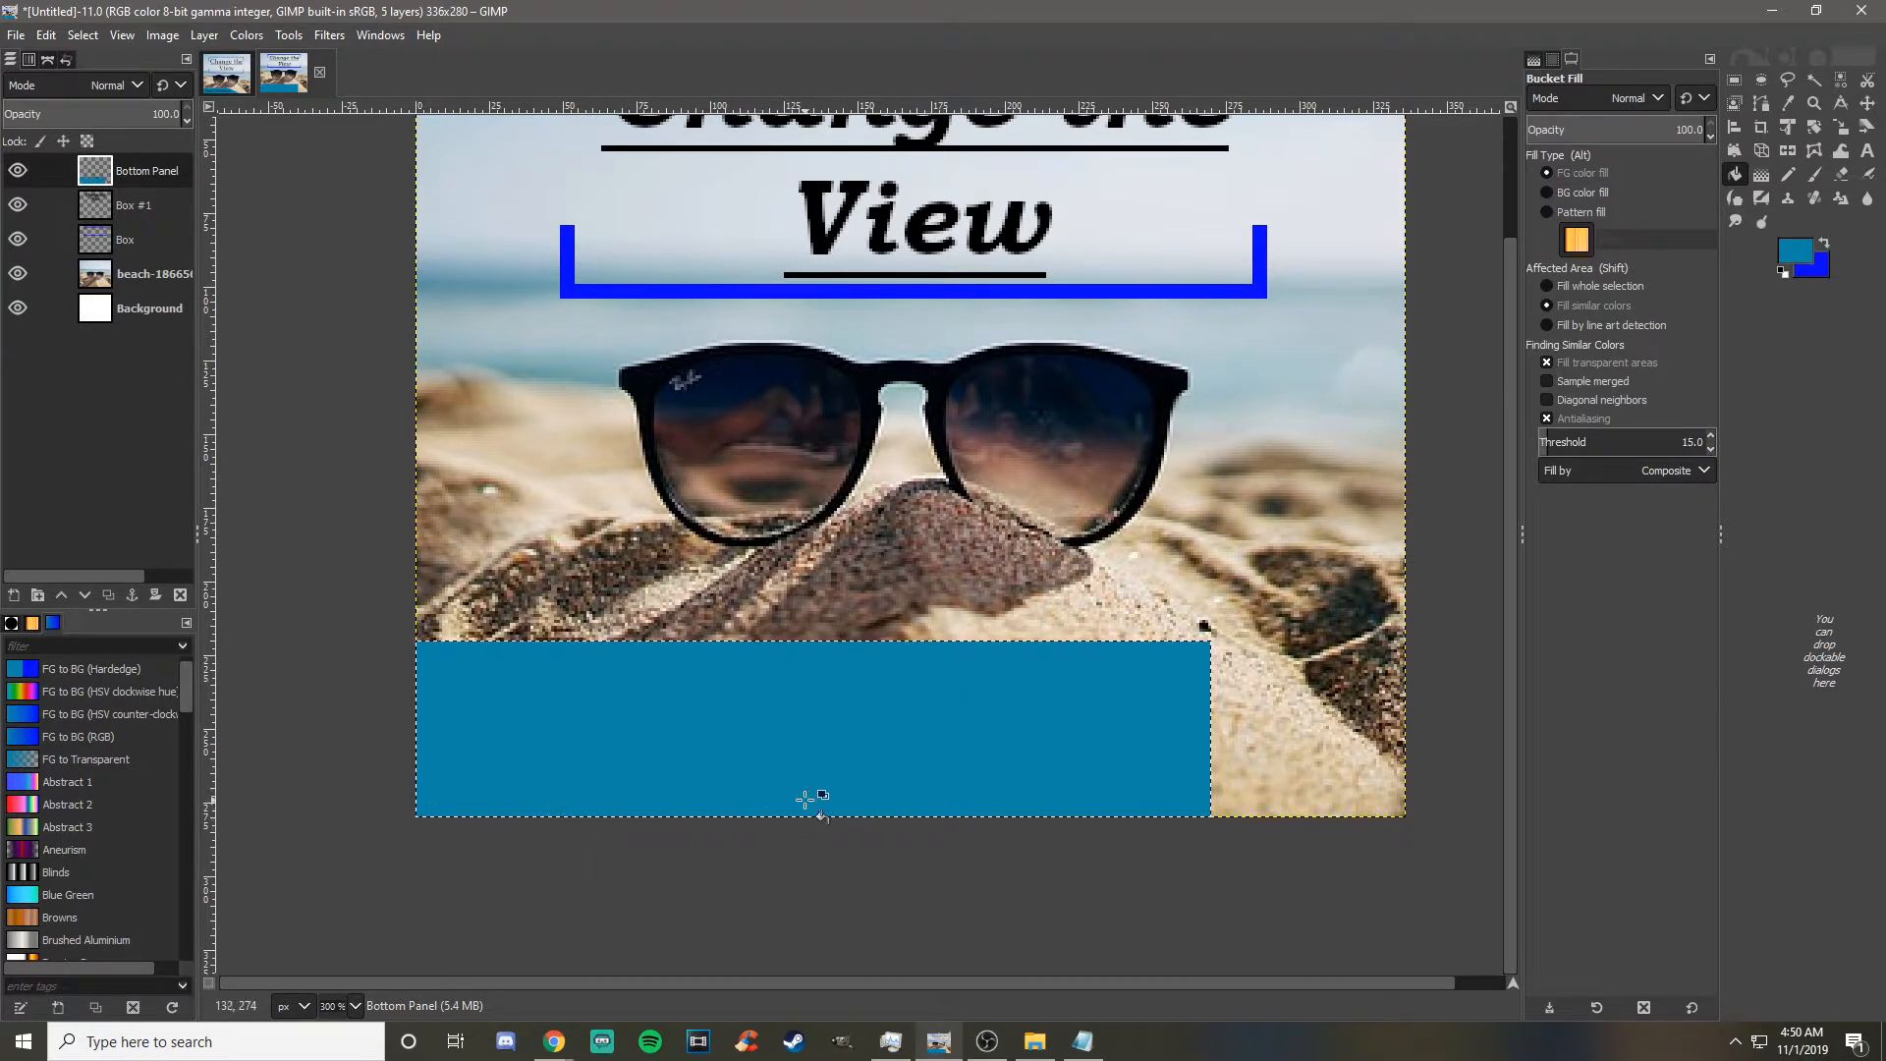
right_click(943, 711)
click(881, 763)
- Start a path with a diagonal segment from the blue panel's lower-right corner to its top edge, about 40 px further left
click(1764, 102)
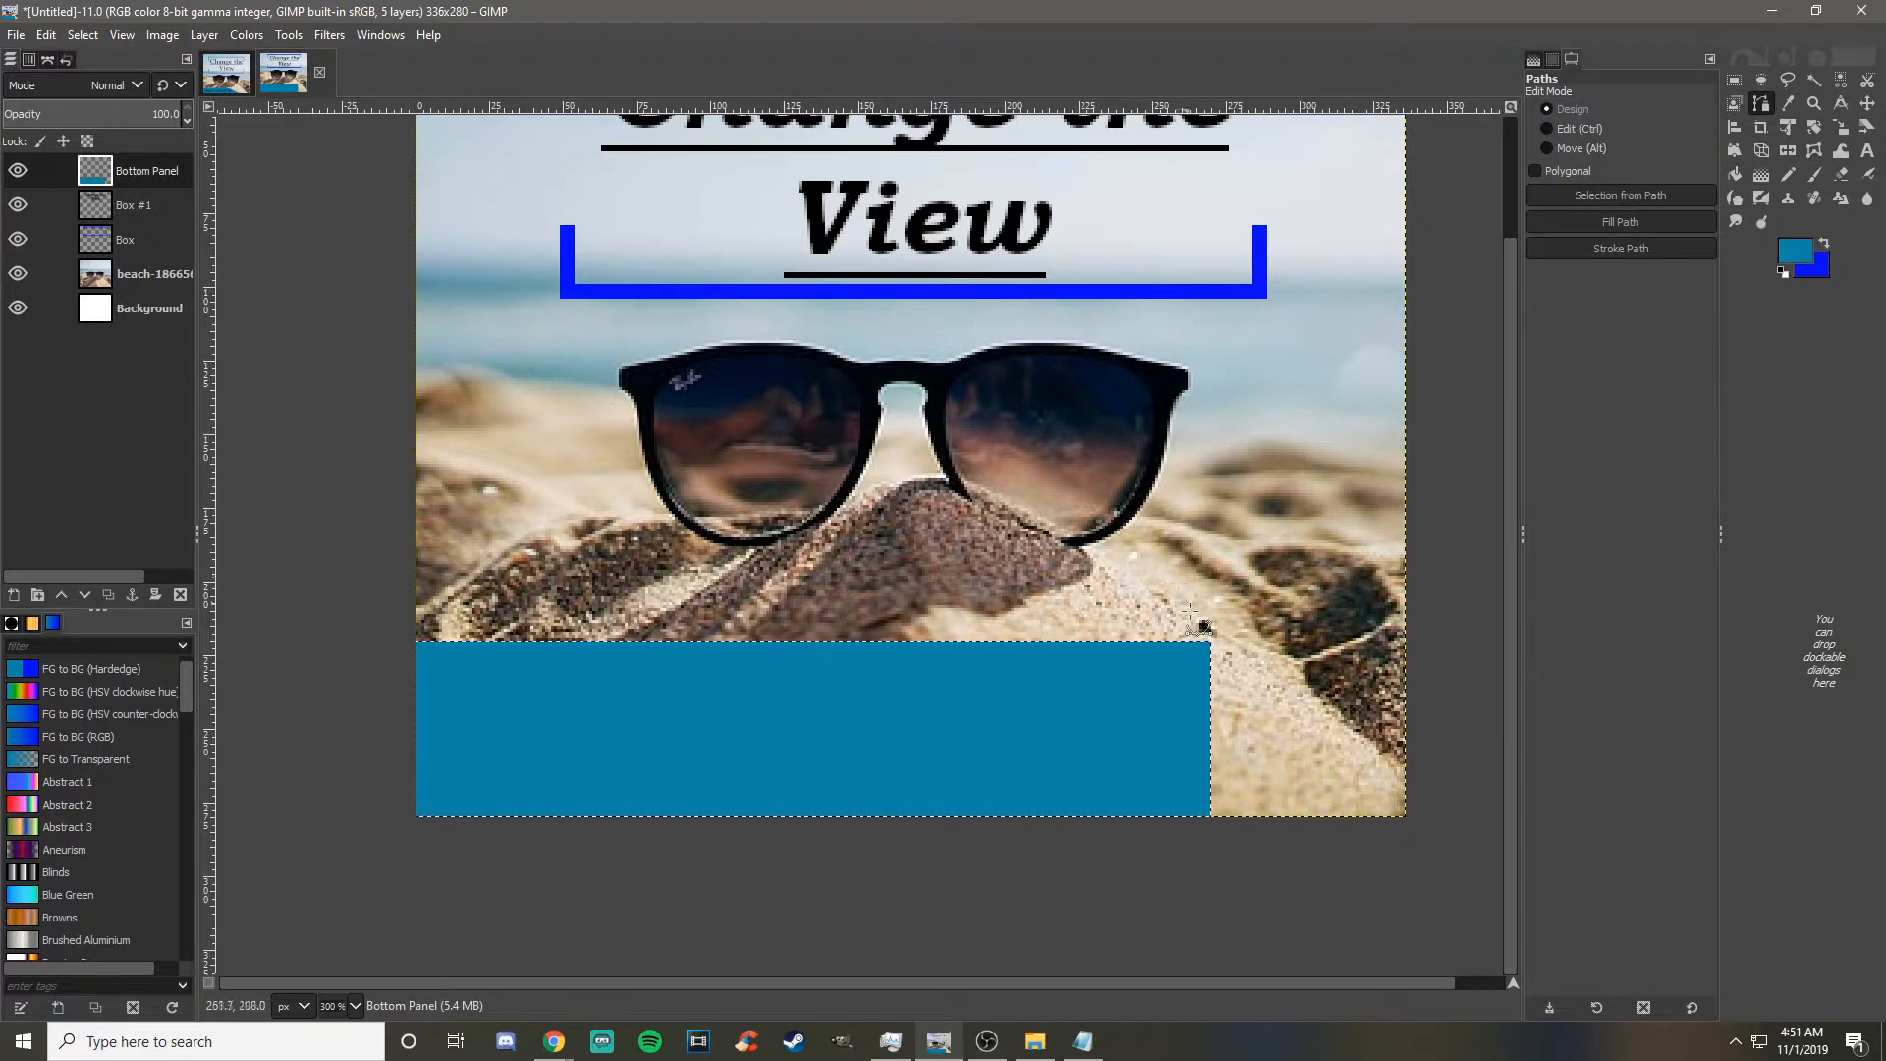
ctrl+scroll(1228, 796, up, 2)
ctrl+scroll(1193, 852, up, 3)
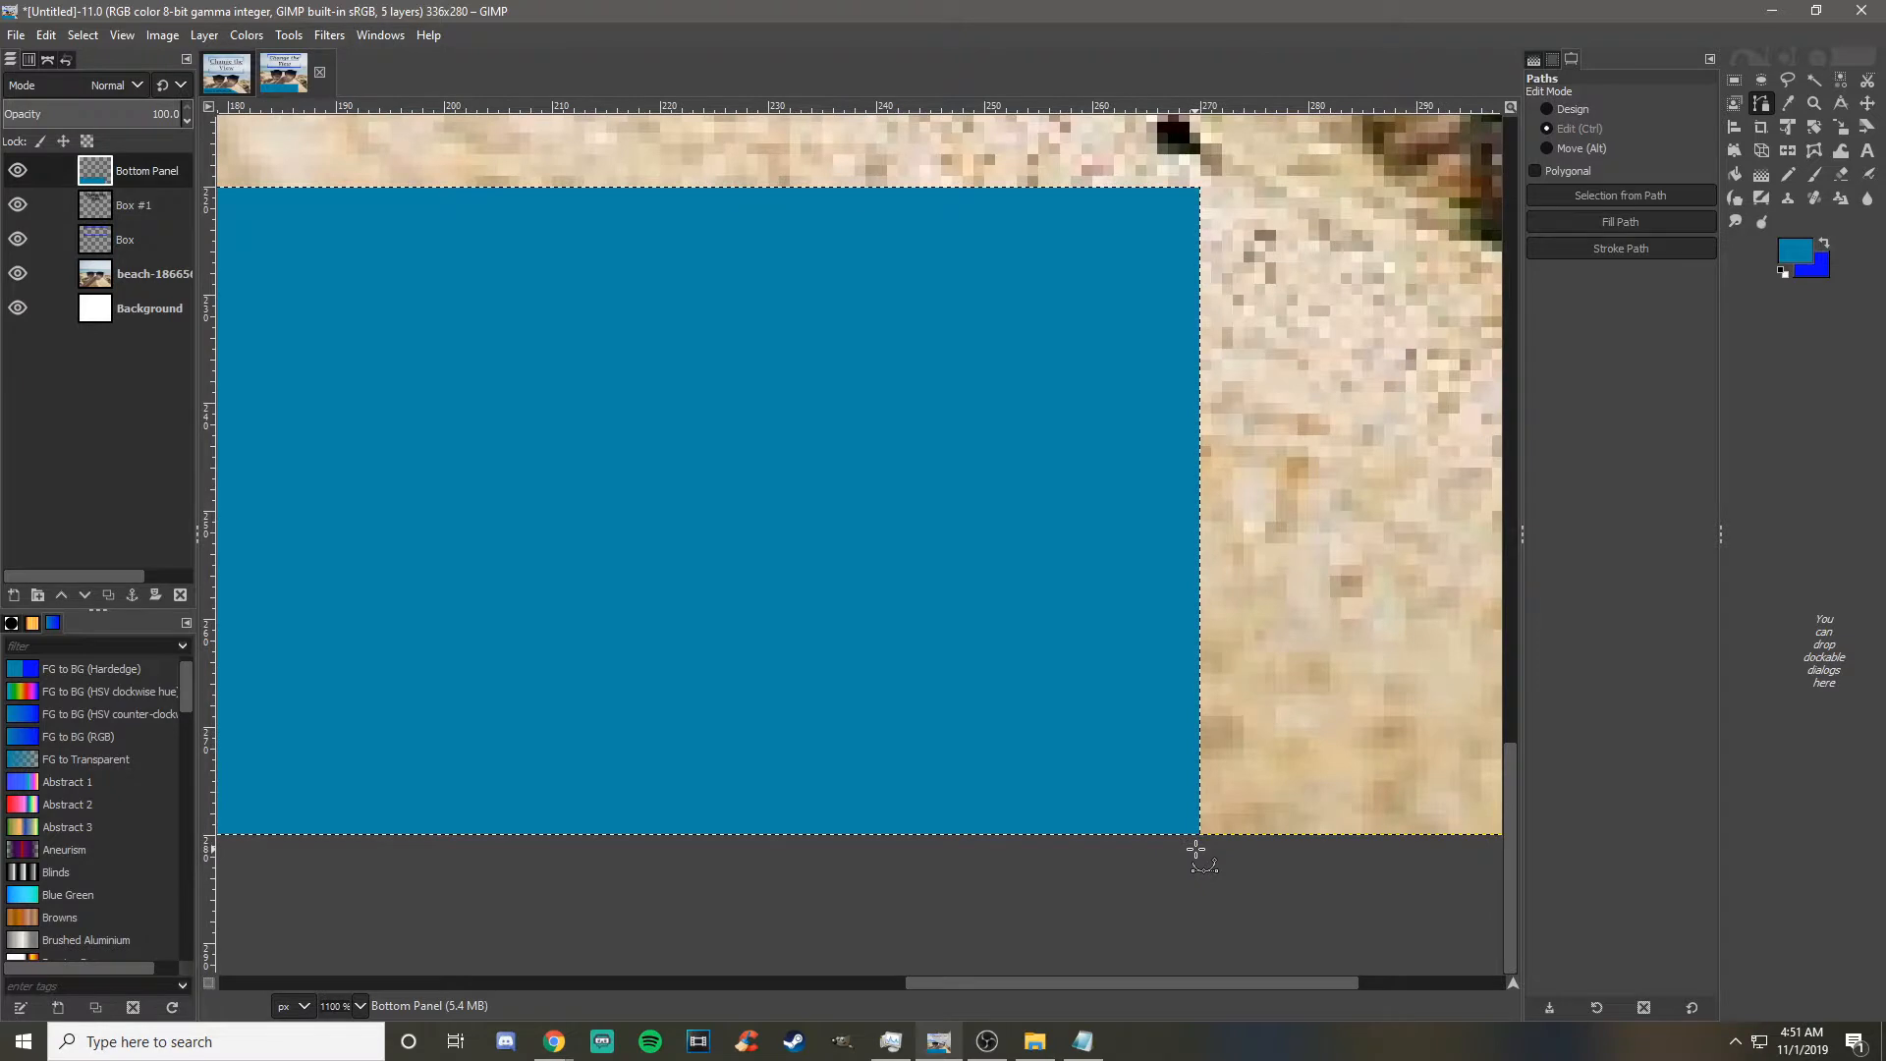
ctrl+scroll(1195, 850, up, 1)
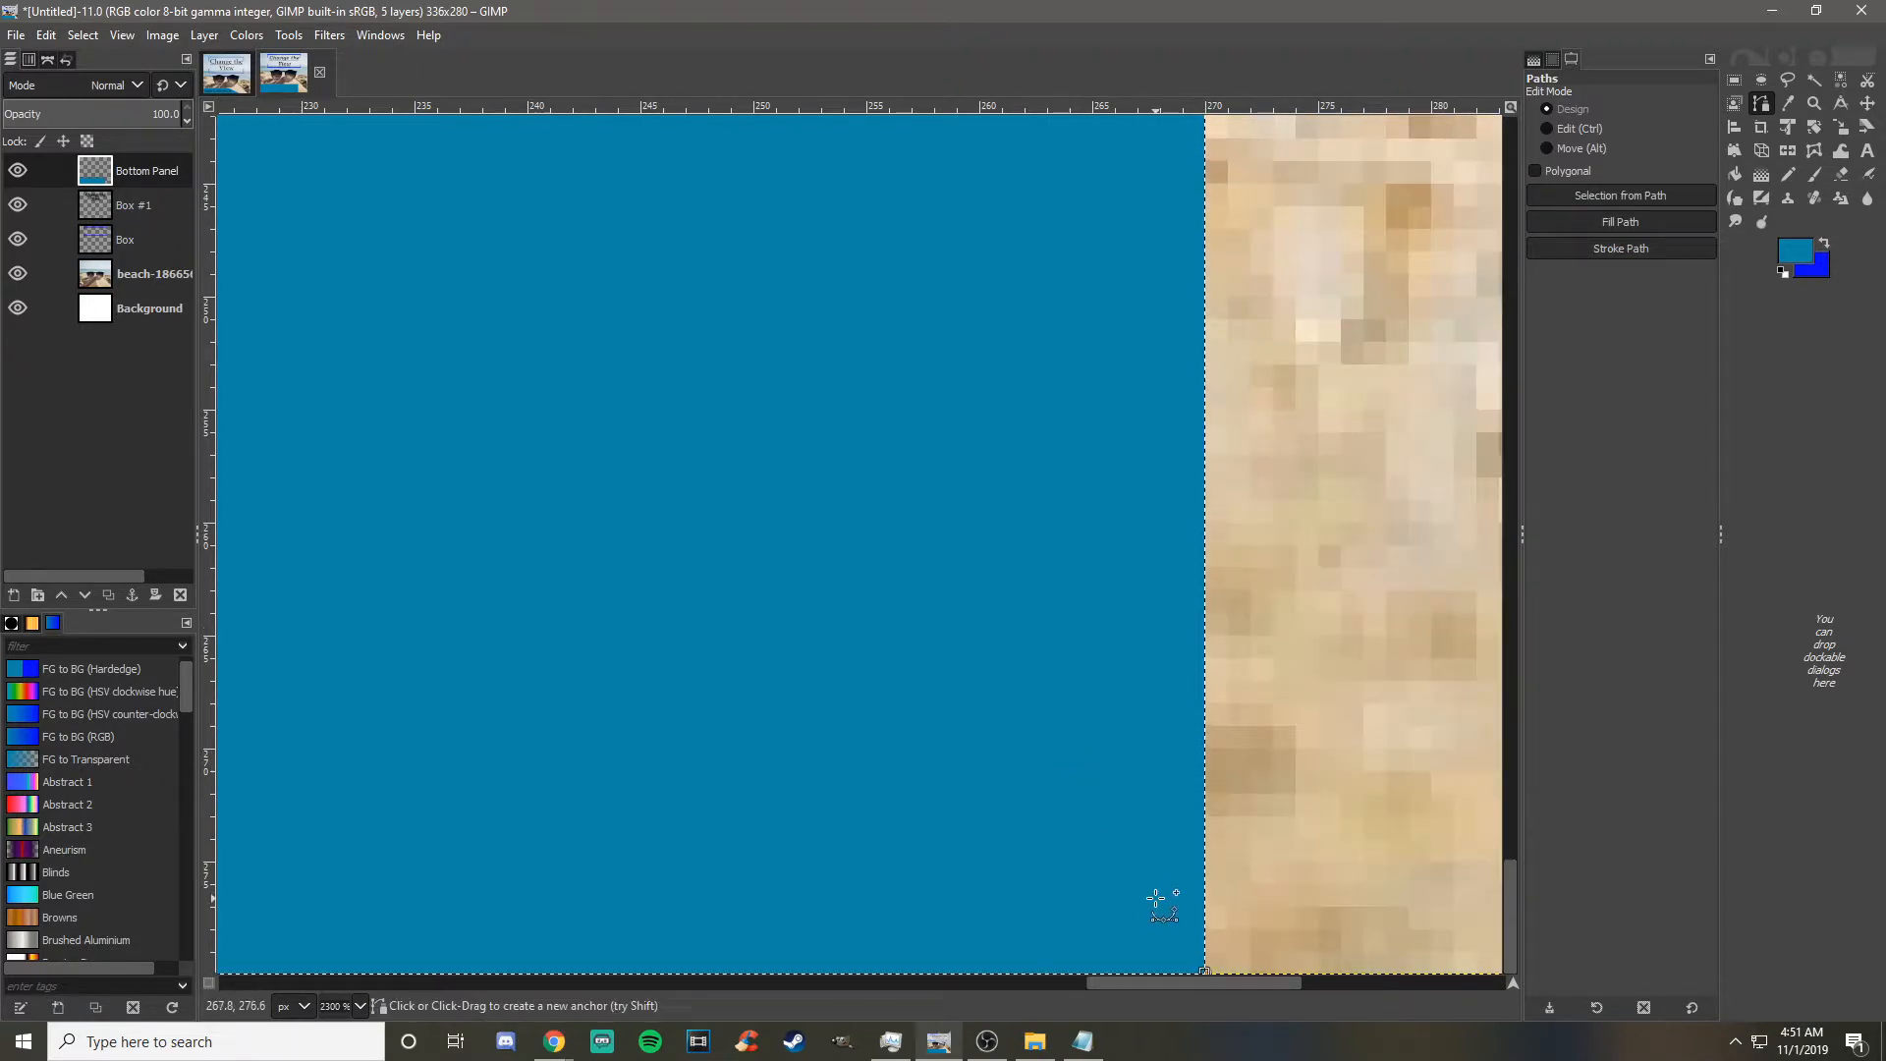
scroll(1163, 903, down, 3)
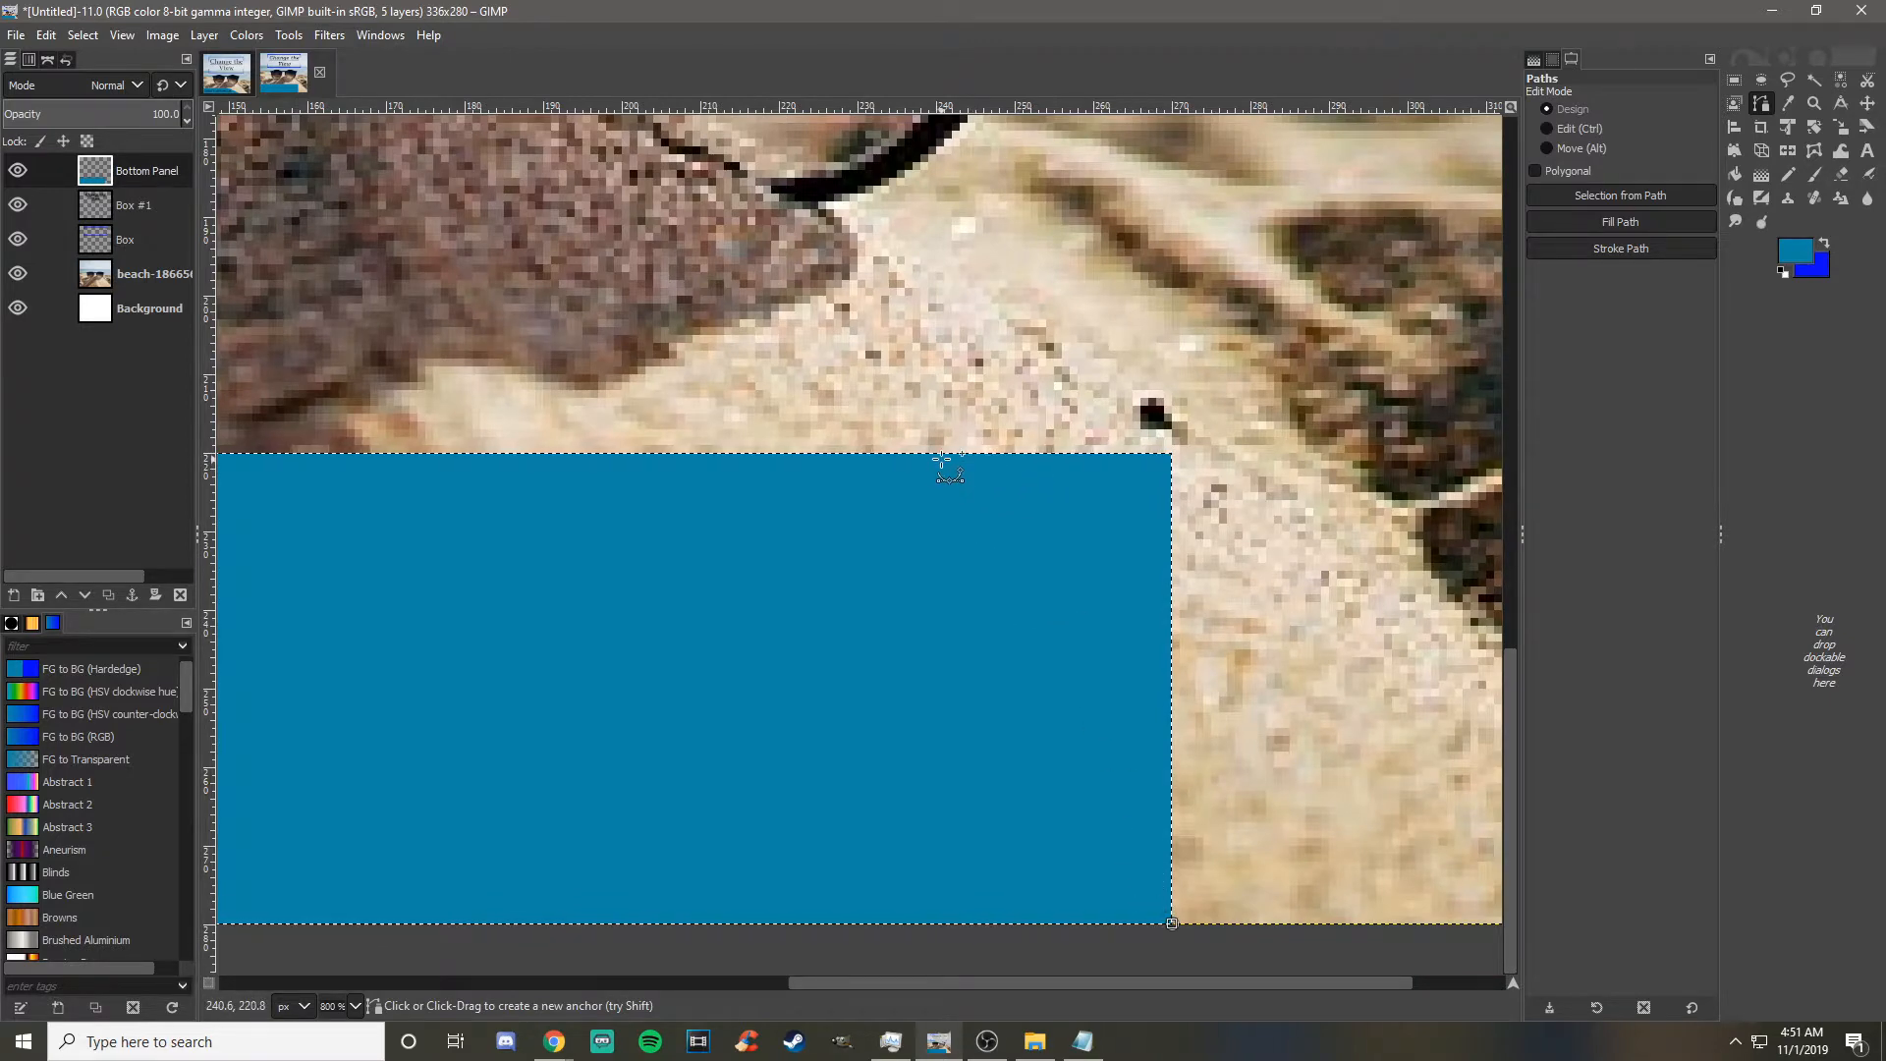
scroll(894, 462, up, 2)
scroll(908, 497, down, 5)
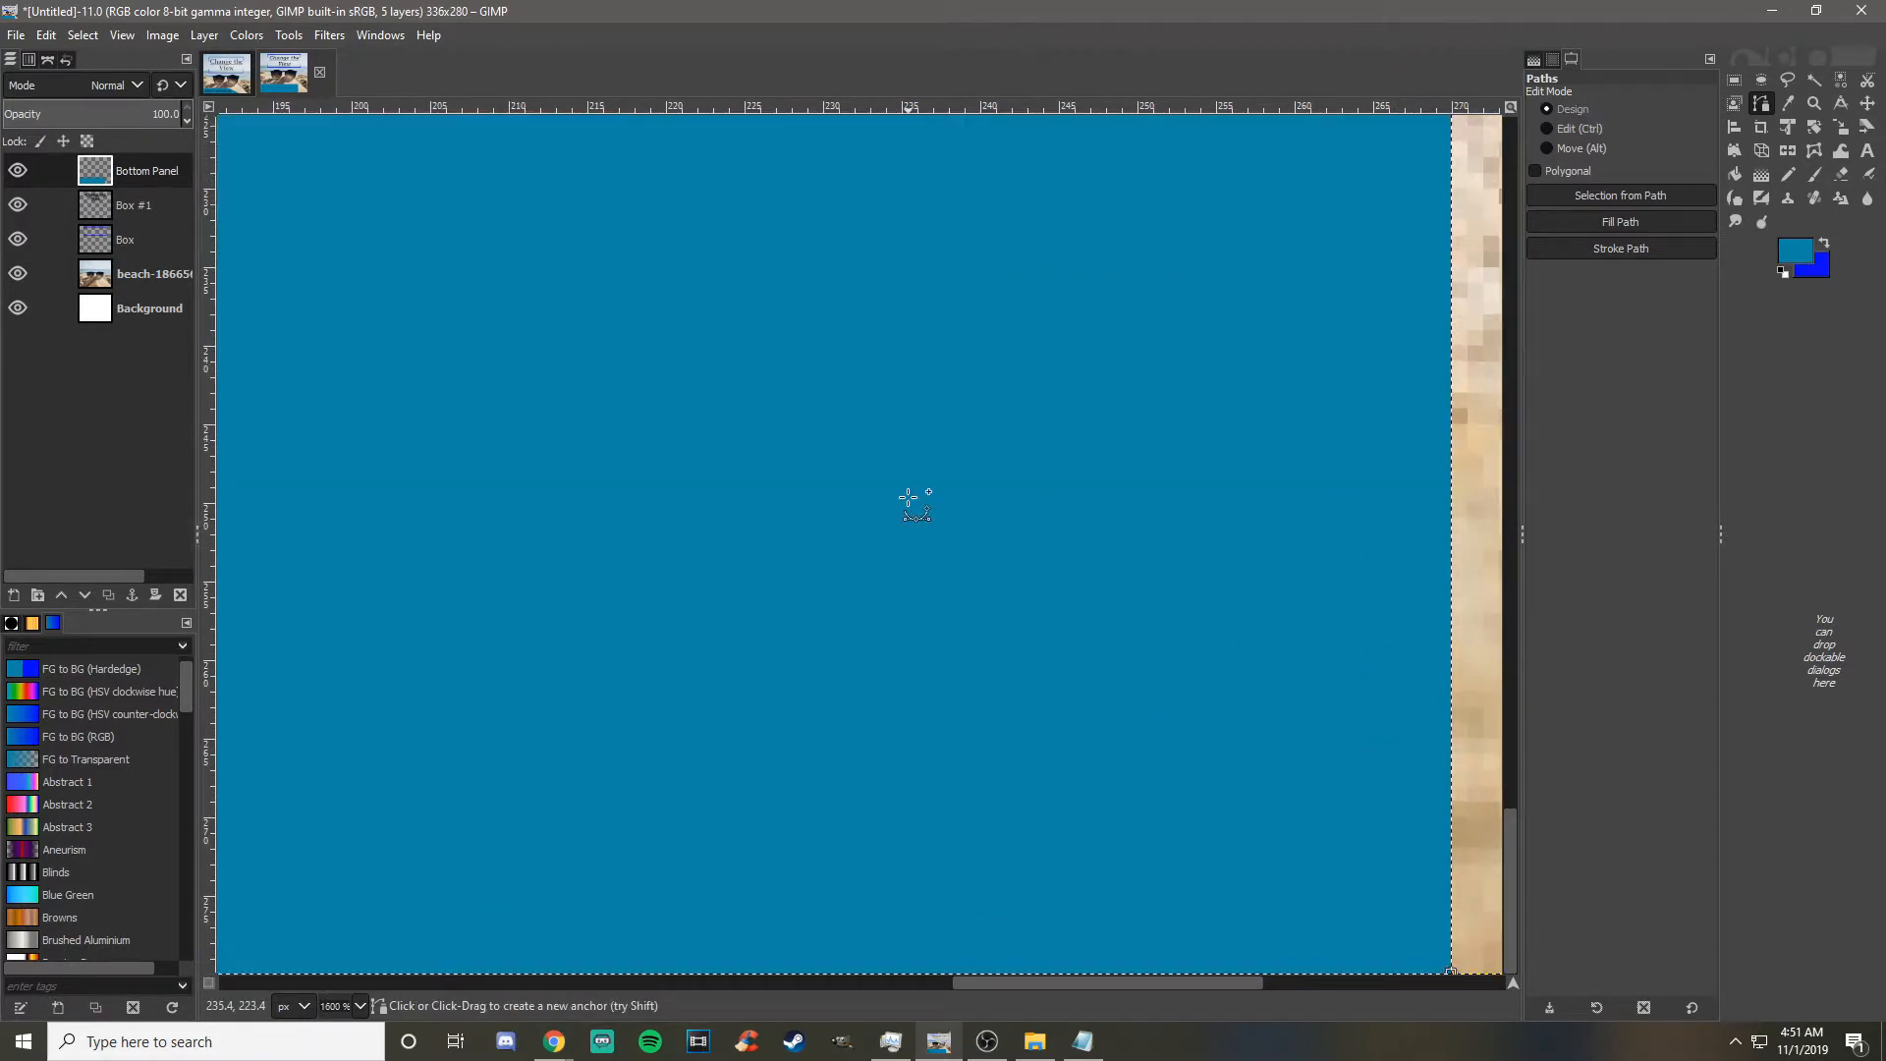
scroll(908, 497, up, 5)
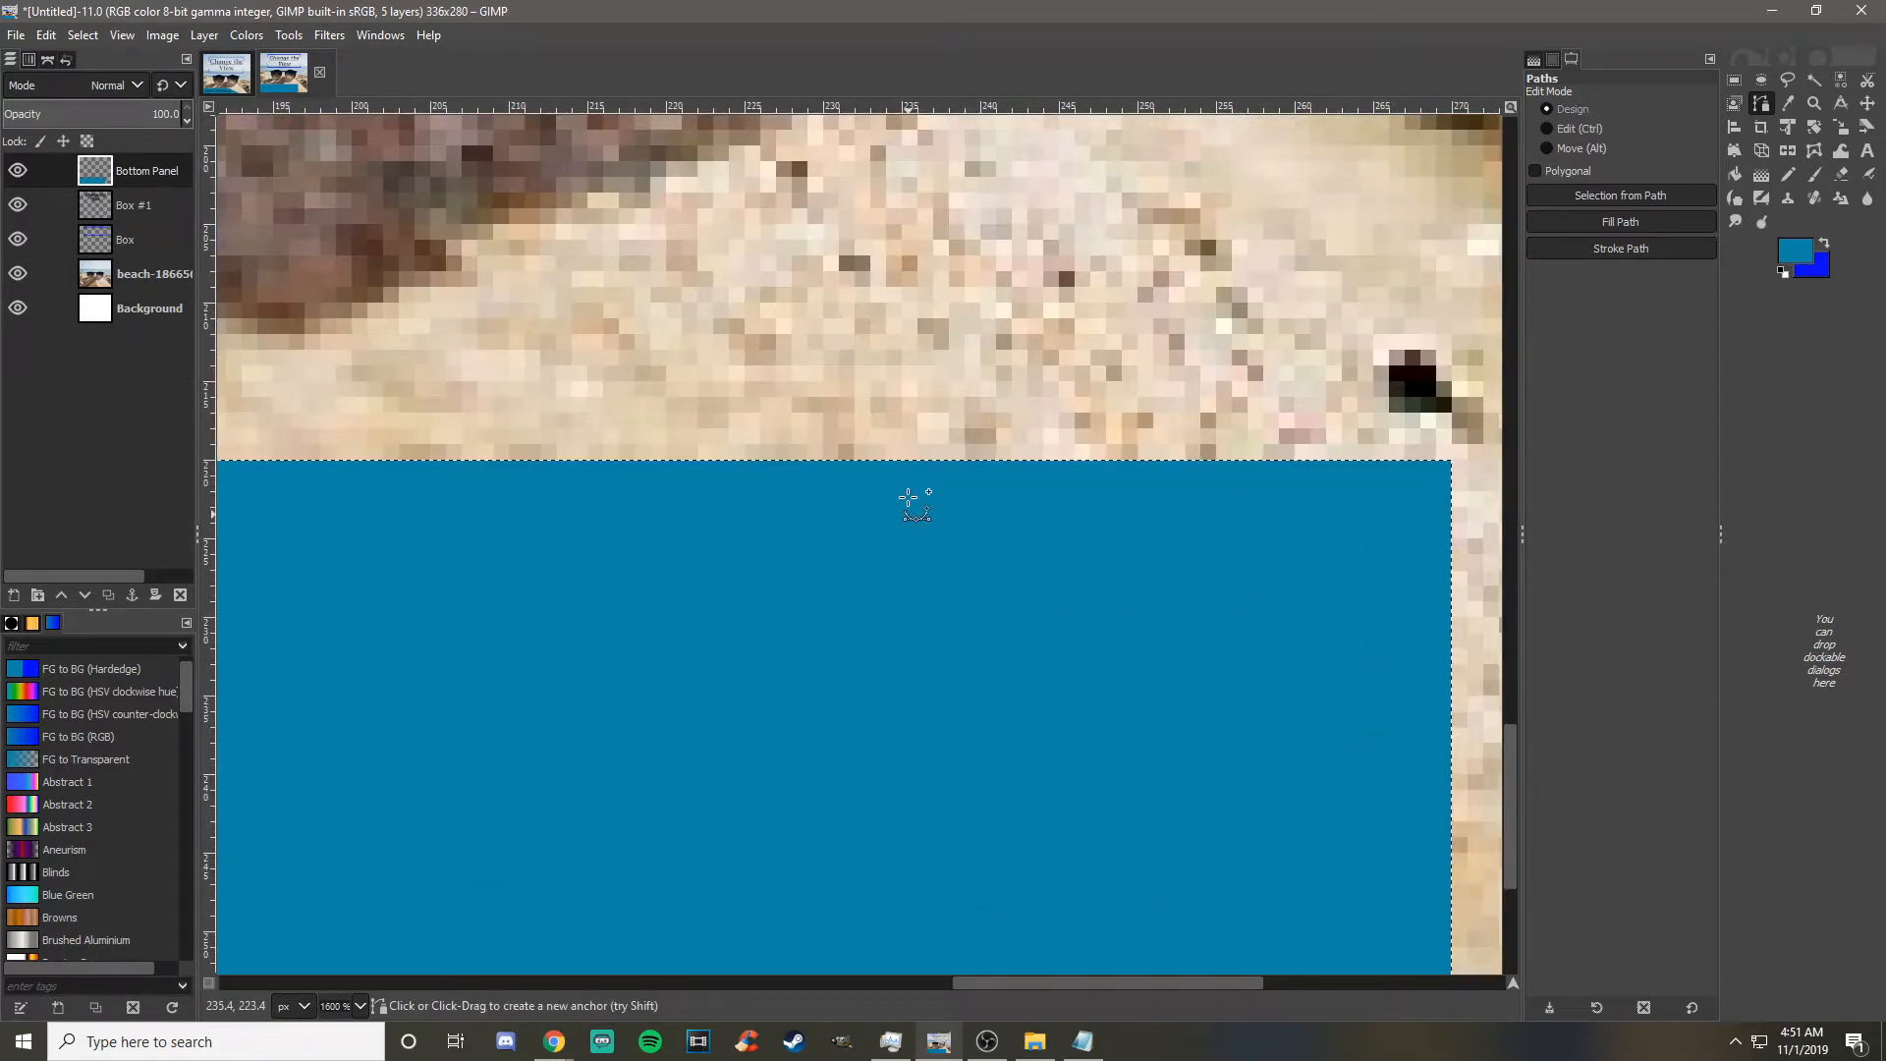
click(823, 460)
scroll(924, 643, down, 5)
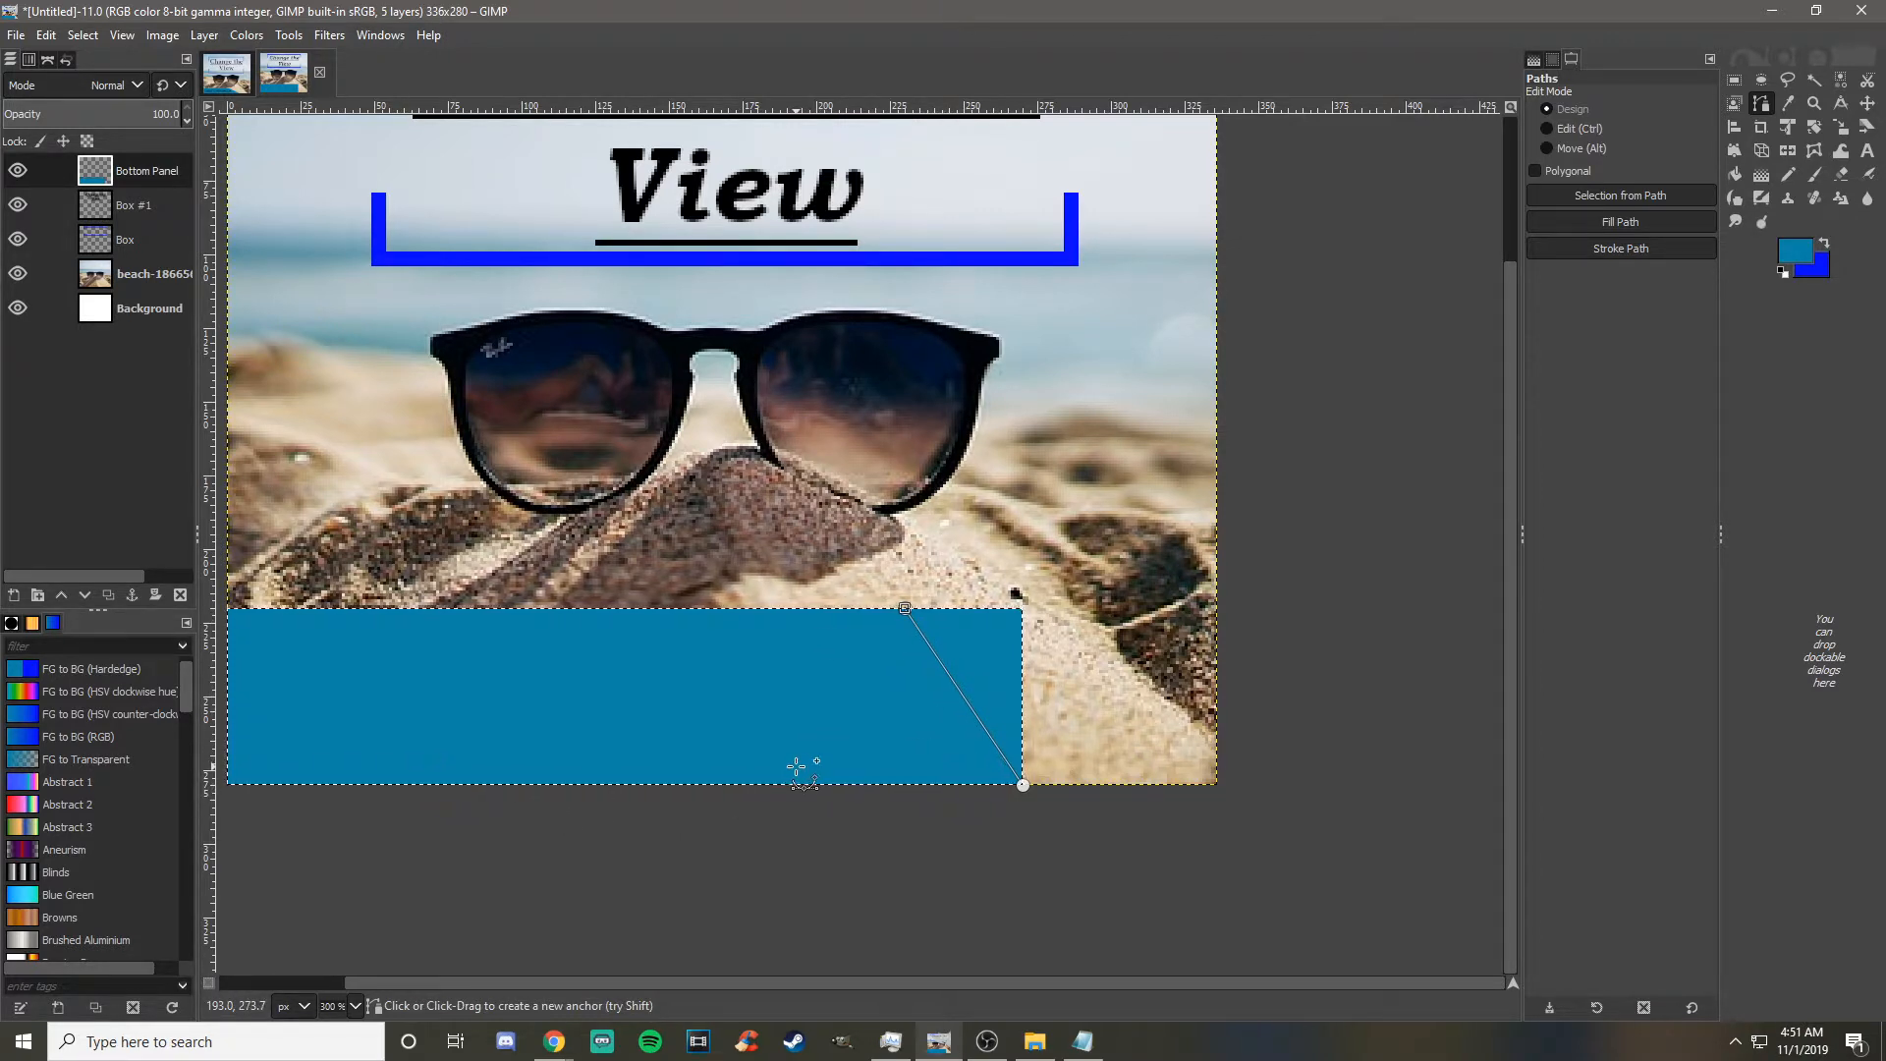
- Continue the path over the sand around the panel's upper-right corner and close it at the starting anchor
click(915, 552)
click(1045, 548)
click(1086, 668)
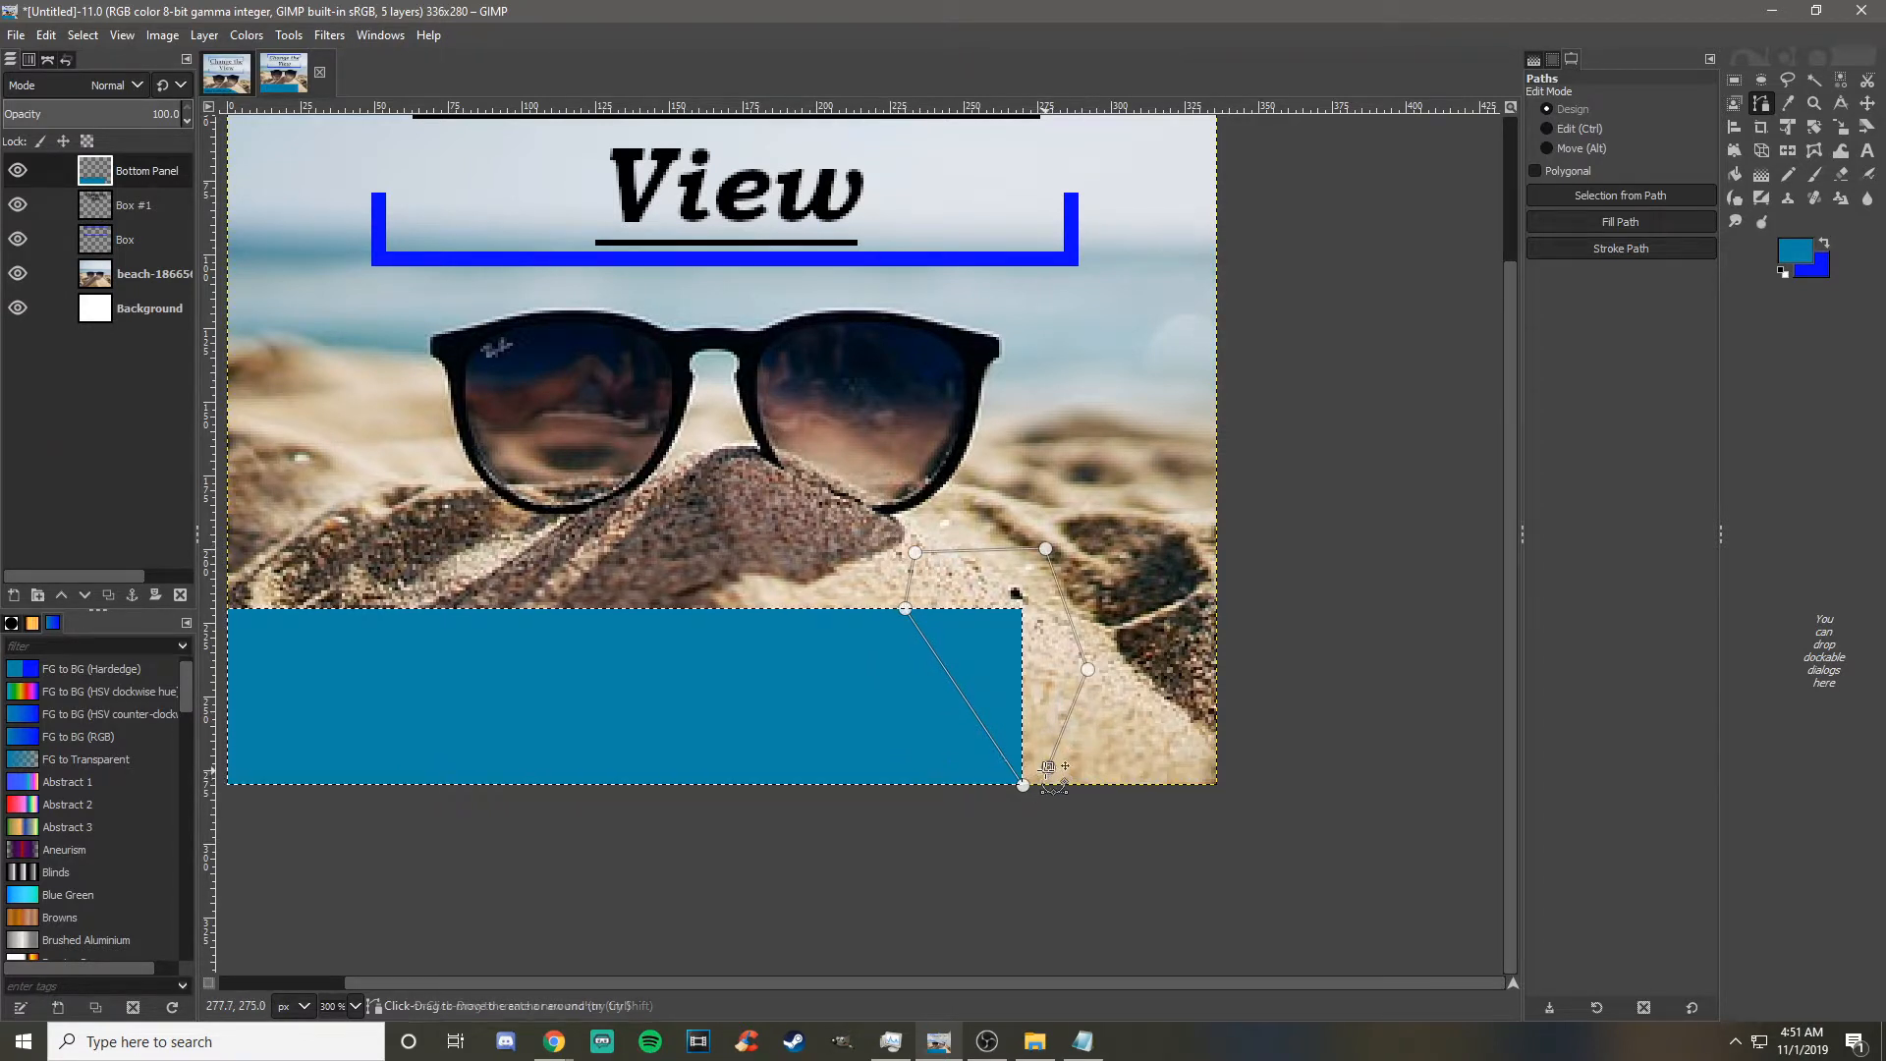
ctrl+click(1022, 785)
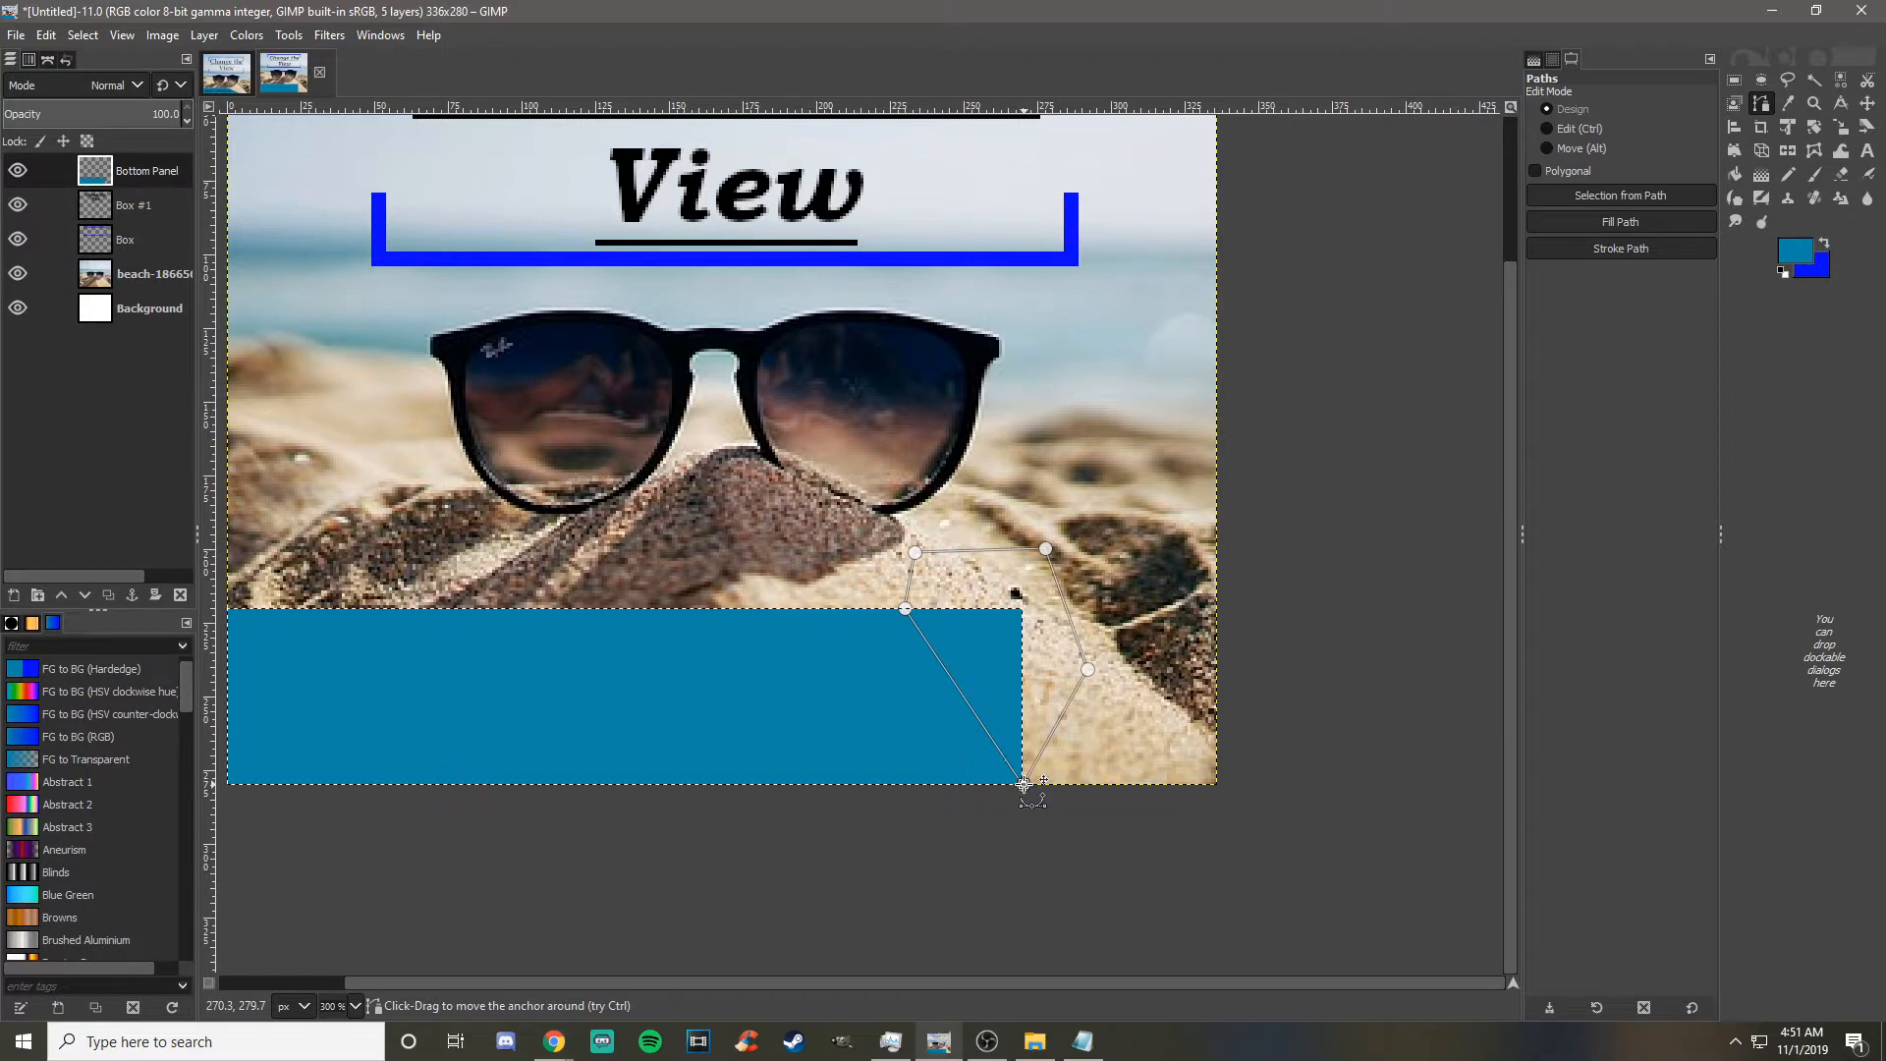
- Convert the closed path to a selection and delete the enclosed part of the blue panel, leaving a slanted right end
right_click(987, 651)
mouse_move(1041, 732)
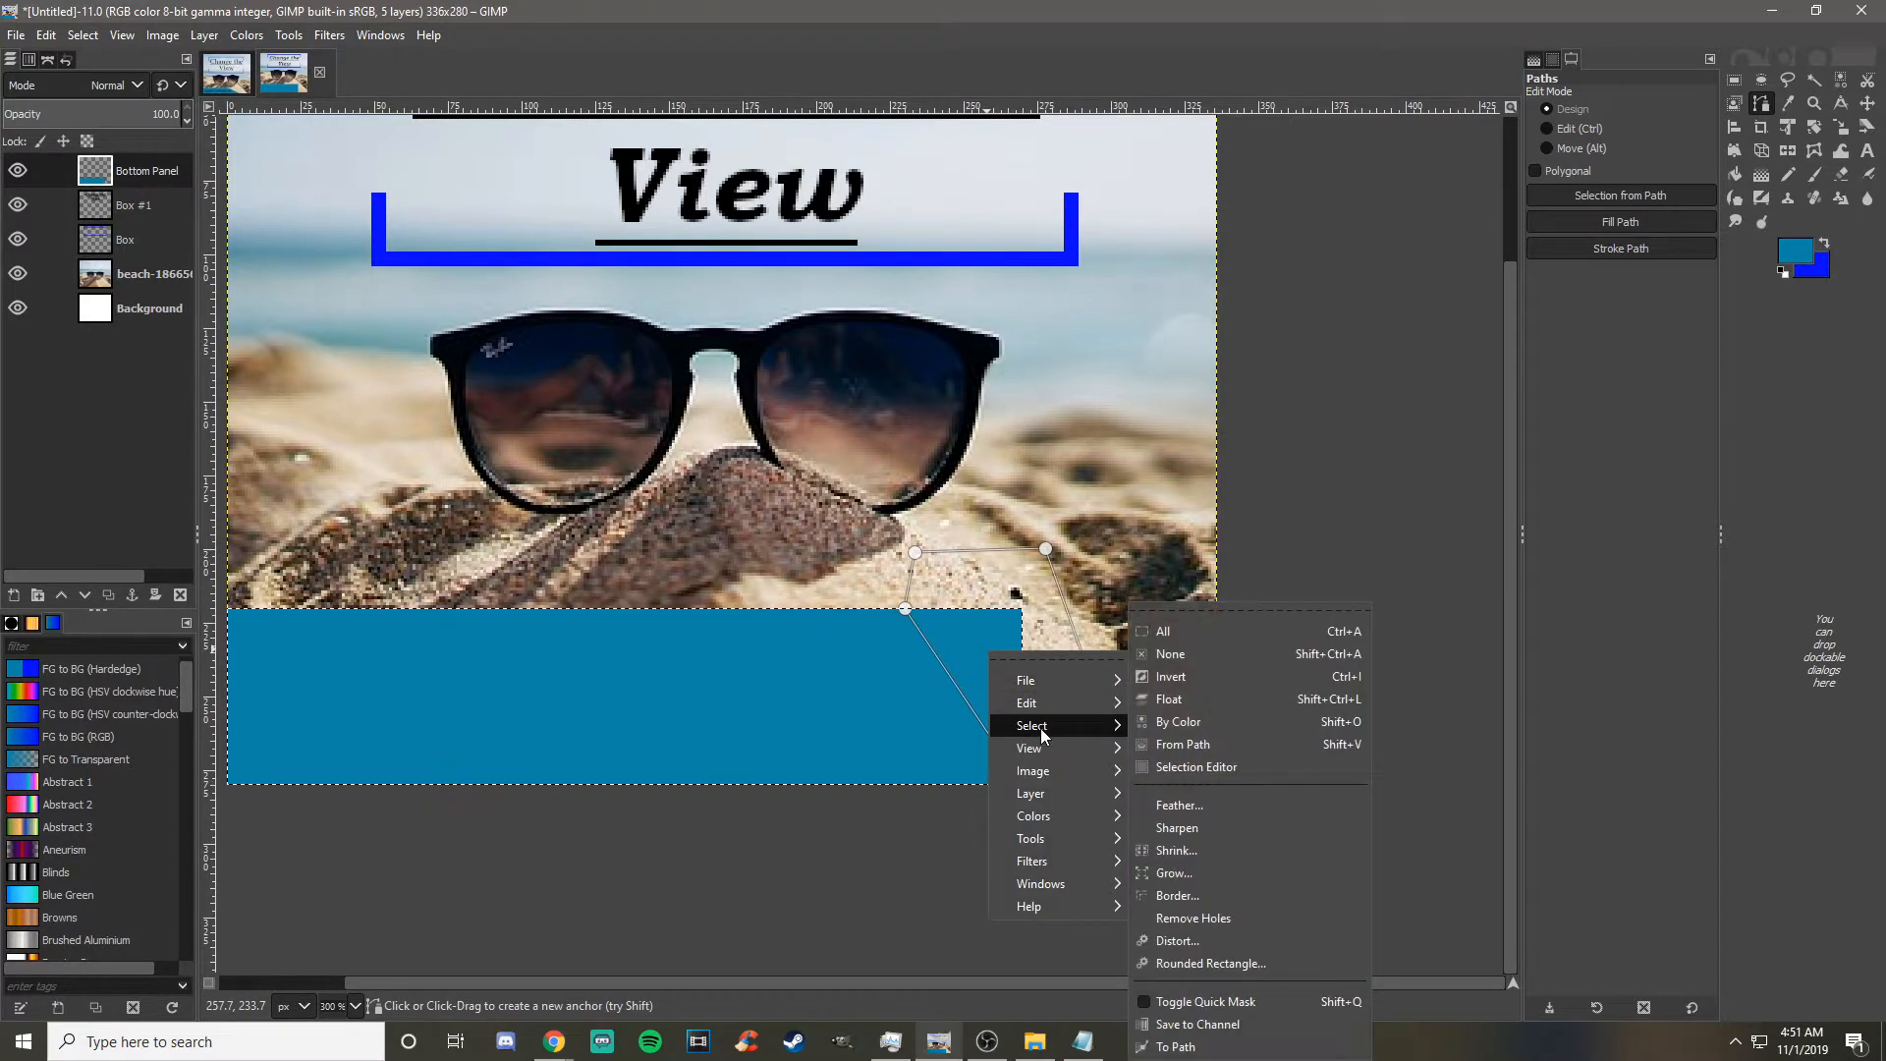
click(1181, 746)
scroll(1086, 755, up, 3)
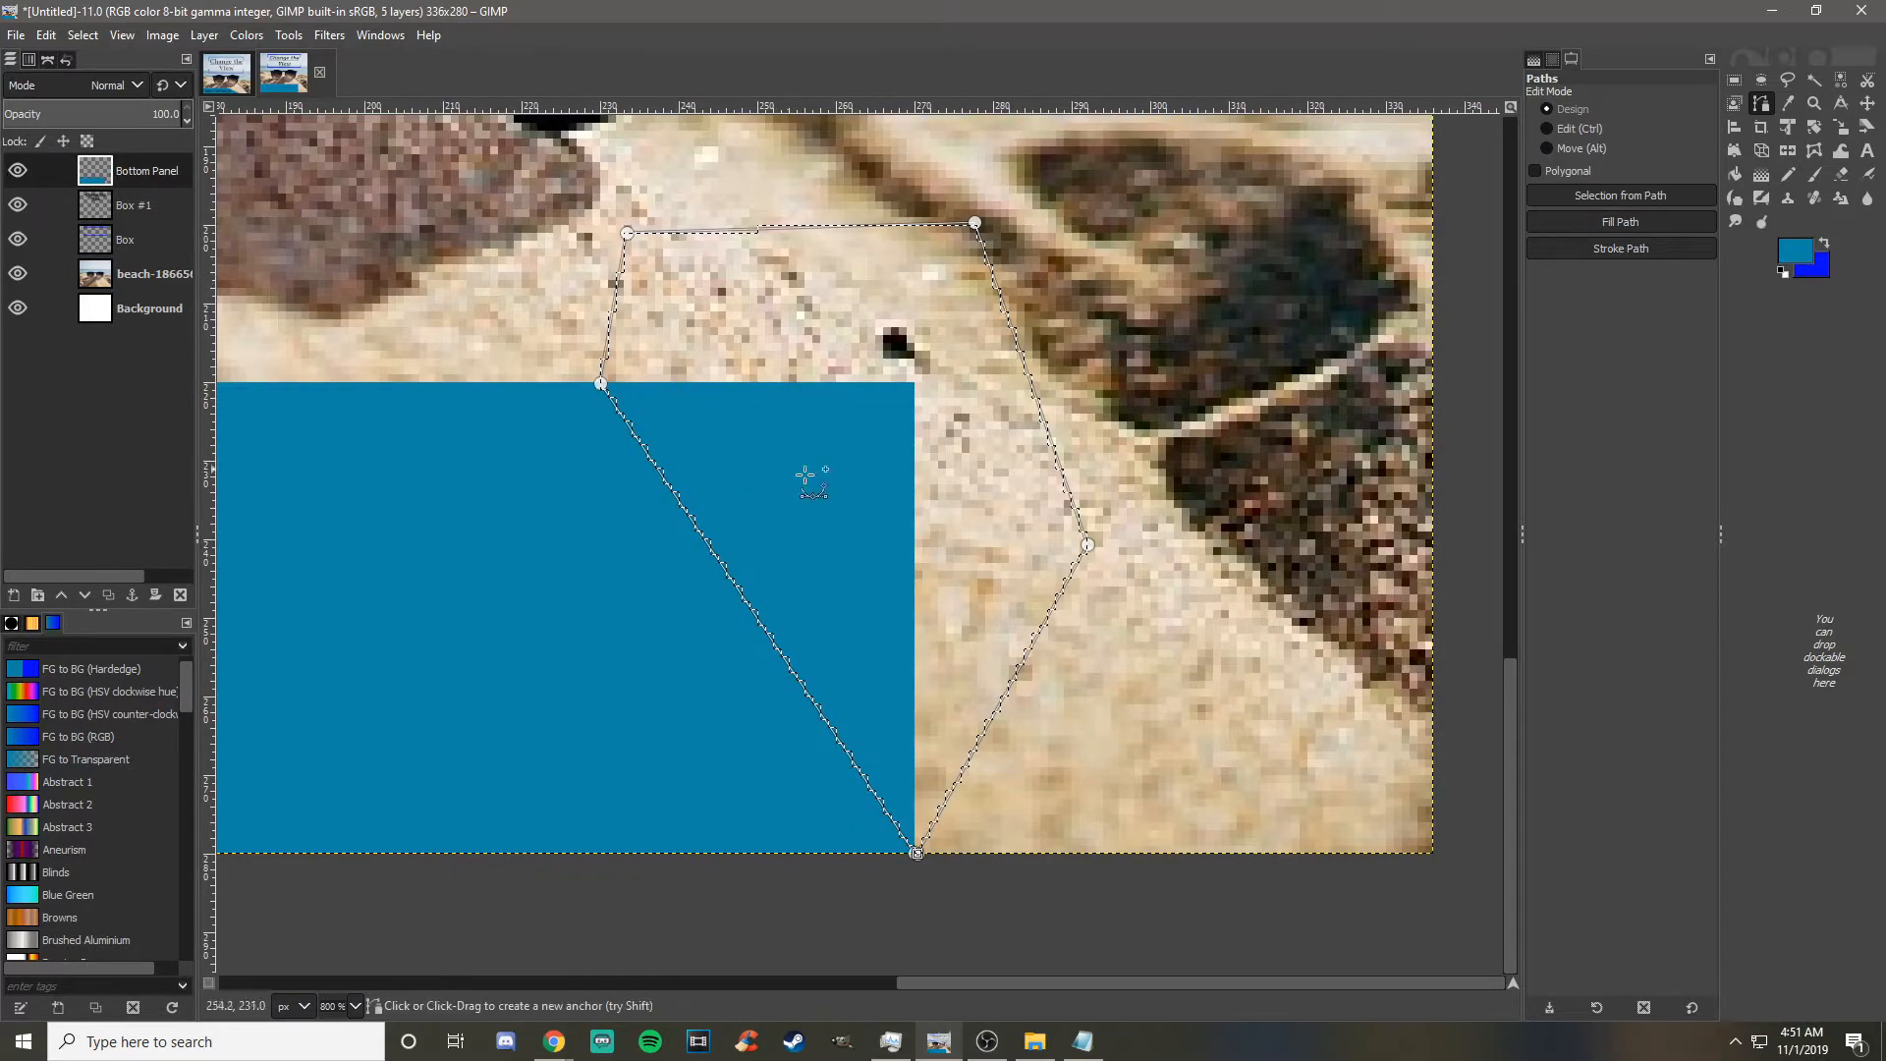
key(Delete)
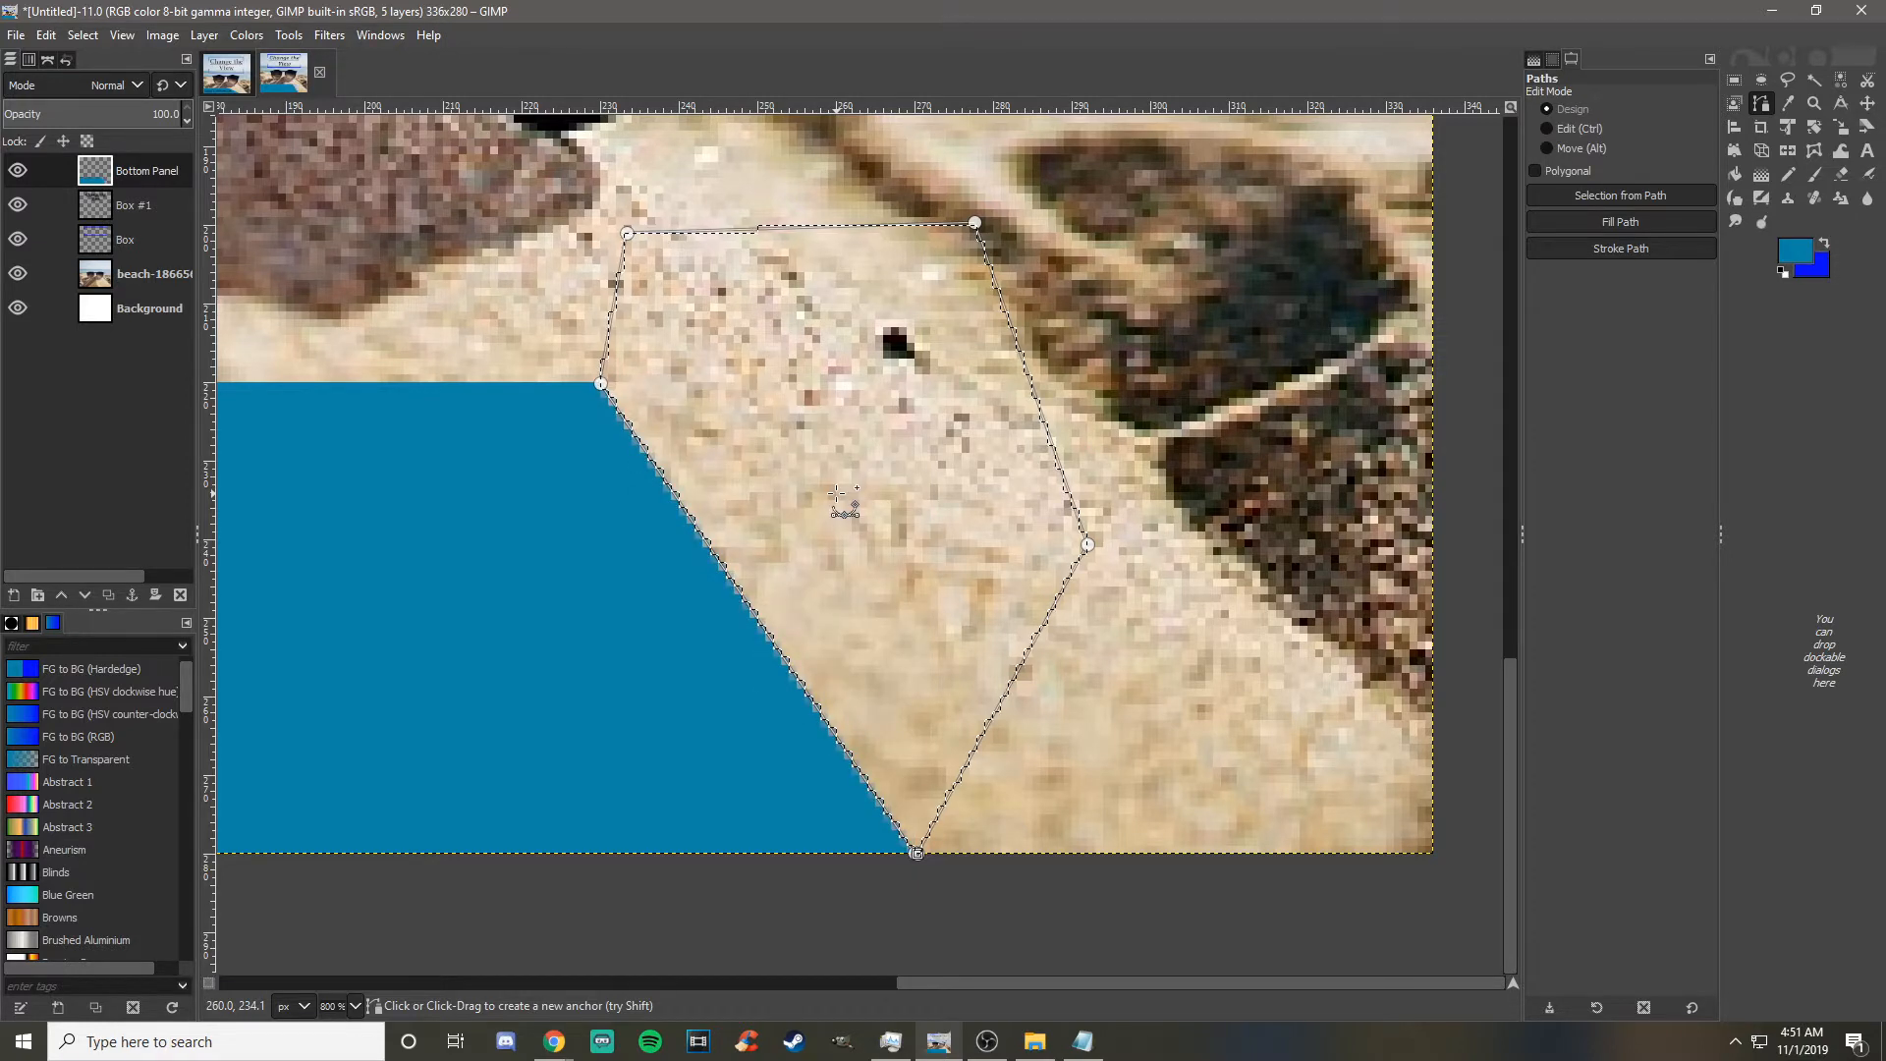
- Leave path editing and clear the selection around the blue panel's slanted end
click(1867, 102)
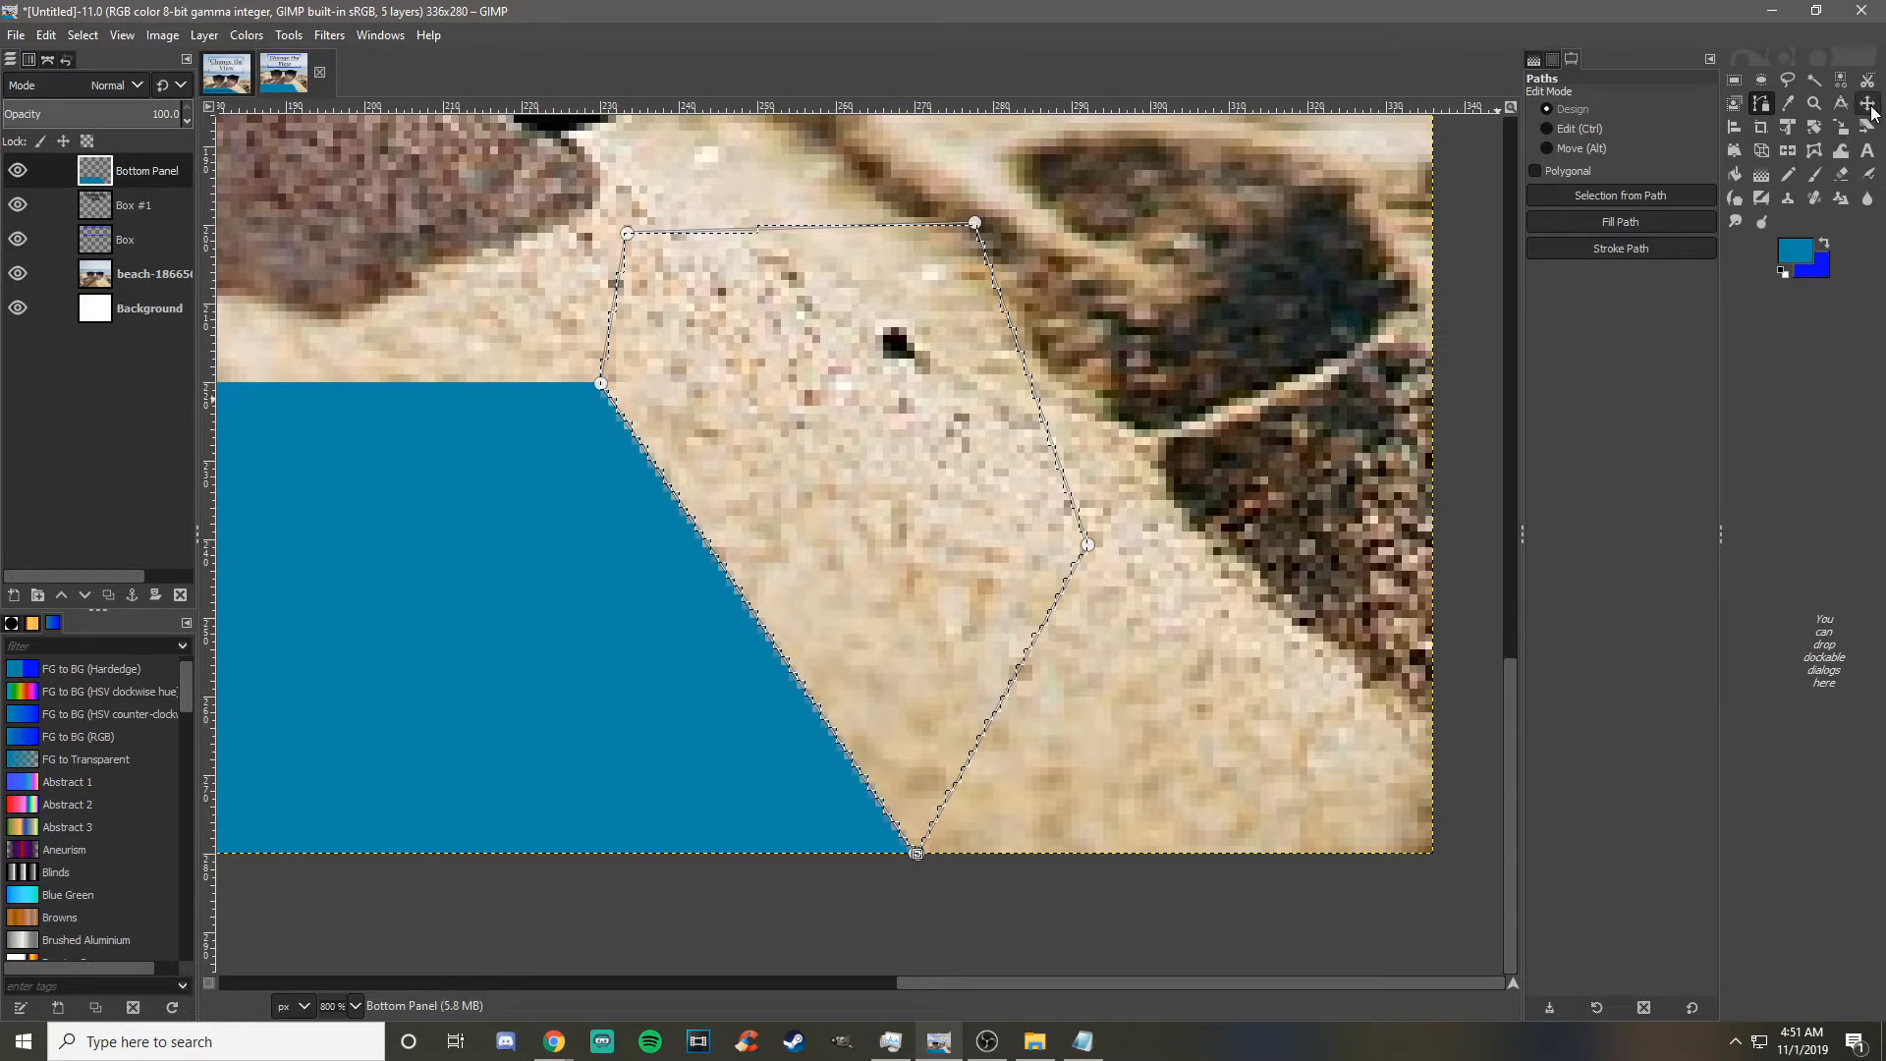
right_click(919, 484)
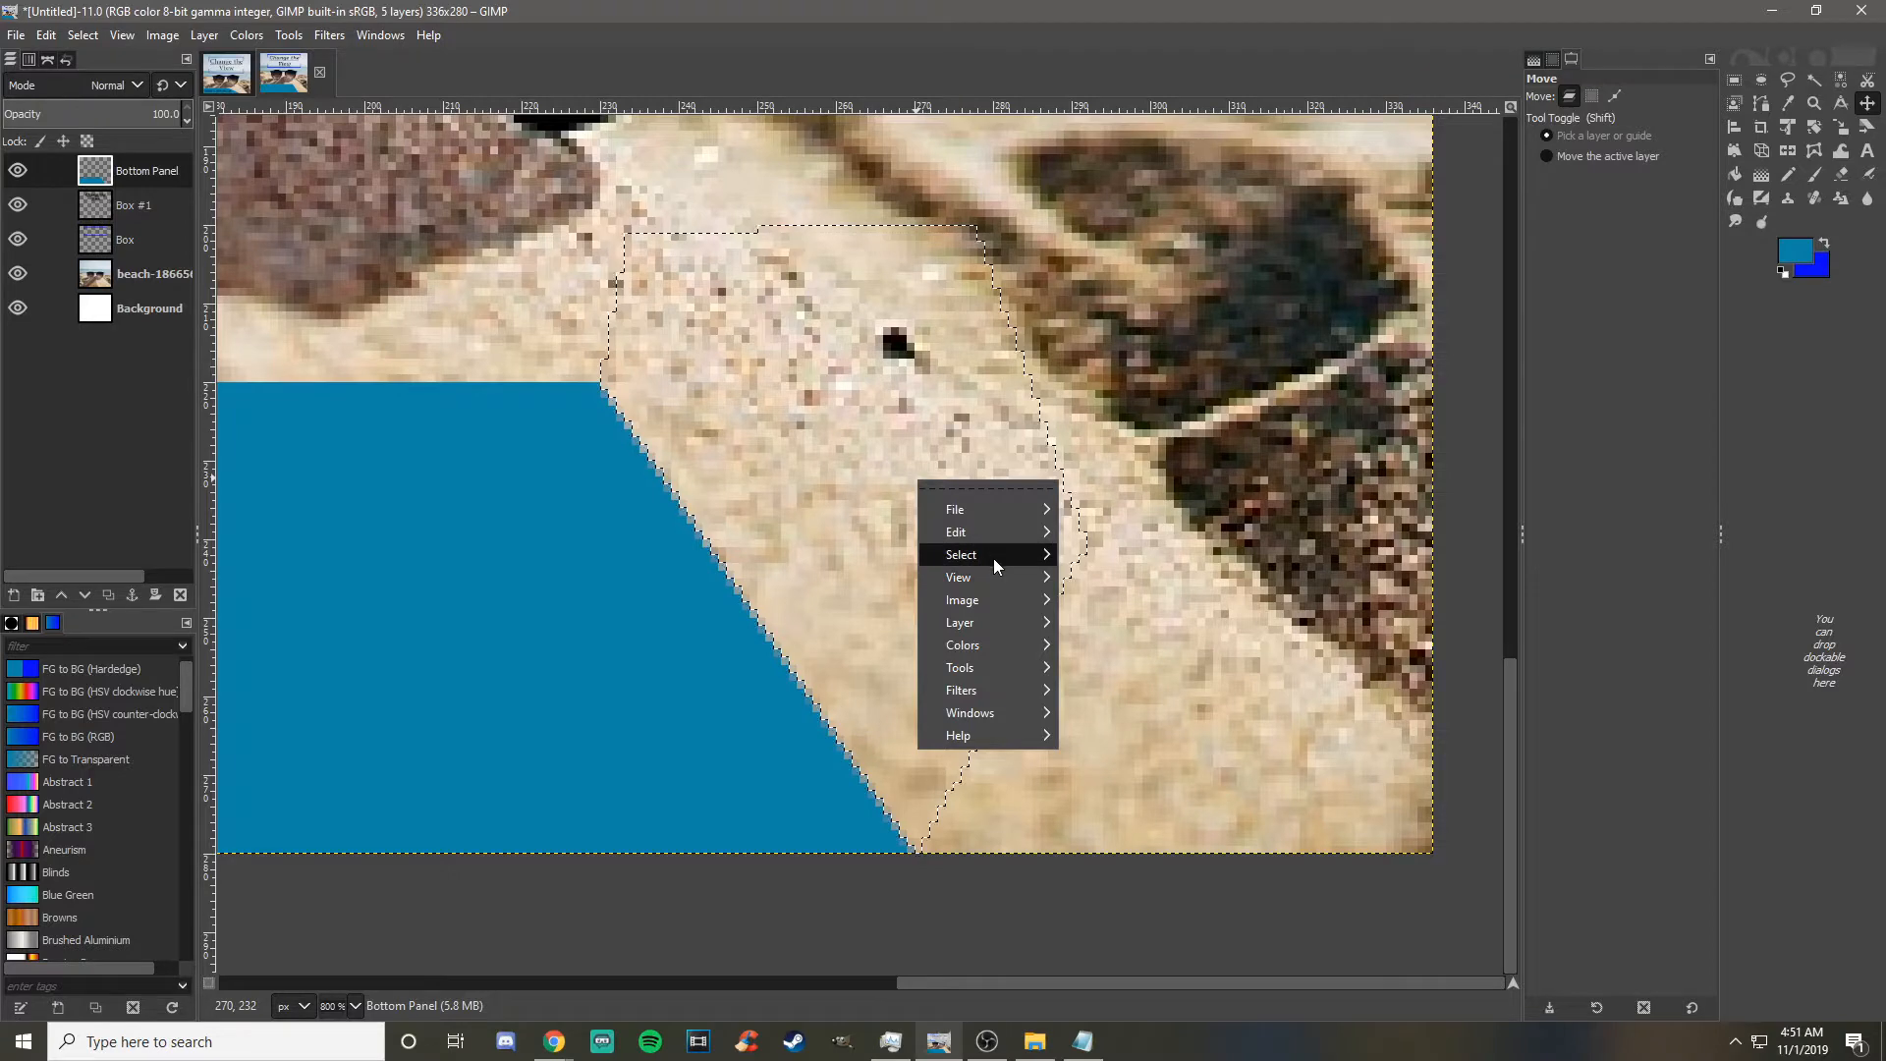
mouse_move(993, 557)
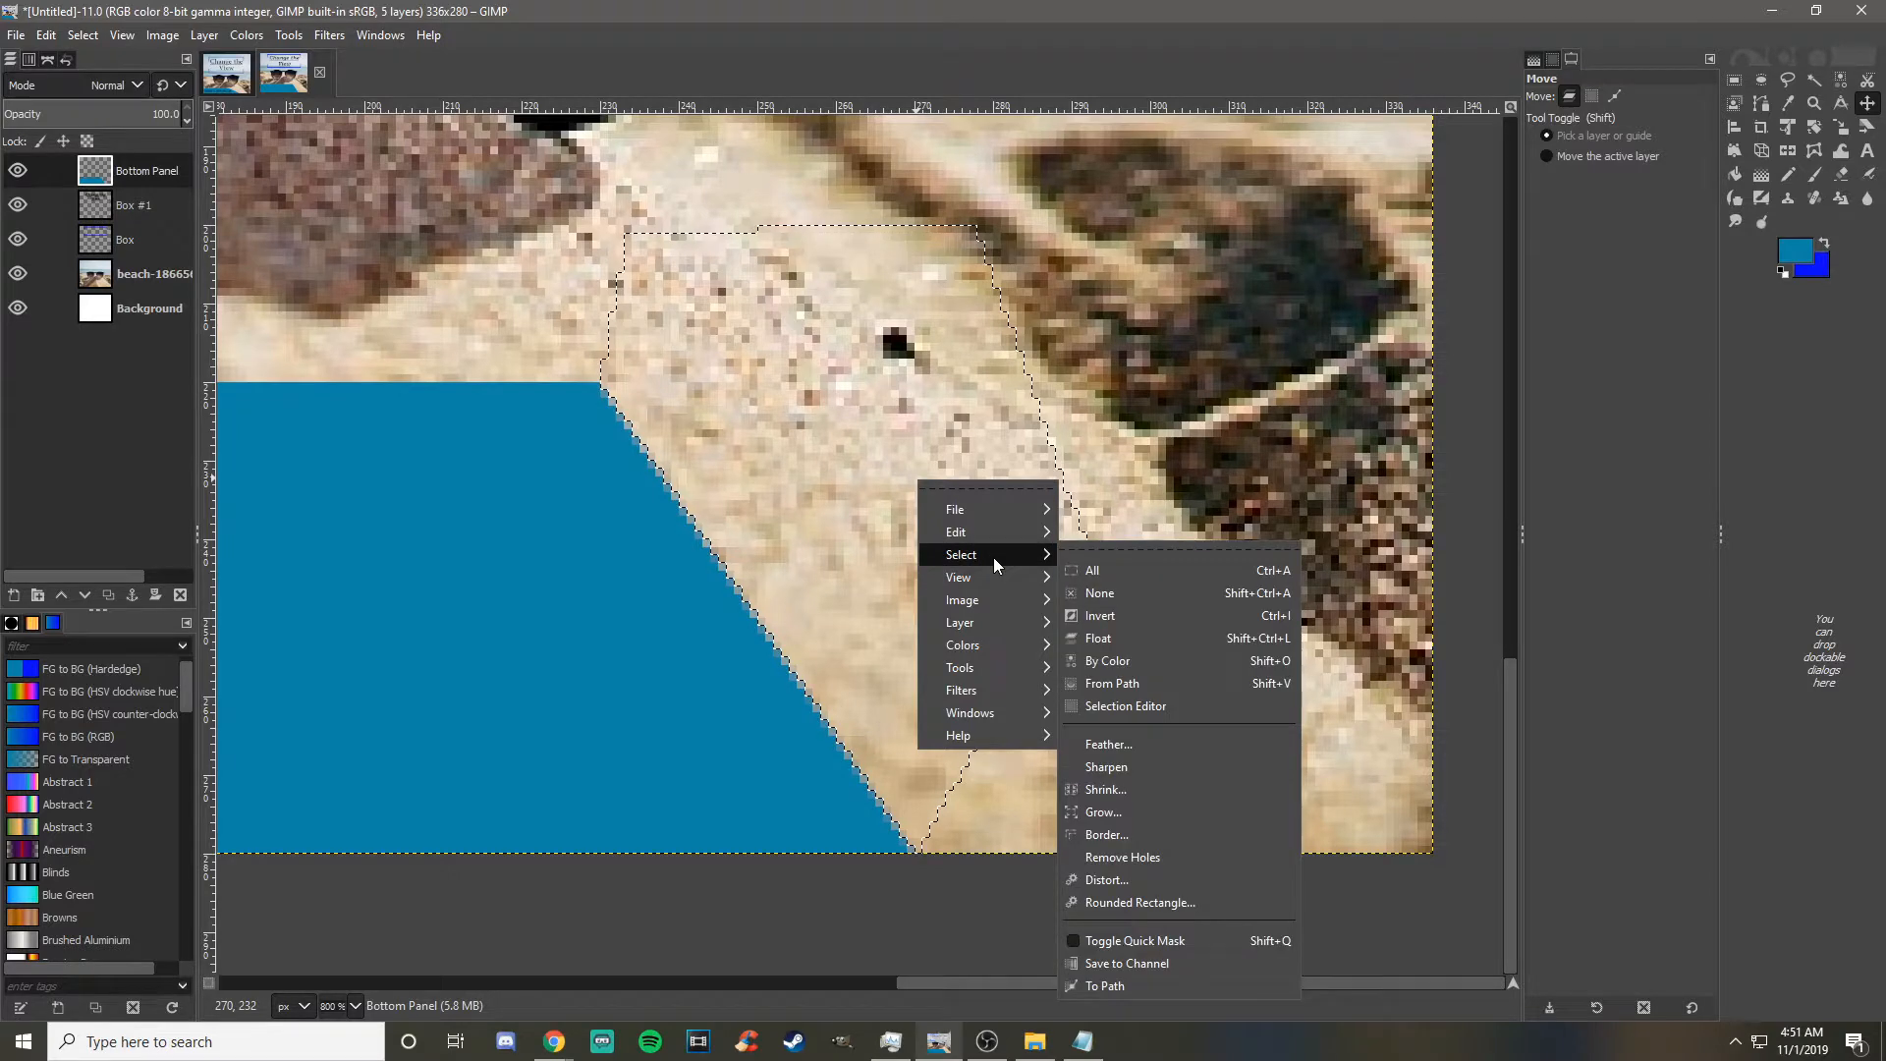
click(1089, 593)
- Move the blue panel down and slightly left so only a thinner strip remains along the banner's lower edge
key(minus)
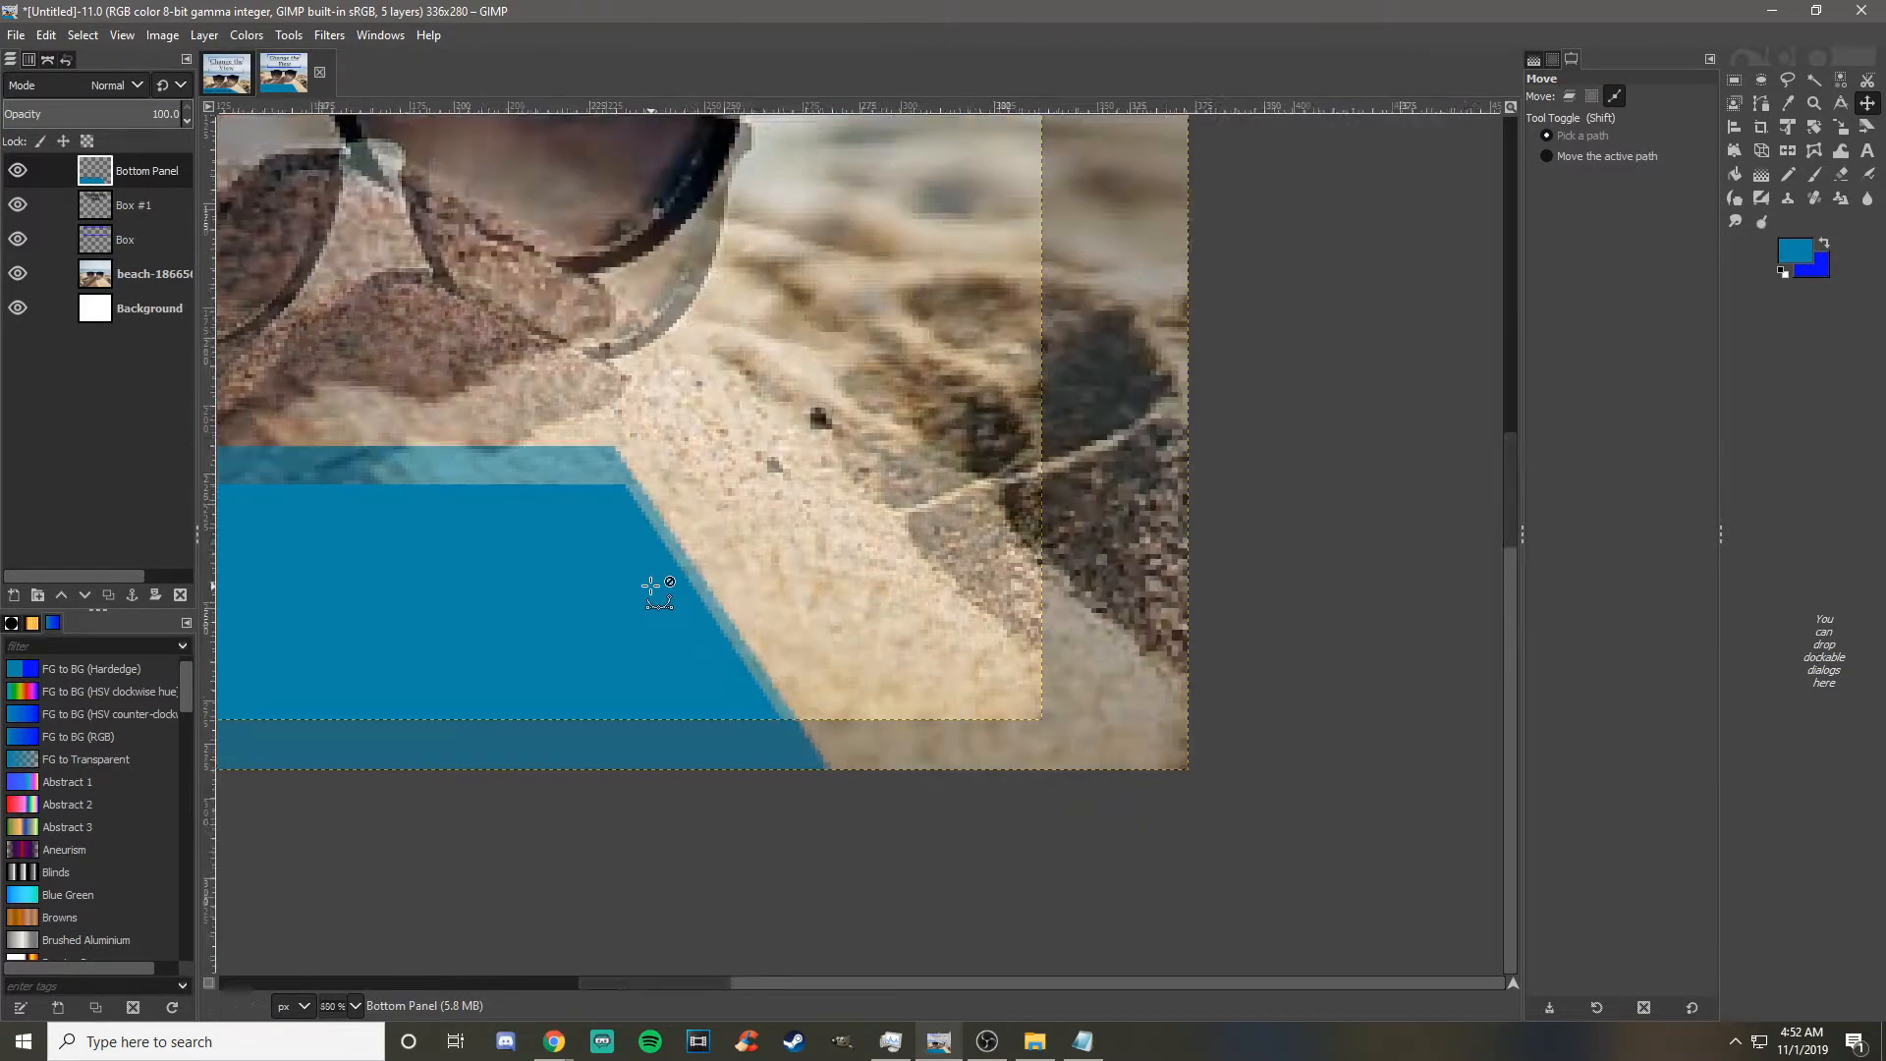
key(minus)
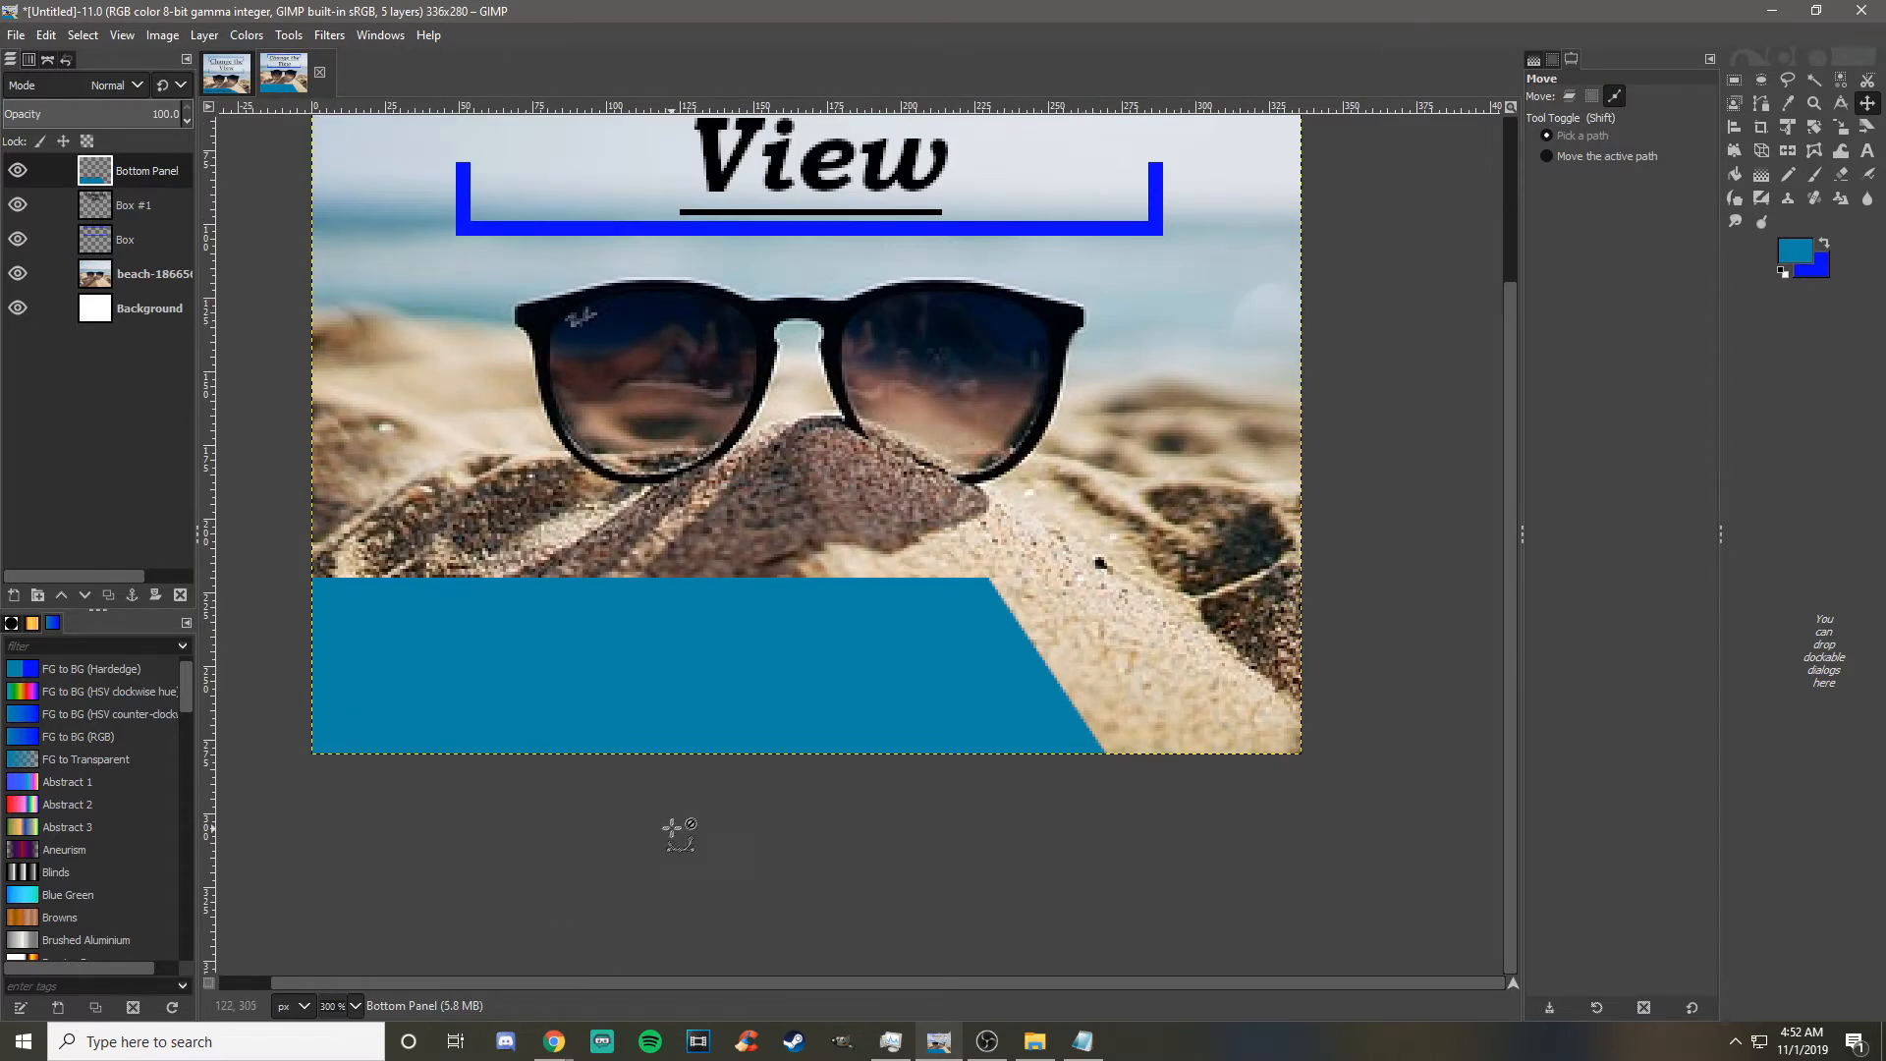
key(minus)
drag(716, 716, 703, 759)
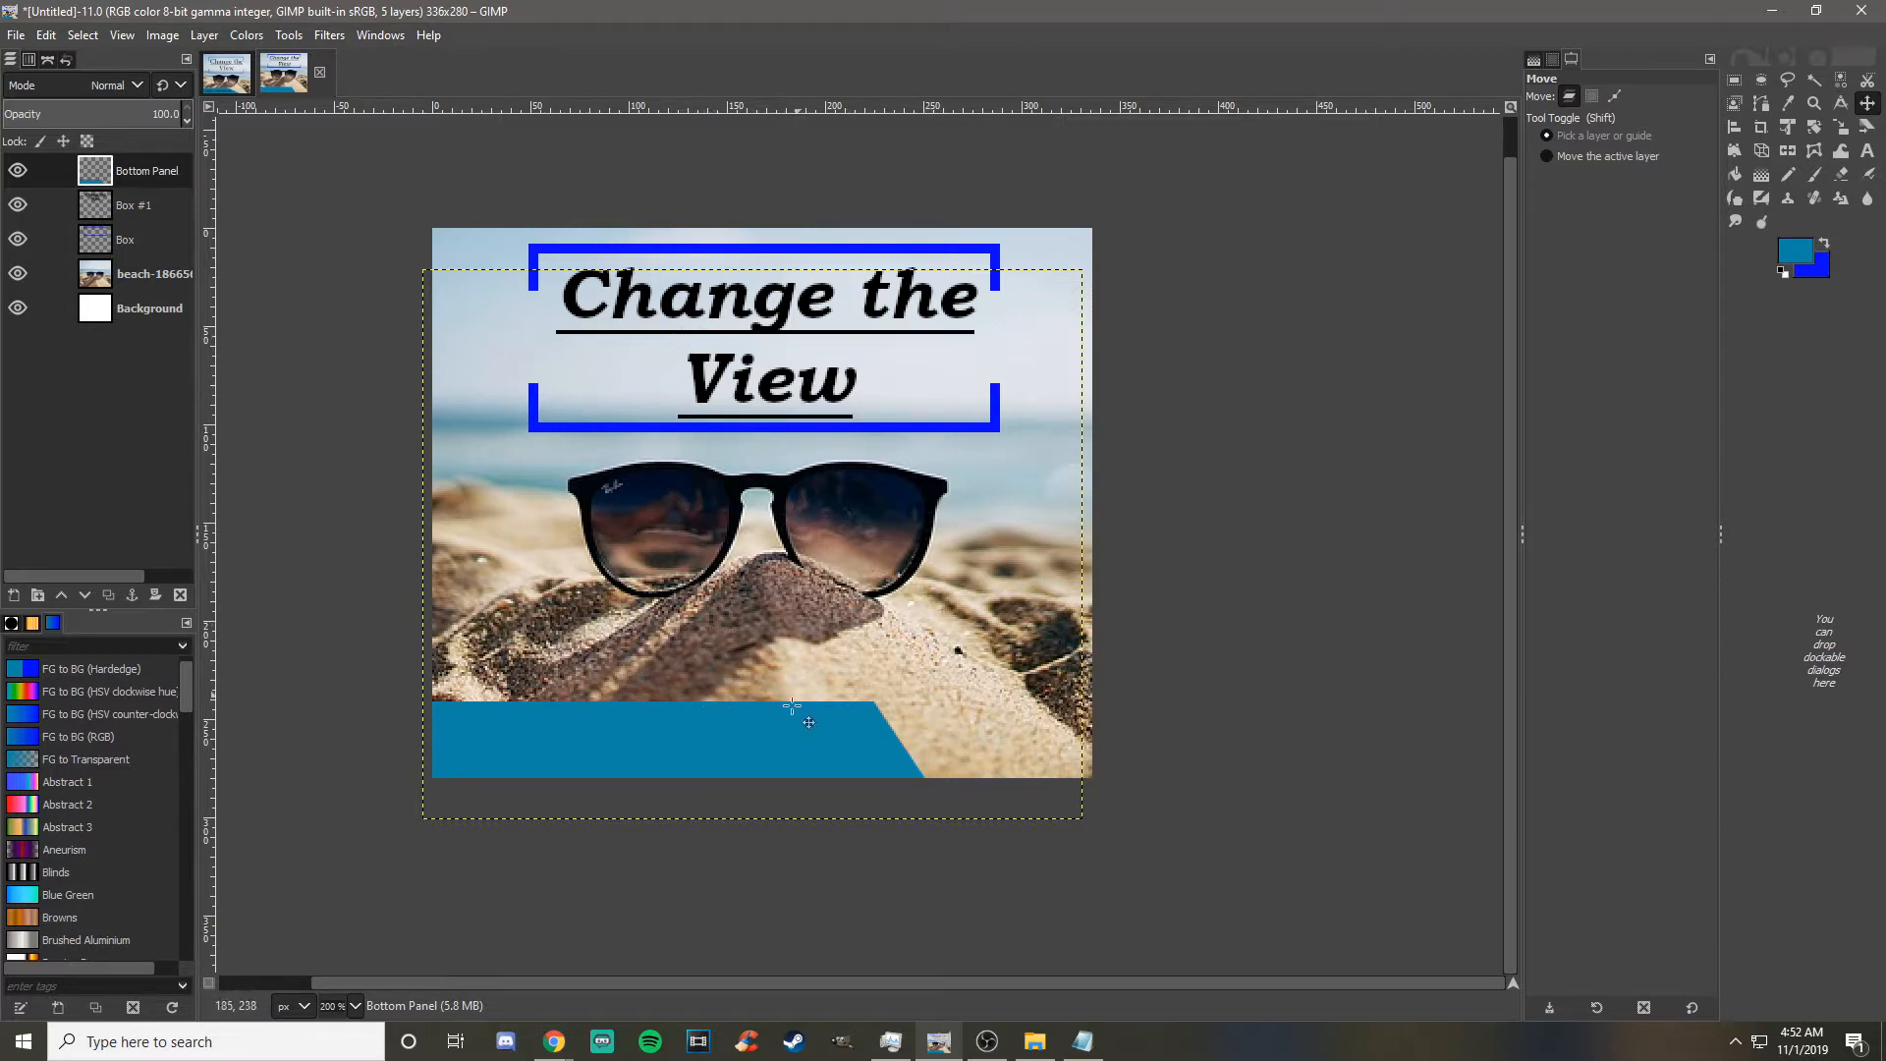
drag(654, 736, 652, 759)
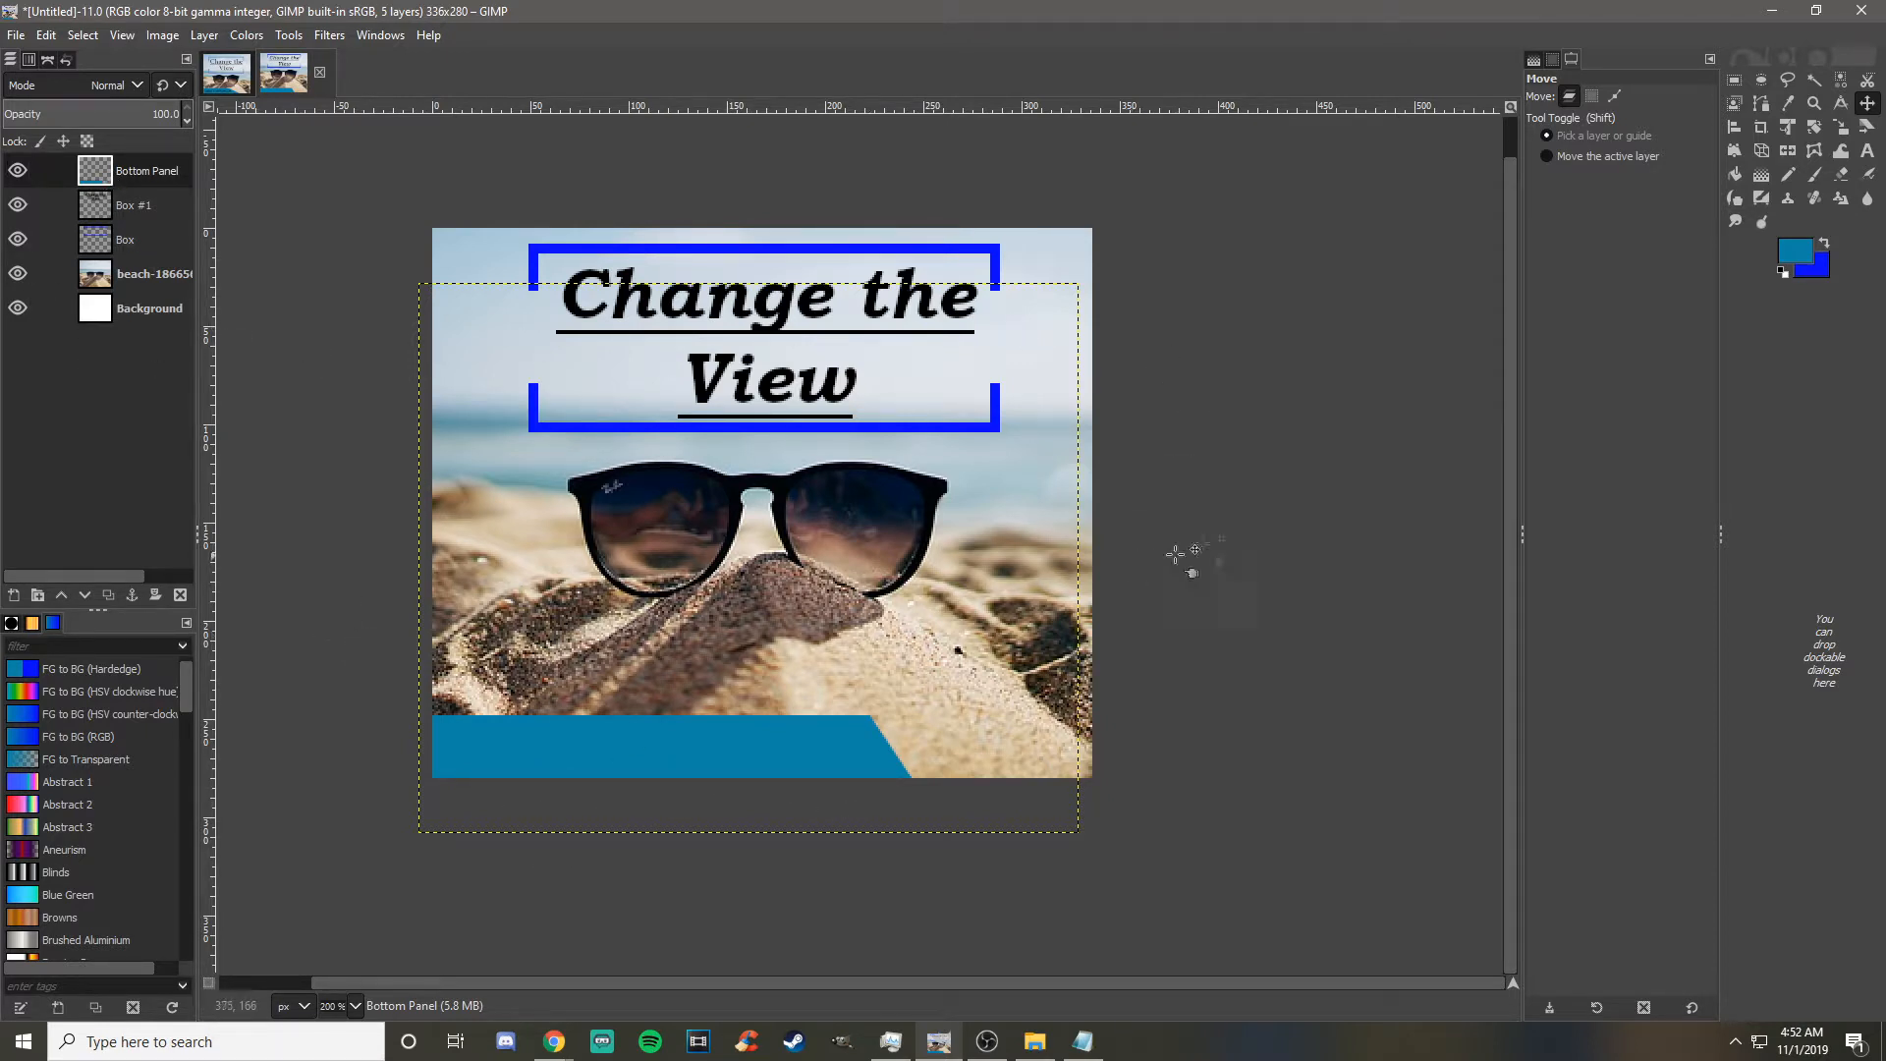
- Draw a text box from the sunglasses down past the blue panel and enter the letter g in it
click(1868, 150)
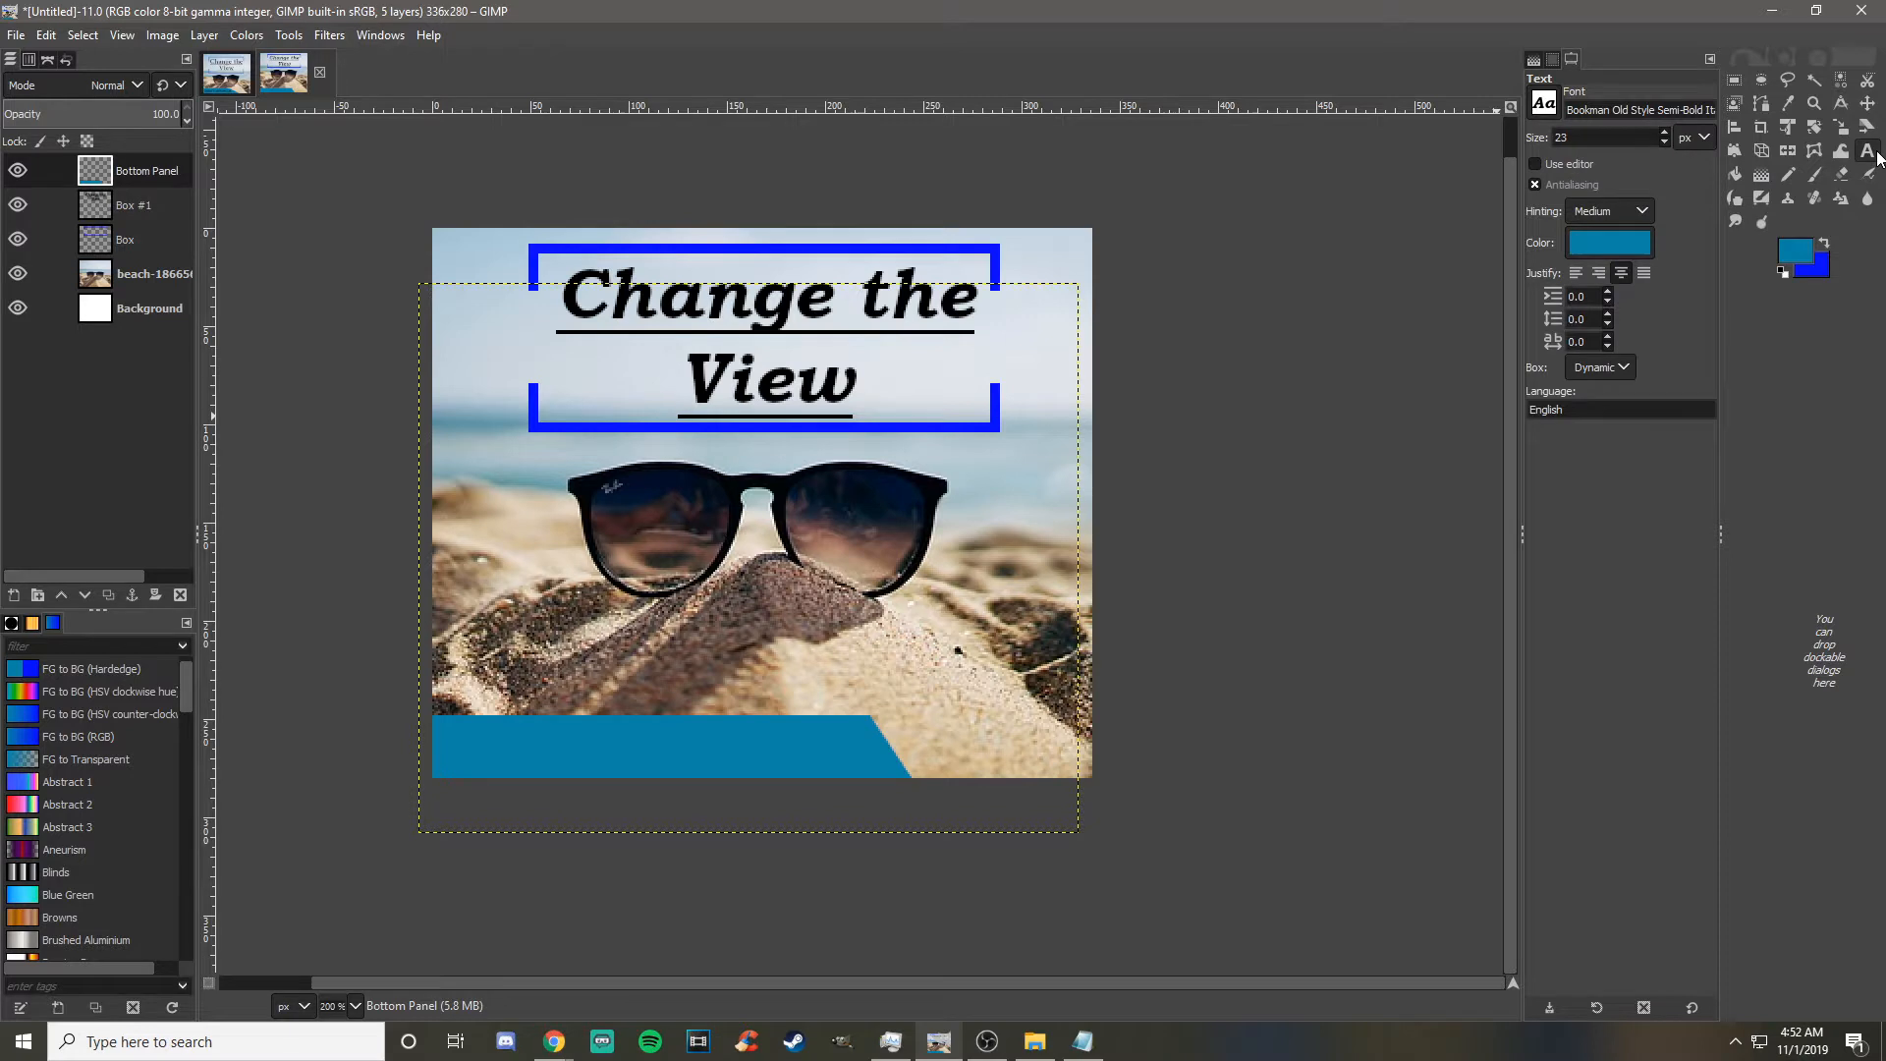
drag(461, 484, 994, 794)
text(g)
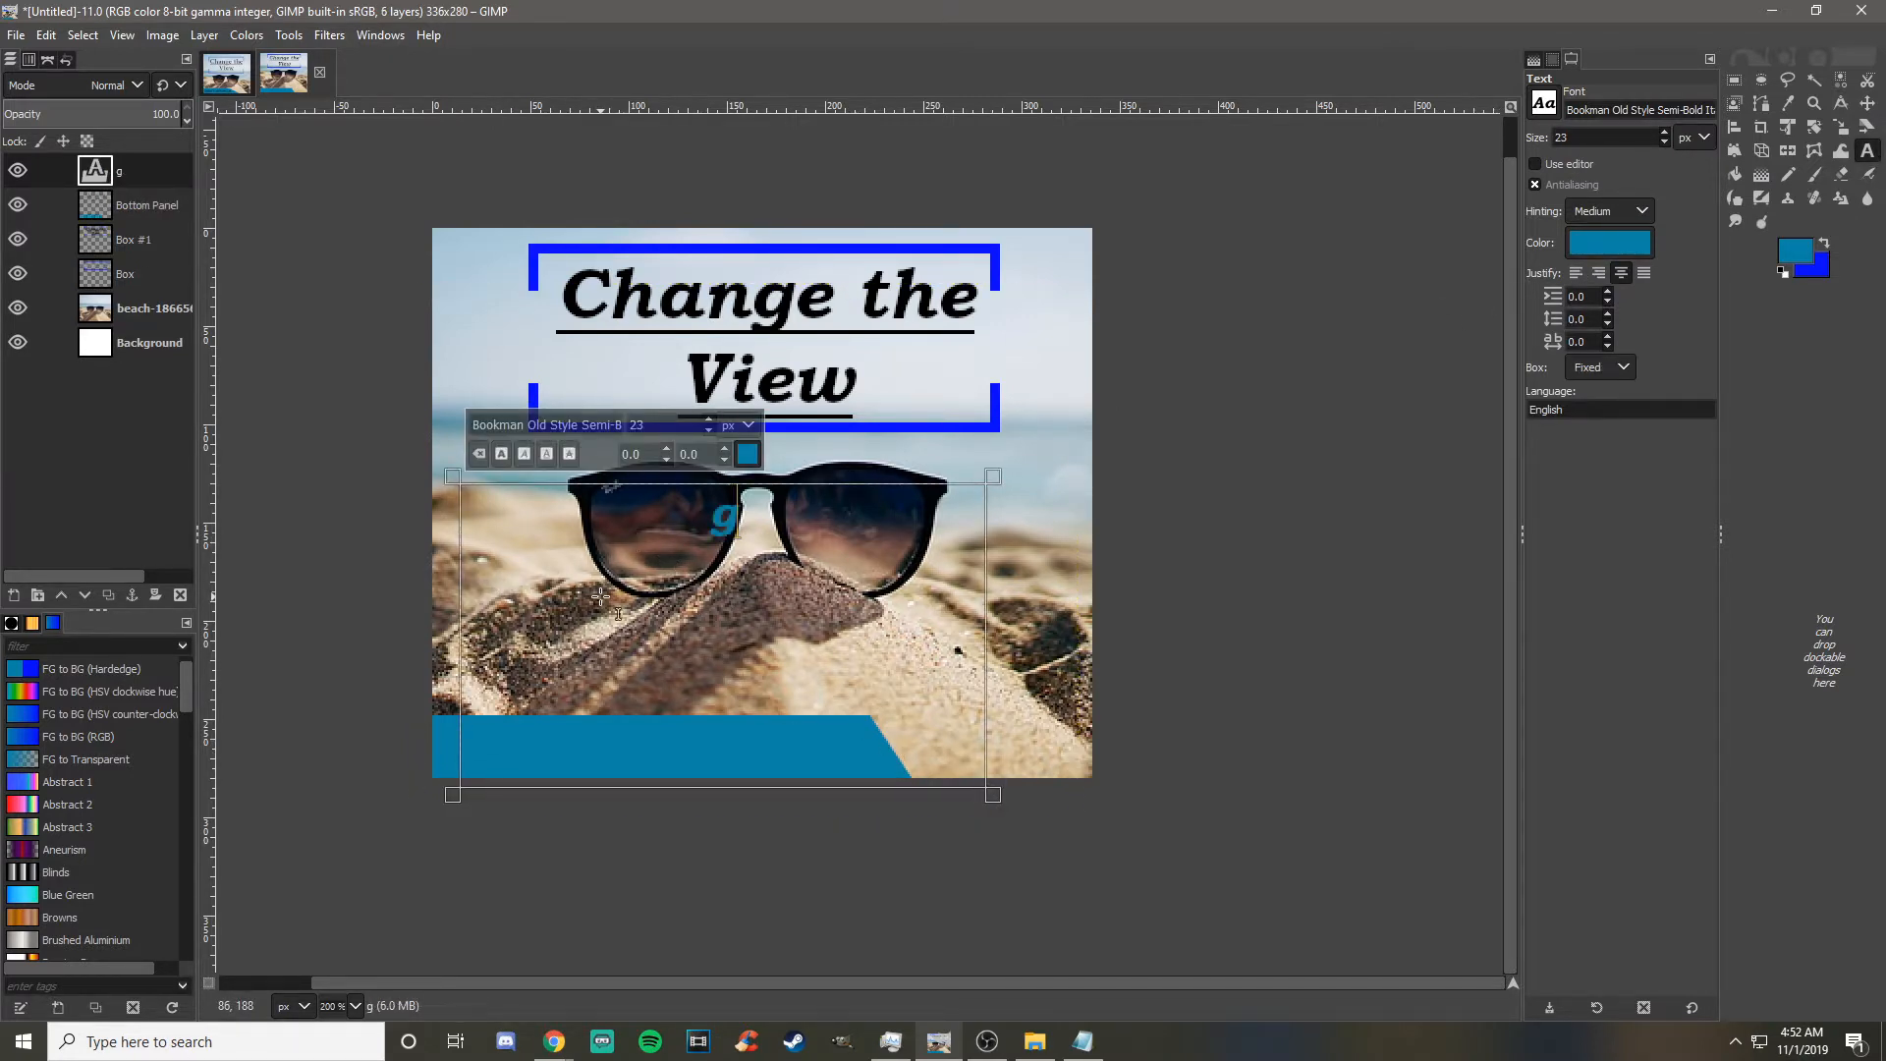
- Create a transparent 336 × 280 px layer named "new" above the text layer
right_click(114, 181)
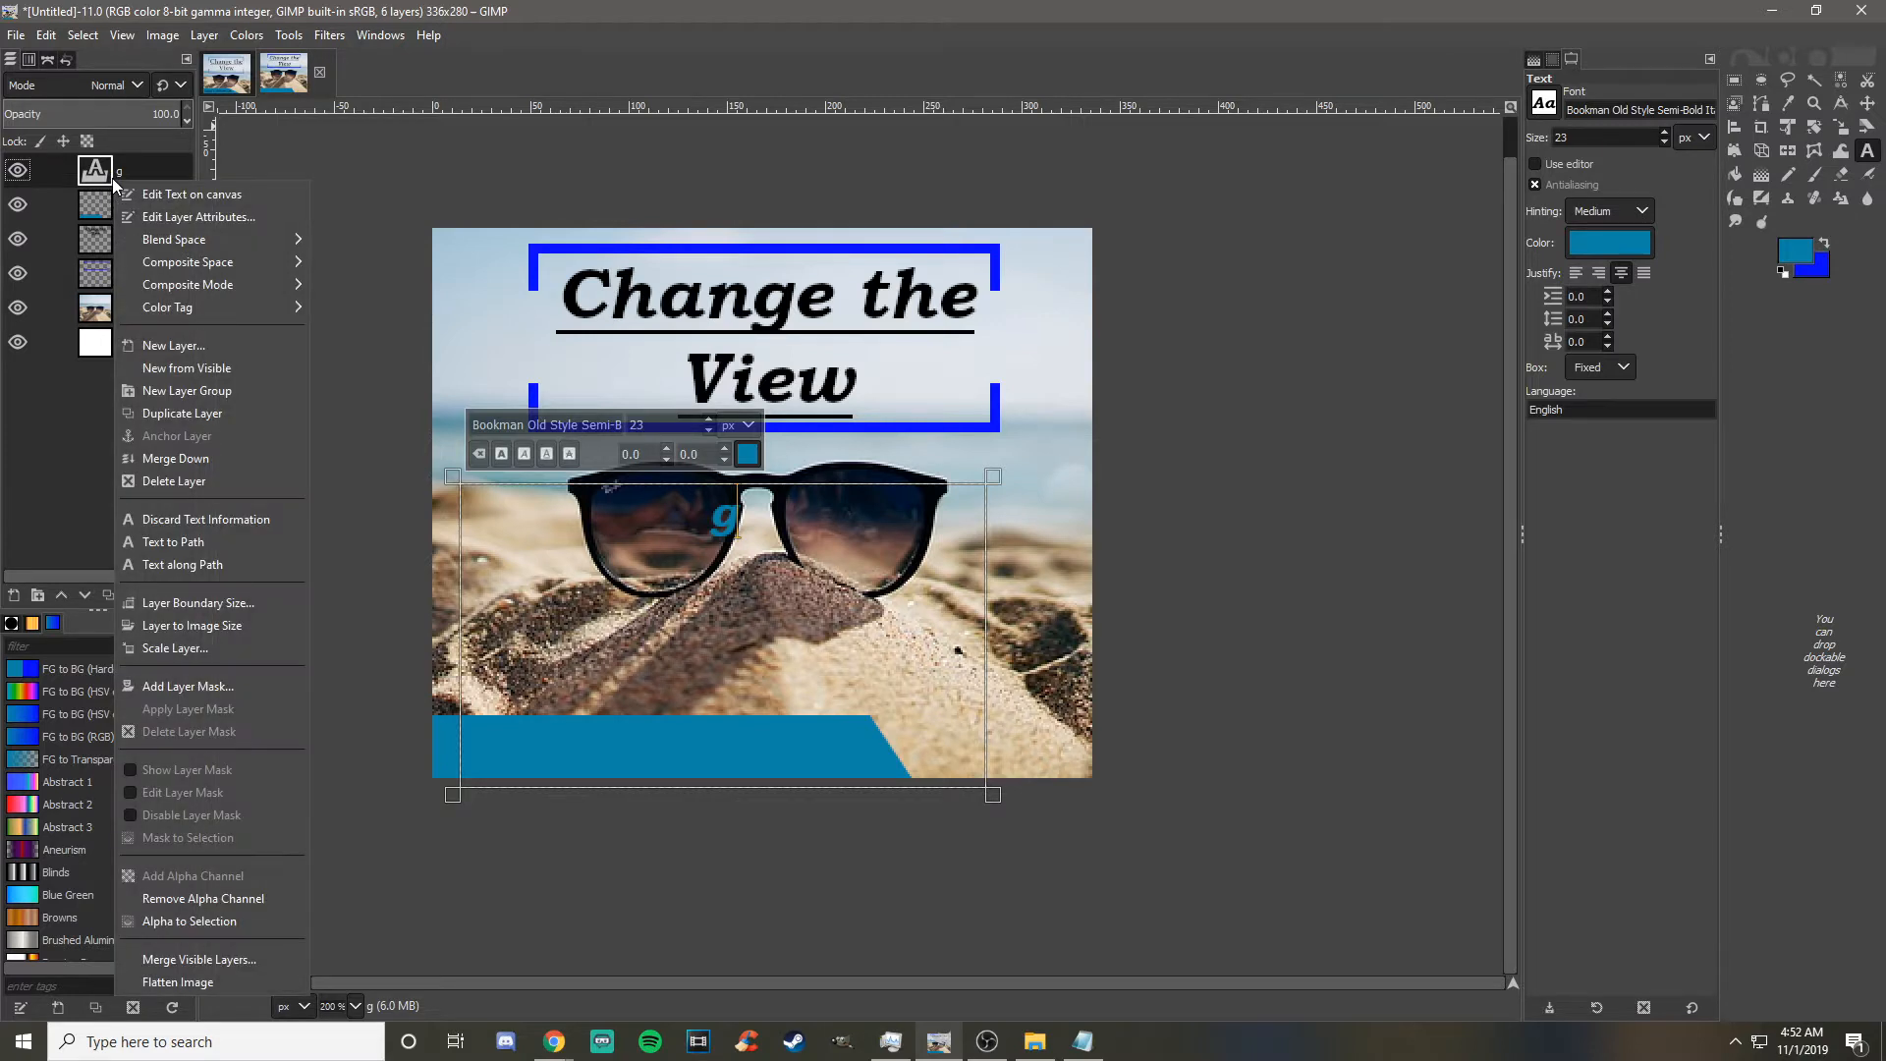
click(171, 349)
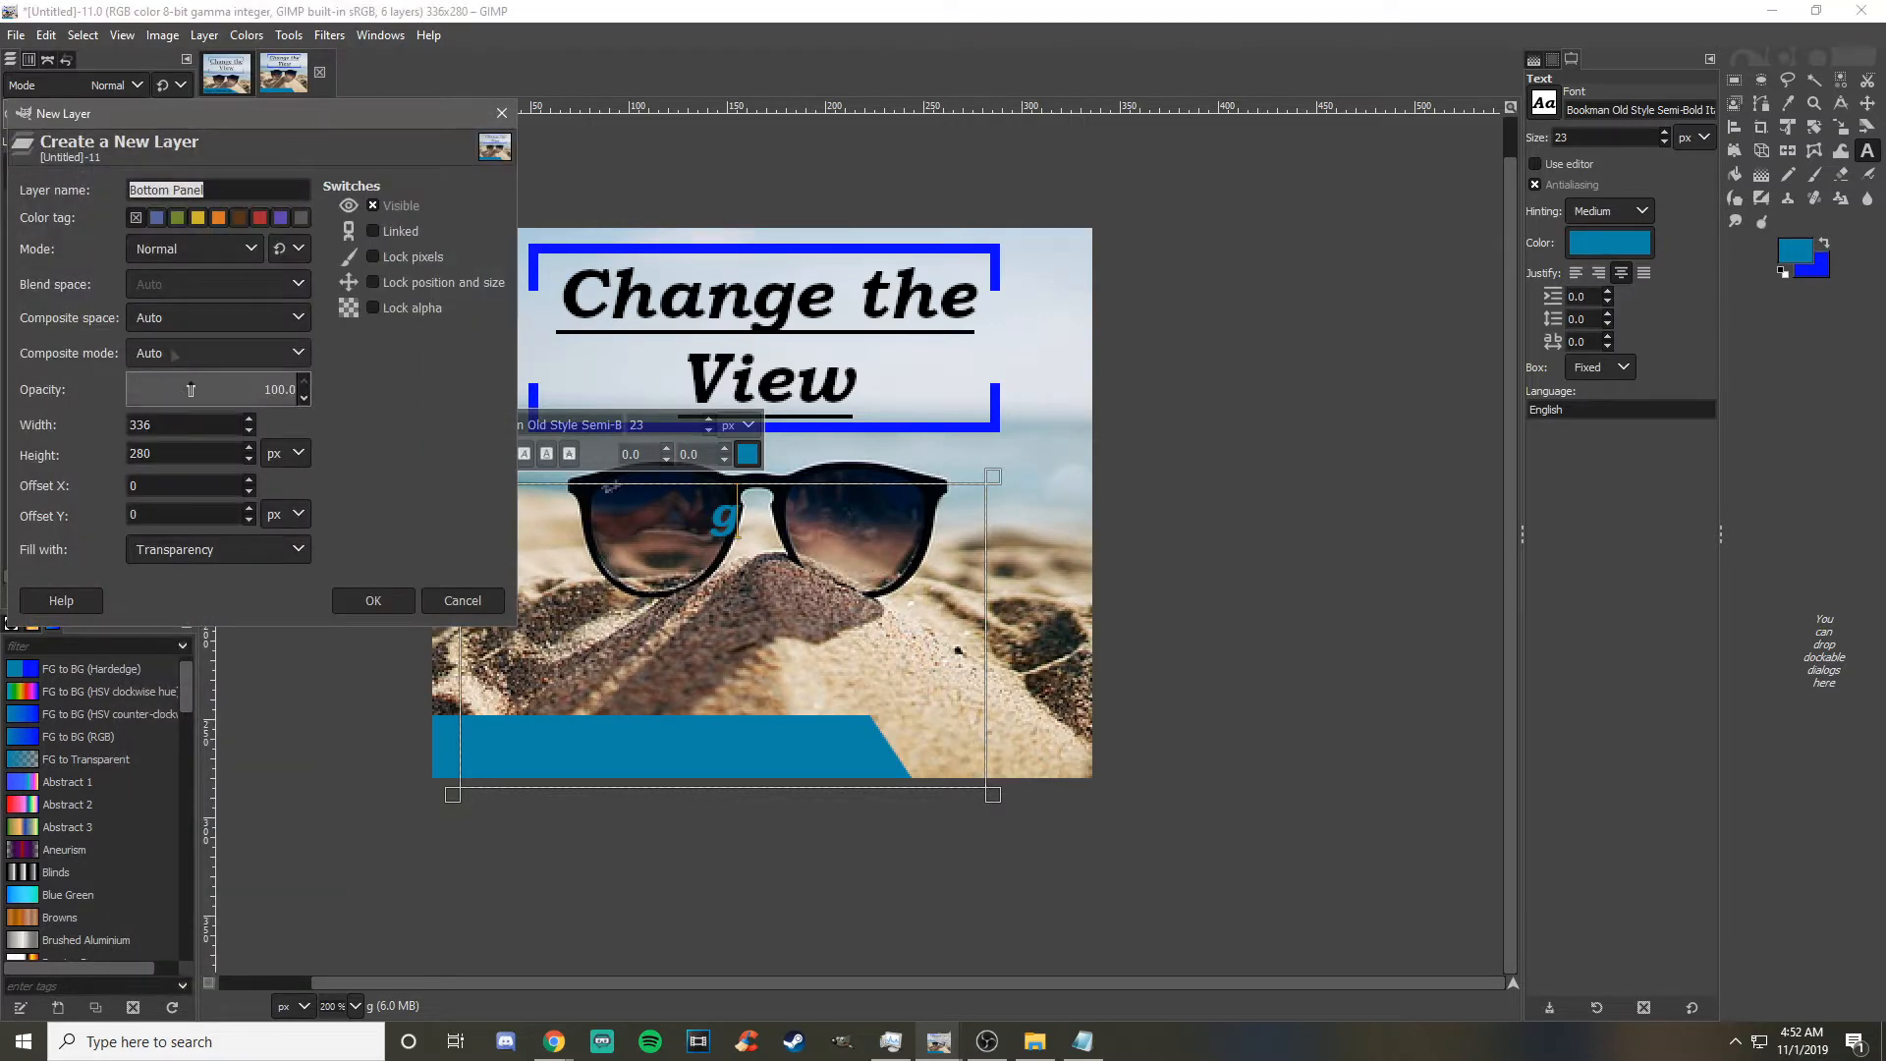
key(BackSpace)
text(new)
key(Return)
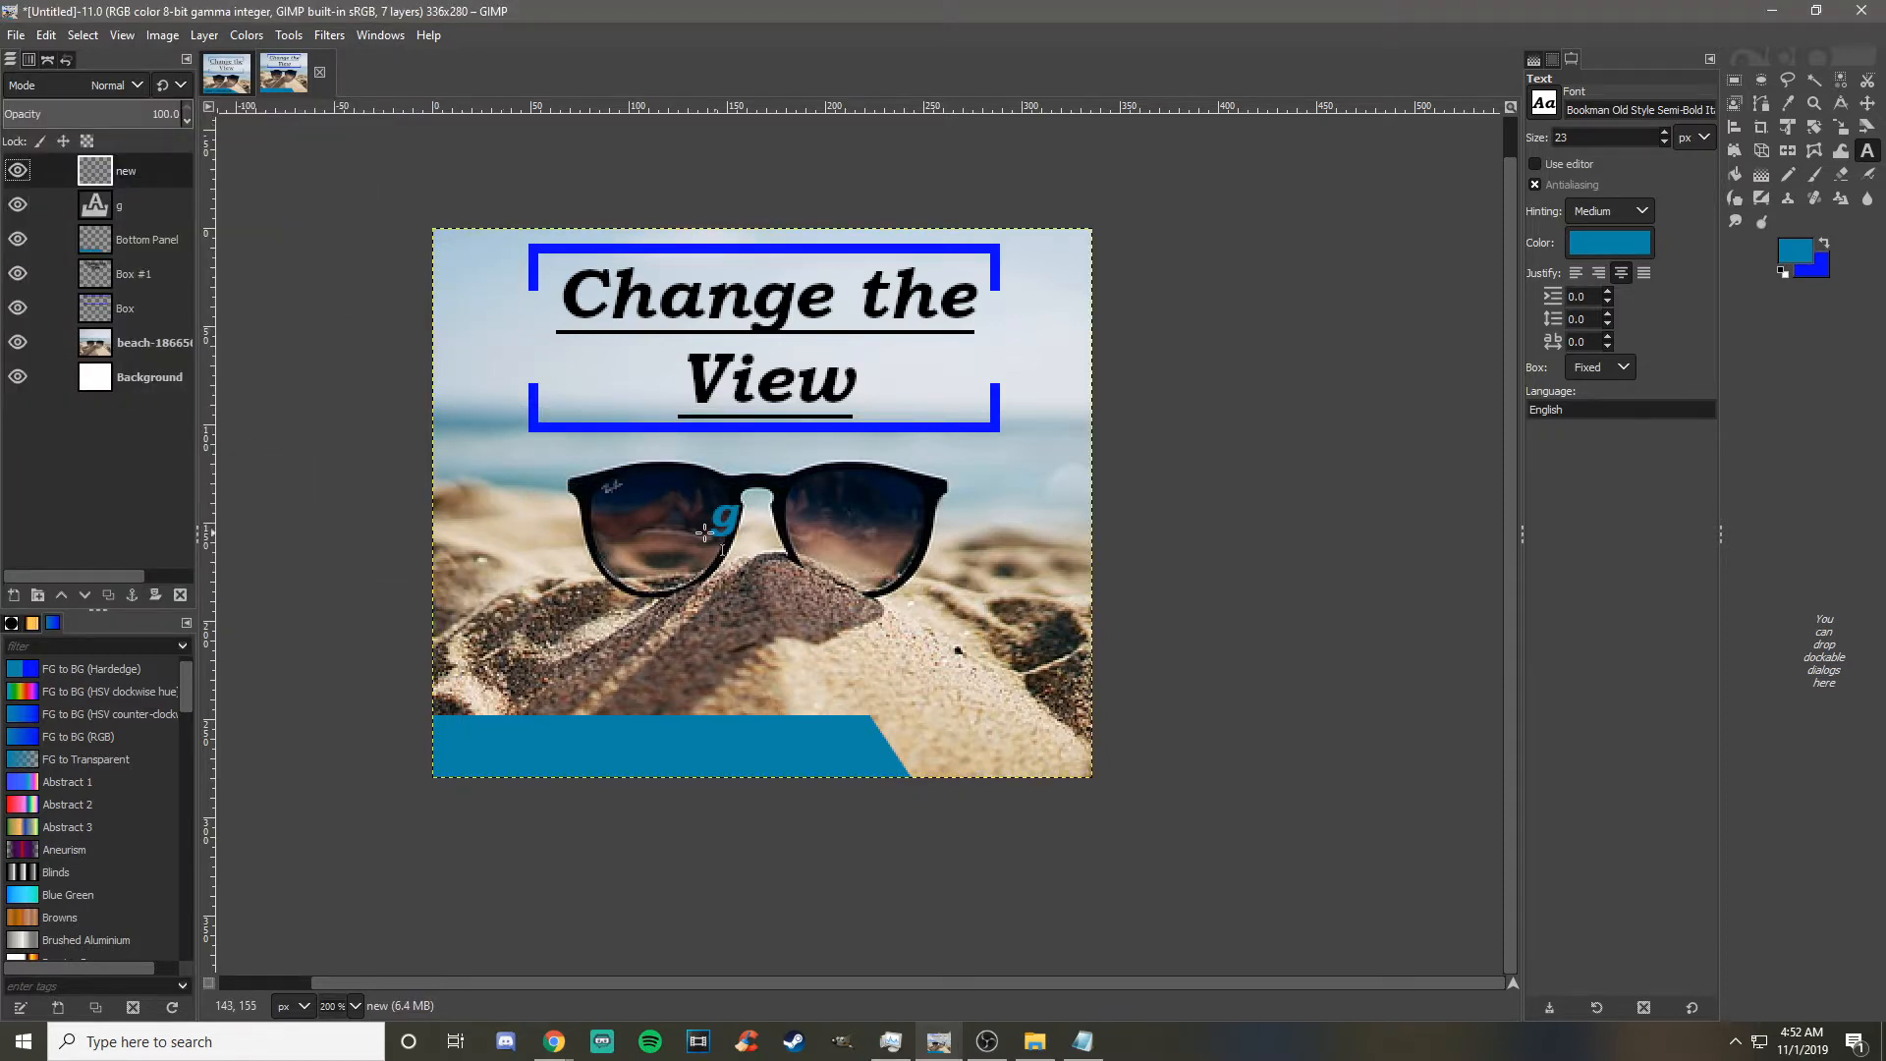
- Reselect the text layer and delete the letter g from its text box
click(99, 205)
click(745, 558)
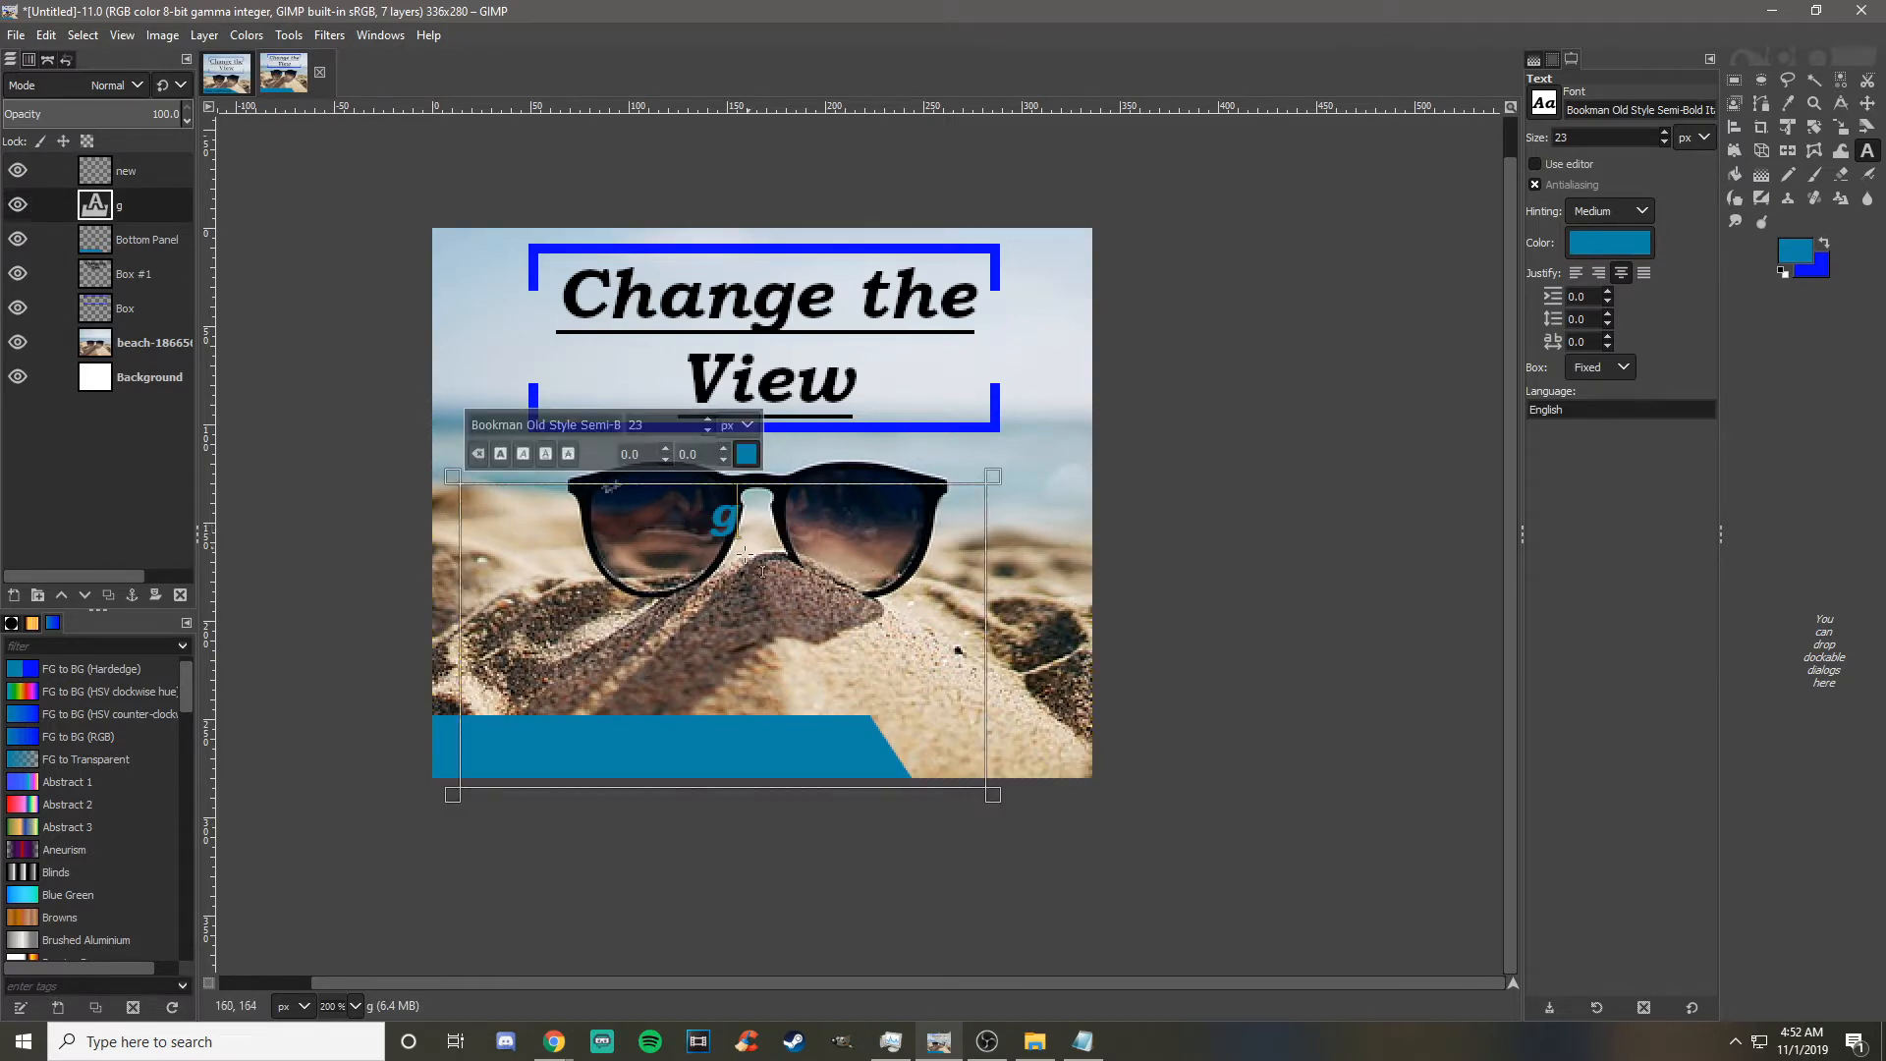
key(BackSpace)
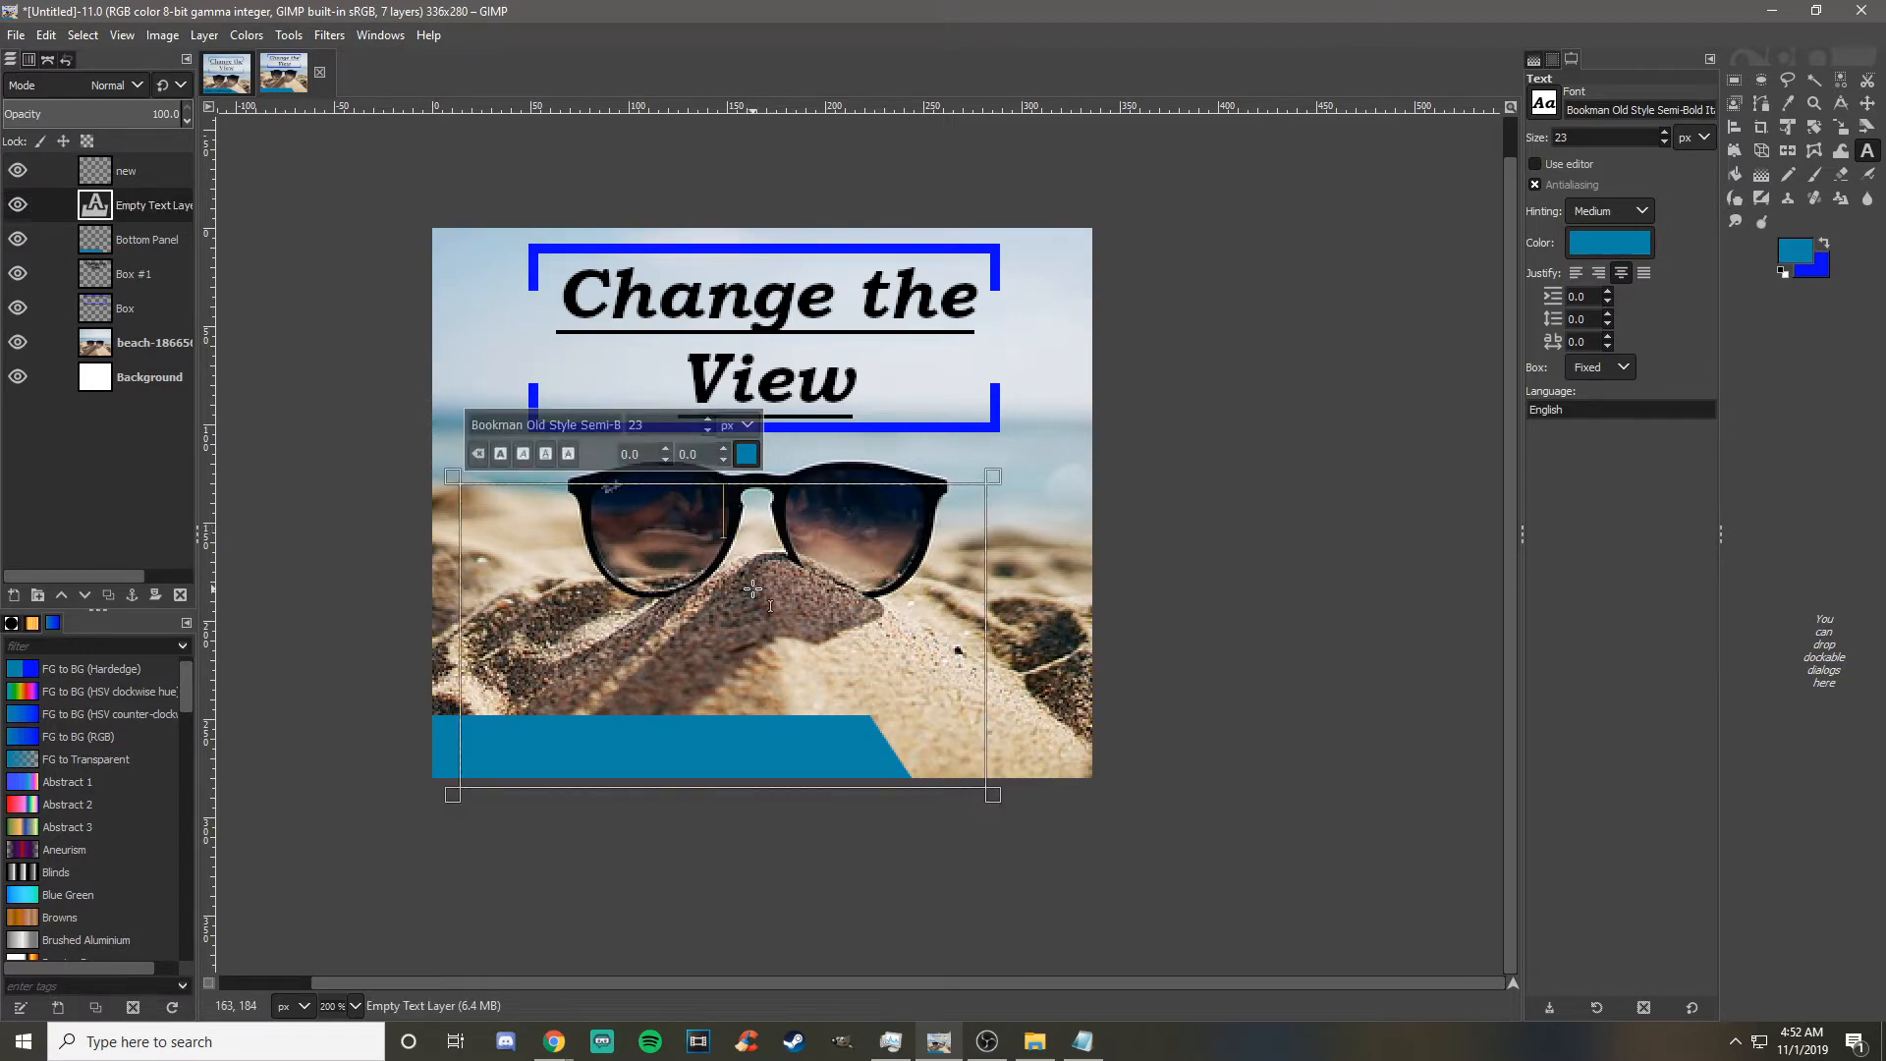
text(C)
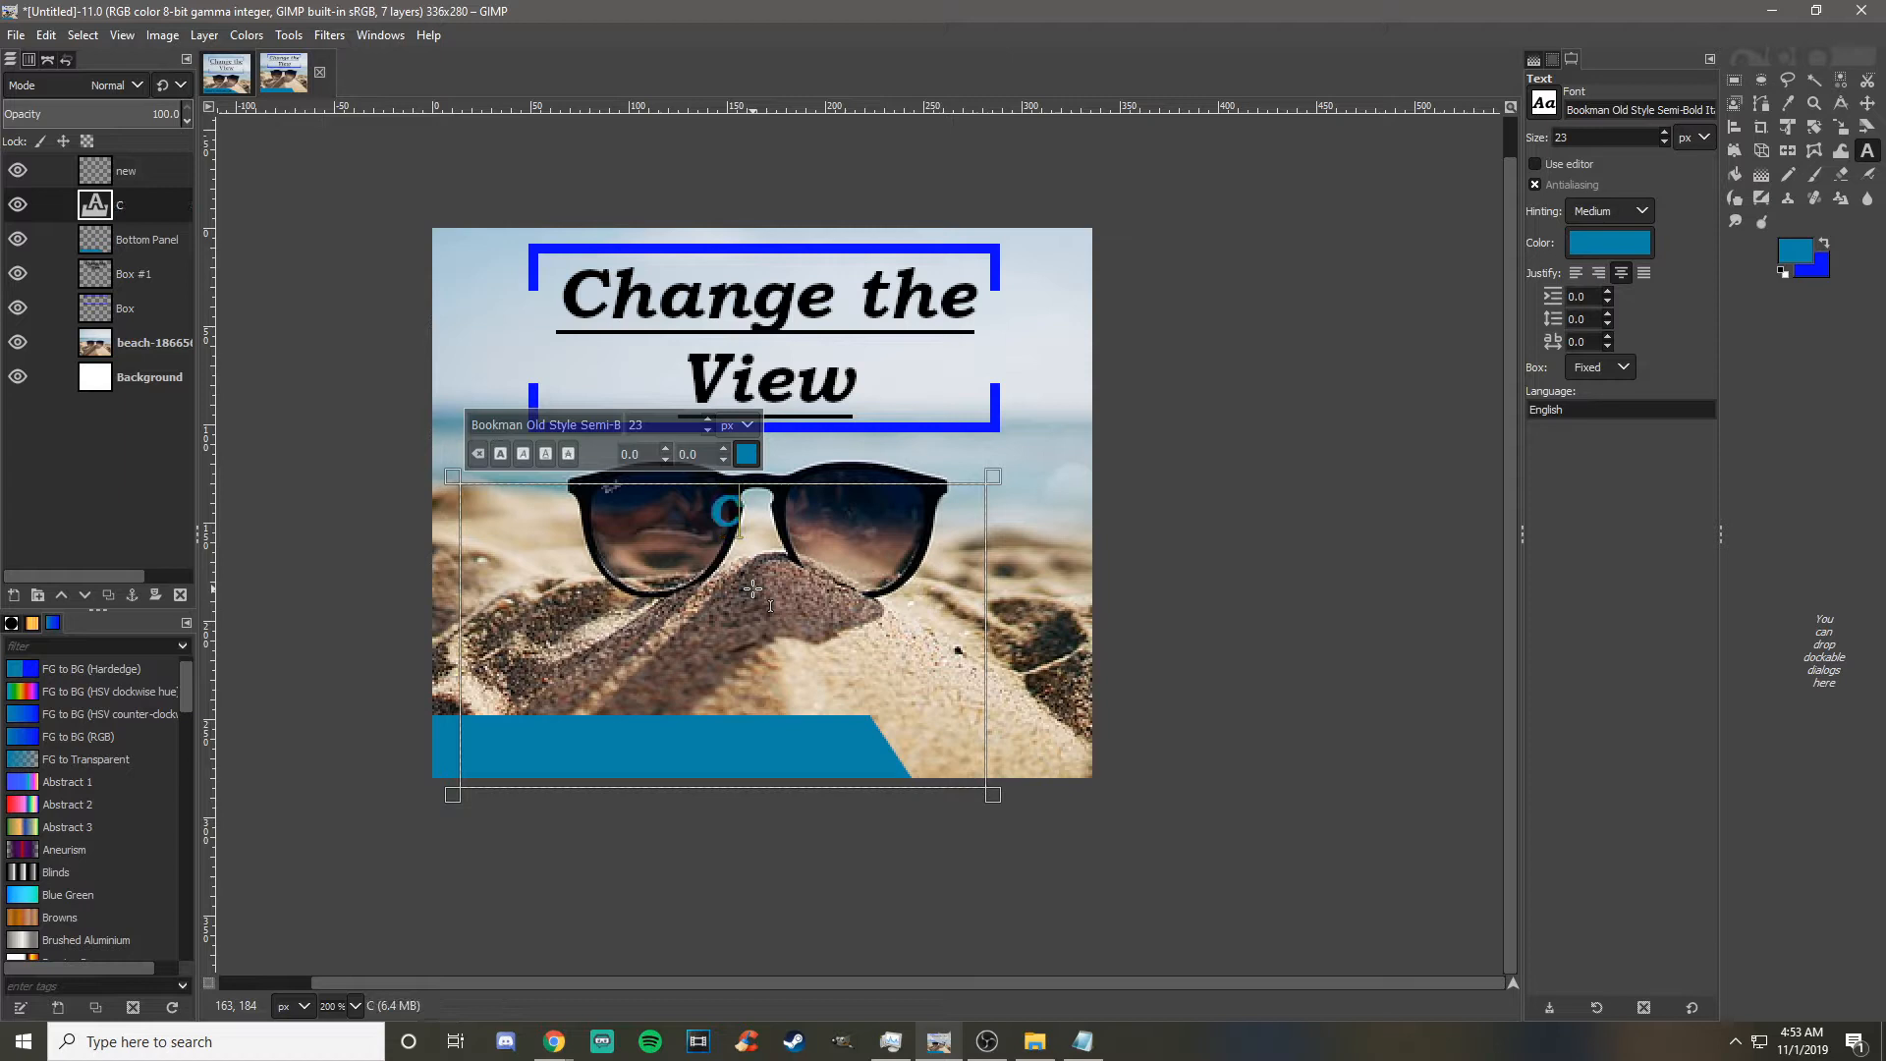
text(hangeYou)
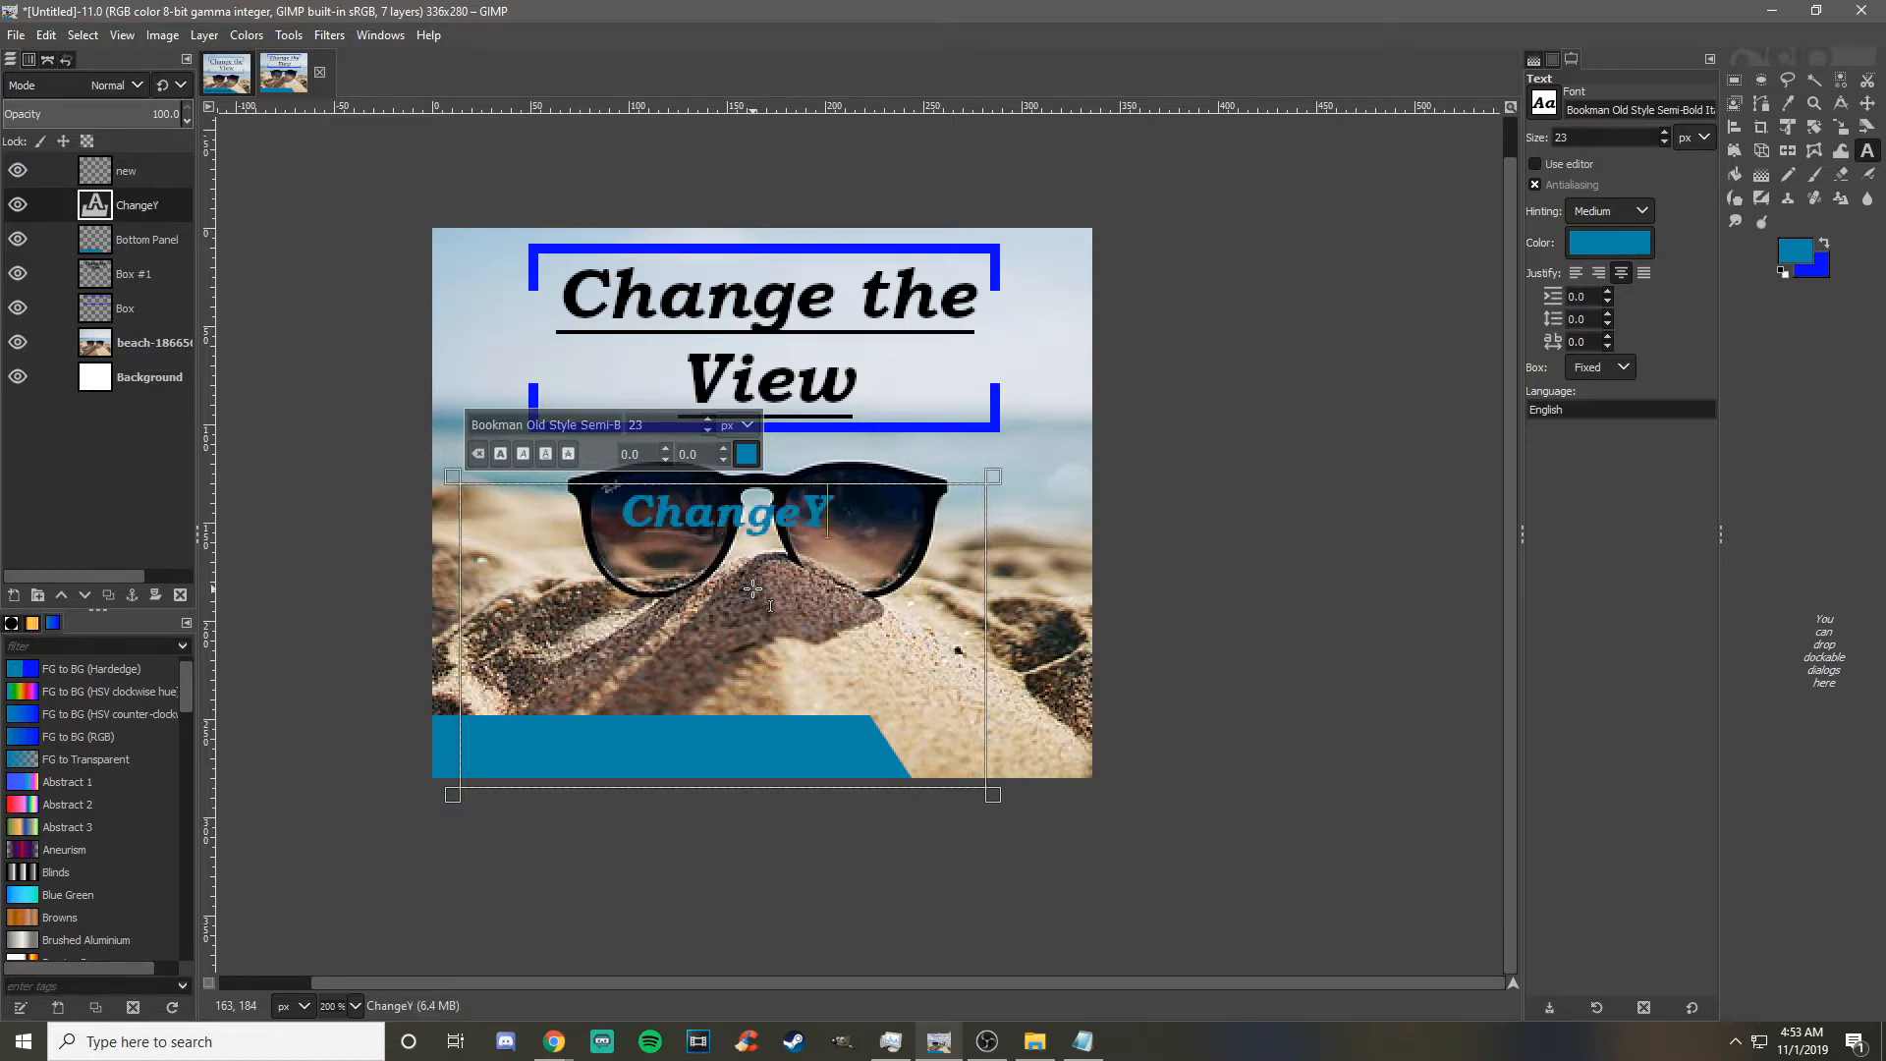
key(BackSpace)
key(BackSpace)
key(BackSpace)
key(BackSpace)
key(BackSpace)
key(BackSpace)
key(BackSpace)
key(BackSpace)
key(BackSpace)
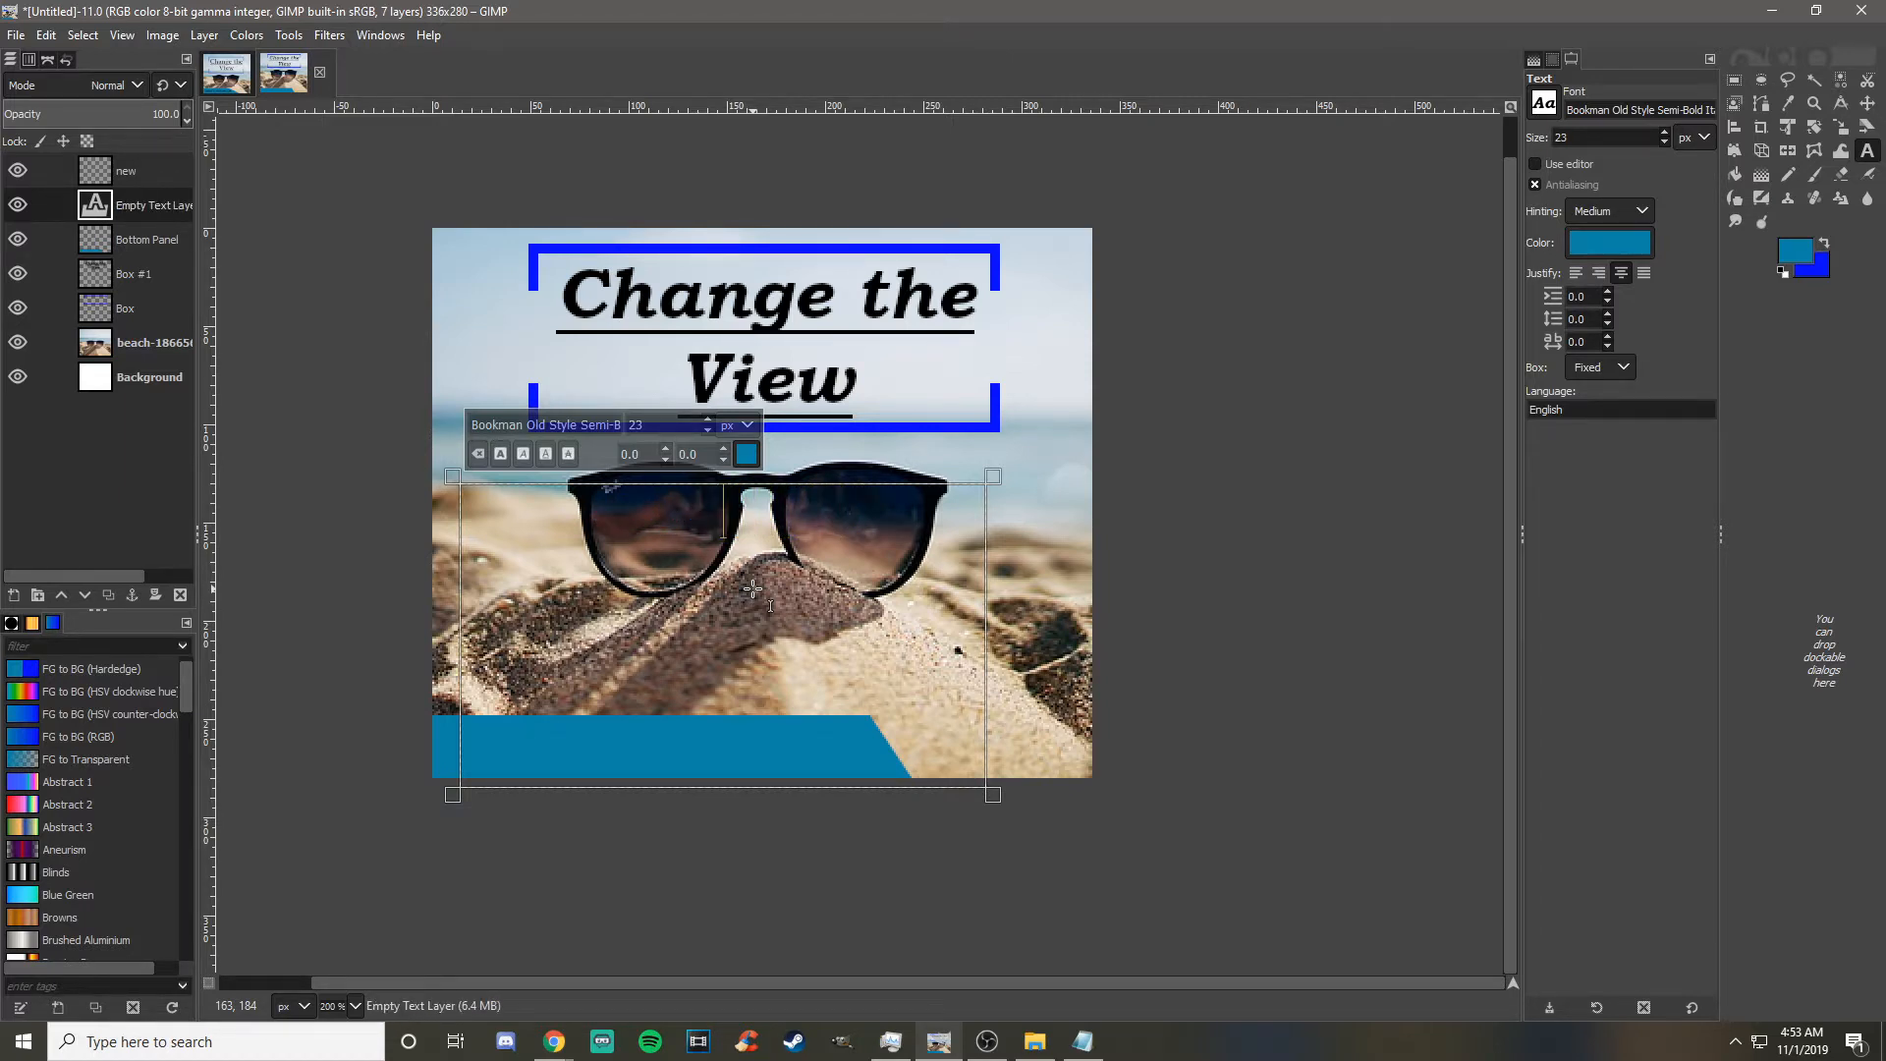
- Set the text color to black (000000)
click(1616, 246)
click(1685, 335)
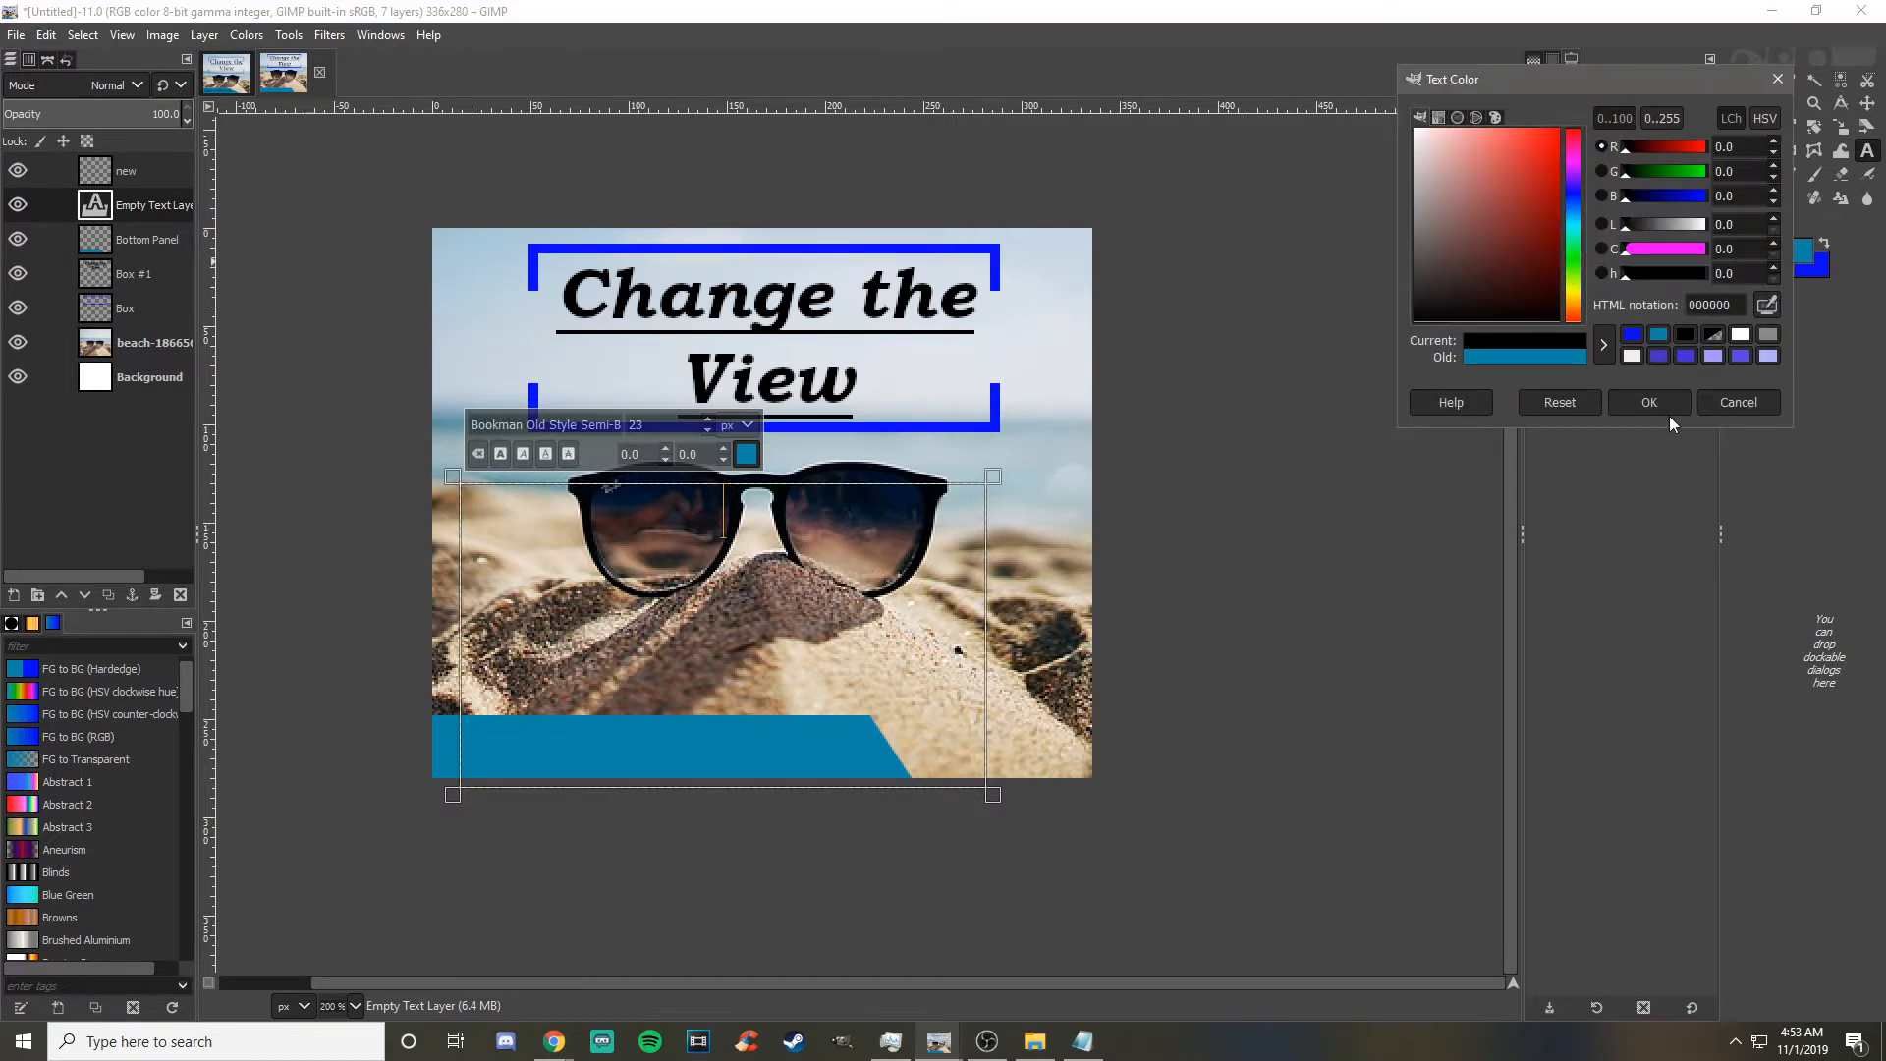
click(1664, 403)
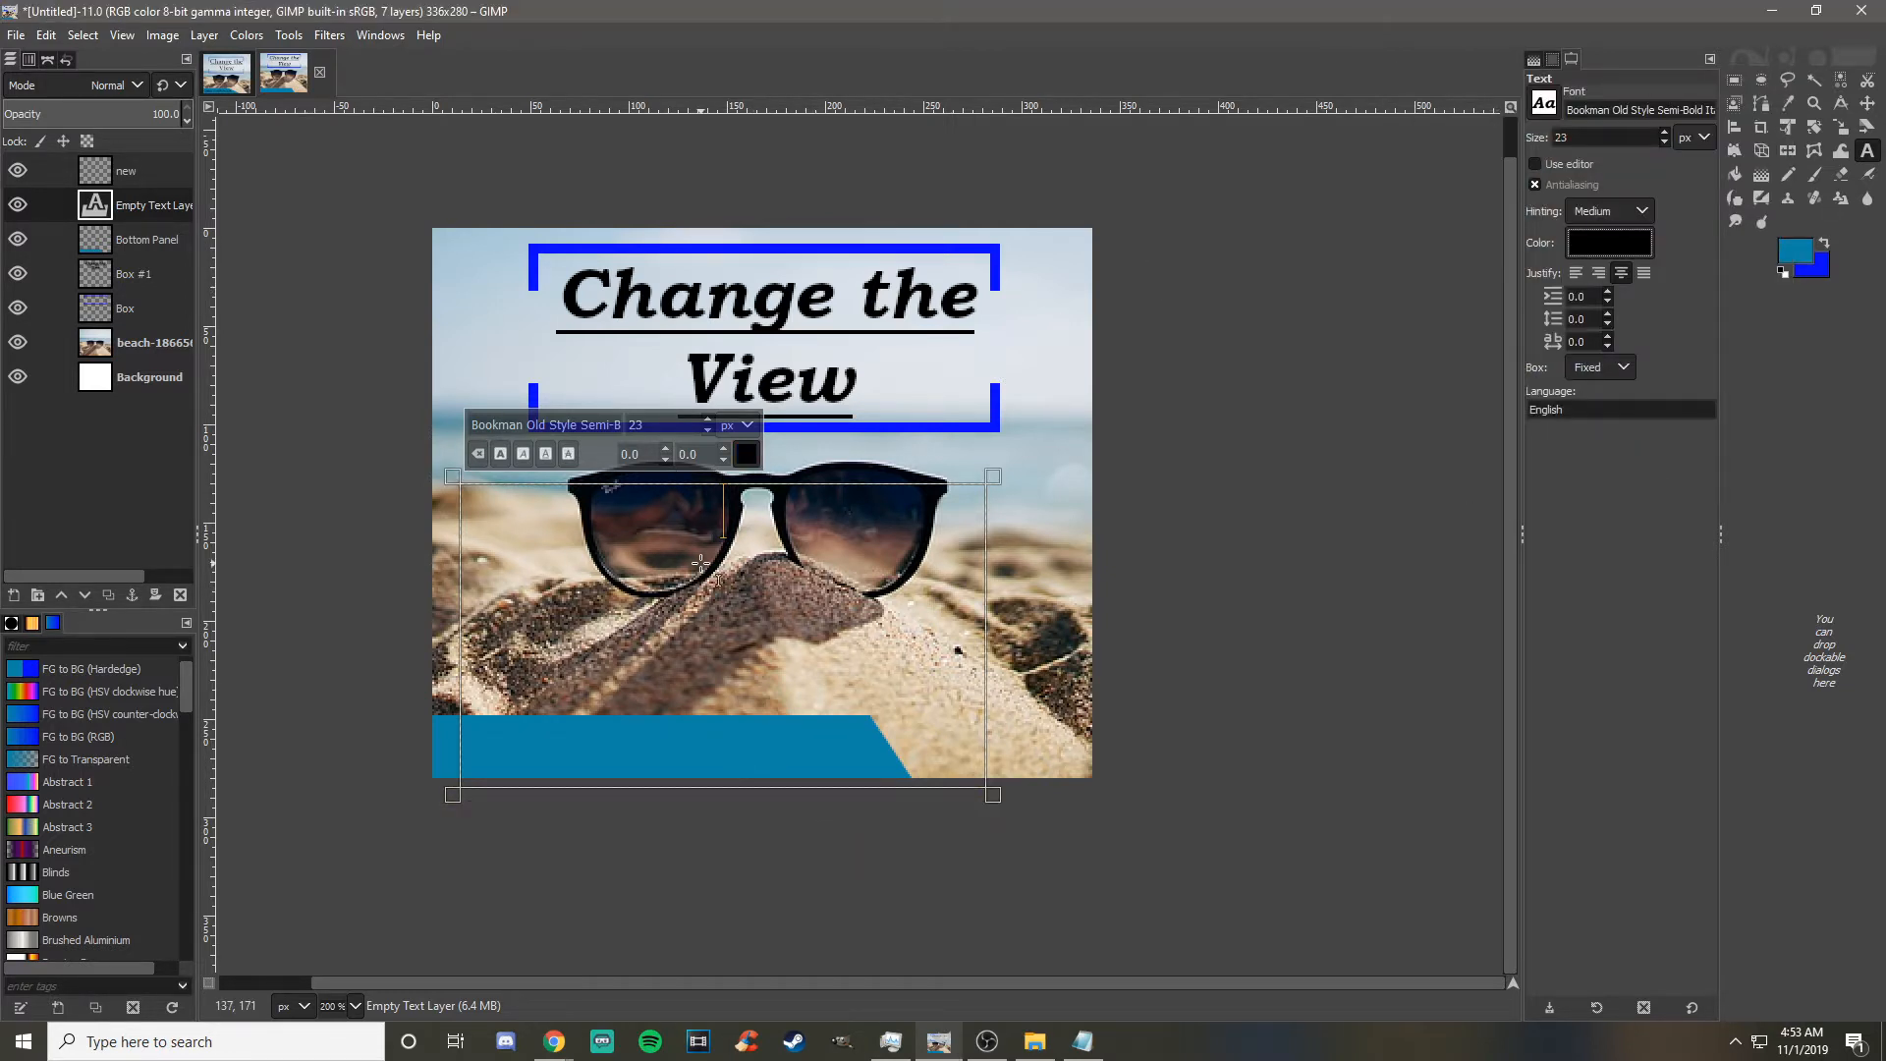
- Enter the website address "ChangeYourView.com" without spaces in the text box
text(Change)
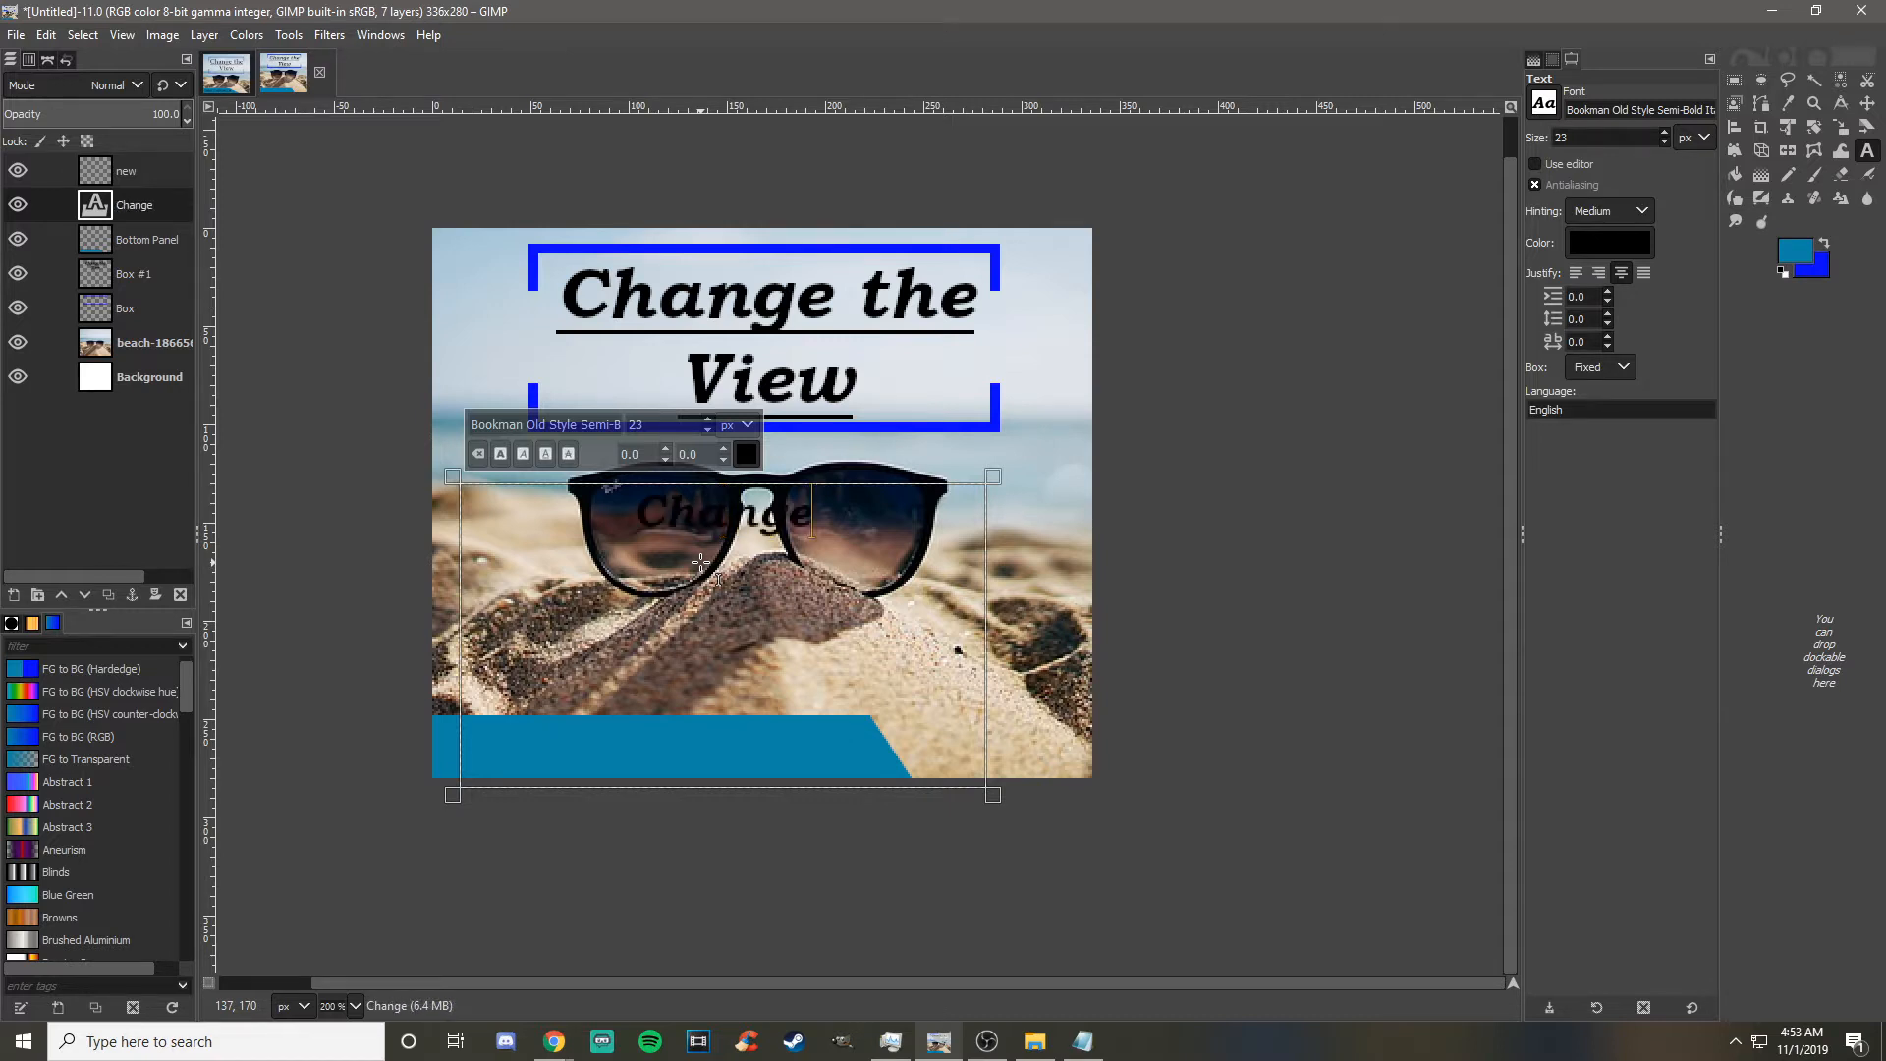
text( Your)
key(BackSpace)
key(BackSpace)
key(BackSpace)
key(BackSpace)
key(BackSpace)
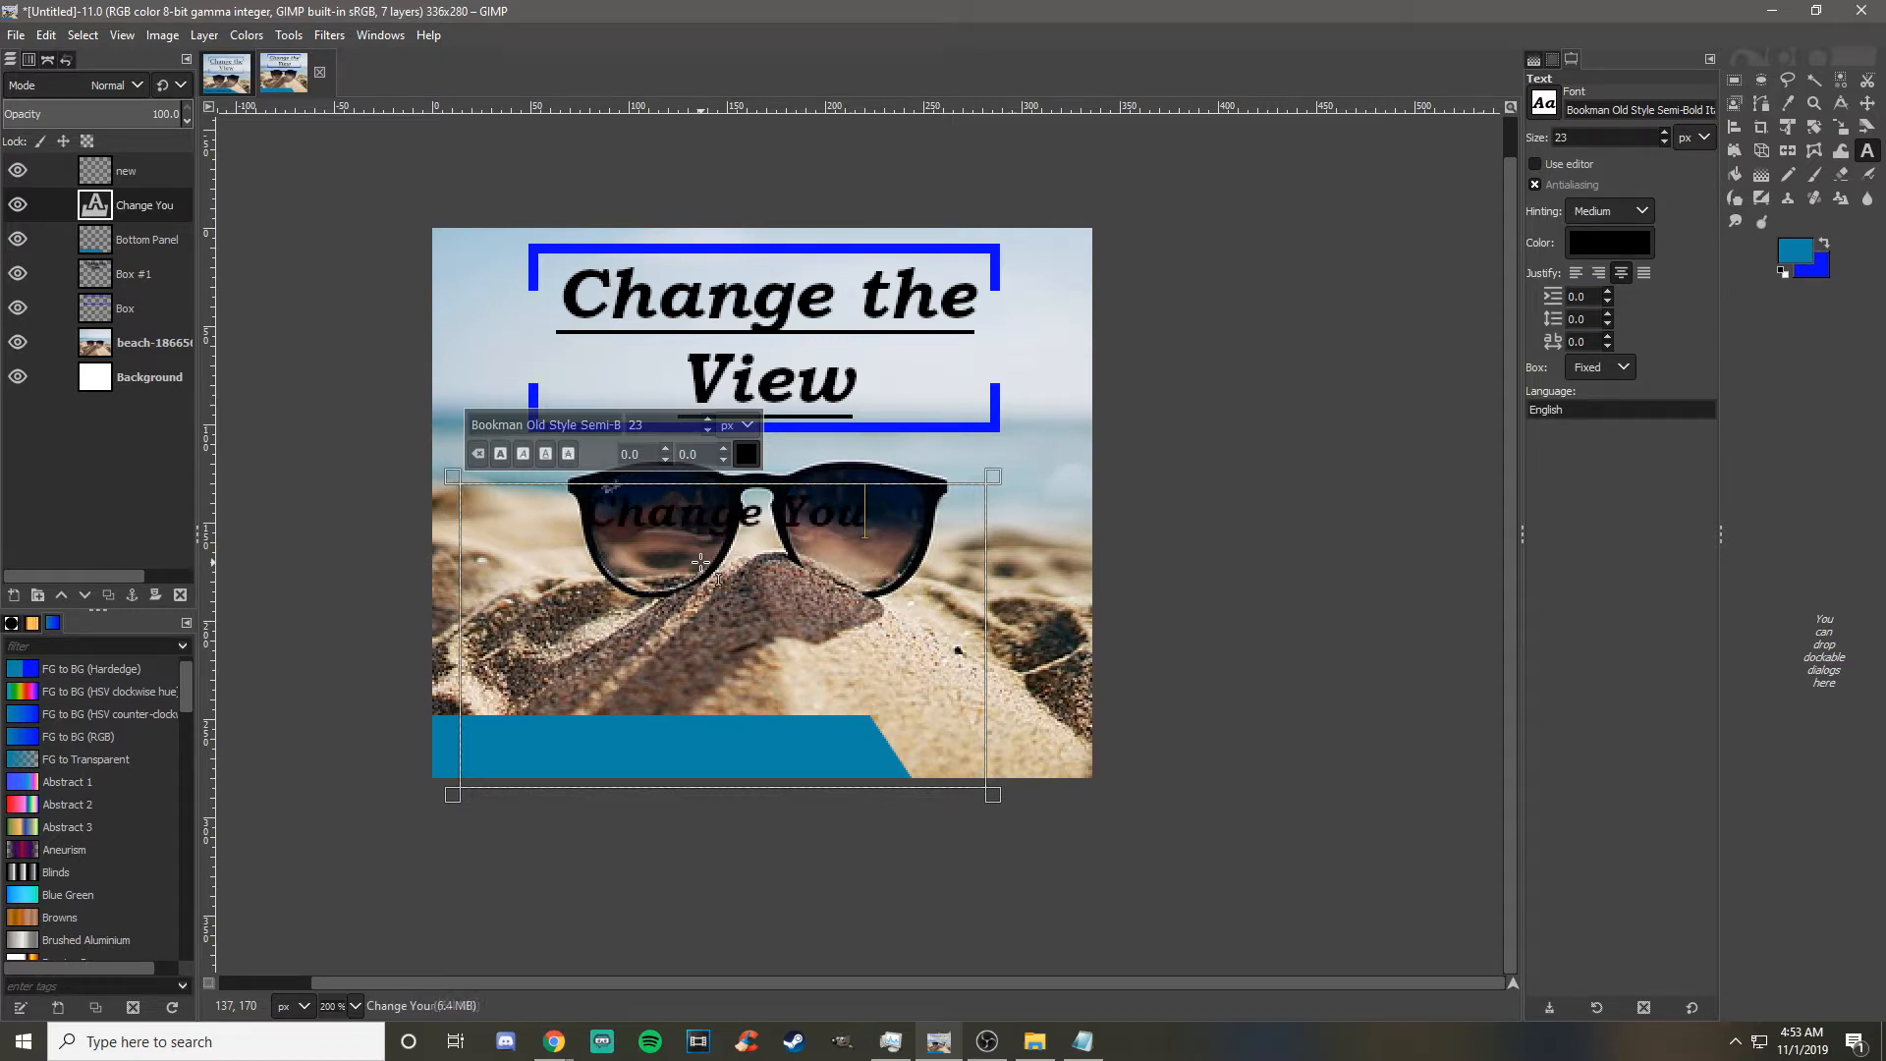
text(Your)
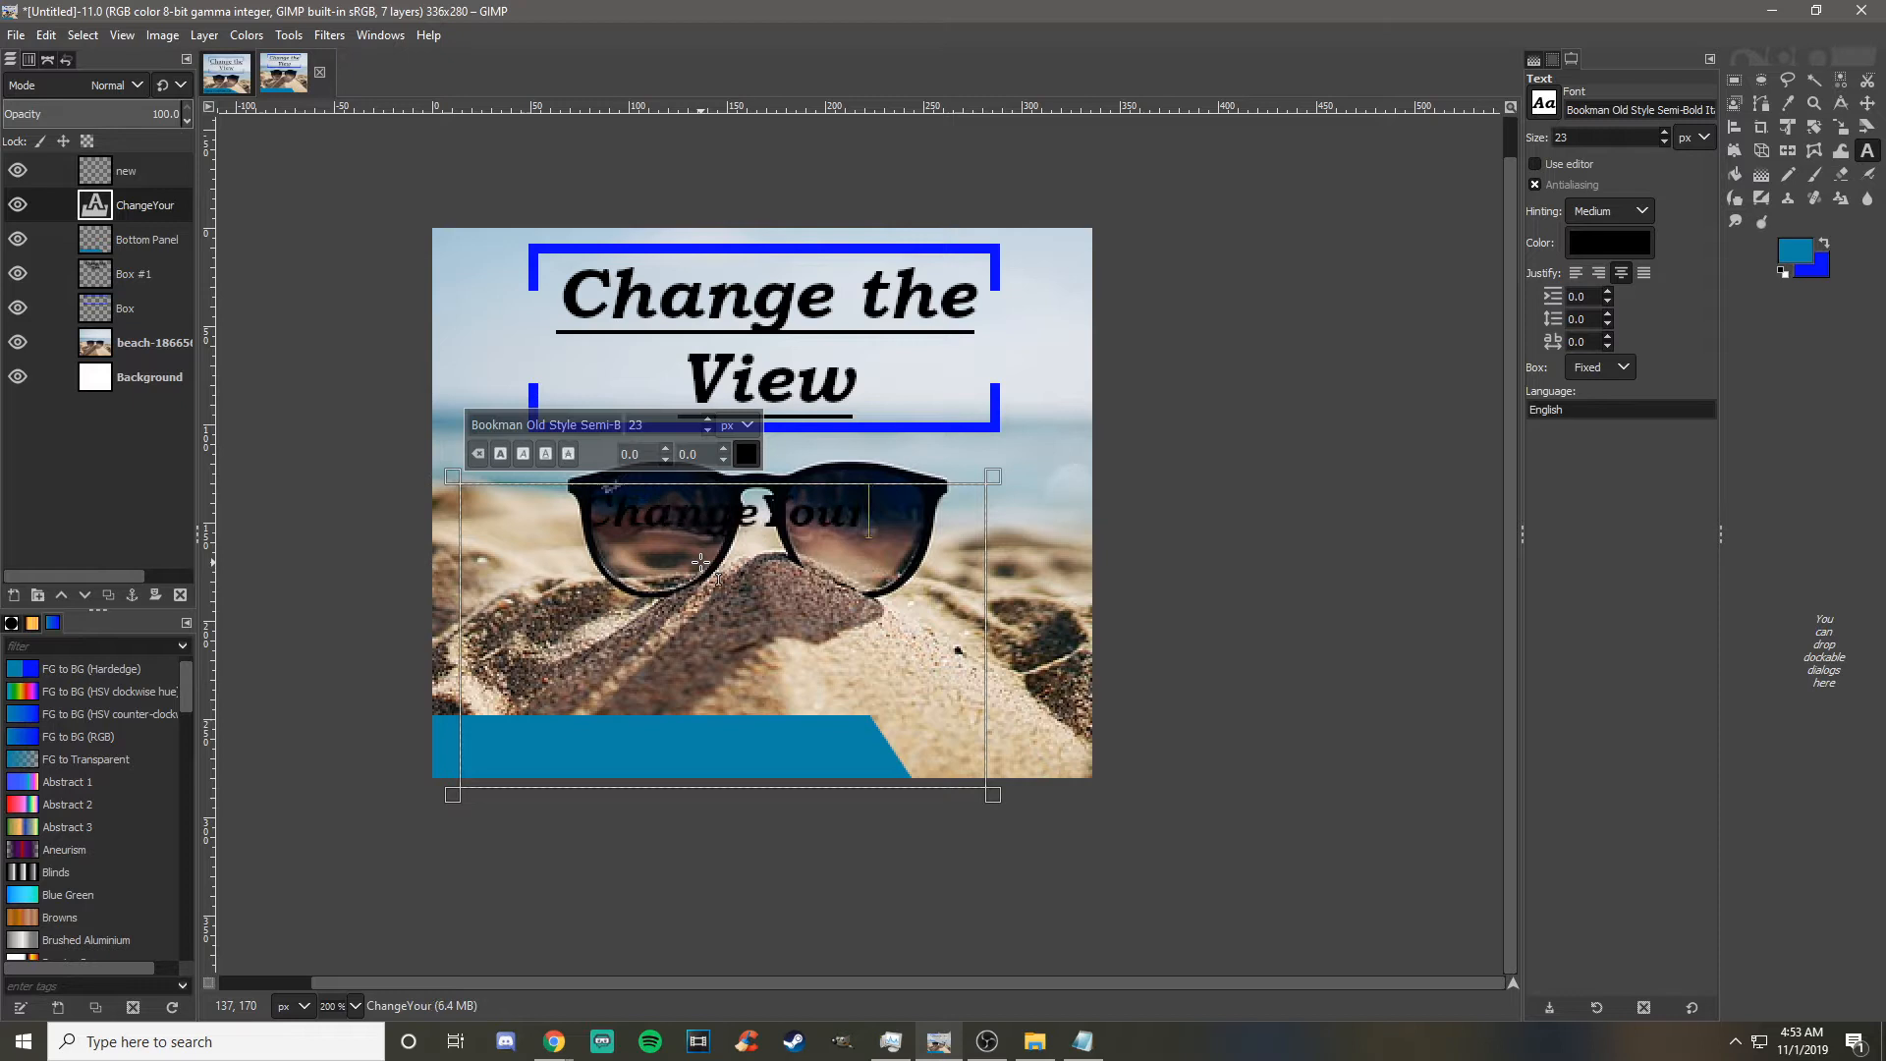
text(View.com)
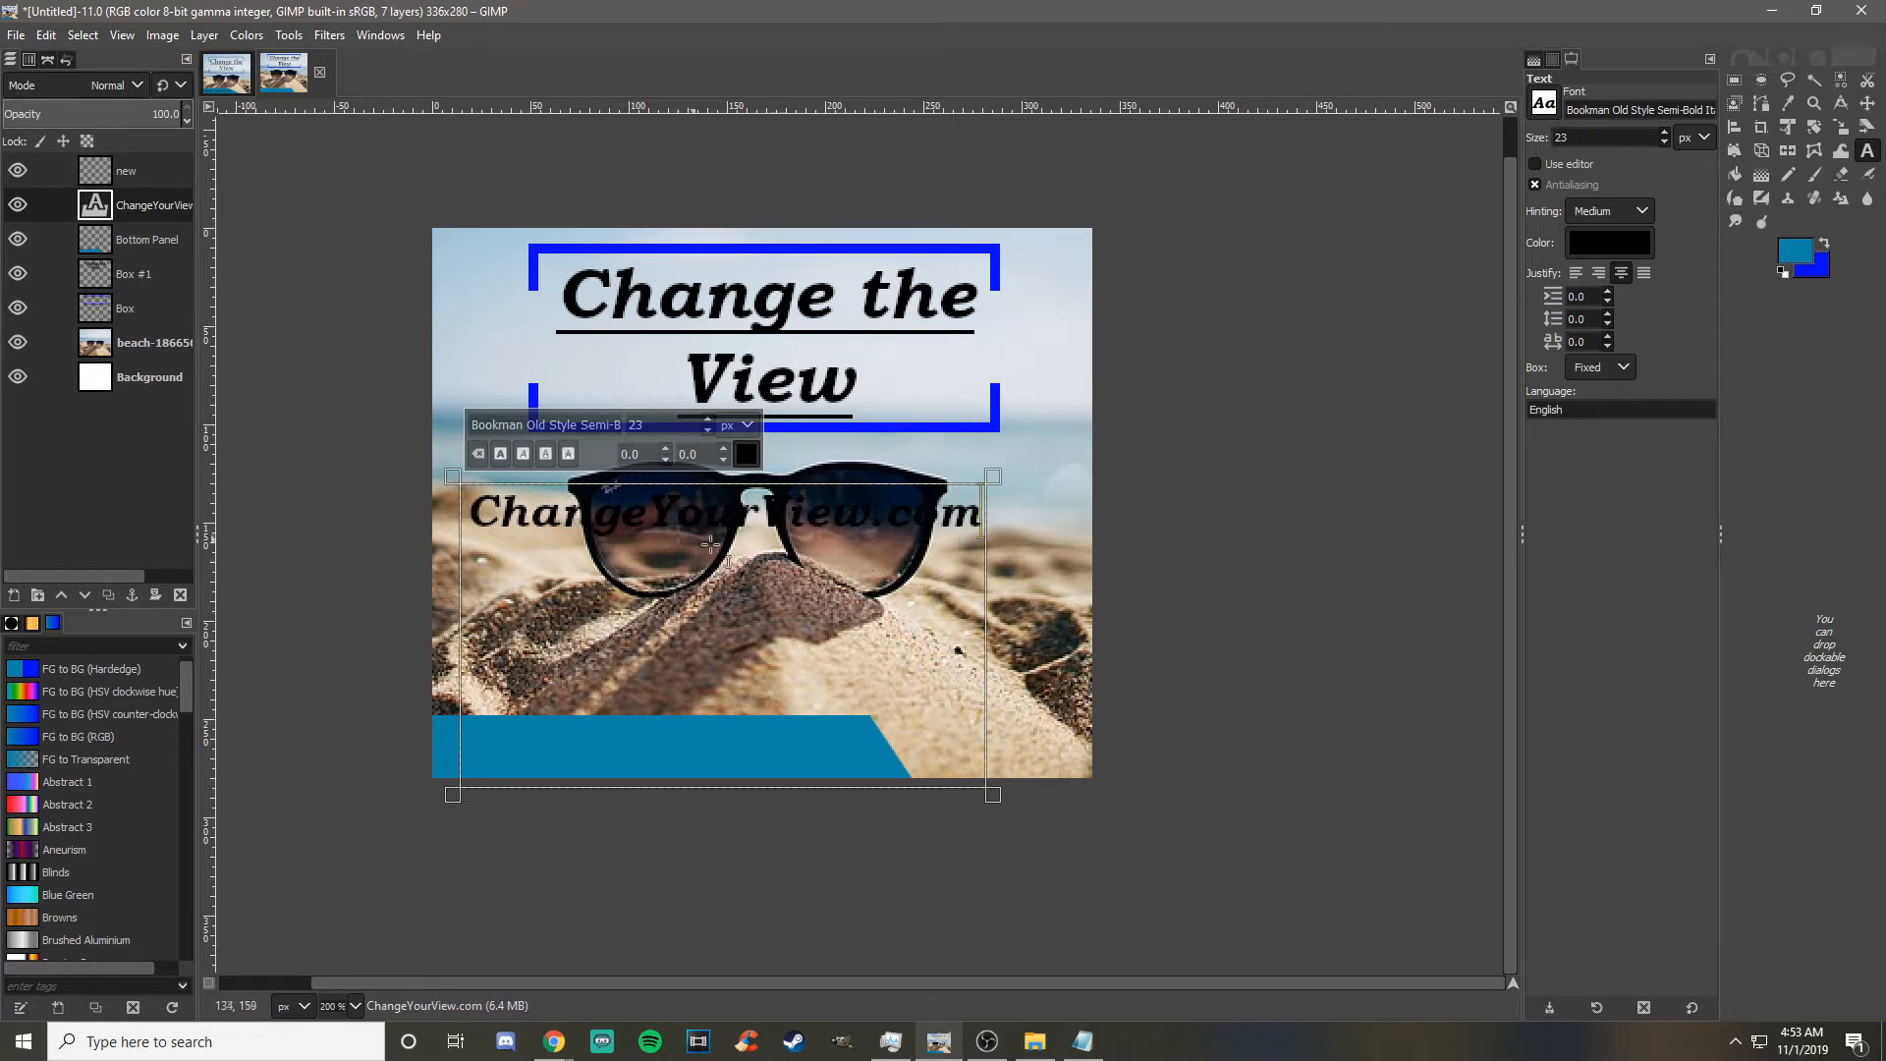
- Set the website address text to 21 px and move it onto the blue bottom panel
drag(981, 515, 459, 518)
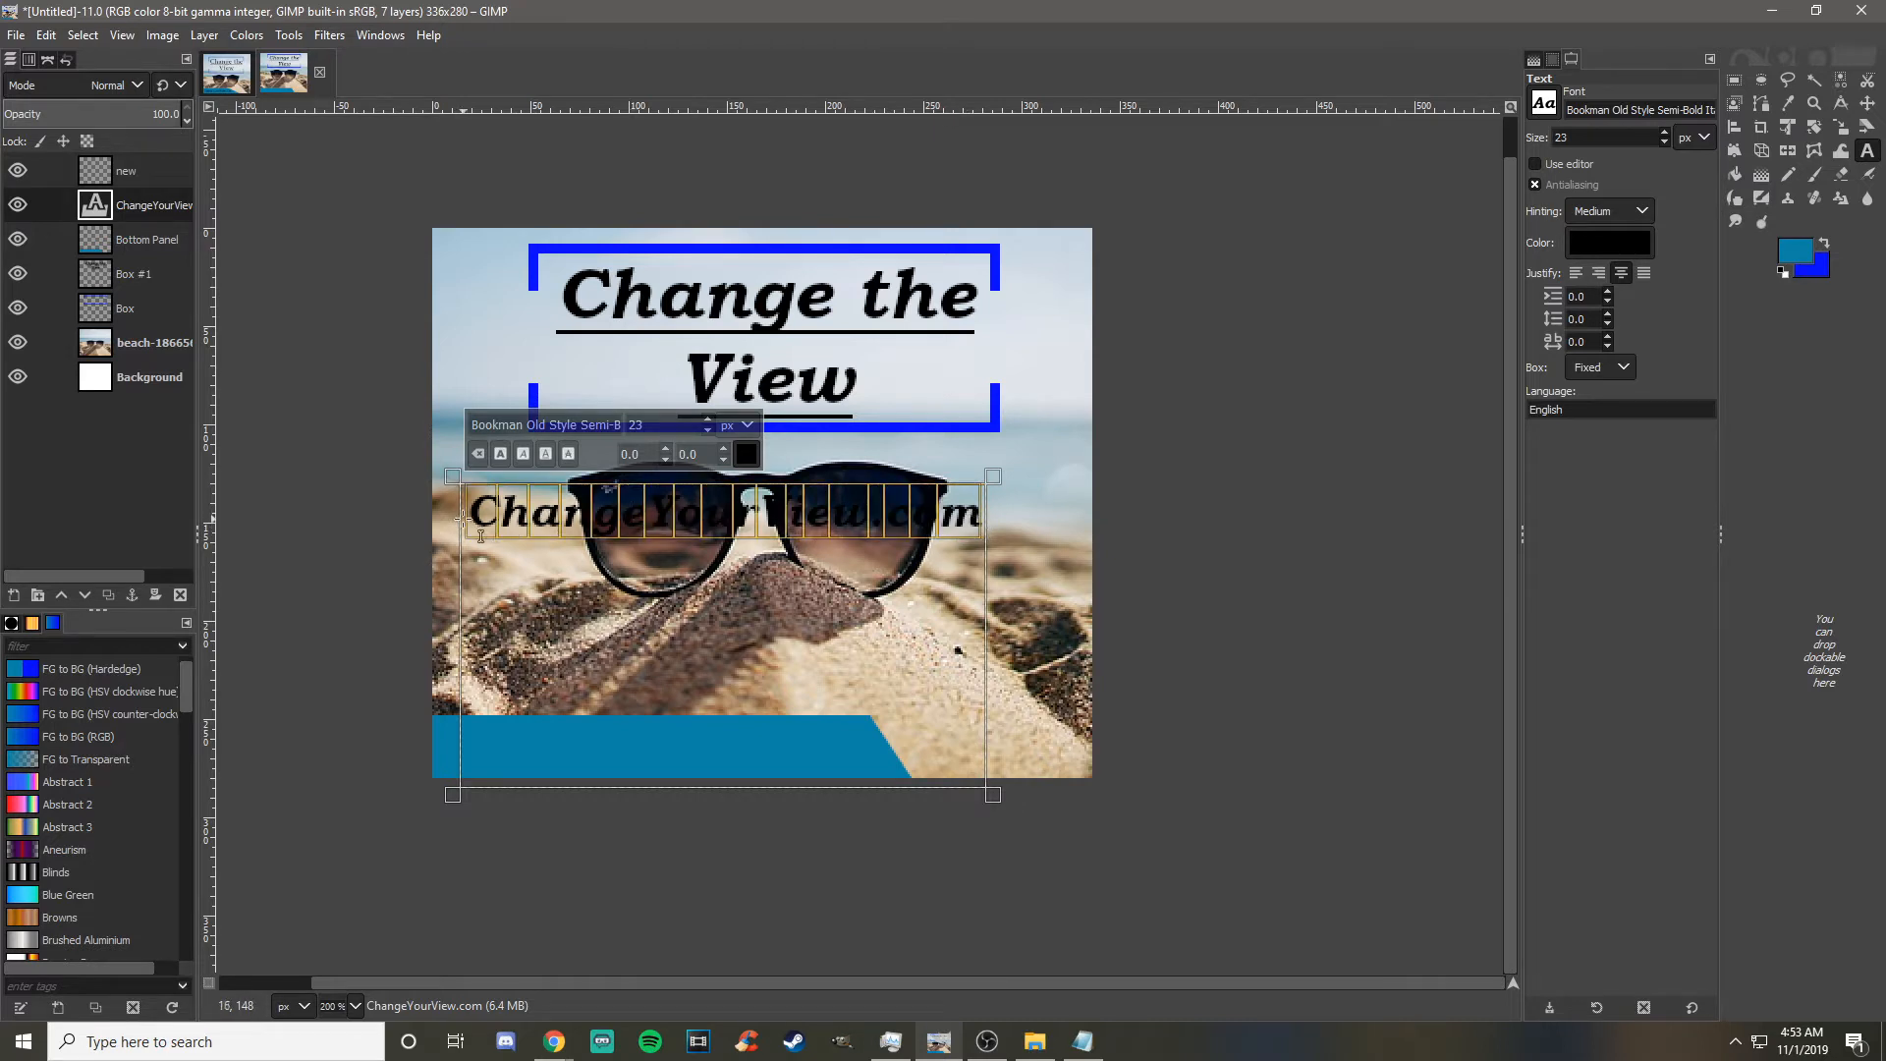
click(707, 430)
click(707, 430)
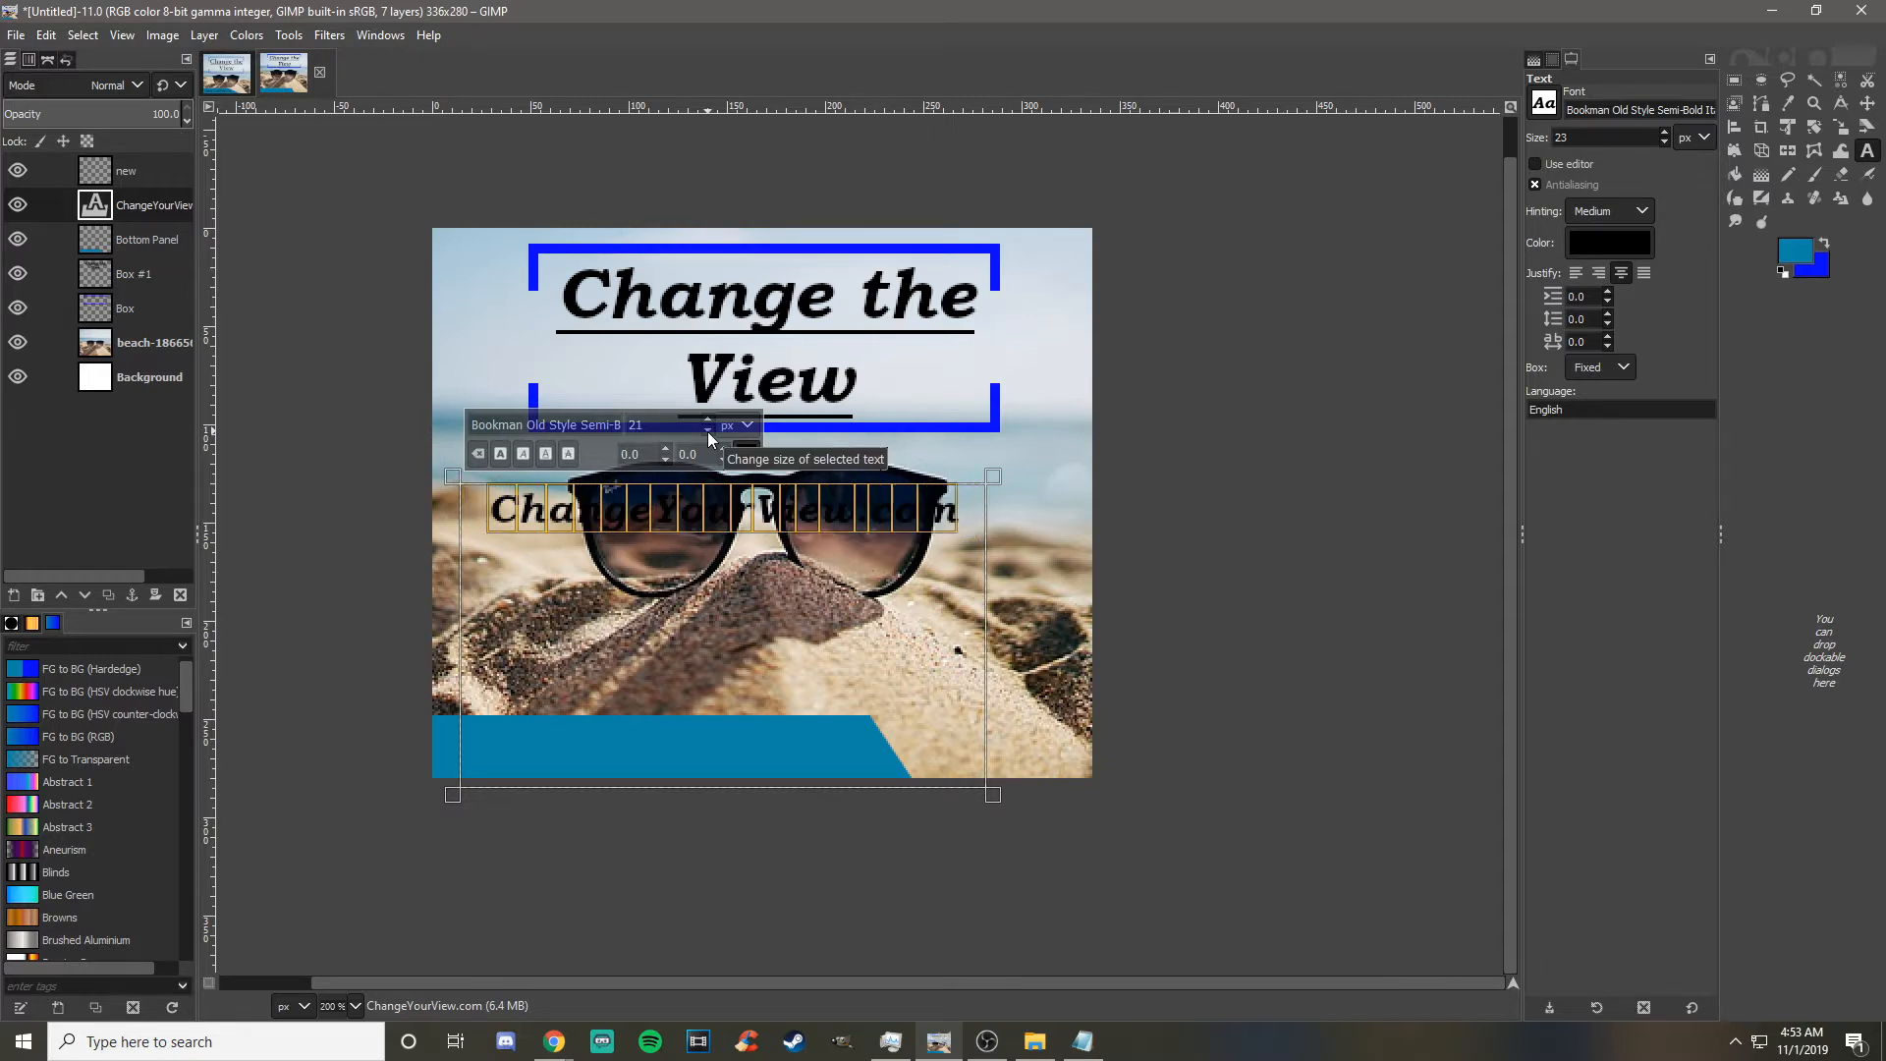
click(1866, 103)
drag(683, 531, 623, 768)
- Reduce the website address text to 18 px and nudge it slightly down within the blue panel
click(1866, 150)
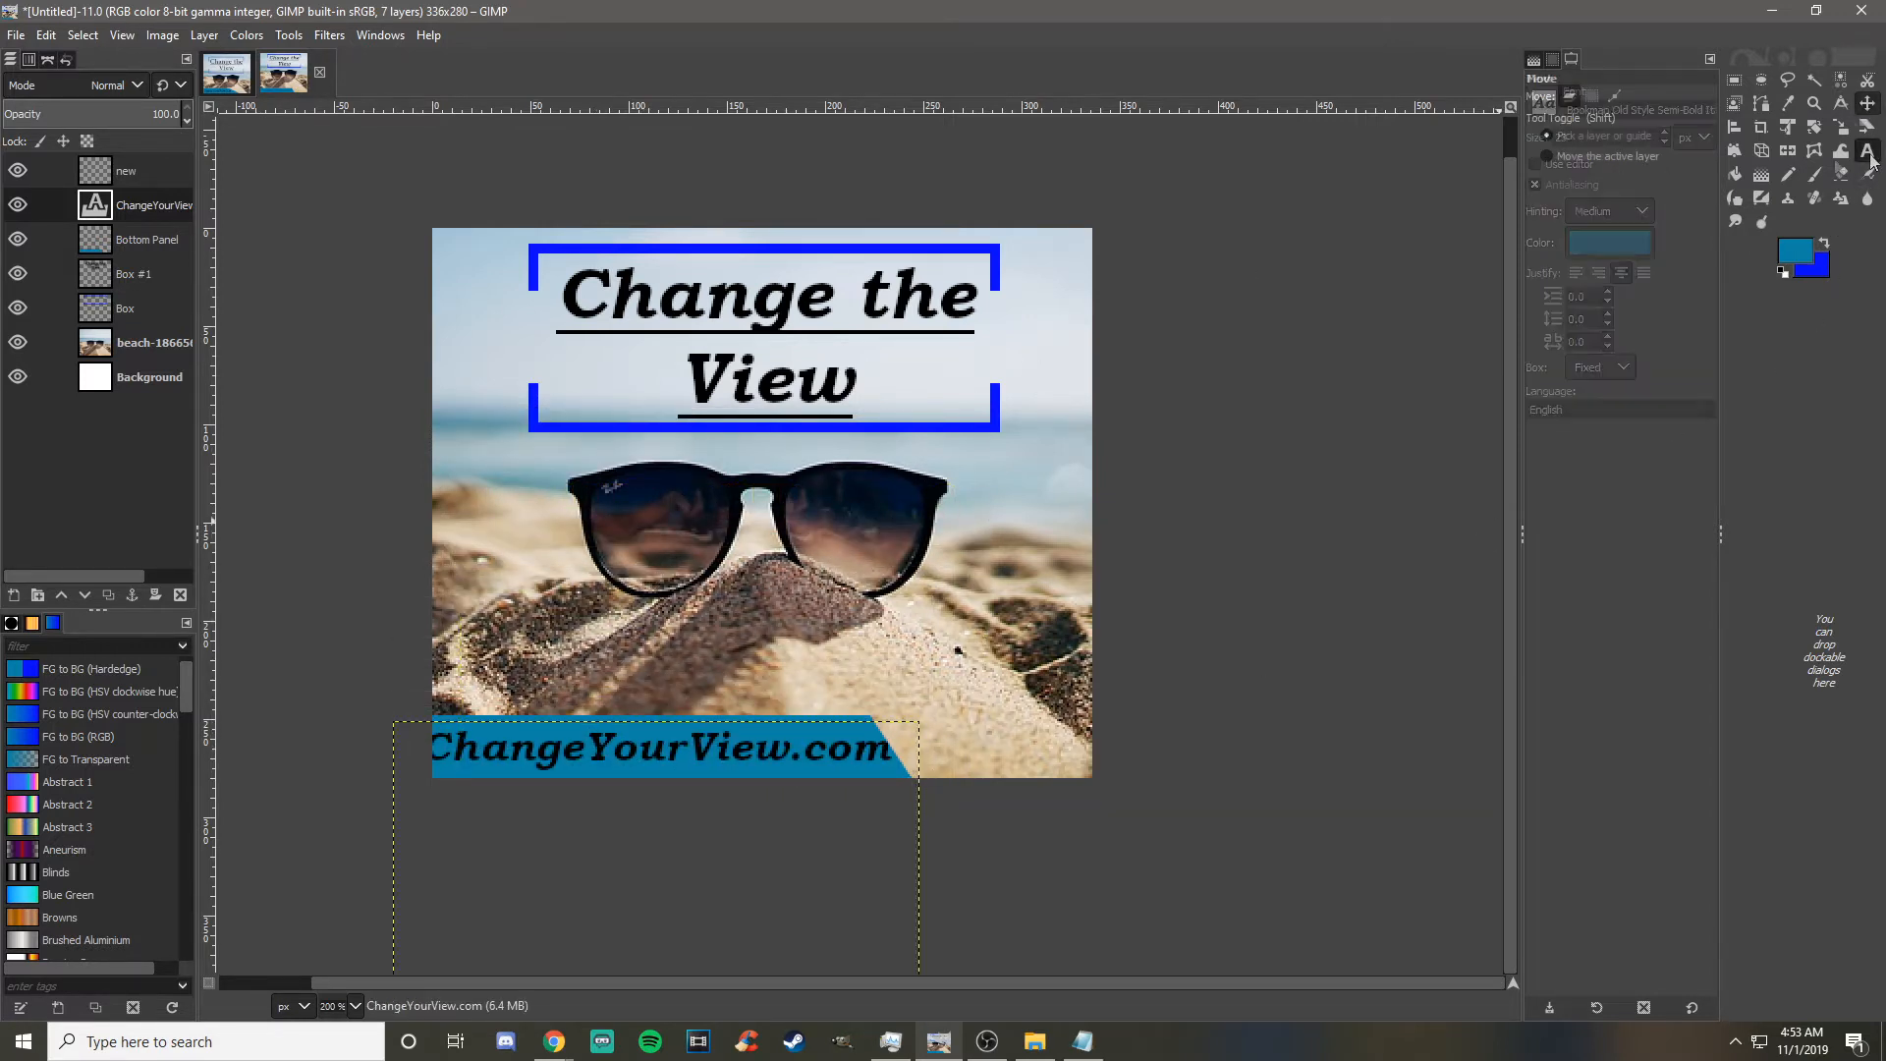
click(561, 761)
drag(889, 757, 401, 762)
click(645, 666)
click(645, 666)
click(645, 666)
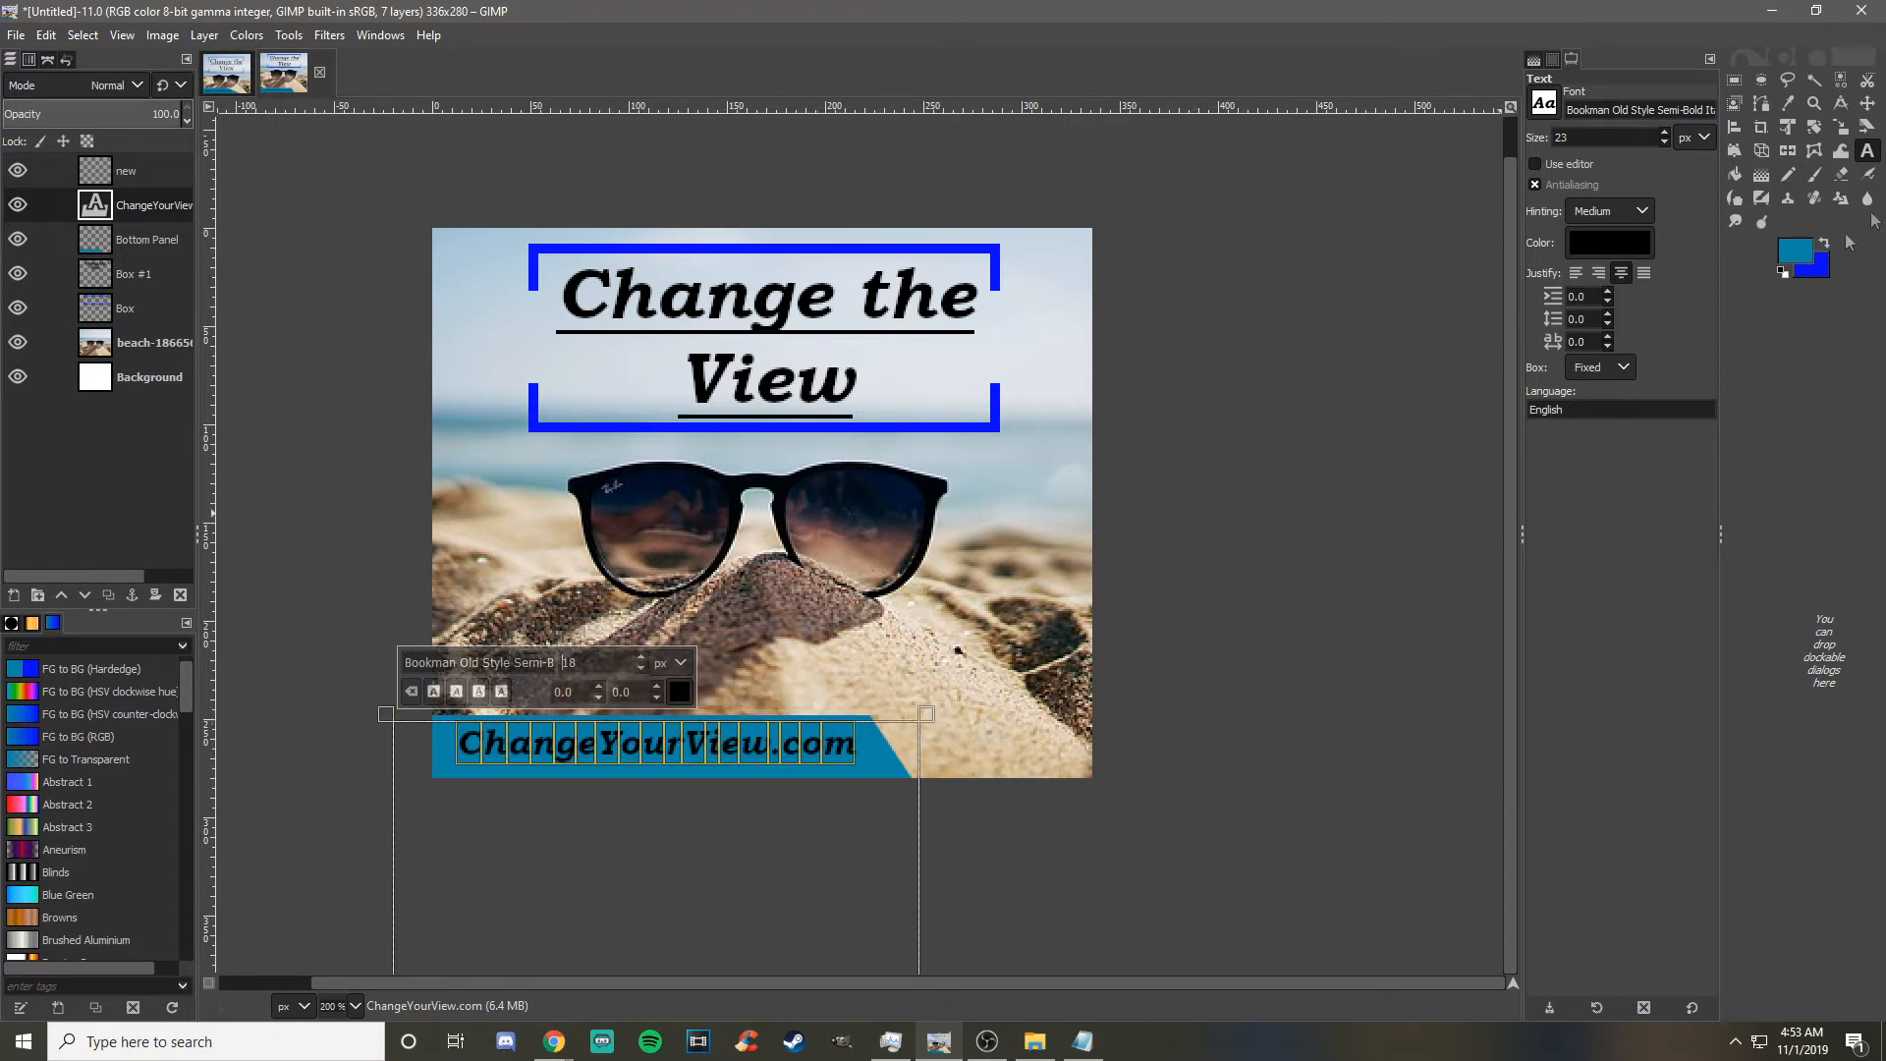
click(1867, 102)
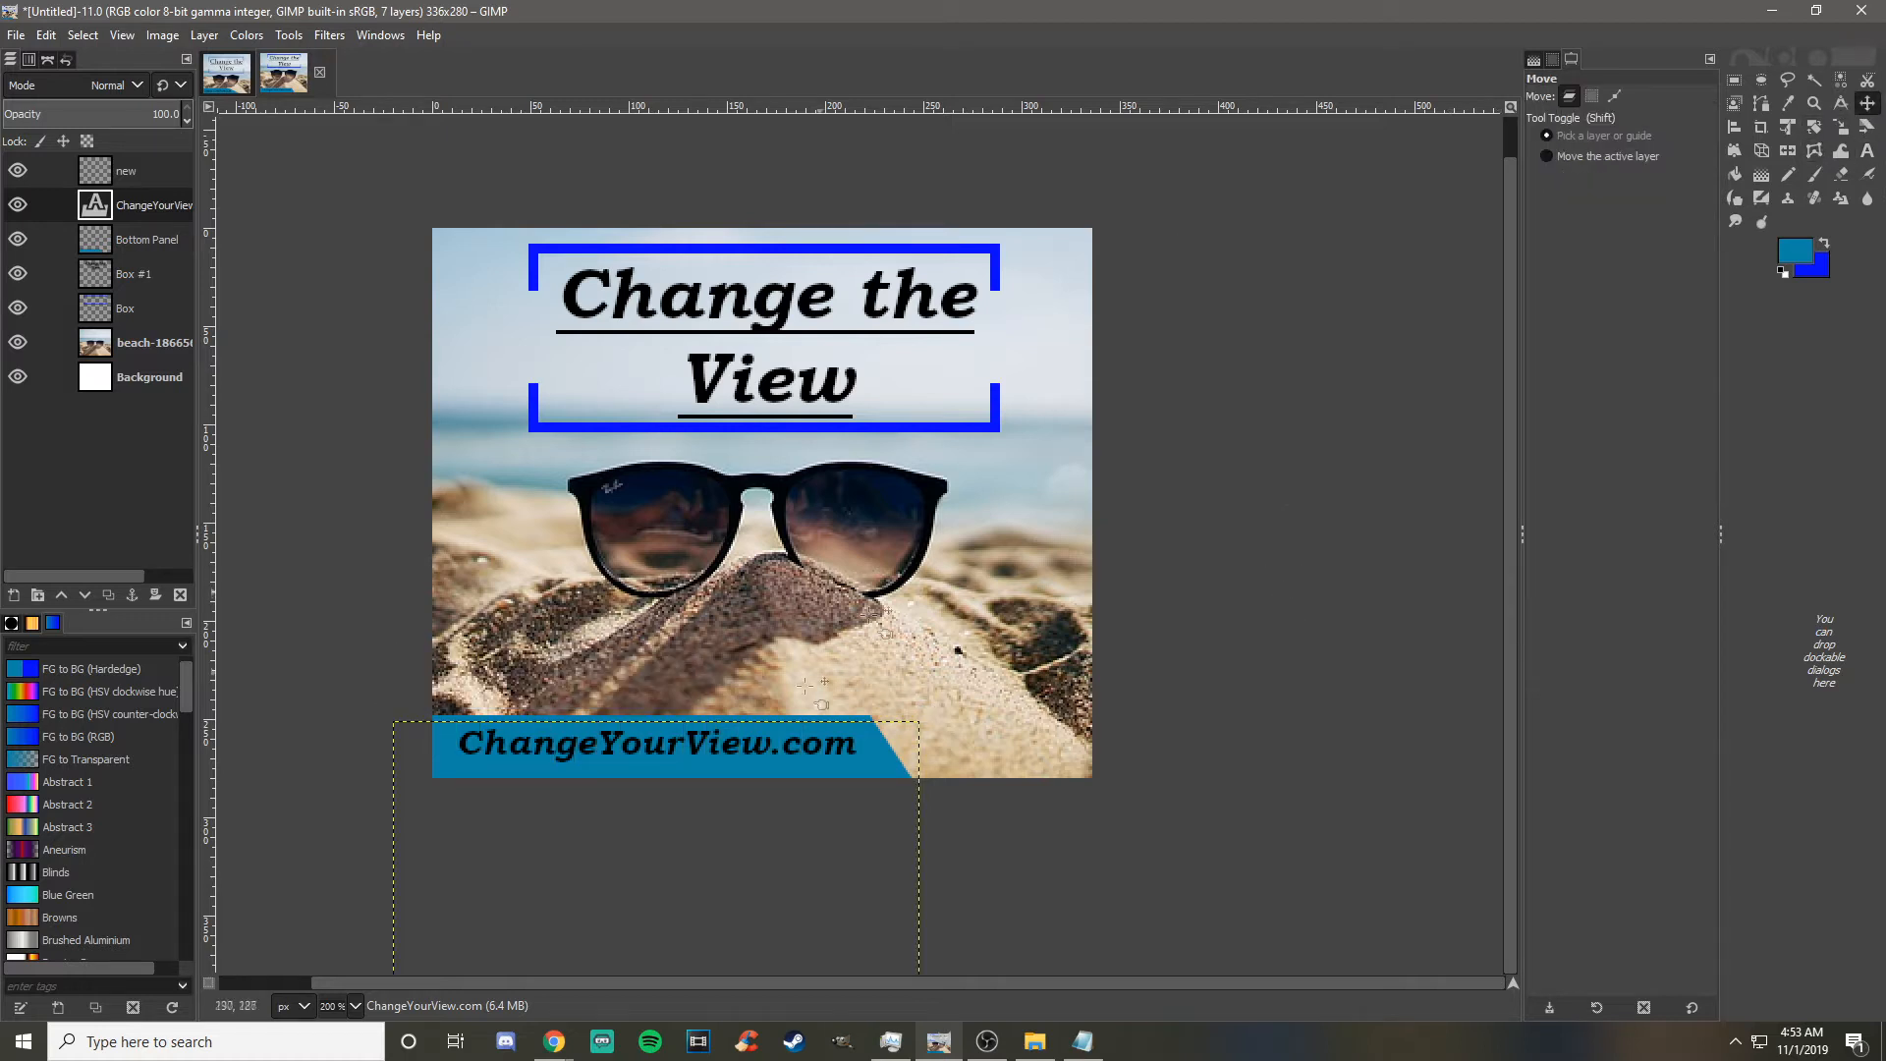
drag(711, 744, 709, 749)
- Enlarge the website address text to 19 px and nudge it slightly up to center it vertically in the panel
click(1867, 151)
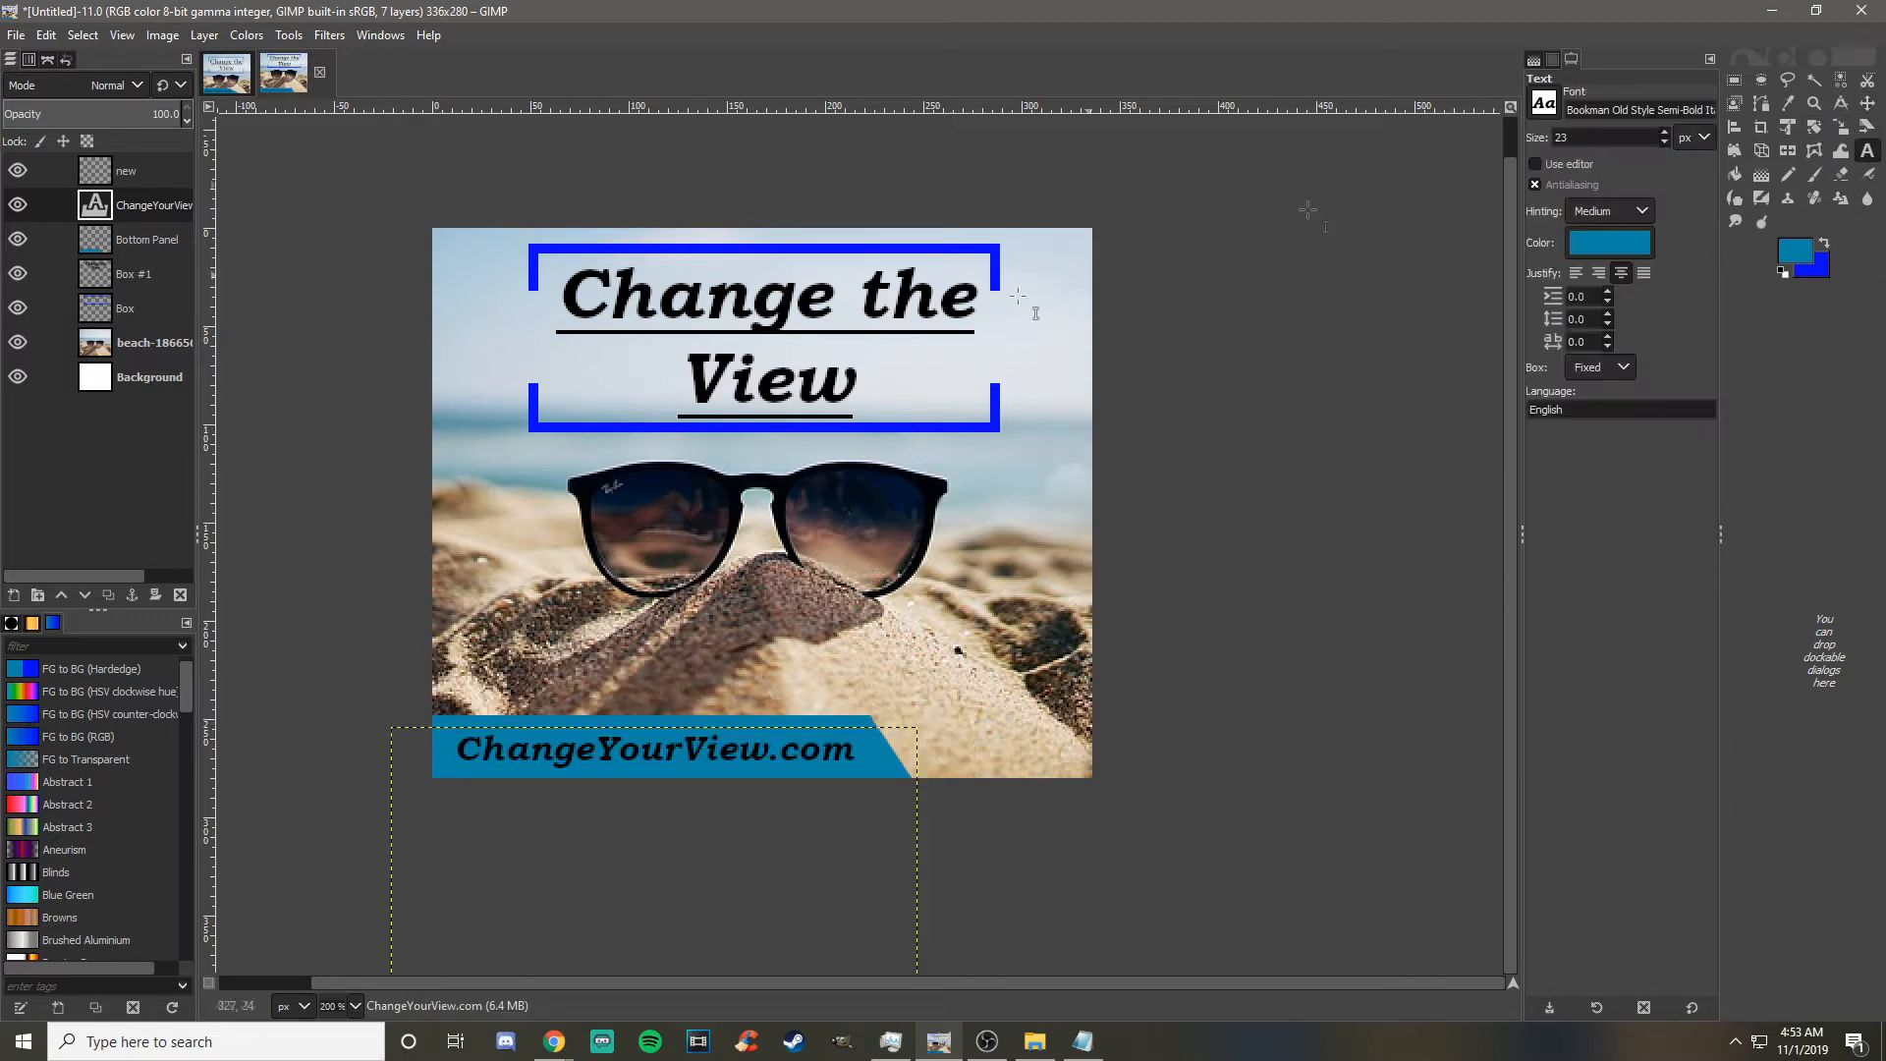
click(663, 756)
drag(853, 752, 413, 755)
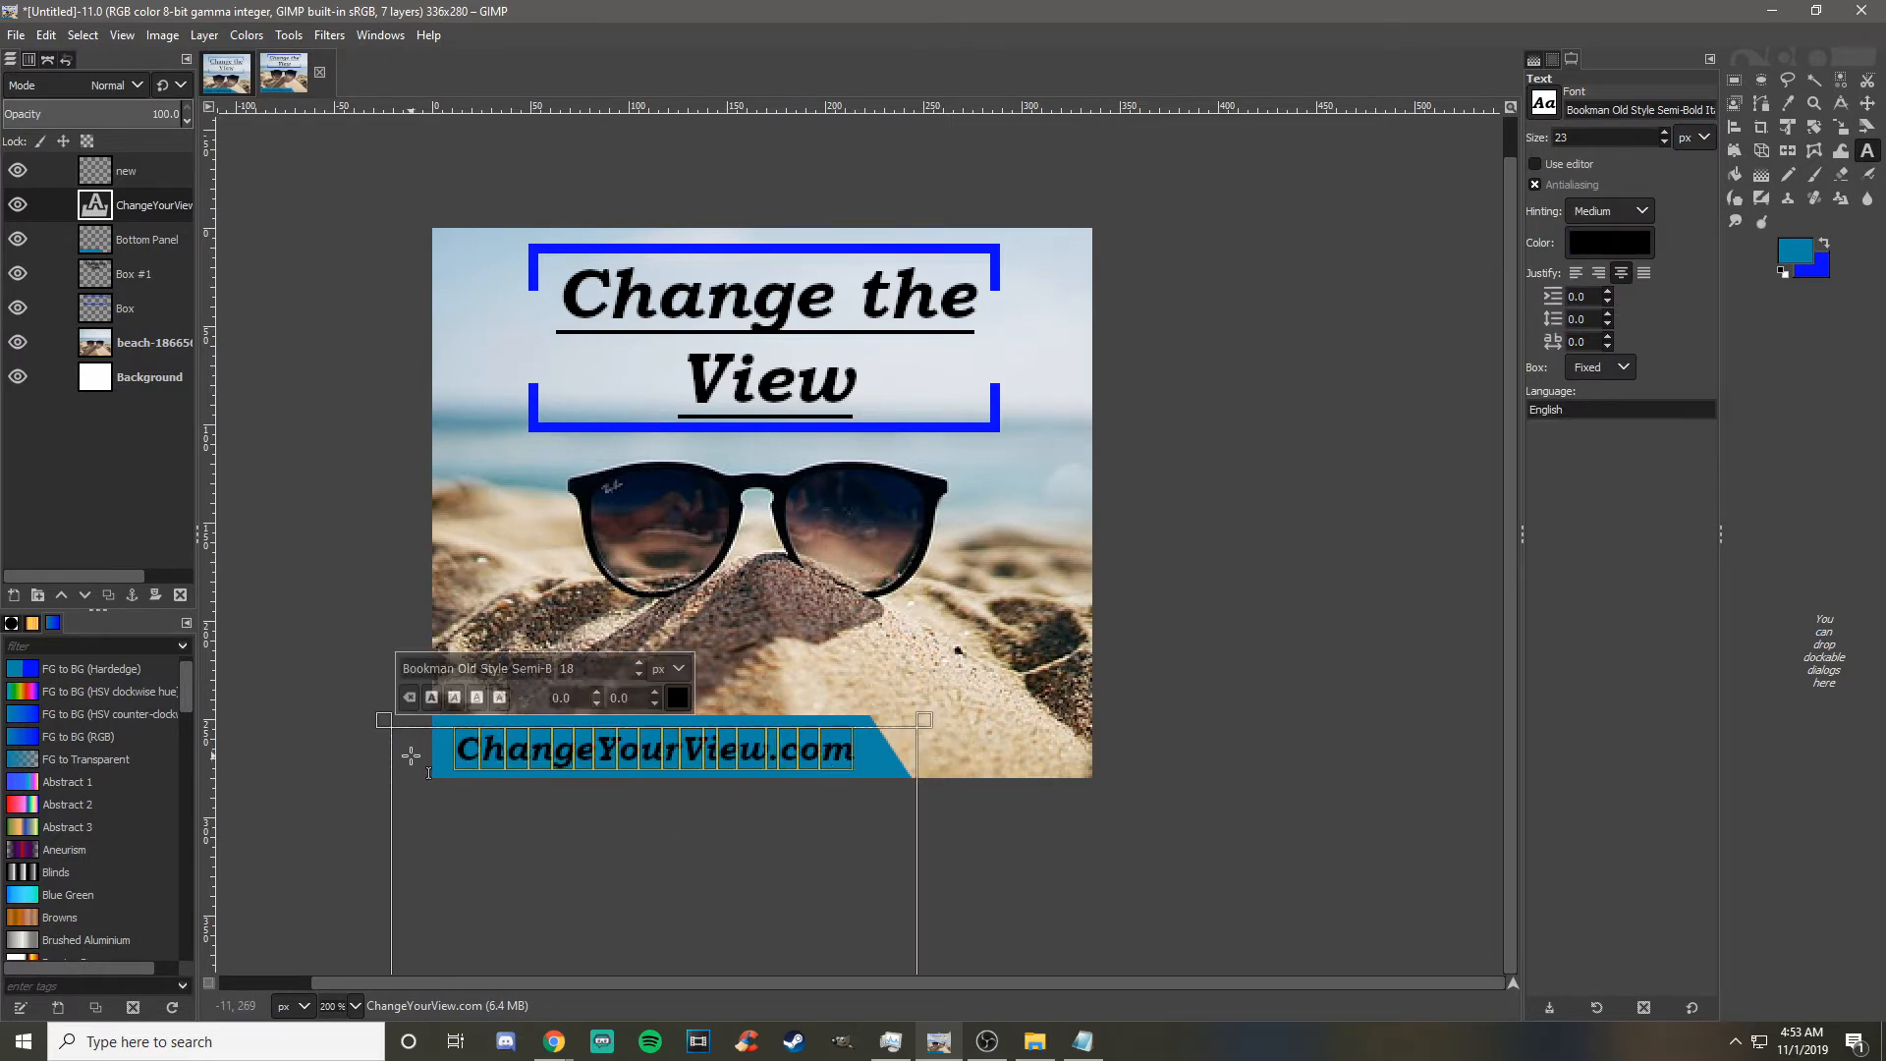
click(637, 664)
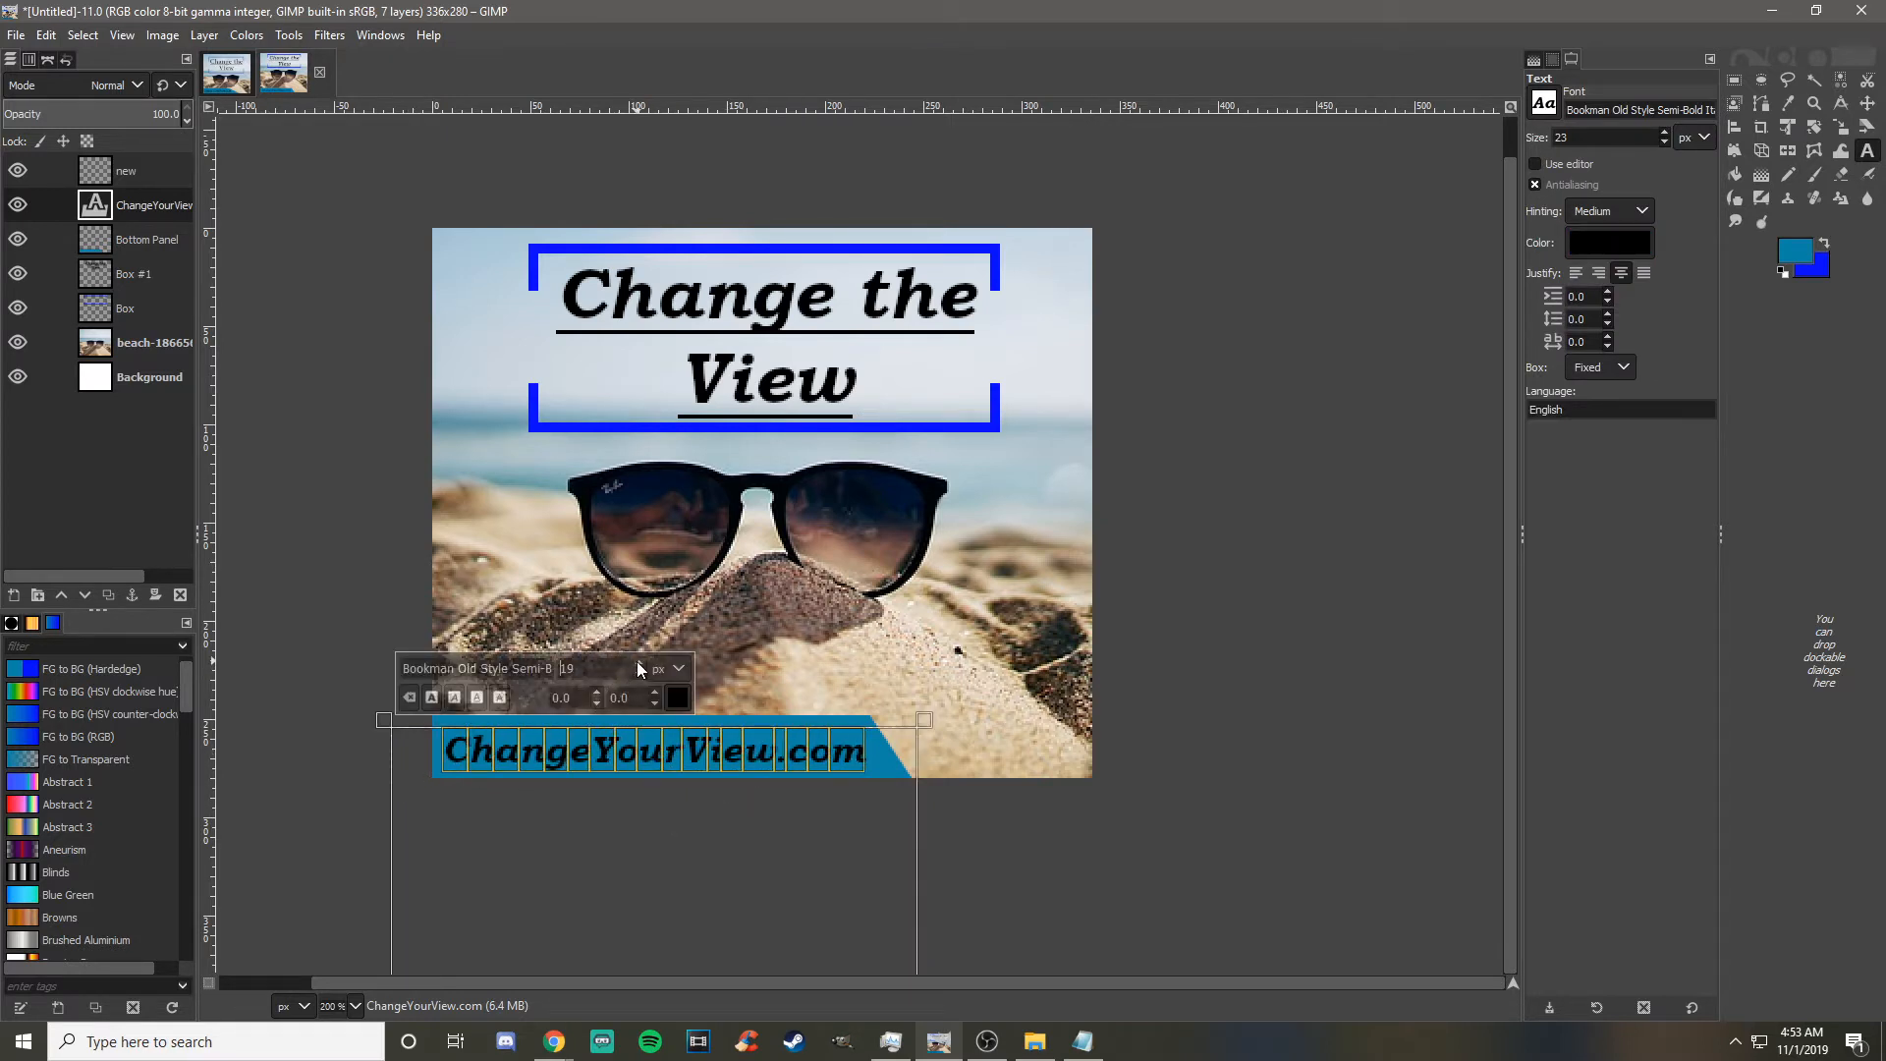
click(1867, 103)
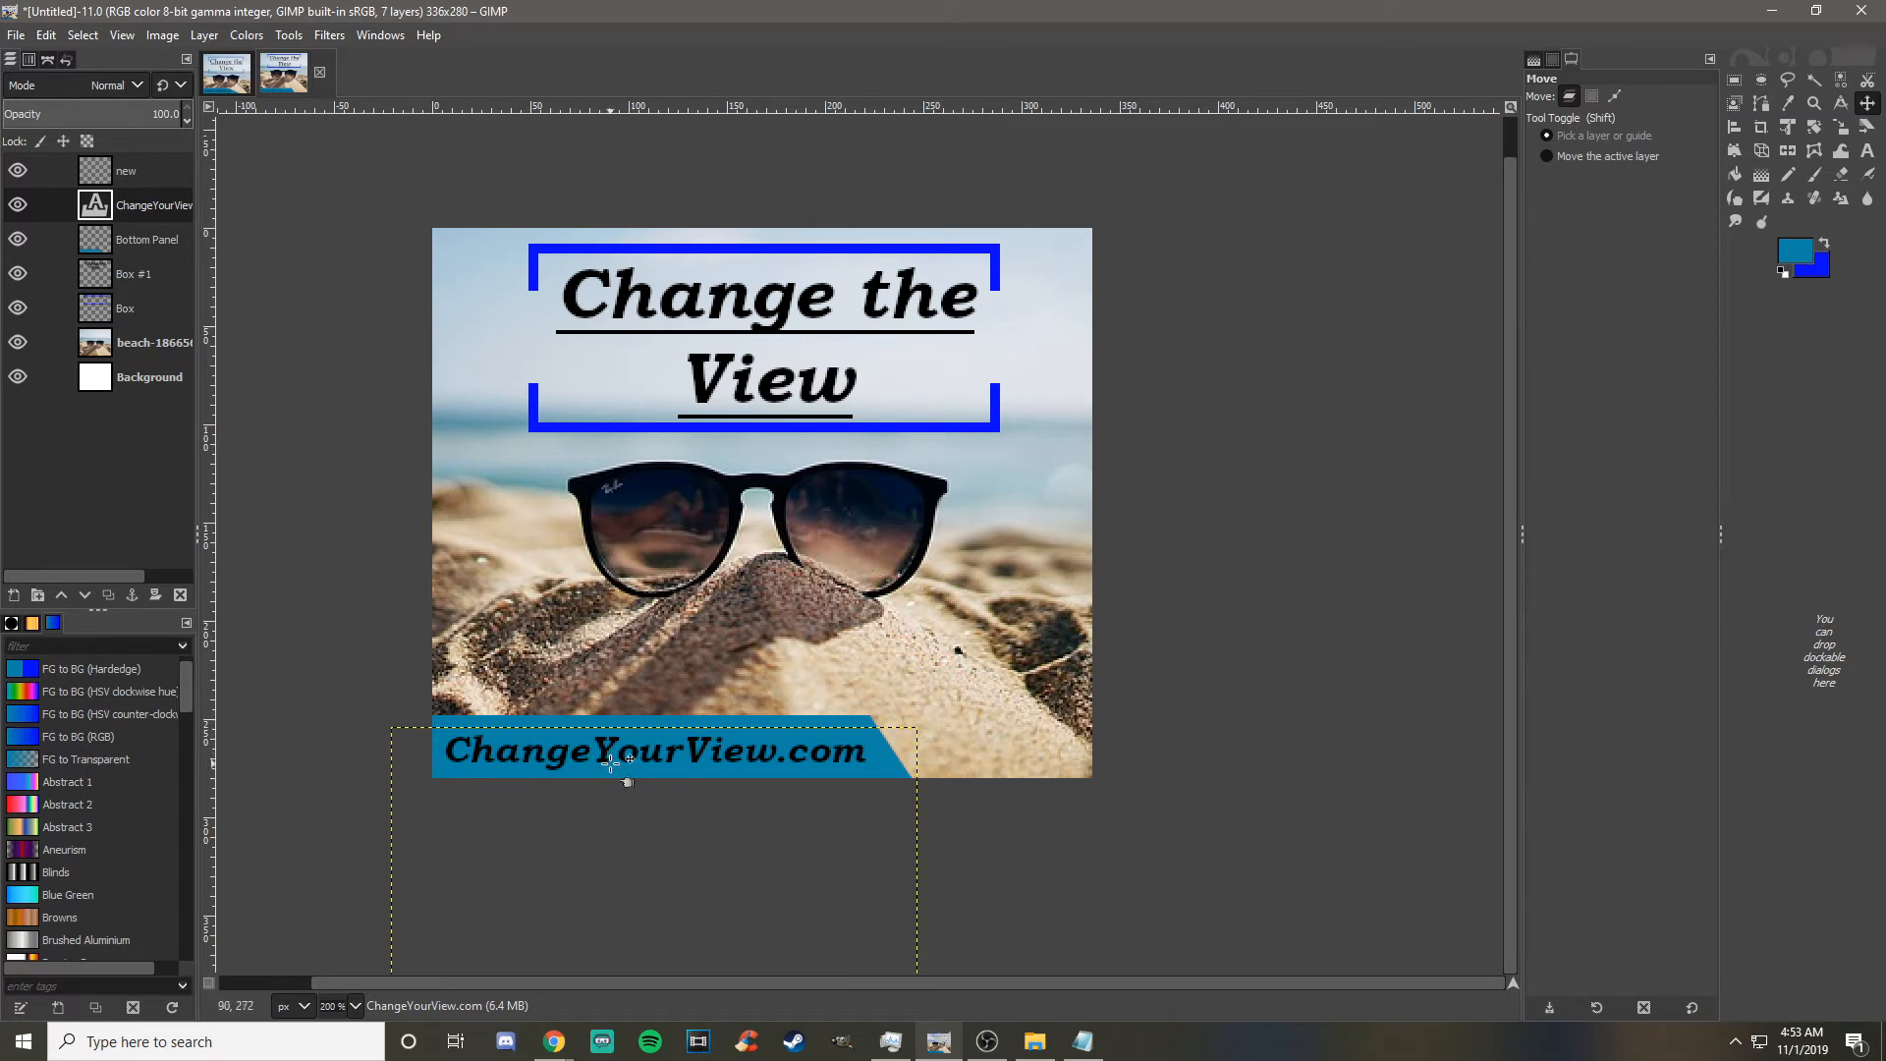
drag(610, 758, 607, 749)
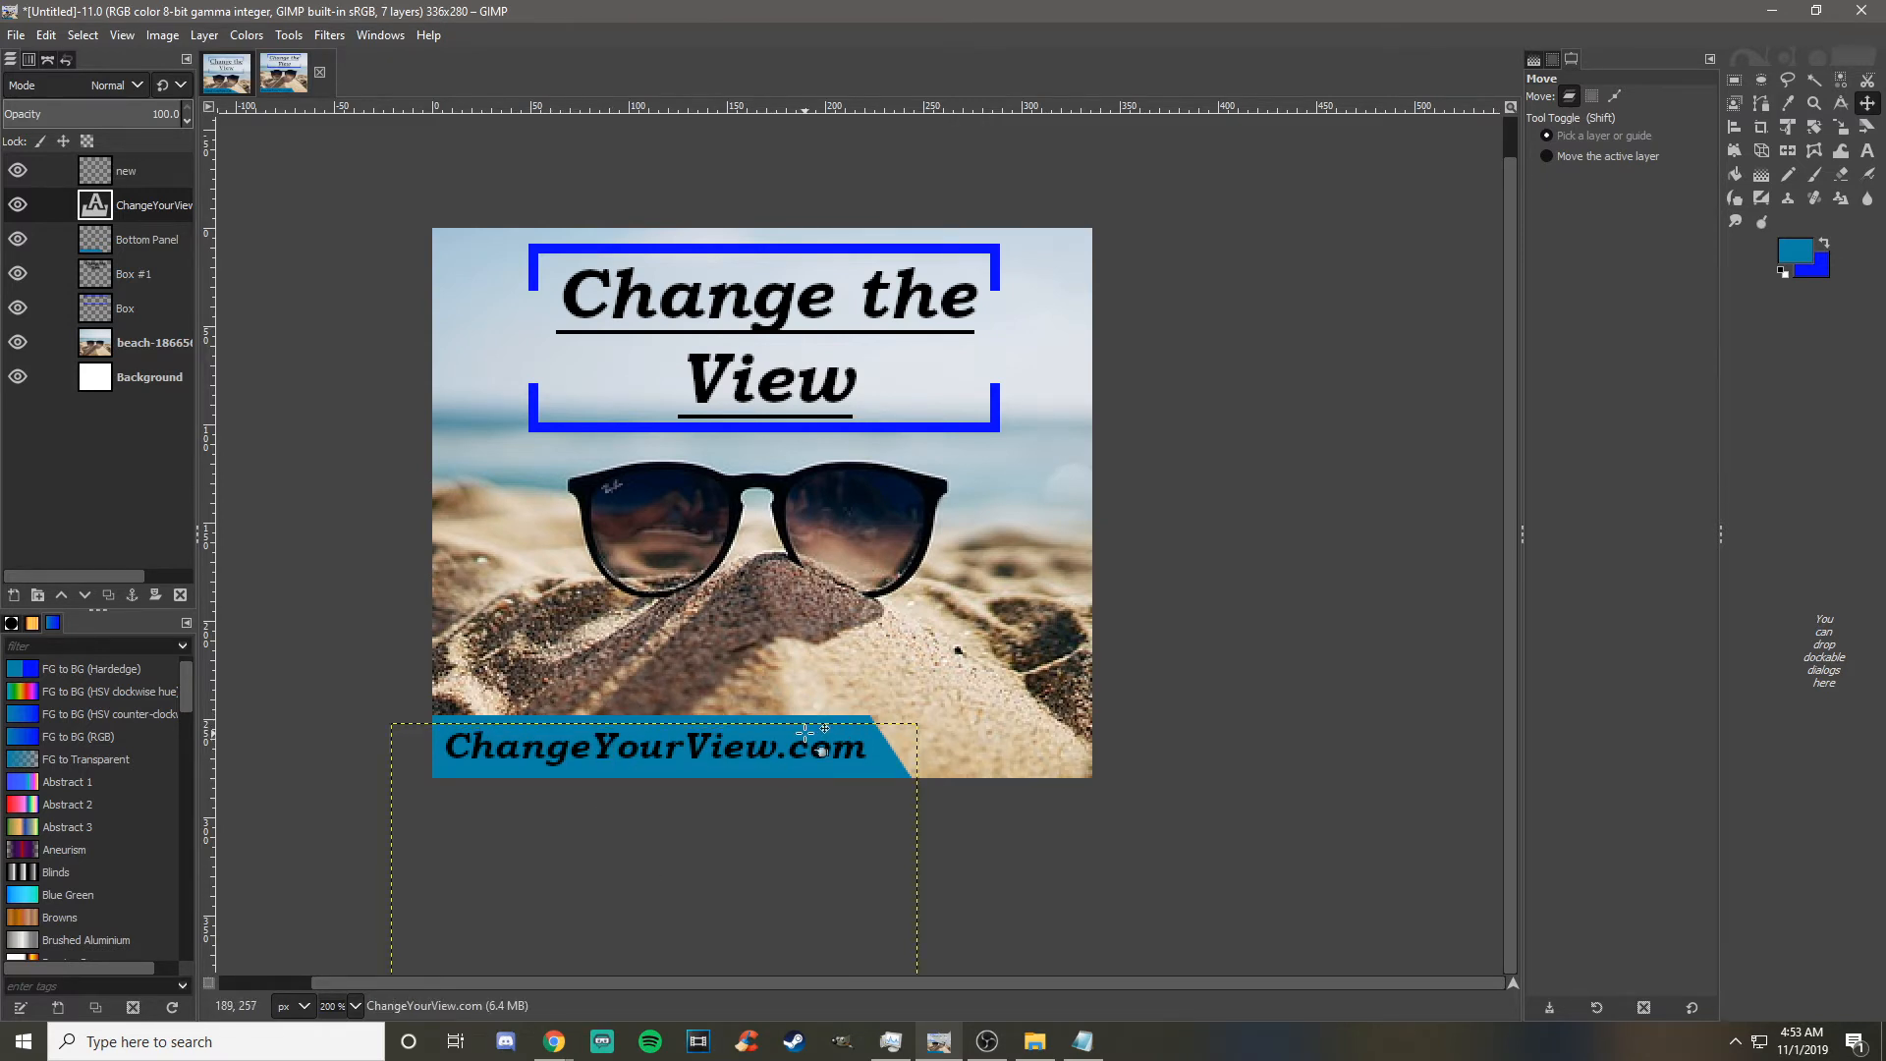
- Select the Background layer and examine the whole banner's layout at several zoom levels
key(ctrl)
click(103, 382)
scroll(1077, 679, down, 2)
scroll(1110, 716, down, 1)
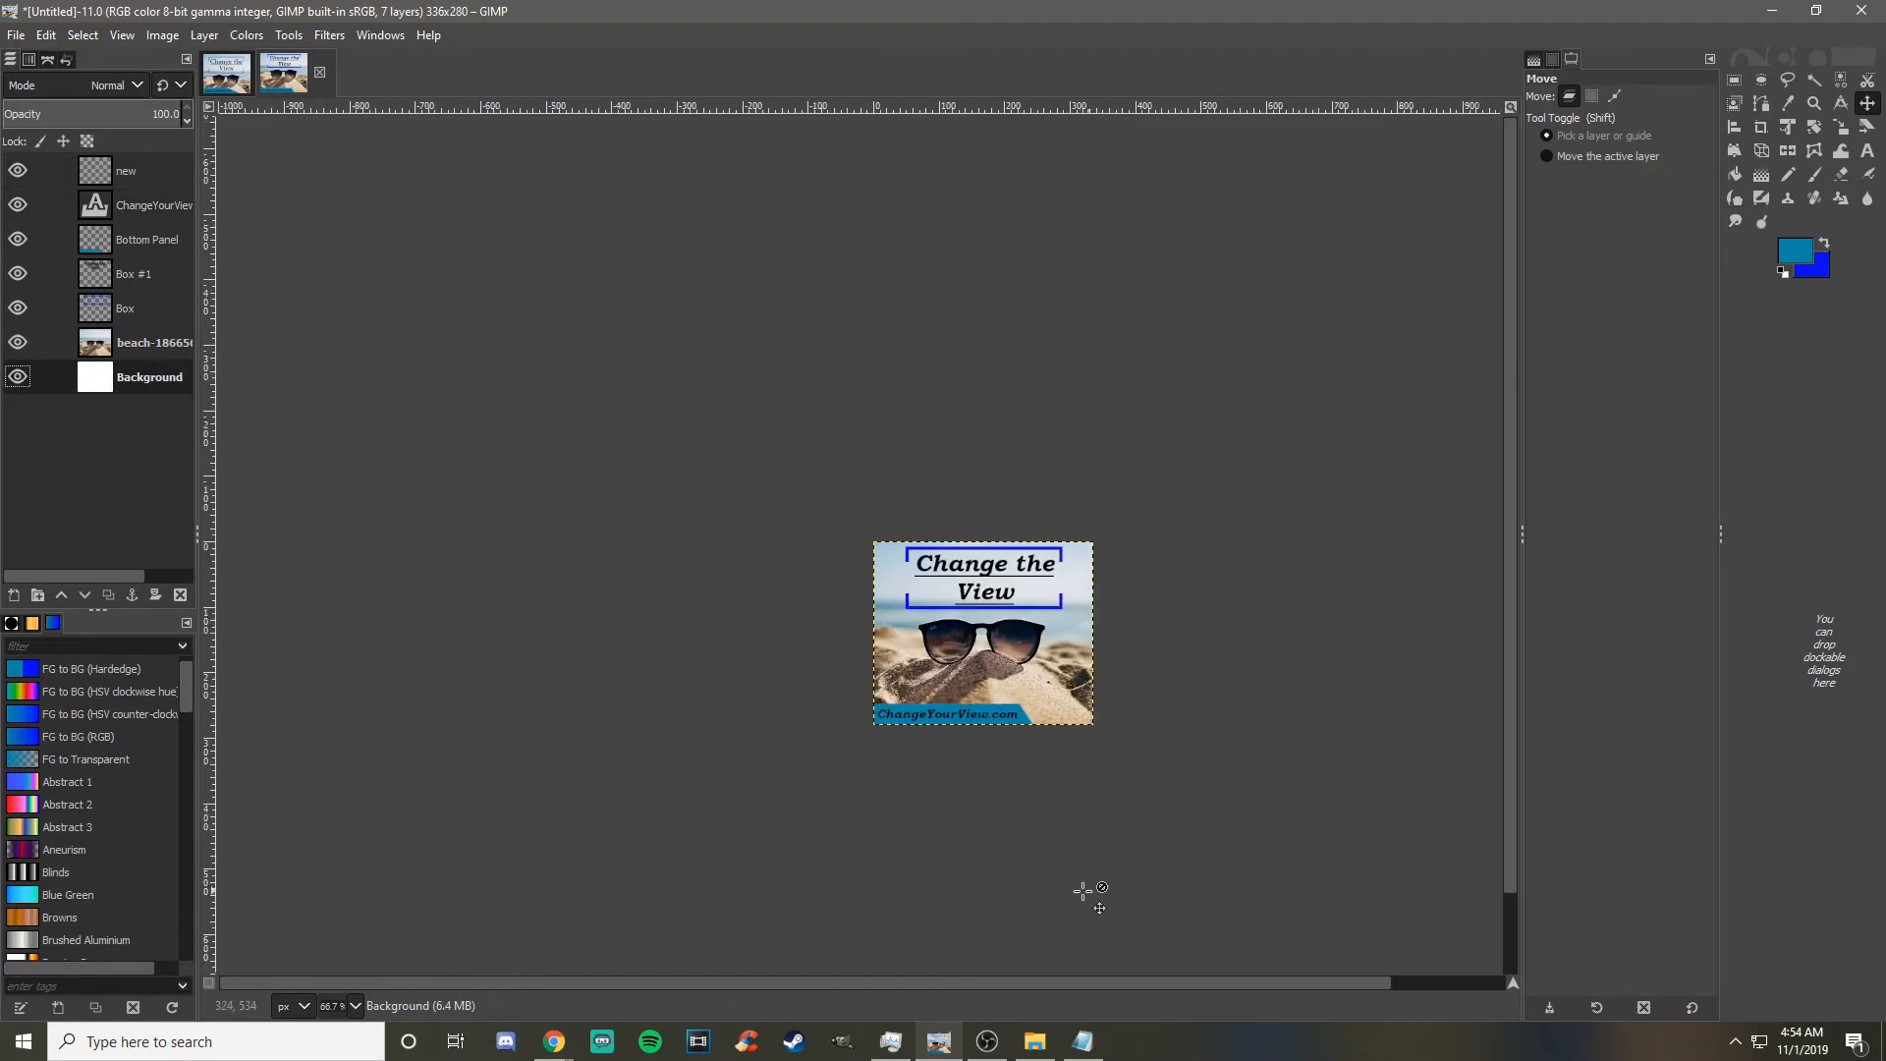
drag(927, 984, 966, 981)
scroll(953, 869, up, 1)
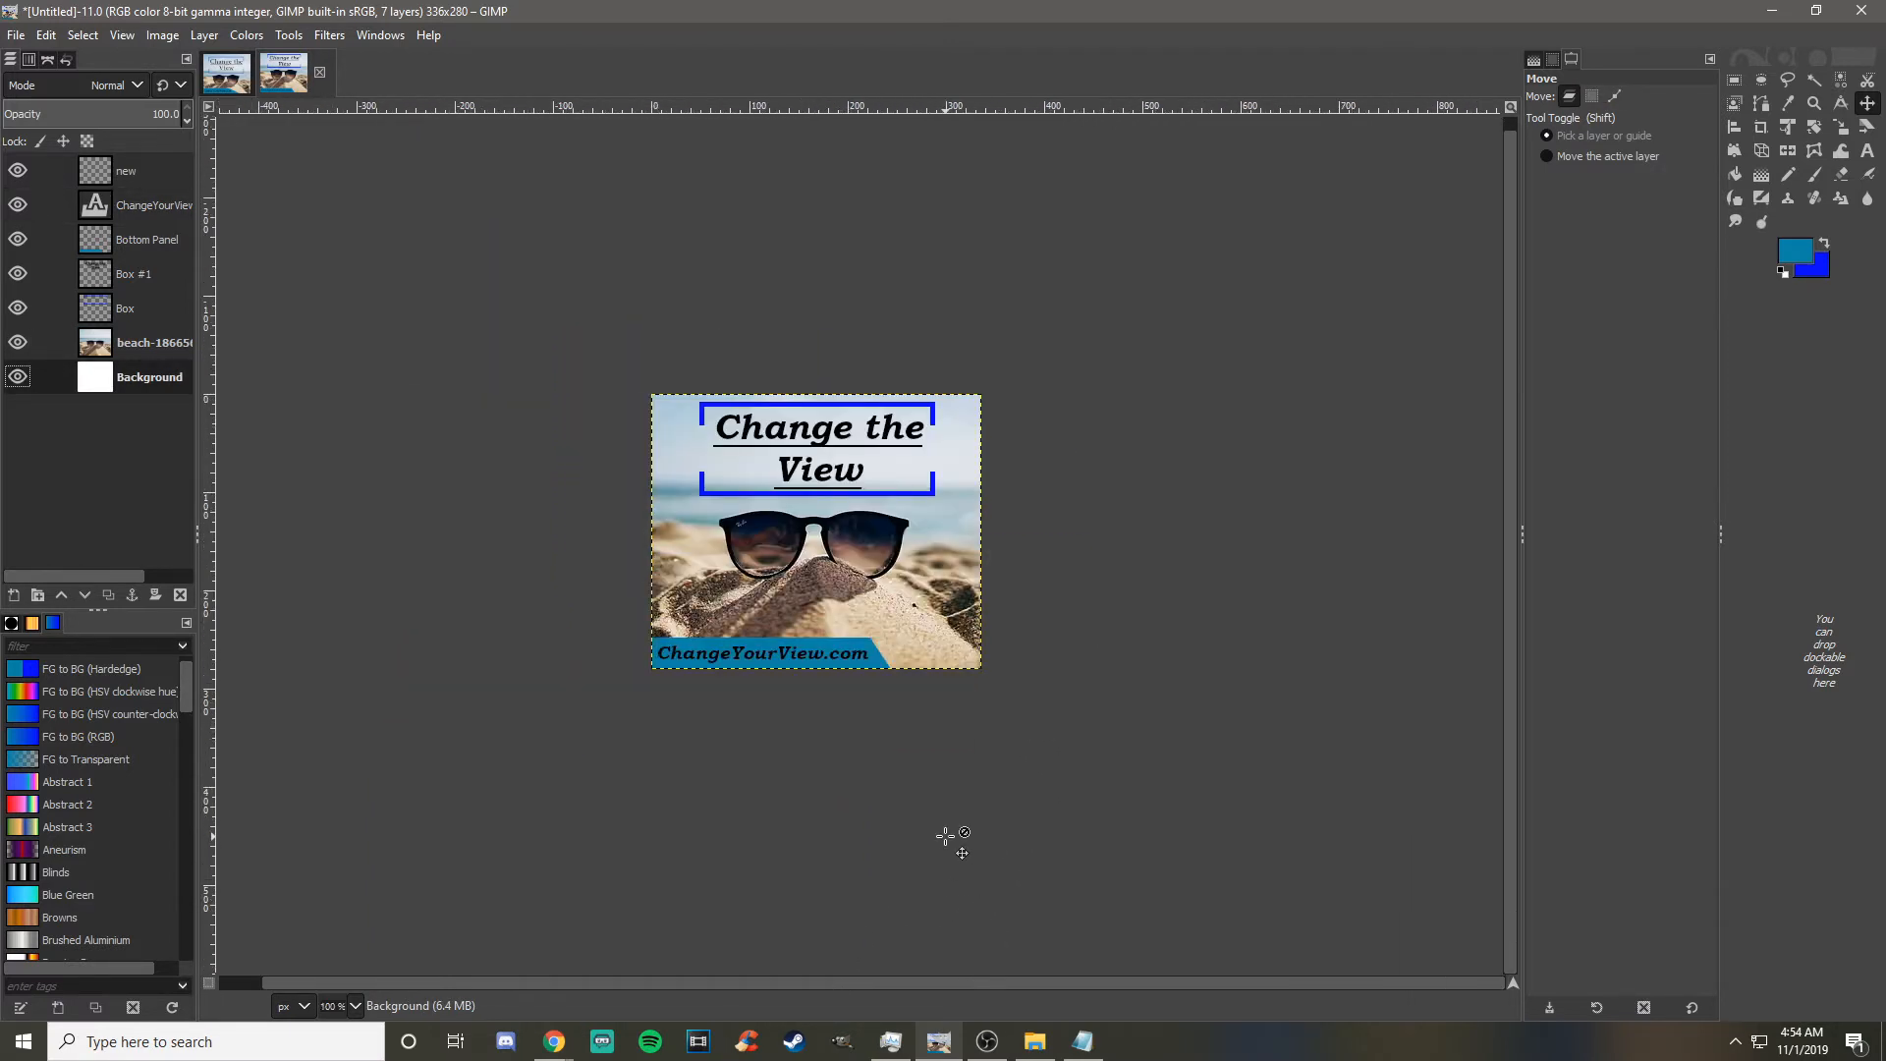
scroll(952, 841, up, 1)
scroll(888, 842, up, 3)
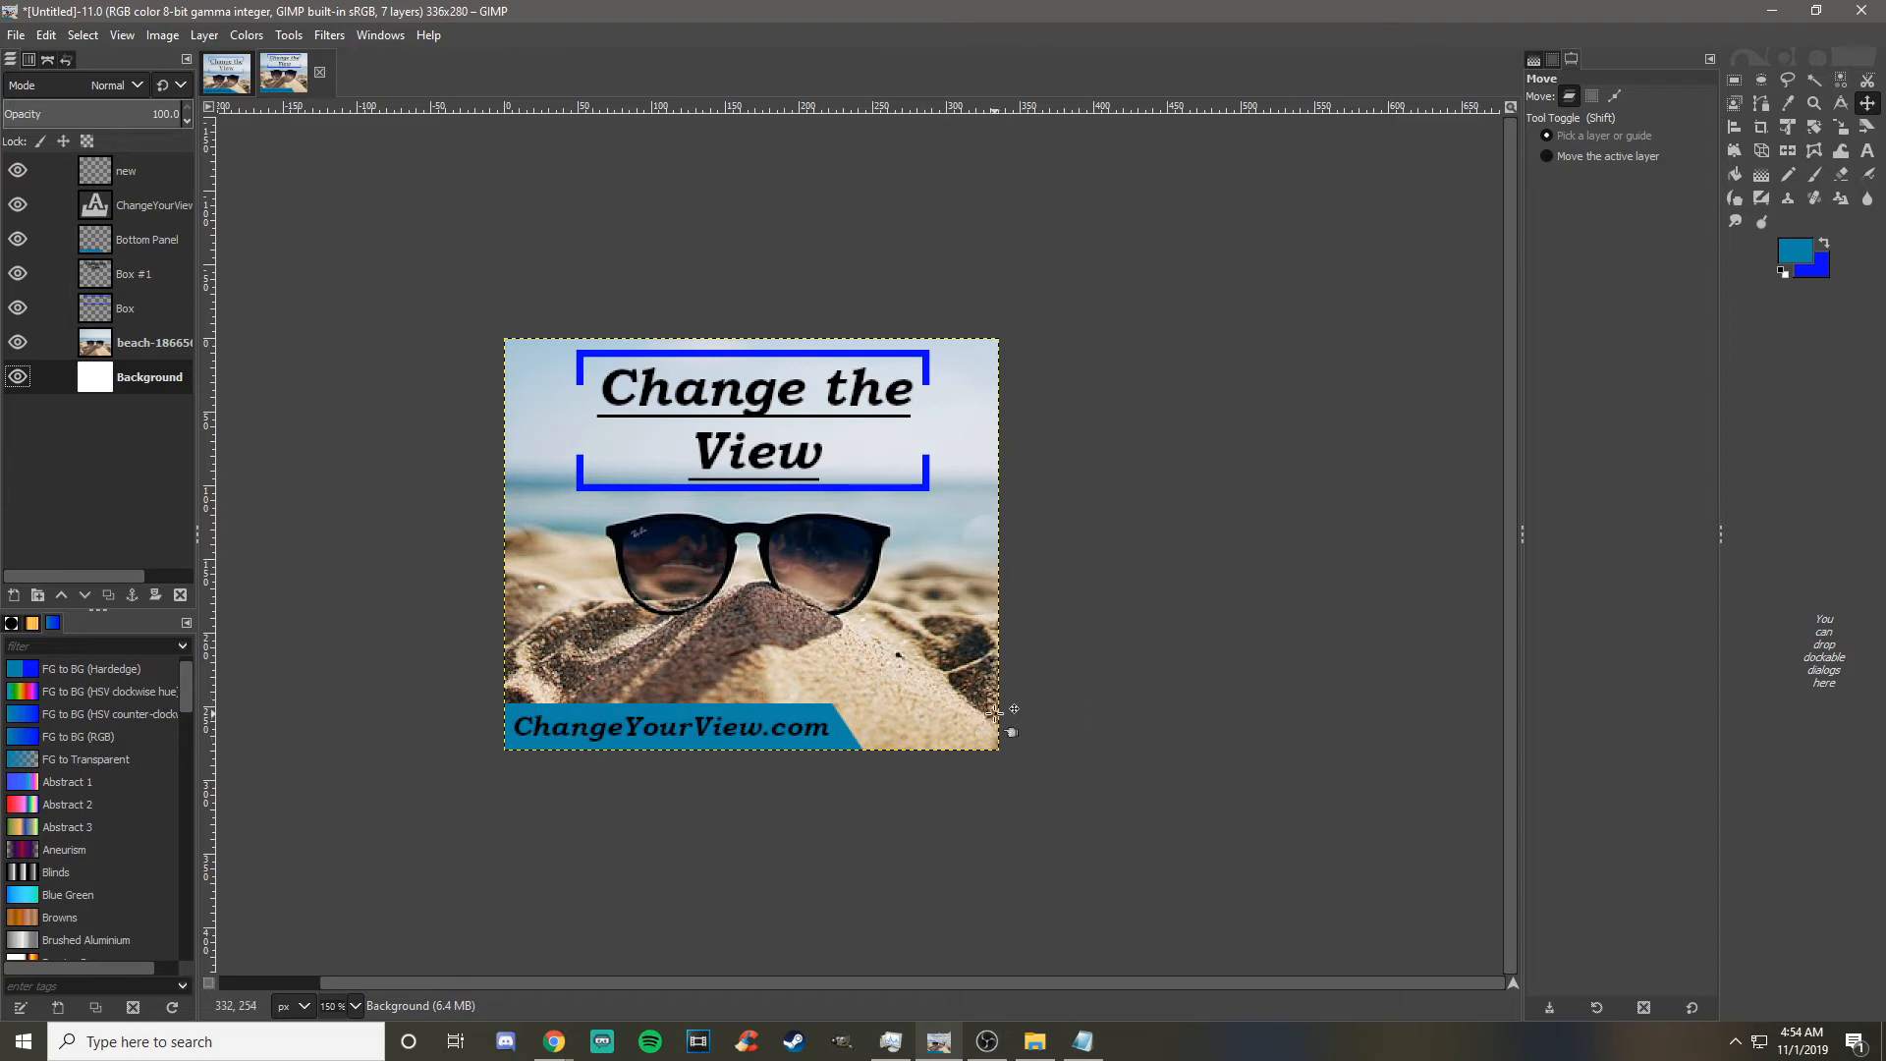
scroll(553, 865, left, 1)
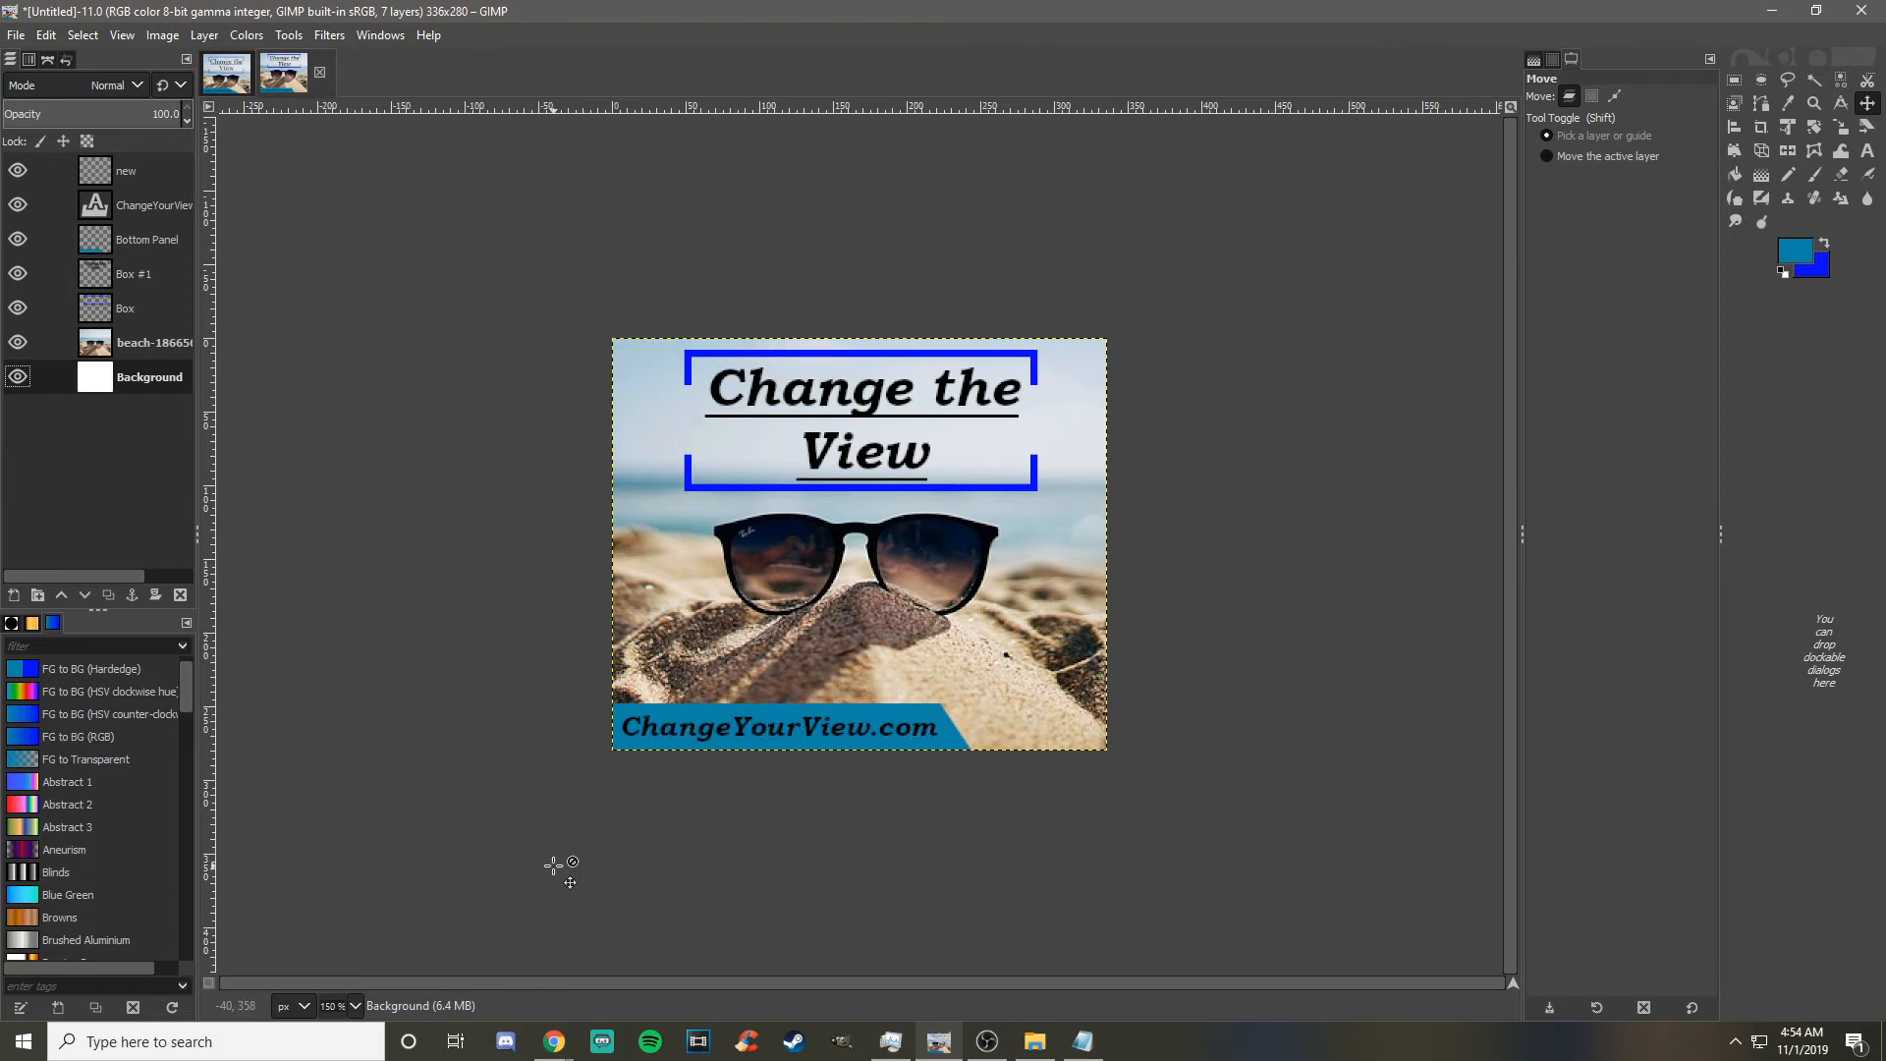